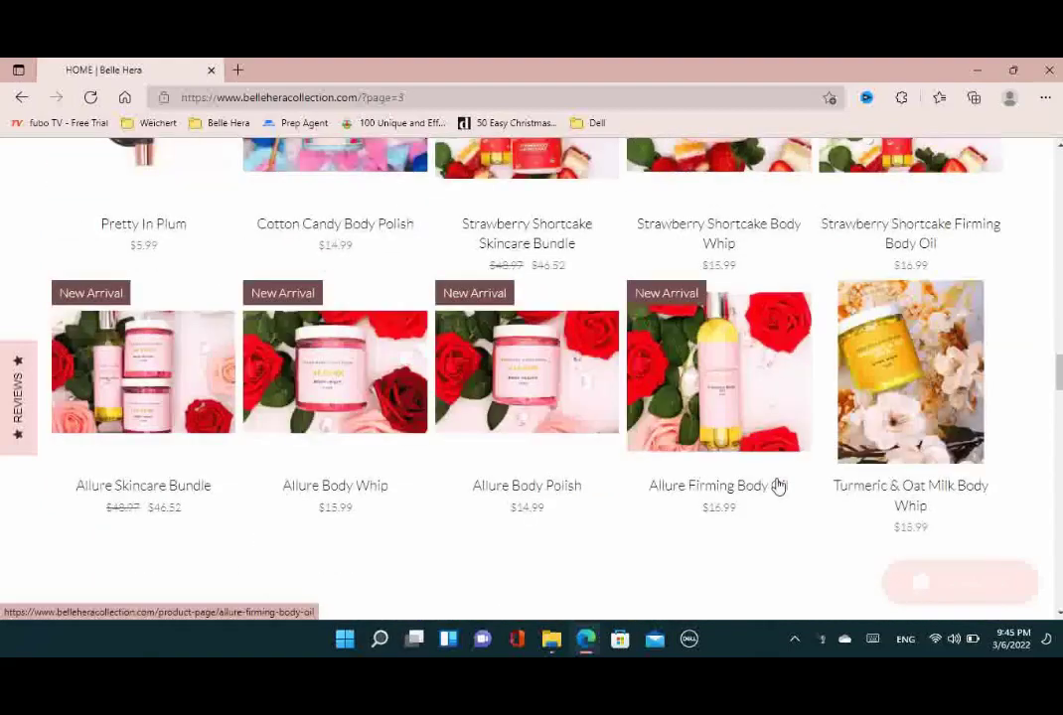
Examine the Belle Hera home page's product listings, Discover More categories, first-order discount offer and brand story
{"action": "scroll", "coordinate": [779, 486], "scroll_direction": "down", "scroll_amount": 3}
{"action": "scroll", "coordinate": [779, 485], "scroll_direction": "down", "scroll_amount": 3}
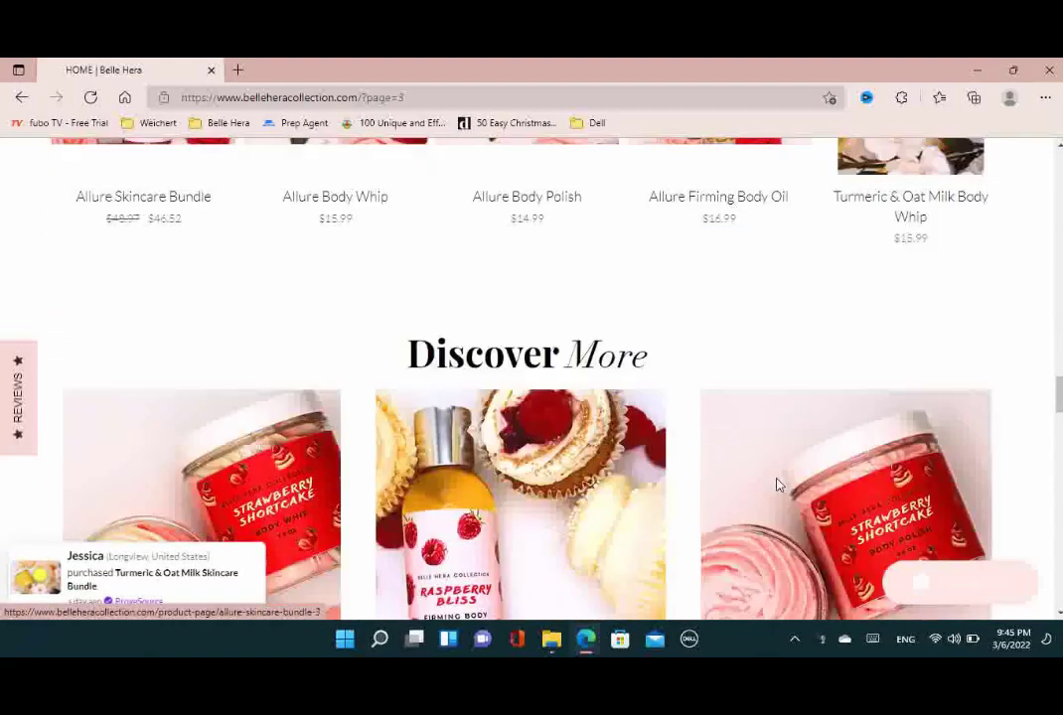
{"action": "scroll", "coordinate": [779, 484], "scroll_direction": "down", "scroll_amount": 3}
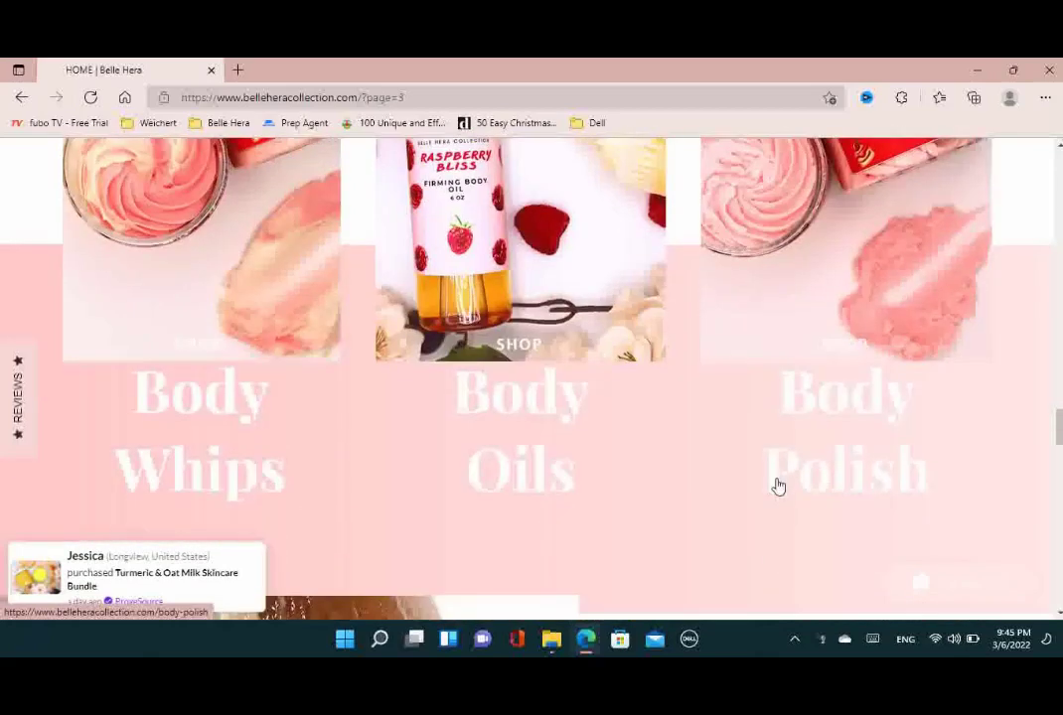
{"action": "scroll", "coordinate": [778, 486], "scroll_direction": "down", "scroll_amount": 5}
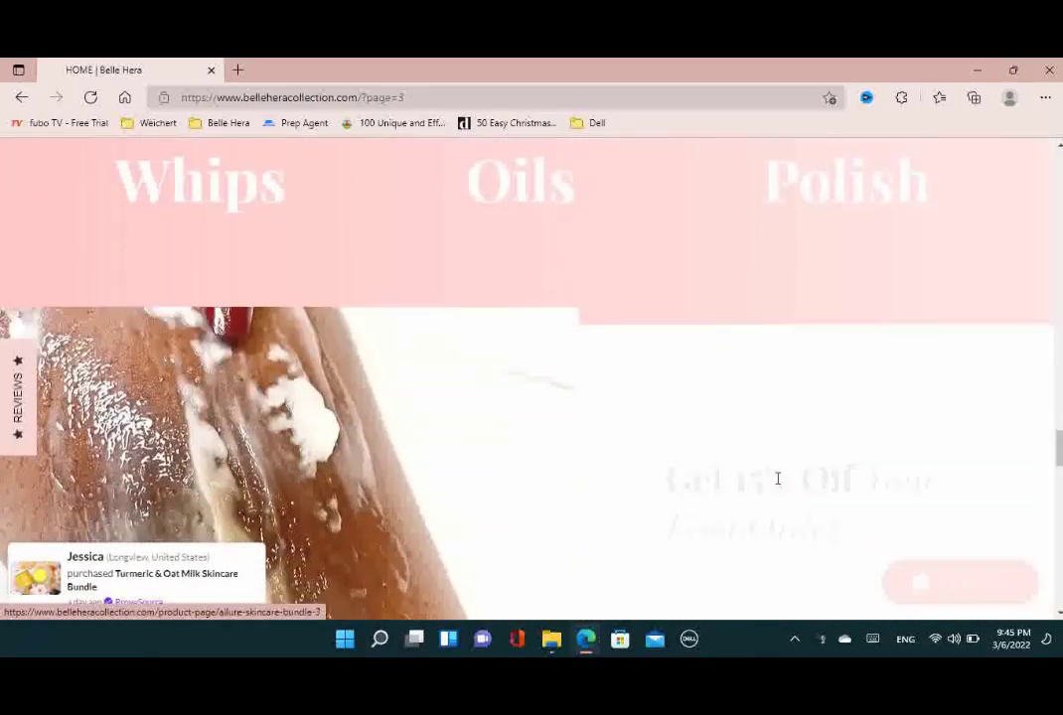
{"action": "scroll", "coordinate": [778, 481], "scroll_direction": "down", "scroll_amount": 3}
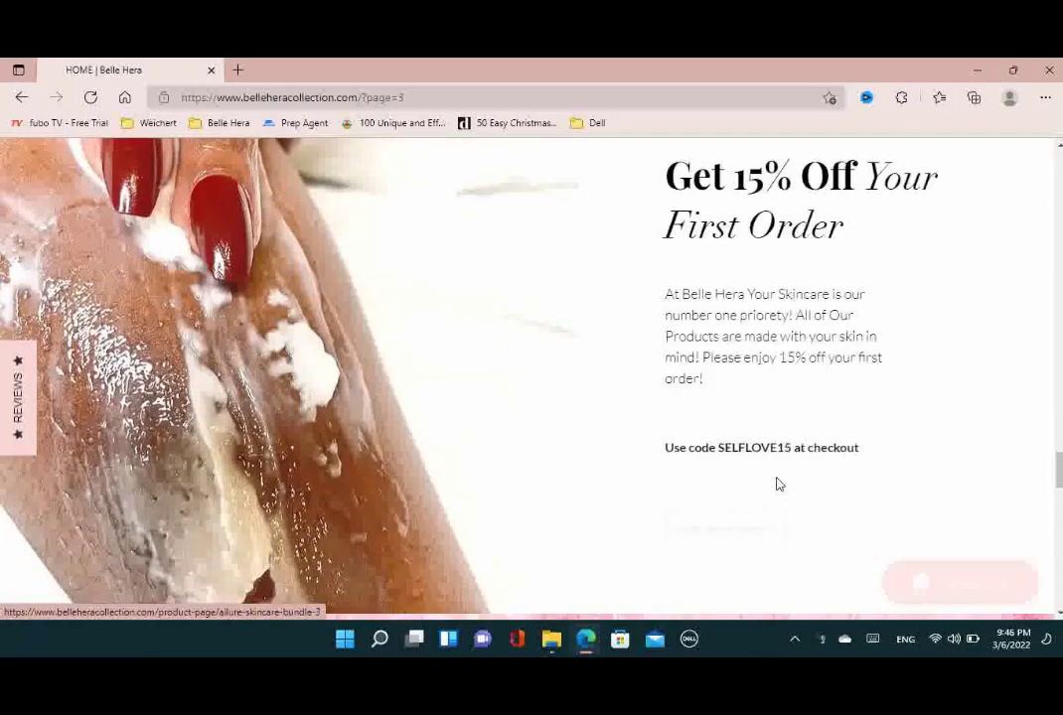
{"action": "scroll", "coordinate": [778, 483], "scroll_direction": "down", "scroll_amount": 4}
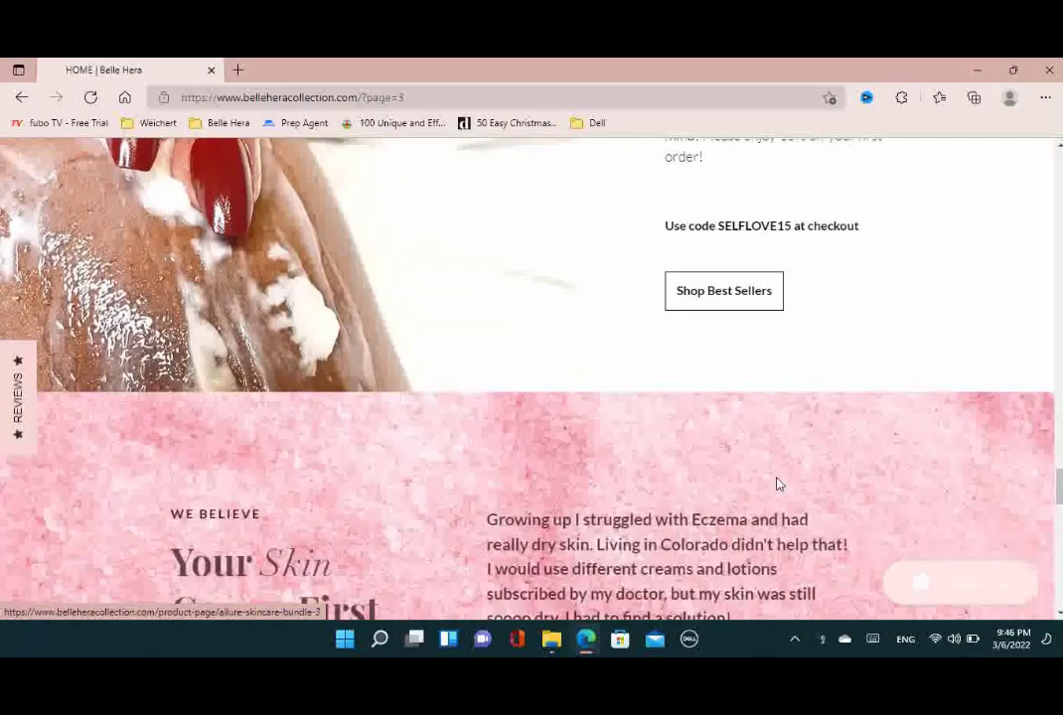
{"action": "scroll", "coordinate": [778, 481], "scroll_direction": "down", "scroll_amount": 4}
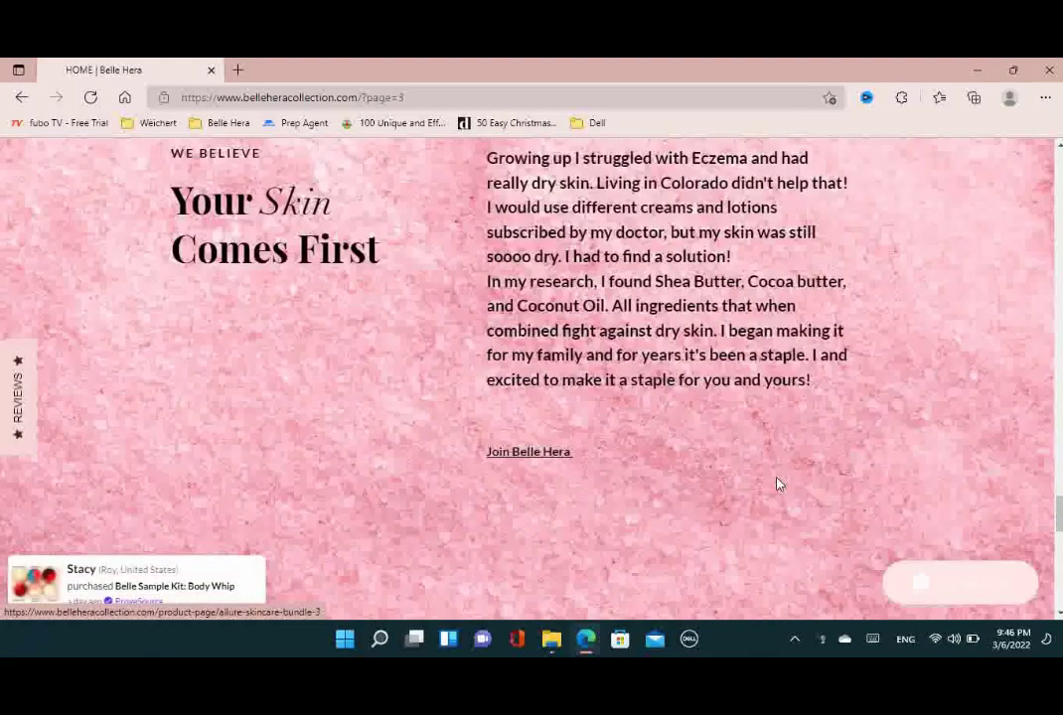
{"action": "scroll", "coordinate": [777, 483], "scroll_direction": "down", "scroll_amount": 1}
{"action": "scroll", "coordinate": [777, 484], "scroll_direction": "down", "scroll_amount": 3}
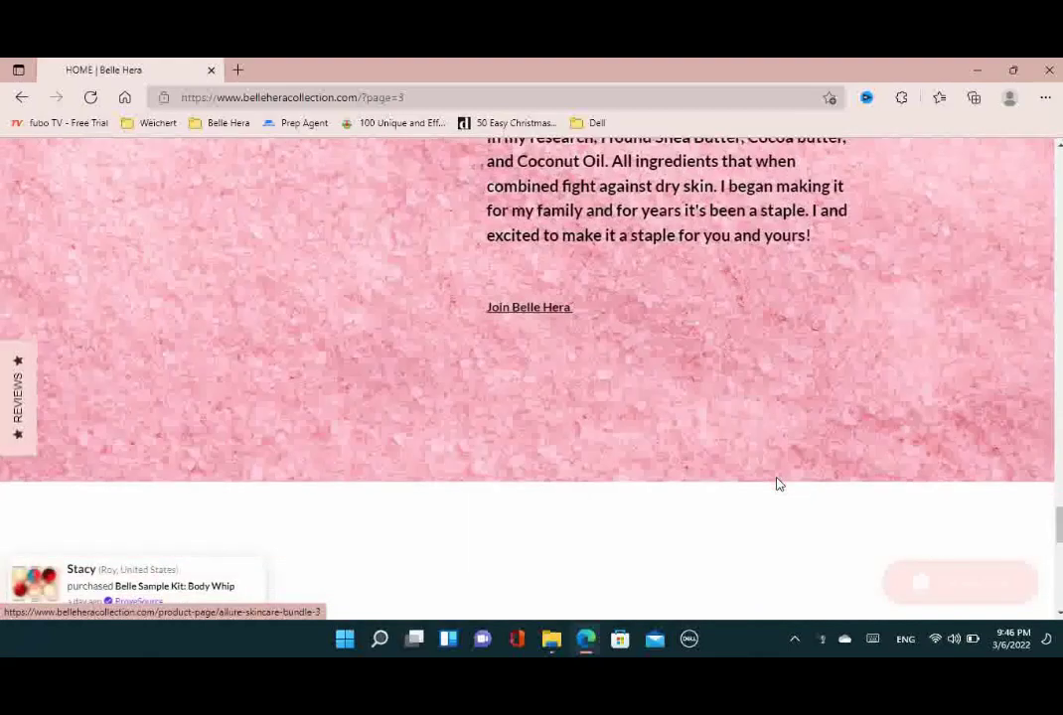
Review the closing home page sections: Follow Us, the mailing list sign-up, and the Policy and Customer Service footer
{"action": "scroll", "coordinate": [779, 484], "scroll_direction": "down", "scroll_amount": 3}
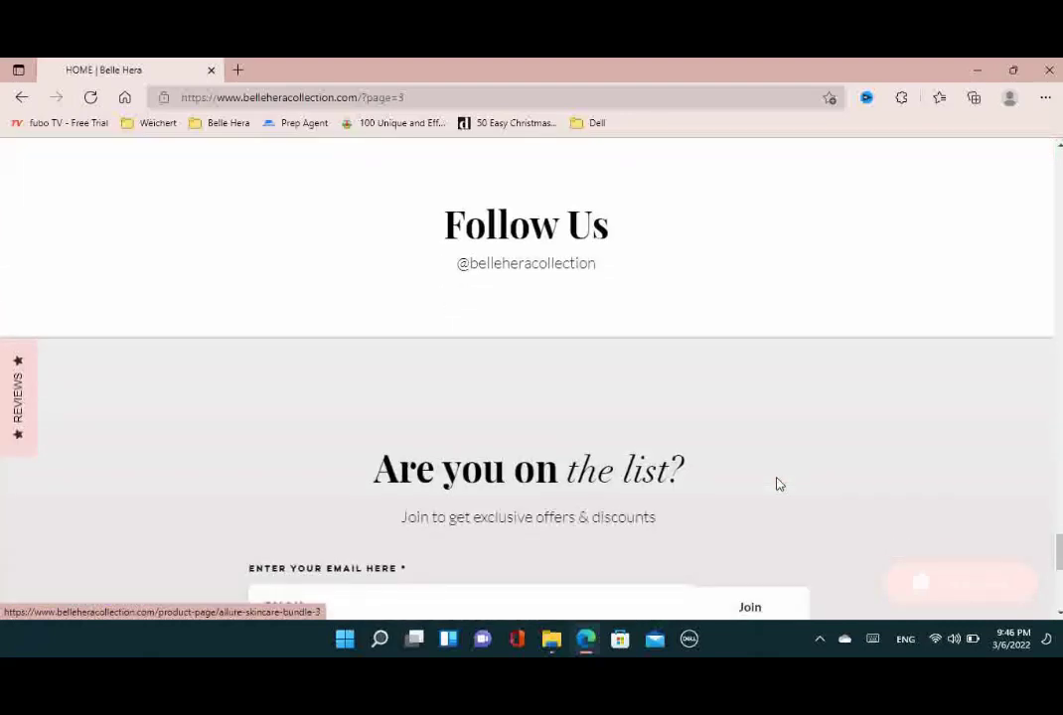
{"action": "scroll", "coordinate": [778, 484], "scroll_direction": "down", "scroll_amount": 1}
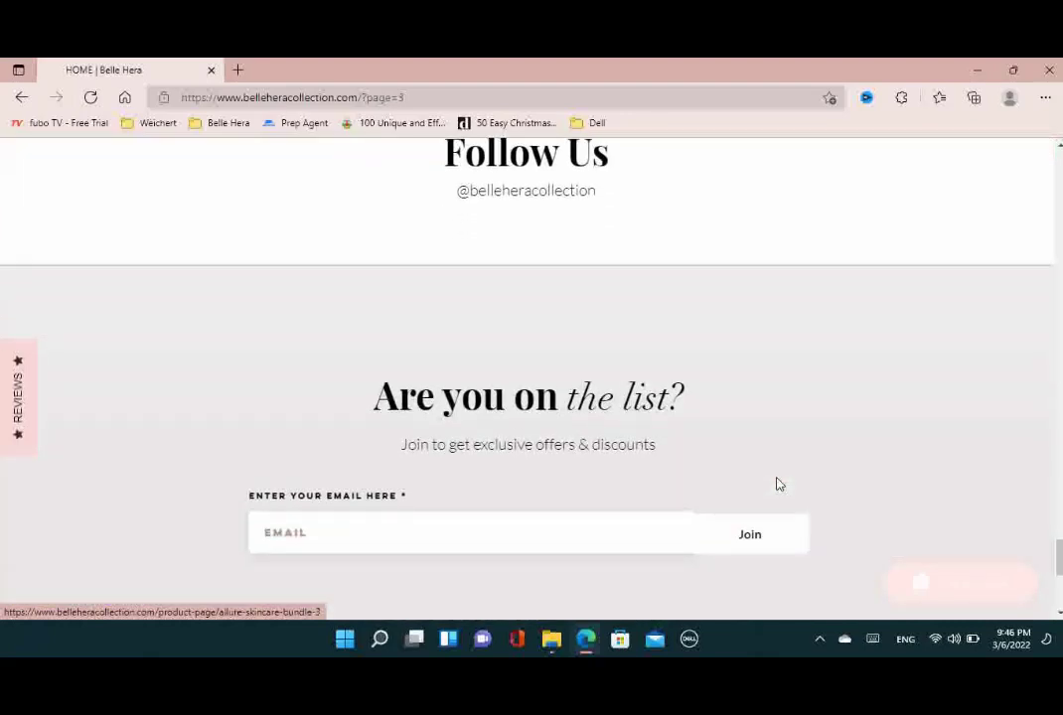
{"action": "scroll", "coordinate": [779, 484], "scroll_direction": "down", "scroll_amount": 1}
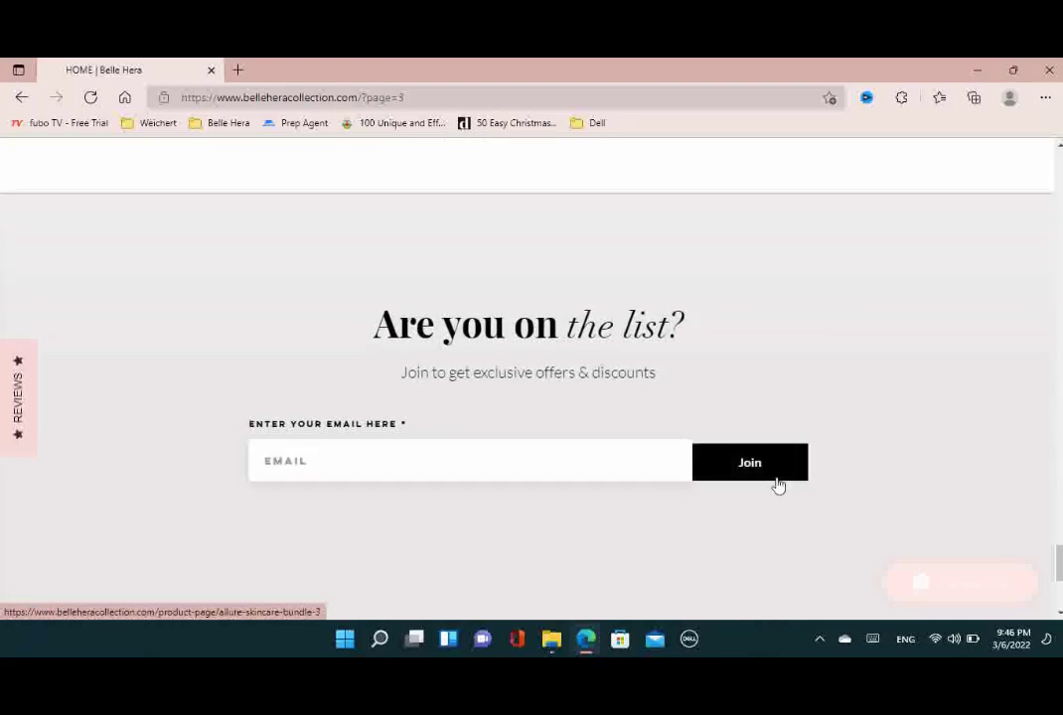
{"action": "scroll", "coordinate": [779, 484], "scroll_direction": "down", "scroll_amount": 1}
{"action": "scroll", "coordinate": [779, 484], "scroll_direction": "down", "scroll_amount": 1}
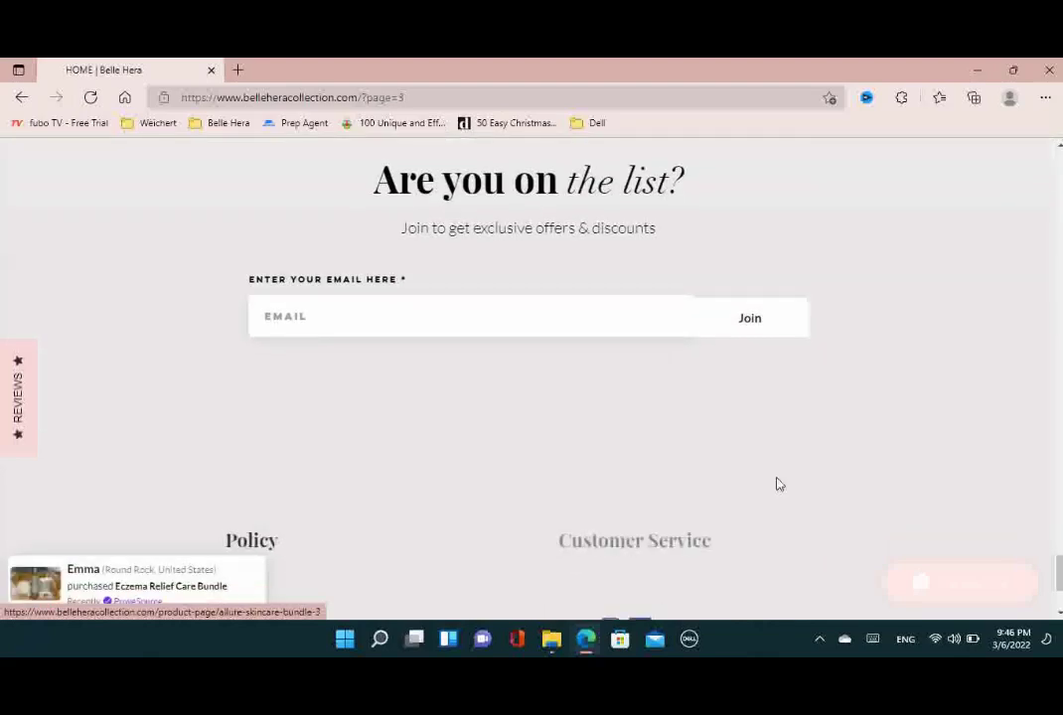
{"action": "scroll", "coordinate": [779, 484], "scroll_direction": "down", "scroll_amount": 1}
{"action": "scroll", "coordinate": [779, 484], "scroll_direction": "down", "scroll_amount": 1}
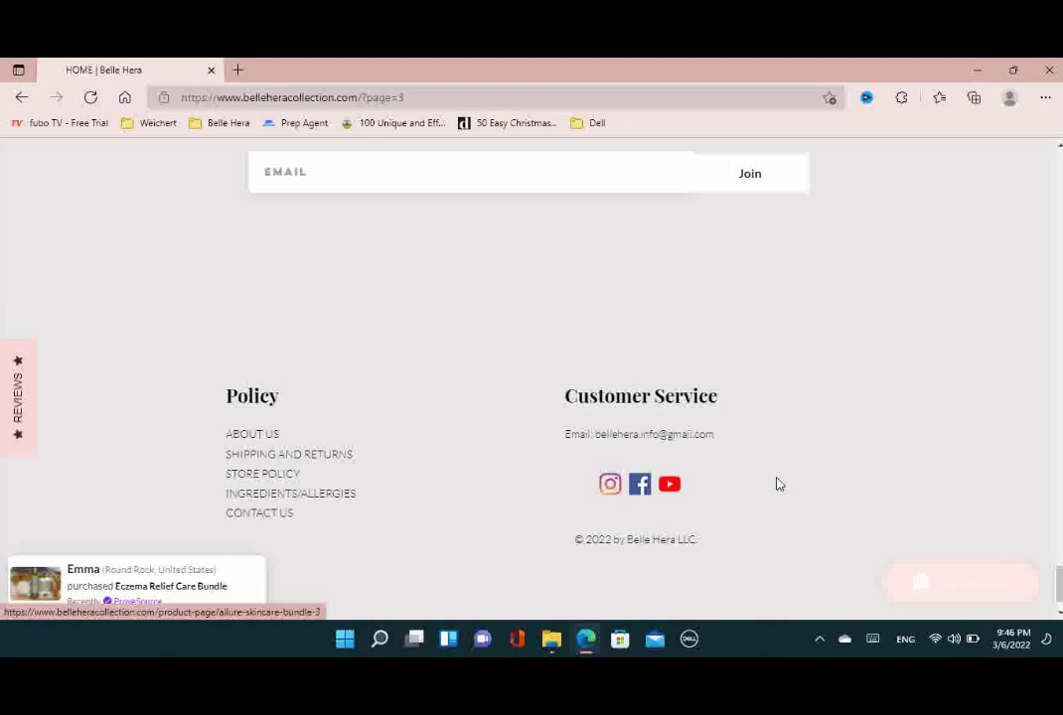
{"action": "scroll", "coordinate": [778, 483], "scroll_direction": "down", "scroll_amount": 1}
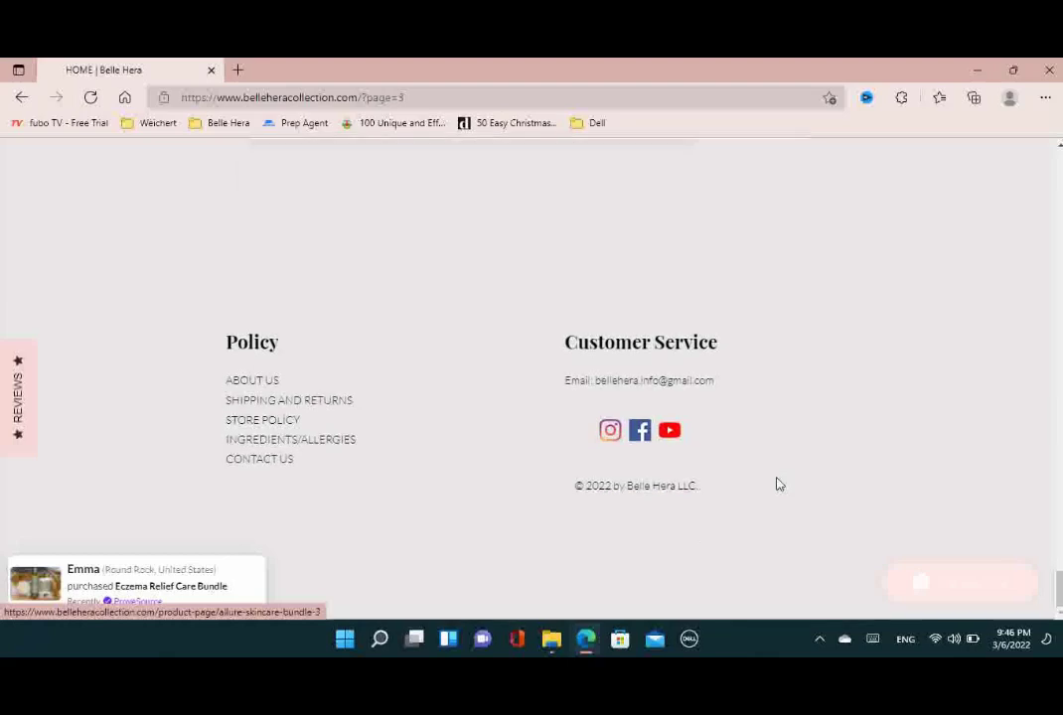
Open the store's Belle Bundles category page and look through its products
{"action": "scroll", "coordinate": [778, 484], "scroll_direction": "up", "scroll_amount": 6}
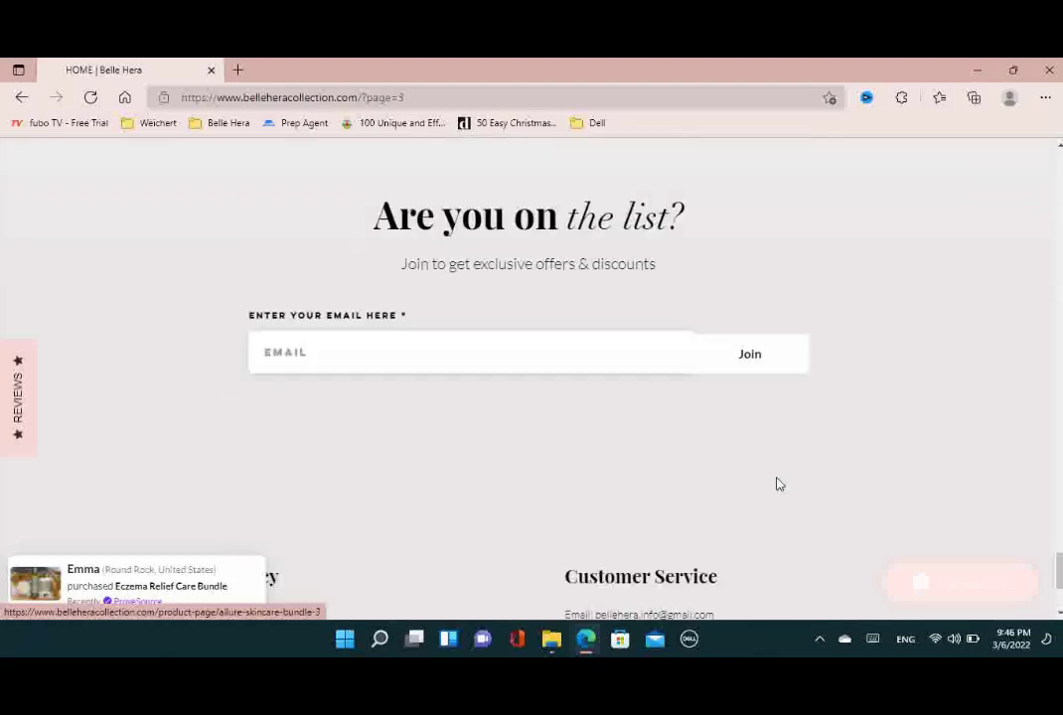
{"action": "scroll", "coordinate": [779, 483], "scroll_direction": "up", "scroll_amount": 6}
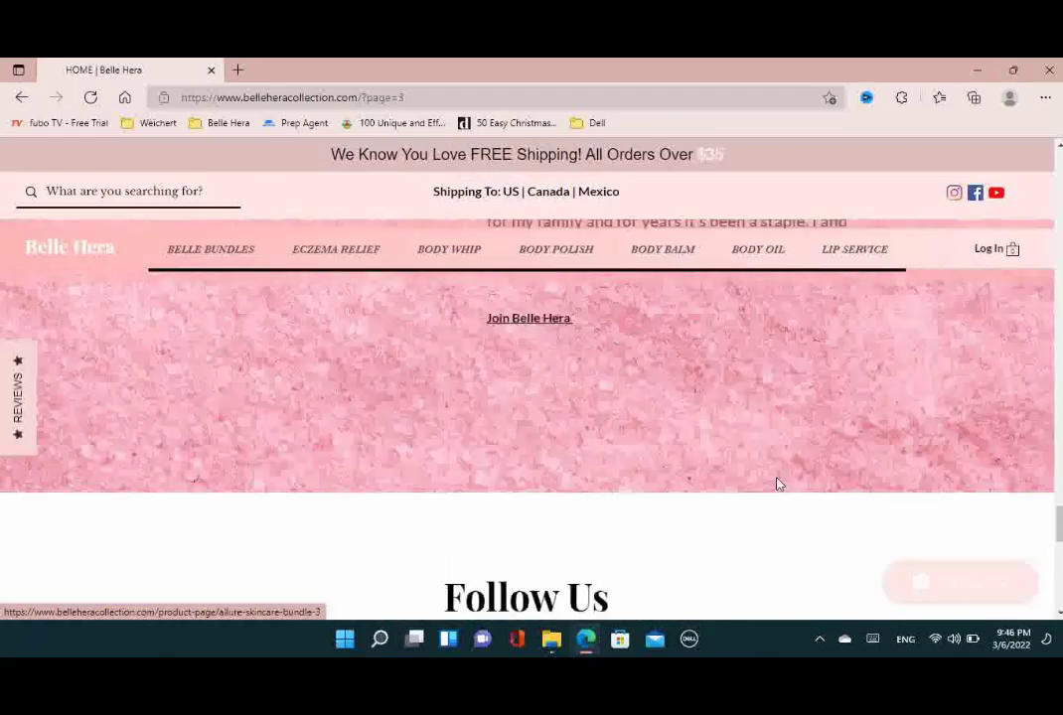
{"action": "left_click", "coordinate": [183, 253]}
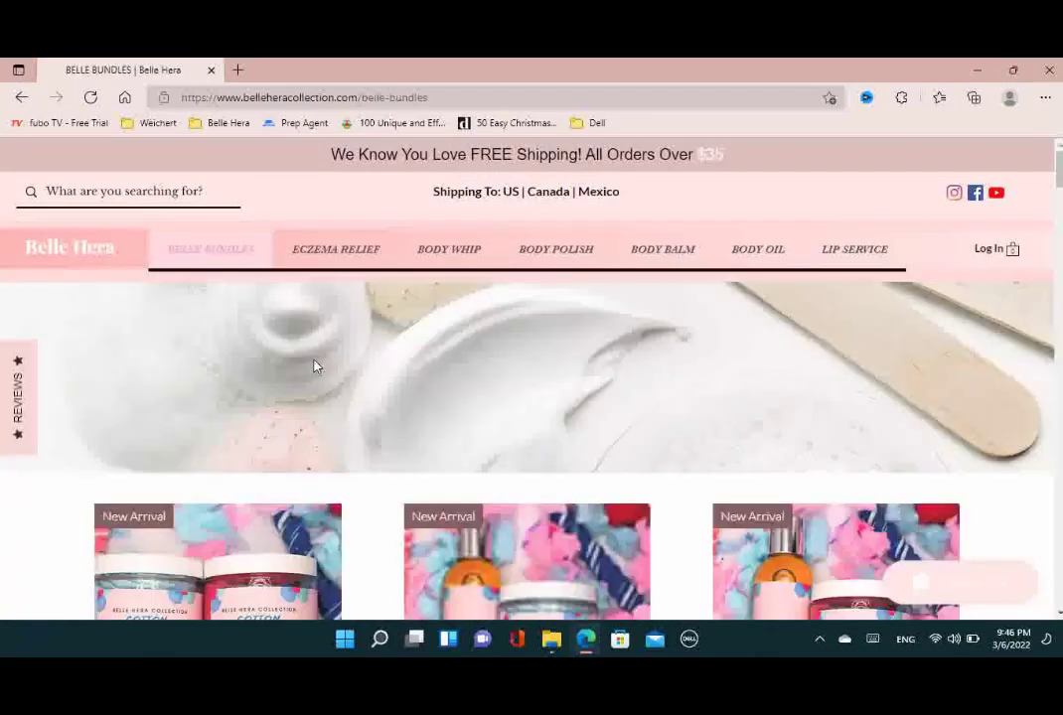
{"action": "scroll", "coordinate": [431, 370], "scroll_direction": "down", "scroll_amount": 4}
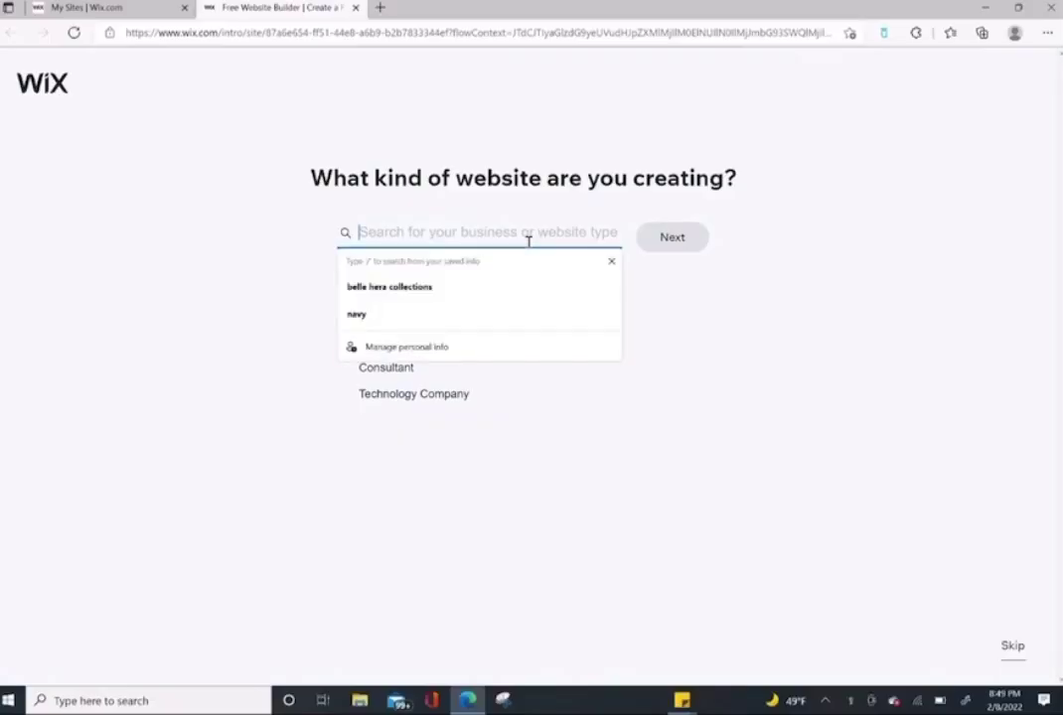
Set the new Wix website type to Beauty Business and choose Online Store instead of Bookings as a site feature
{"action": "type", "text": "Beau"}
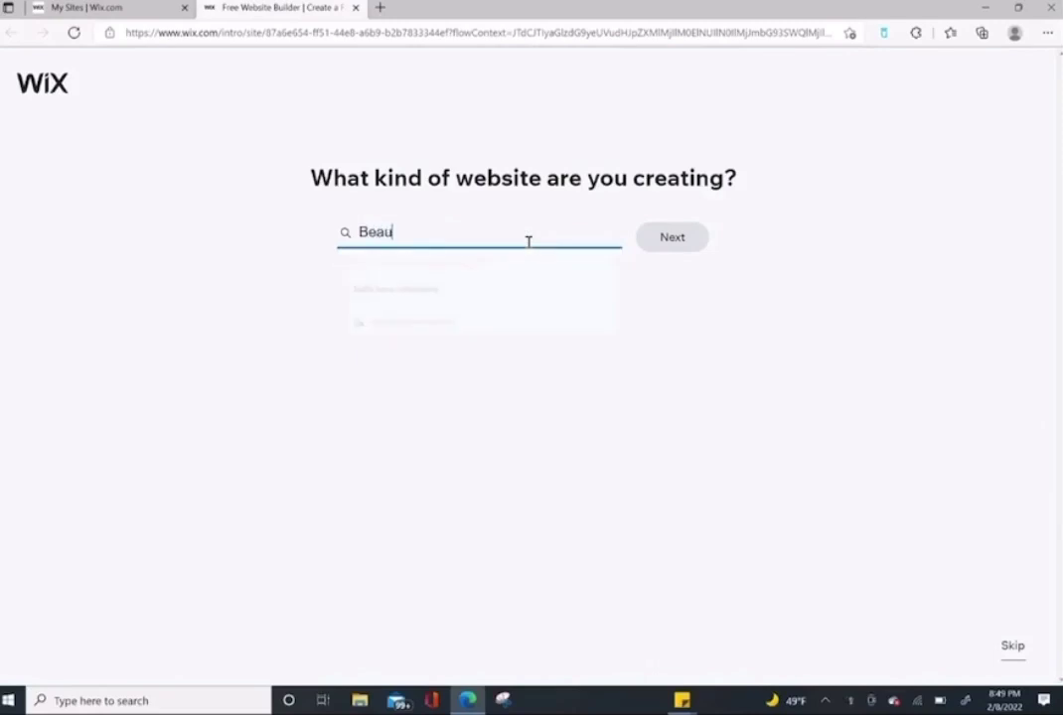
{"action": "type", "text": "ty Bu"}
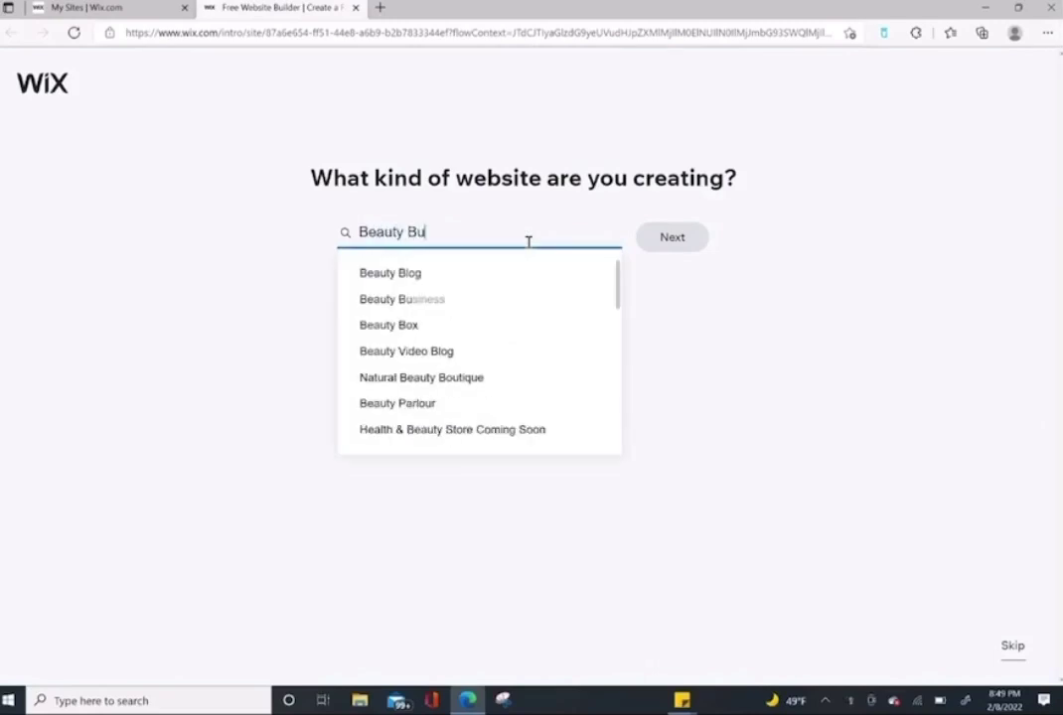
{"action": "type", "text": "siness"}
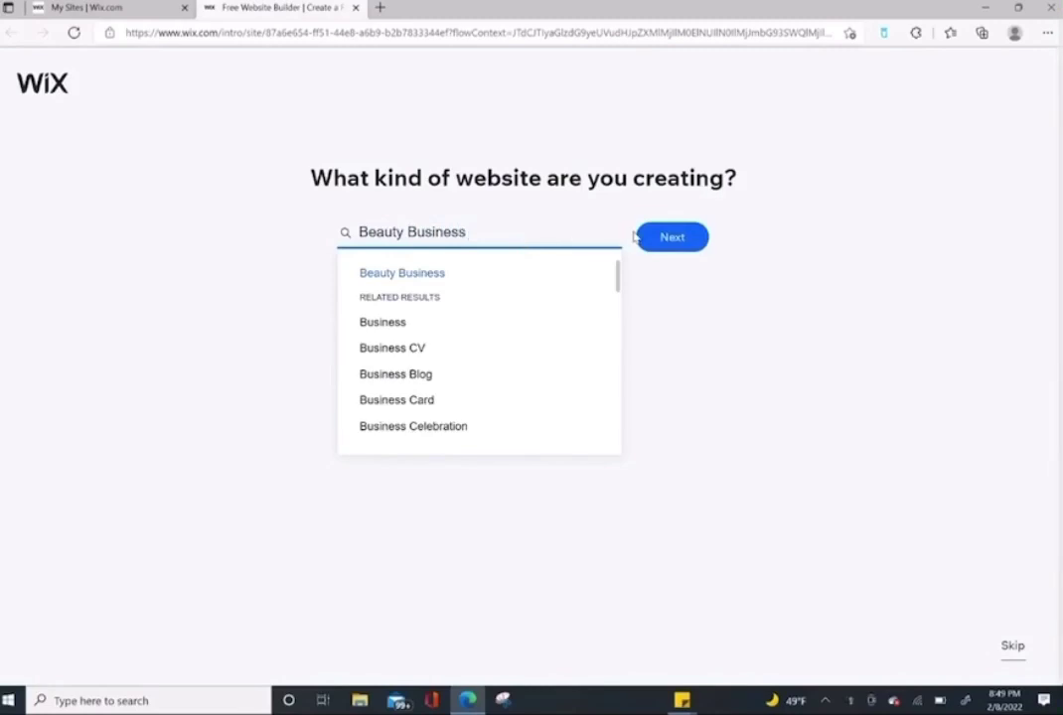
{"action": "left_click", "coordinate": [663, 241]}
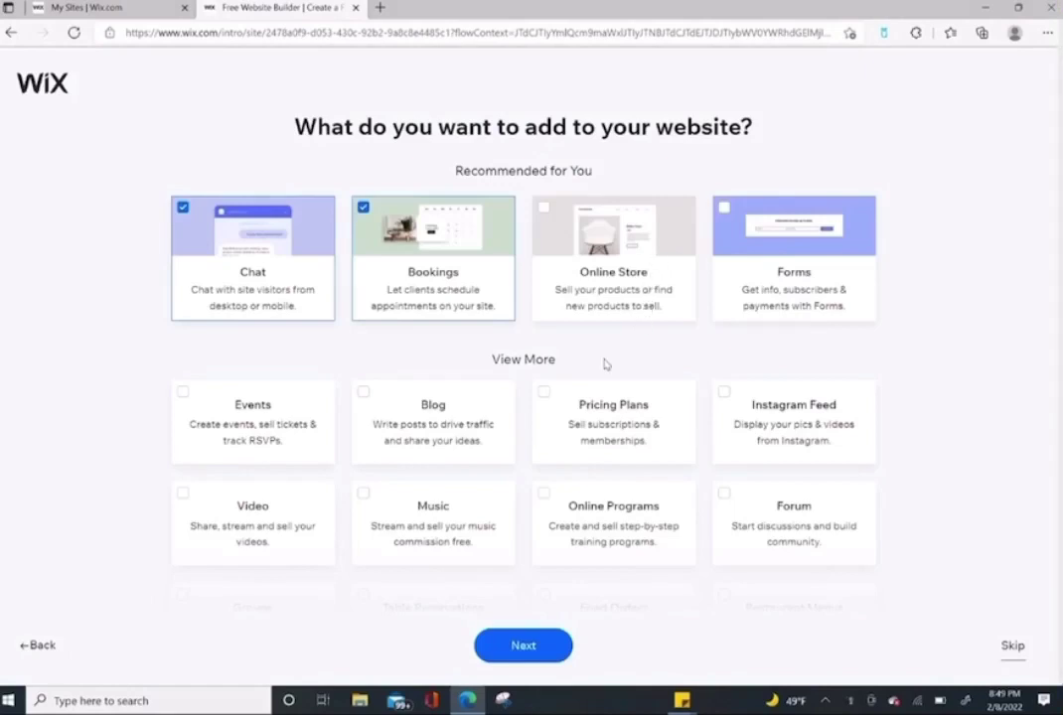
{"action": "left_click", "coordinate": [449, 268]}
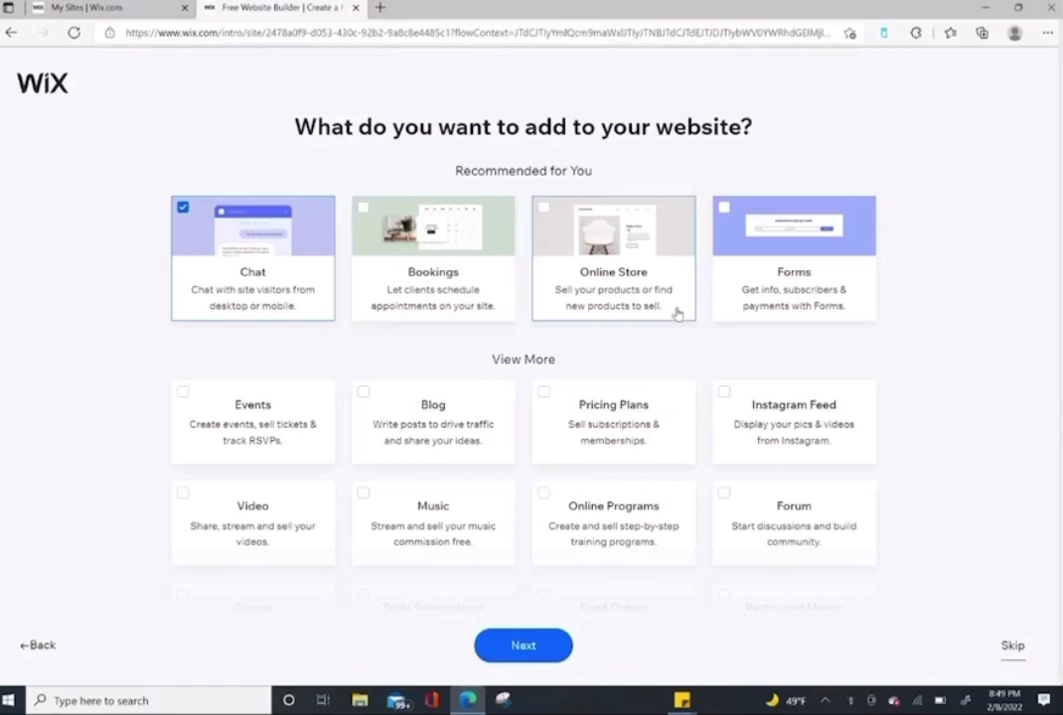
{"action": "left_click", "coordinate": [608, 272]}
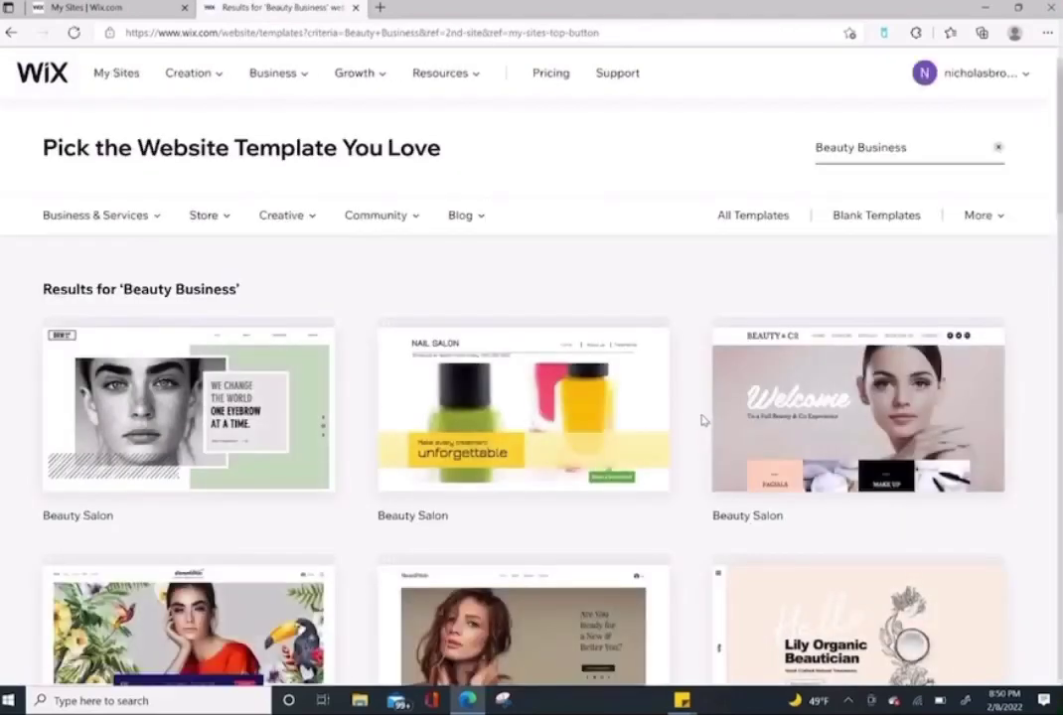
Browse the first page of Beauty Business website templates and go to page 2 of the results
{"action": "mouse_move", "coordinate": [658, 429]}
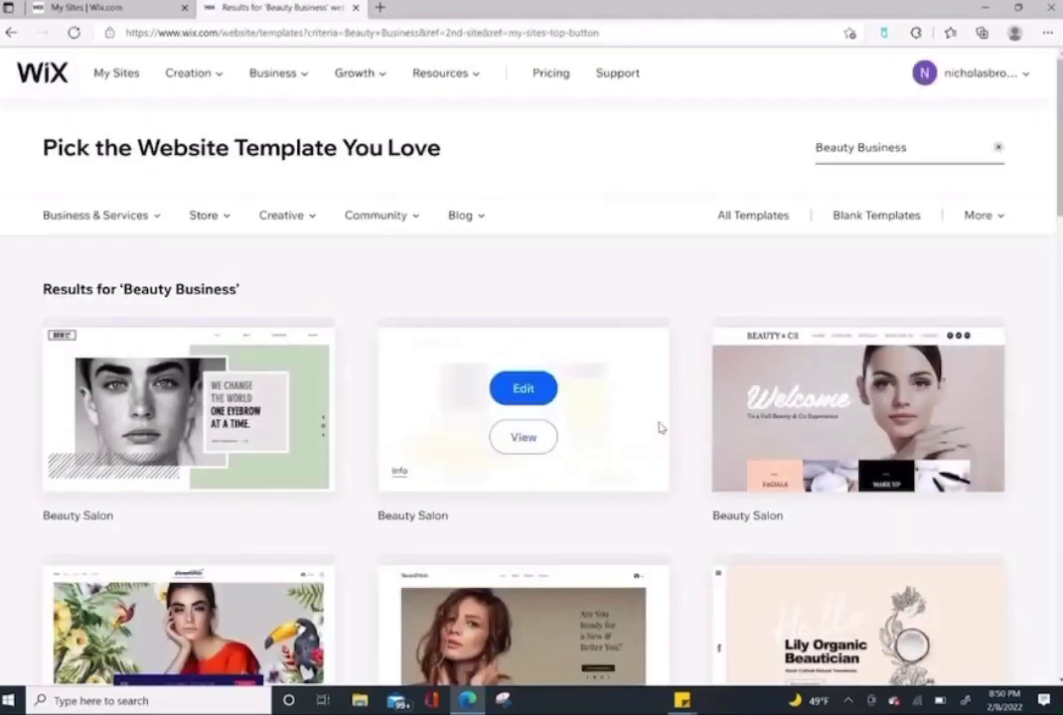
{"action": "scroll", "coordinate": [658, 425], "scroll_direction": "down", "scroll_amount": 2}
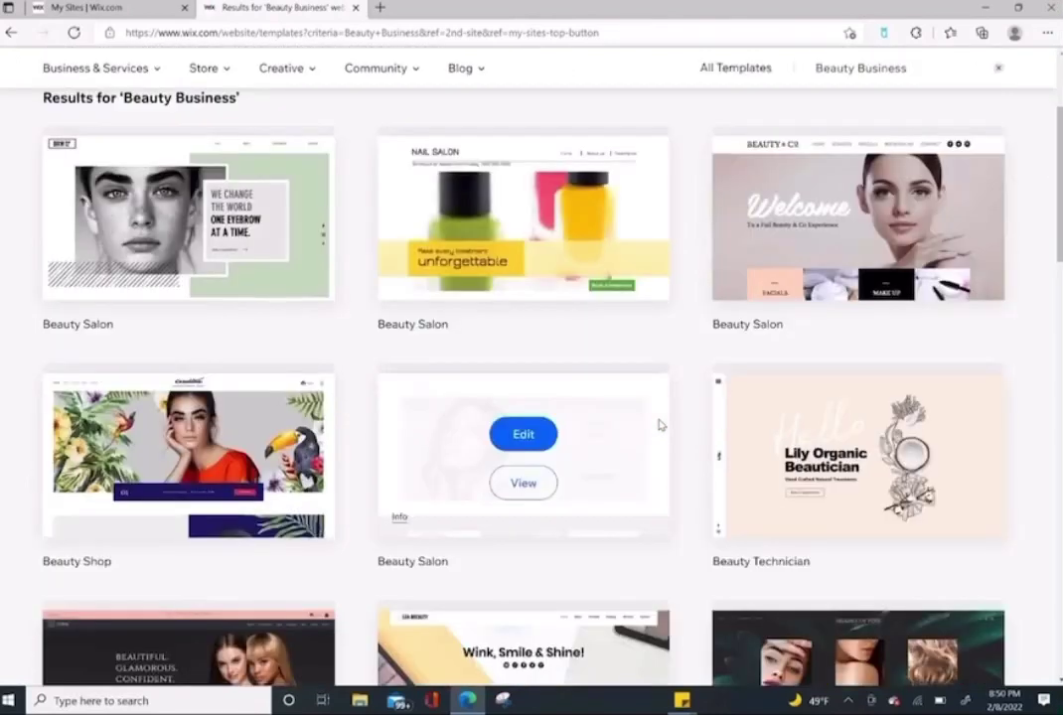
{"action": "scroll", "coordinate": [657, 425], "scroll_direction": "down", "scroll_amount": 2}
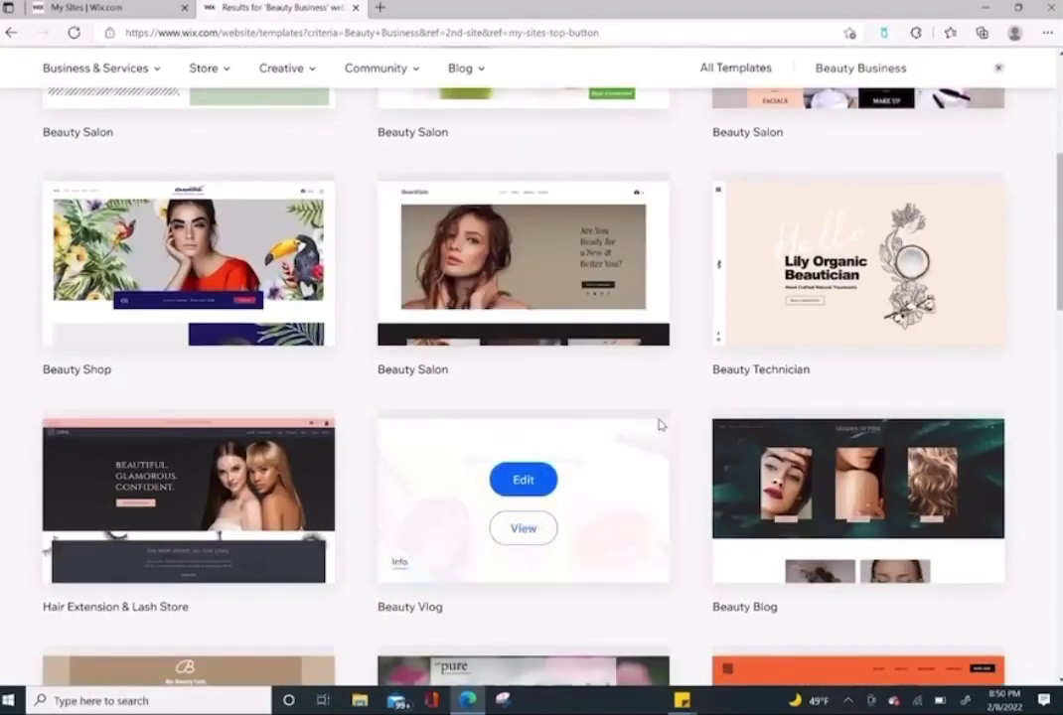
{"action": "scroll", "coordinate": [657, 425], "scroll_direction": "down", "scroll_amount": 2}
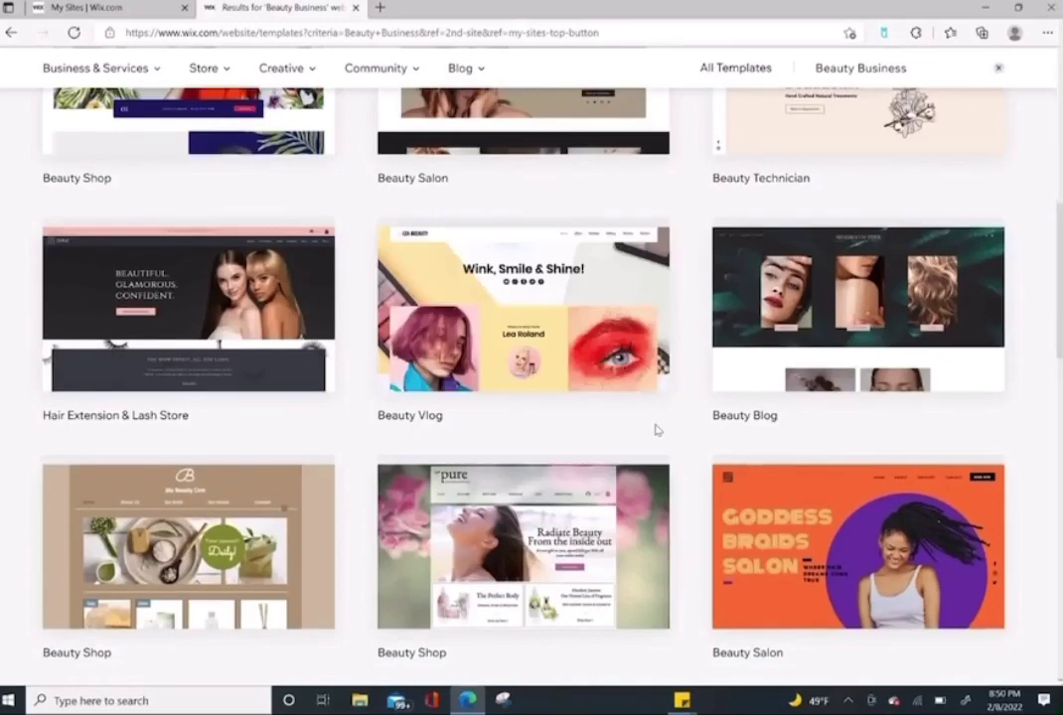
{"action": "scroll", "coordinate": [655, 430], "scroll_direction": "down", "scroll_amount": 1}
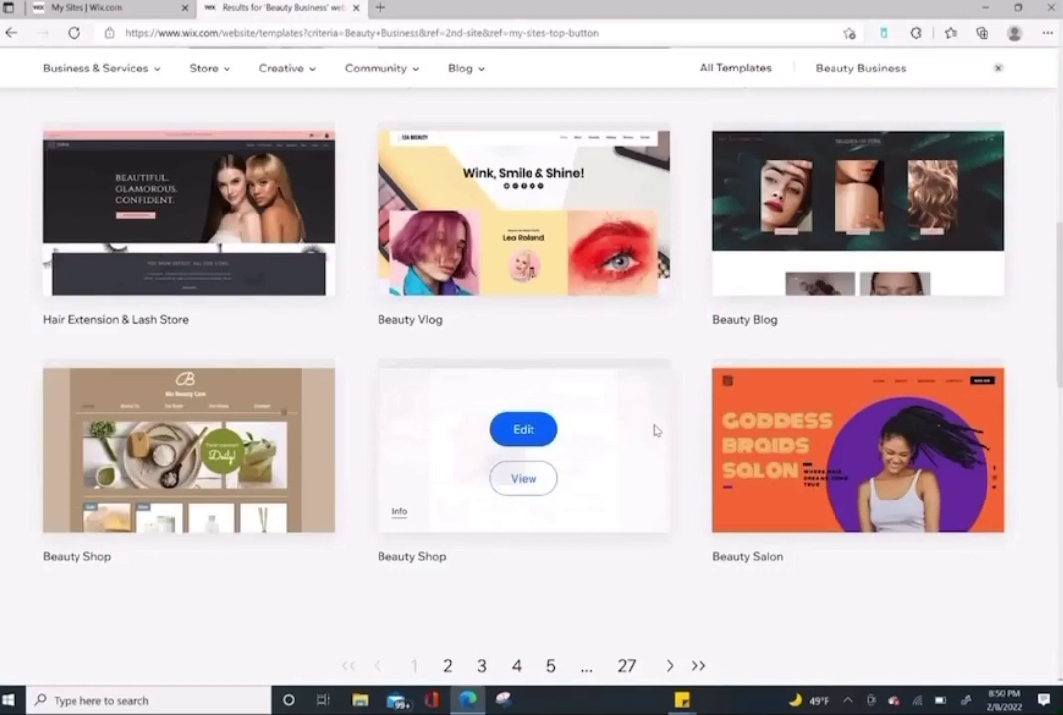
{"action": "scroll", "coordinate": [655, 429], "scroll_direction": "down", "scroll_amount": 1}
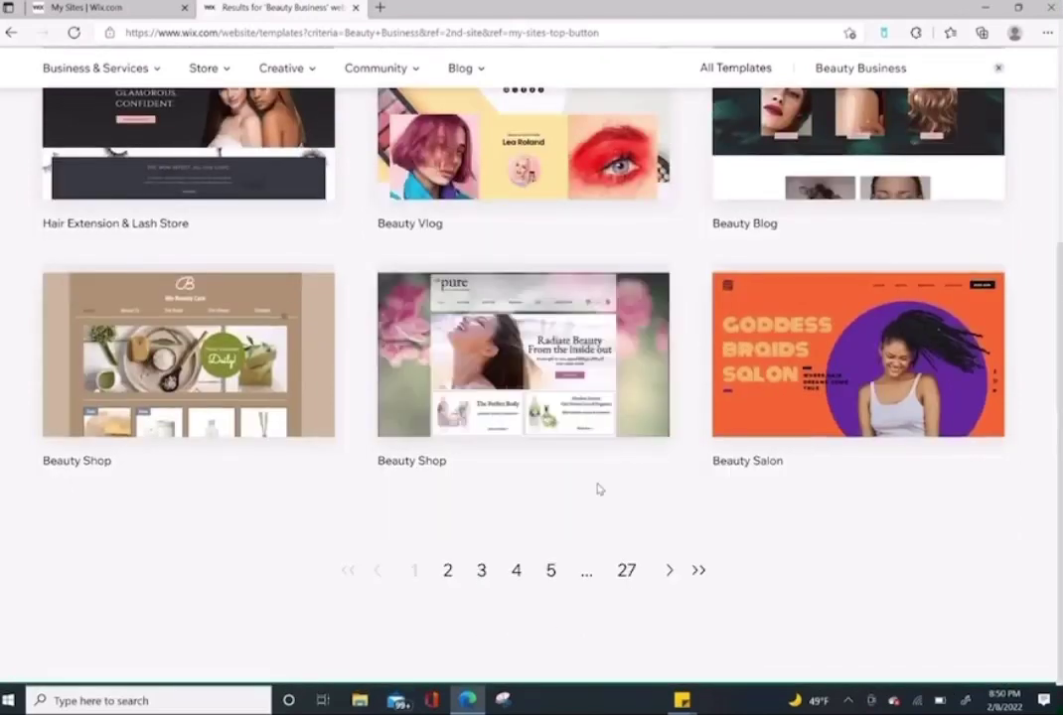
{"action": "left_click", "coordinate": [447, 572]}
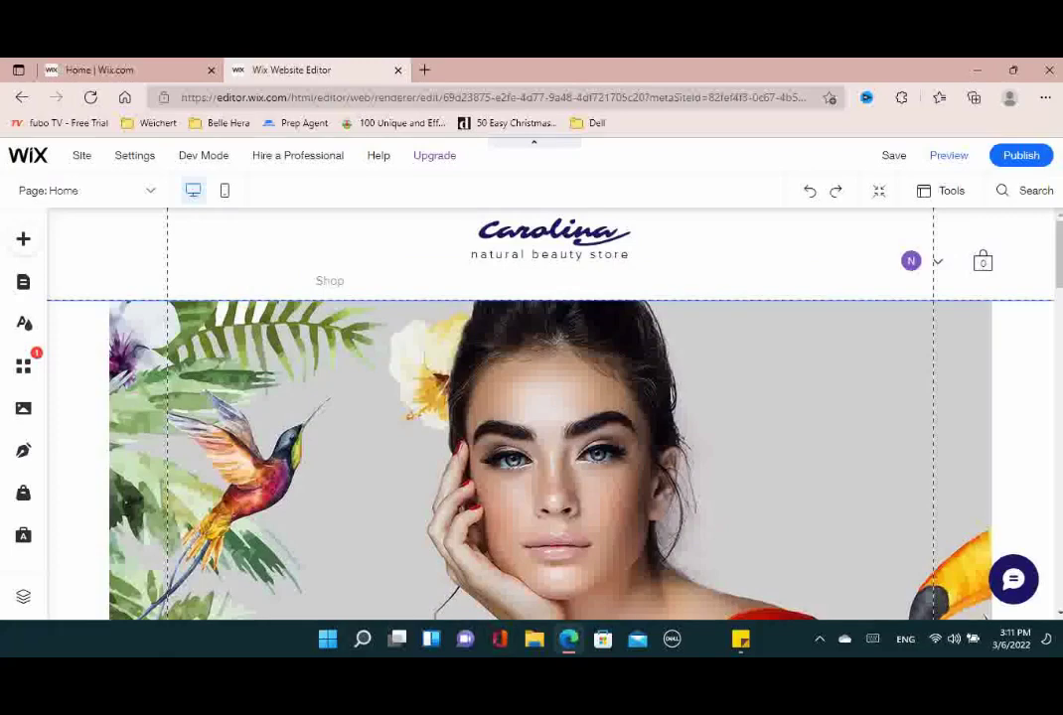
Look through the Carolina template's home page, from the hero image down to the mailing list form and footer
{"action": "scroll", "coordinate": [576, 453], "scroll_direction": "down", "scroll_amount": 3}
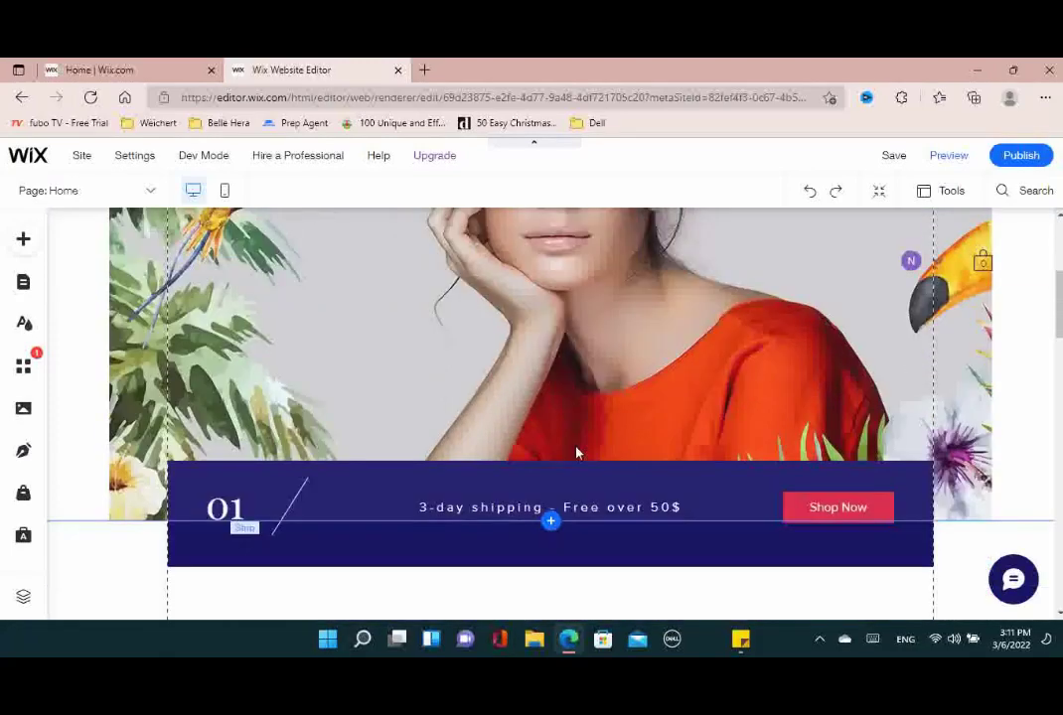
{"action": "scroll", "coordinate": [576, 453], "scroll_direction": "up", "scroll_amount": 3}
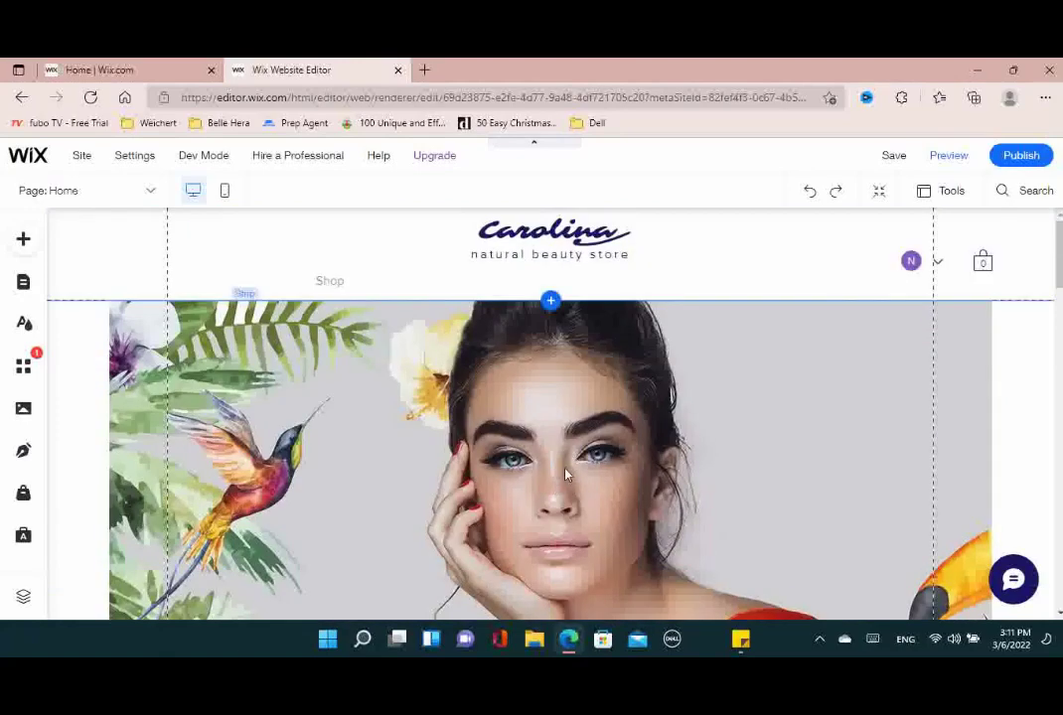
{"action": "scroll", "coordinate": [557, 483], "scroll_direction": "down", "scroll_amount": 7}
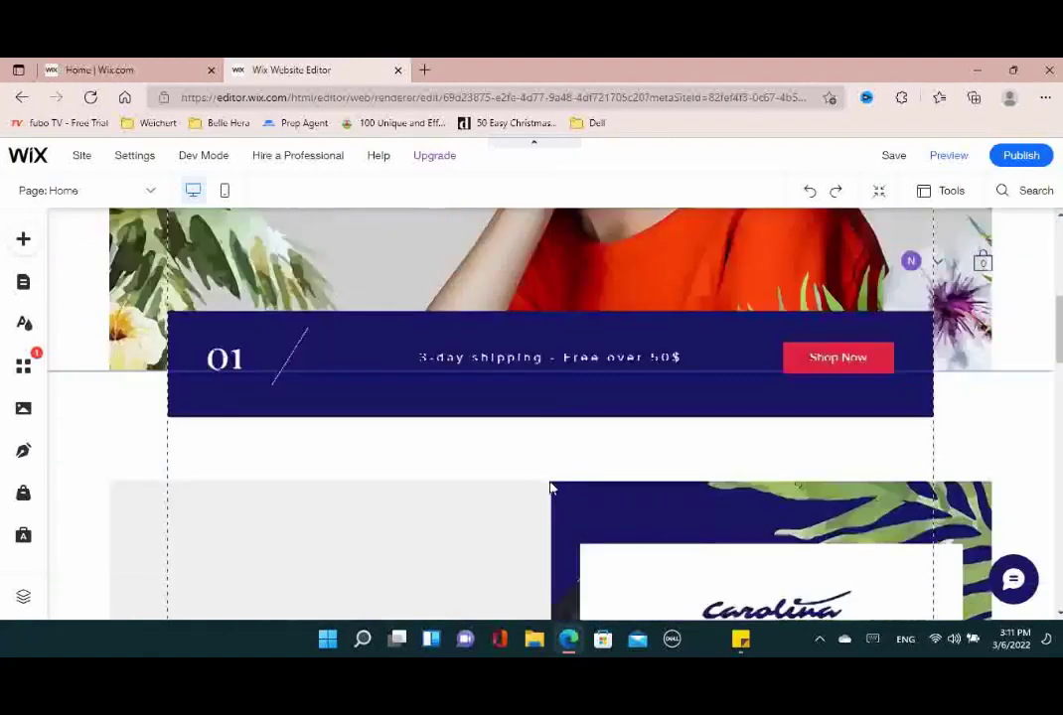
{"action": "scroll", "coordinate": [561, 477], "scroll_direction": "down", "scroll_amount": 2}
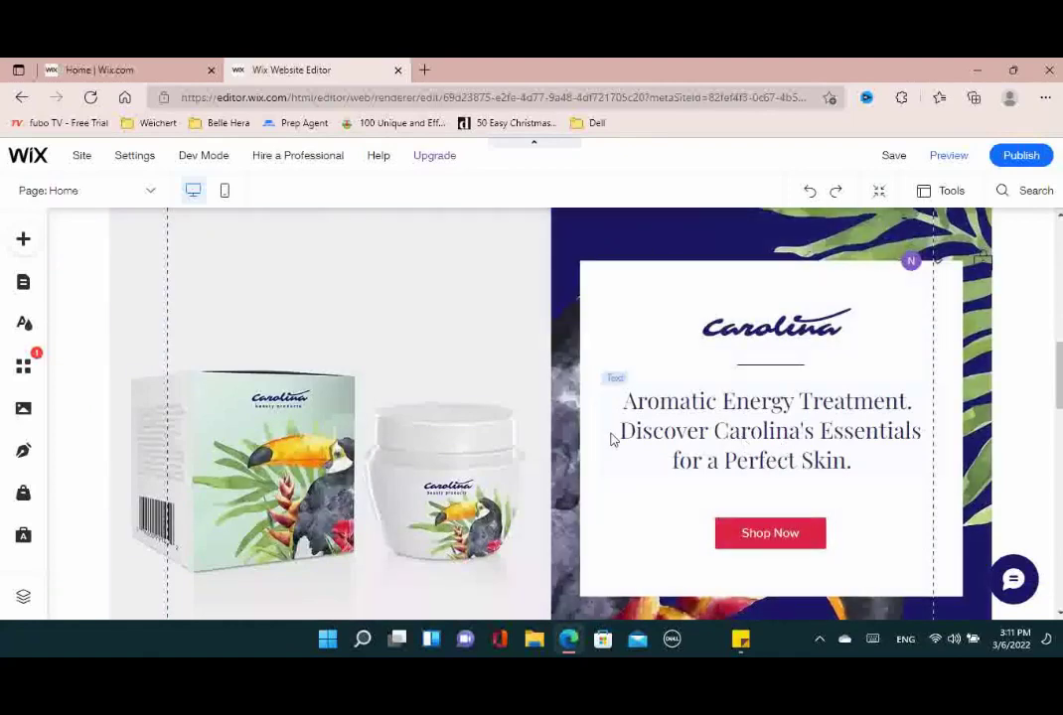
{"action": "scroll", "coordinate": [604, 444], "scroll_direction": "down", "scroll_amount": 8}
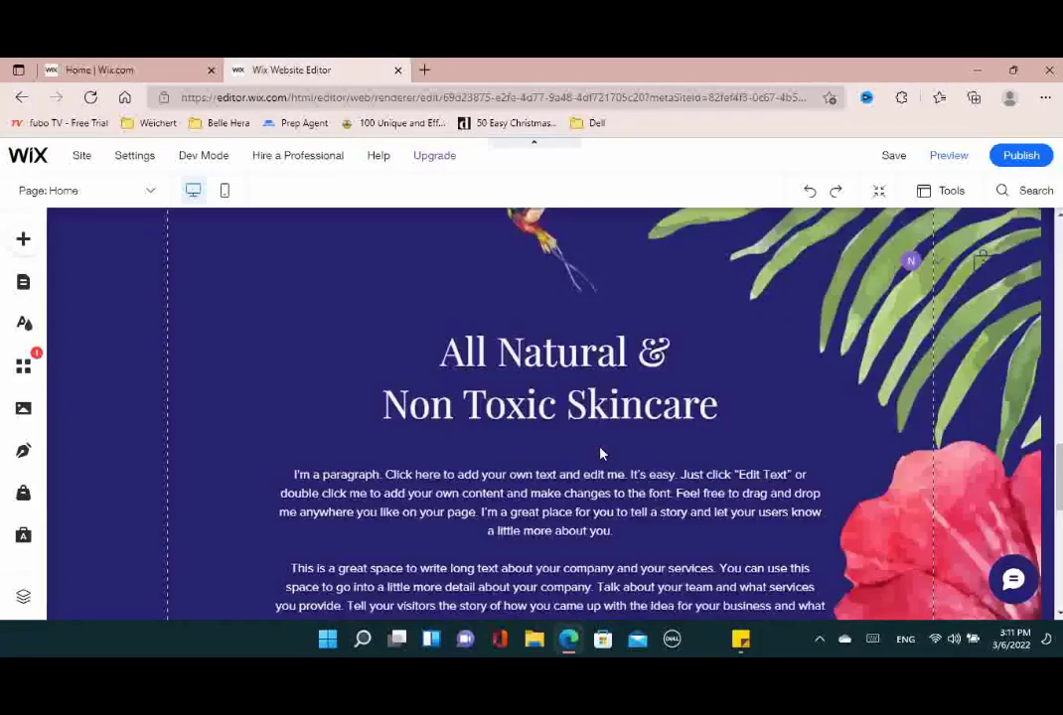
{"action": "scroll", "coordinate": [604, 423], "scroll_direction": "down", "scroll_amount": 3}
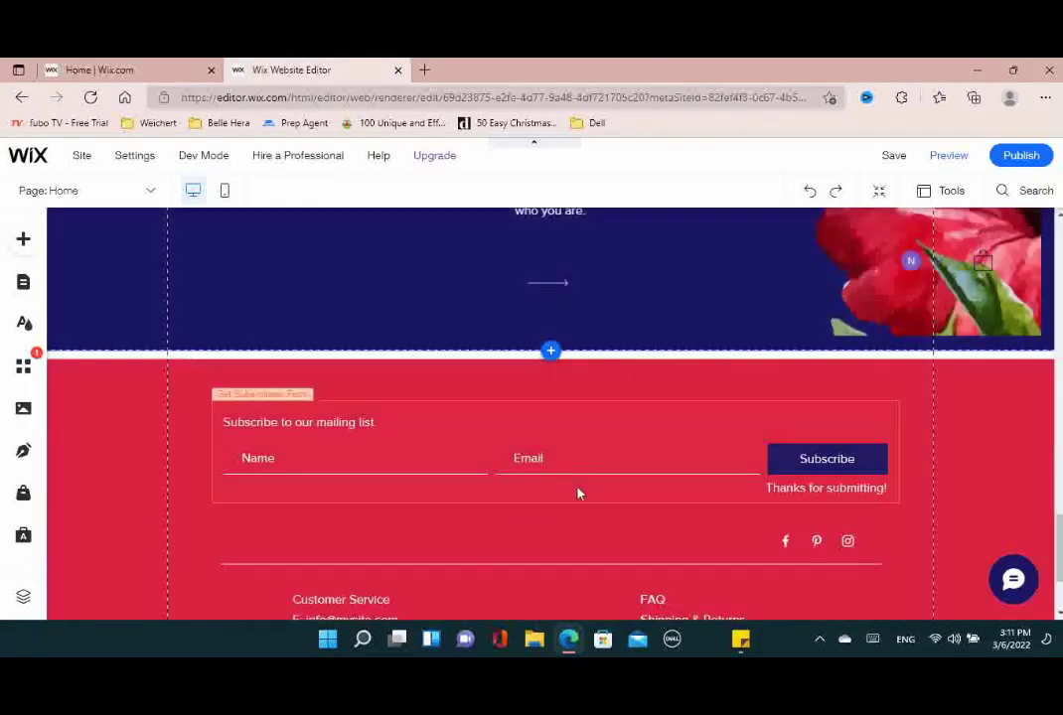
{"action": "scroll", "coordinate": [593, 451], "scroll_direction": "up", "scroll_amount": 11}
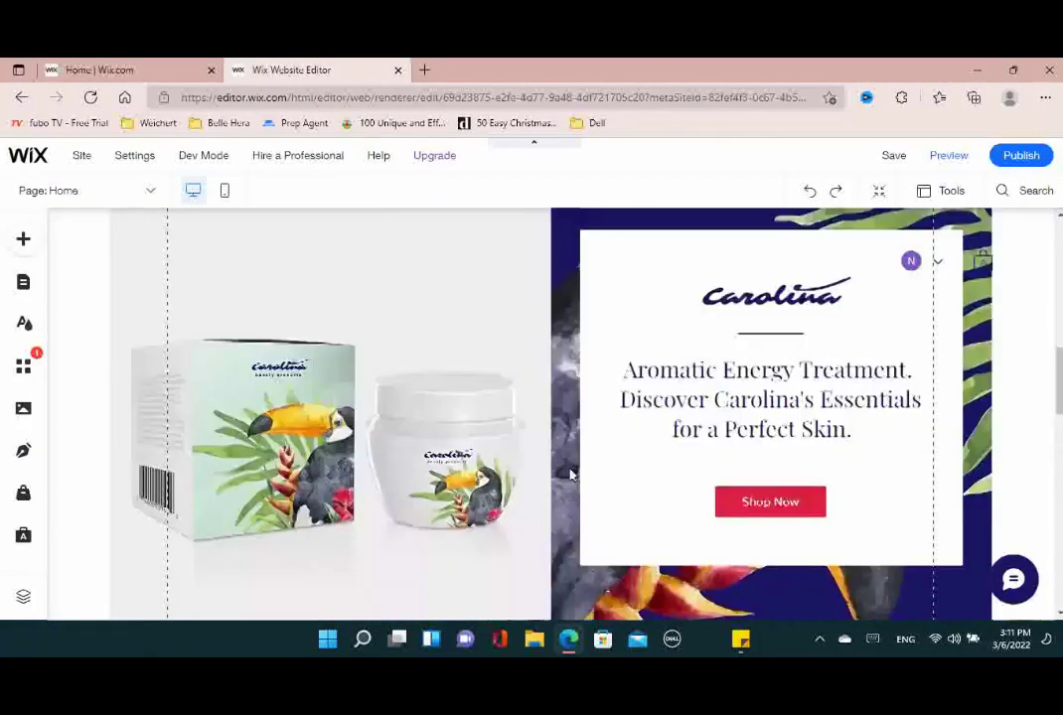
{"action": "scroll", "coordinate": [571, 474], "scroll_direction": "up", "scroll_amount": 5}
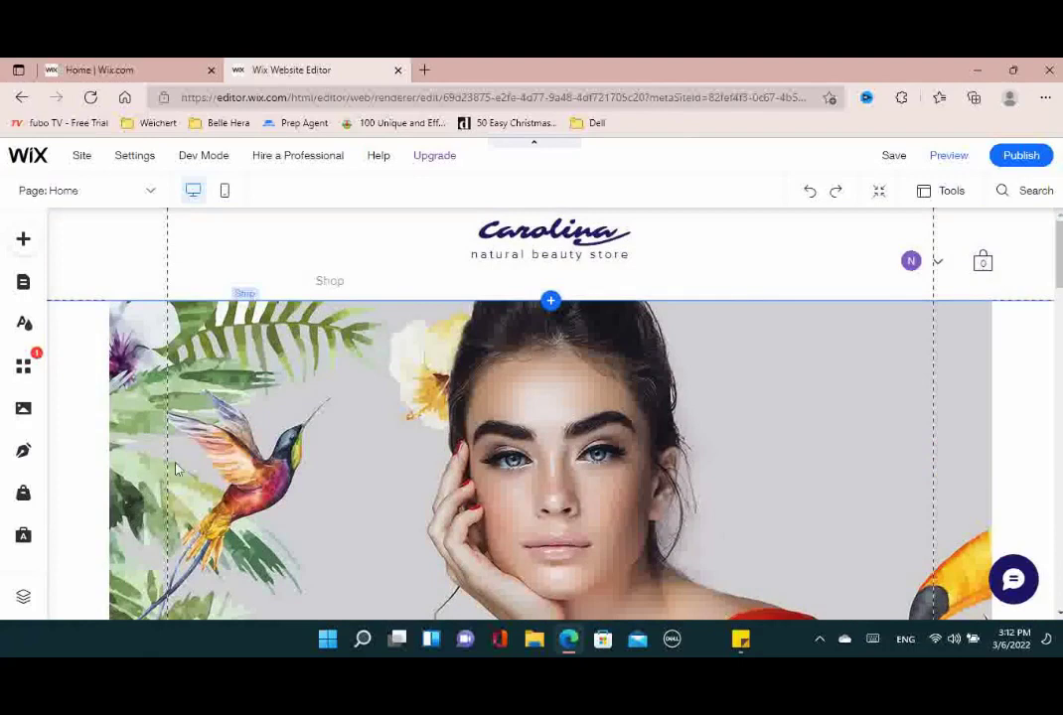
Add four blank pages to the site menu, directly below the Shop page
{"action": "left_click", "coordinate": [350, 286]}
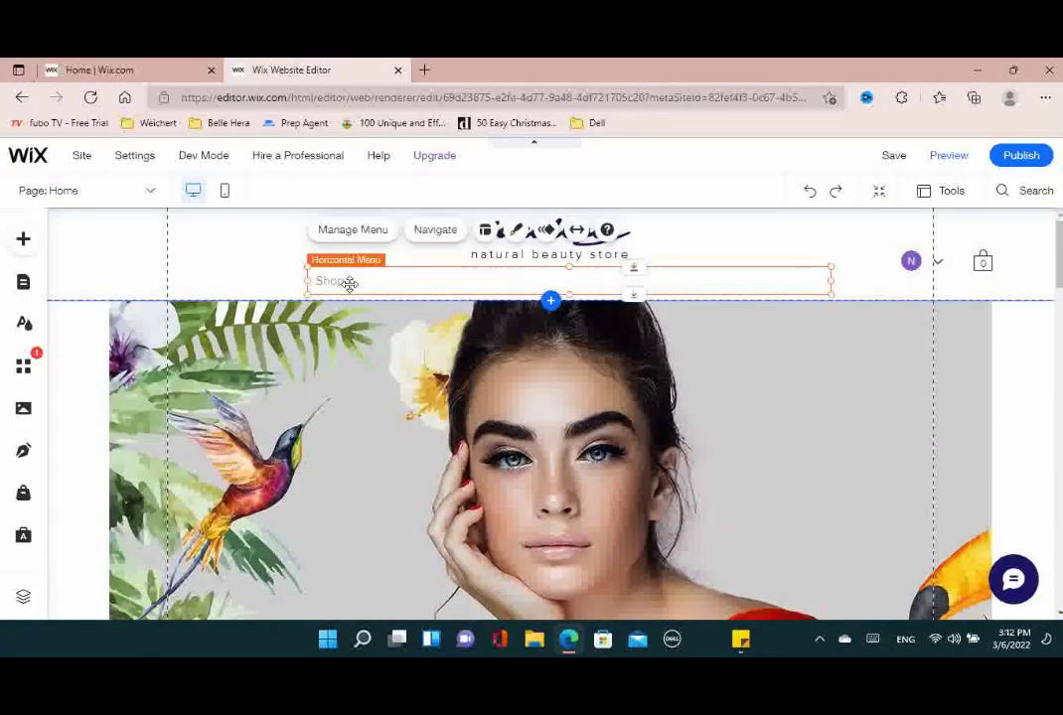
{"action": "left_click", "coordinate": [367, 236]}
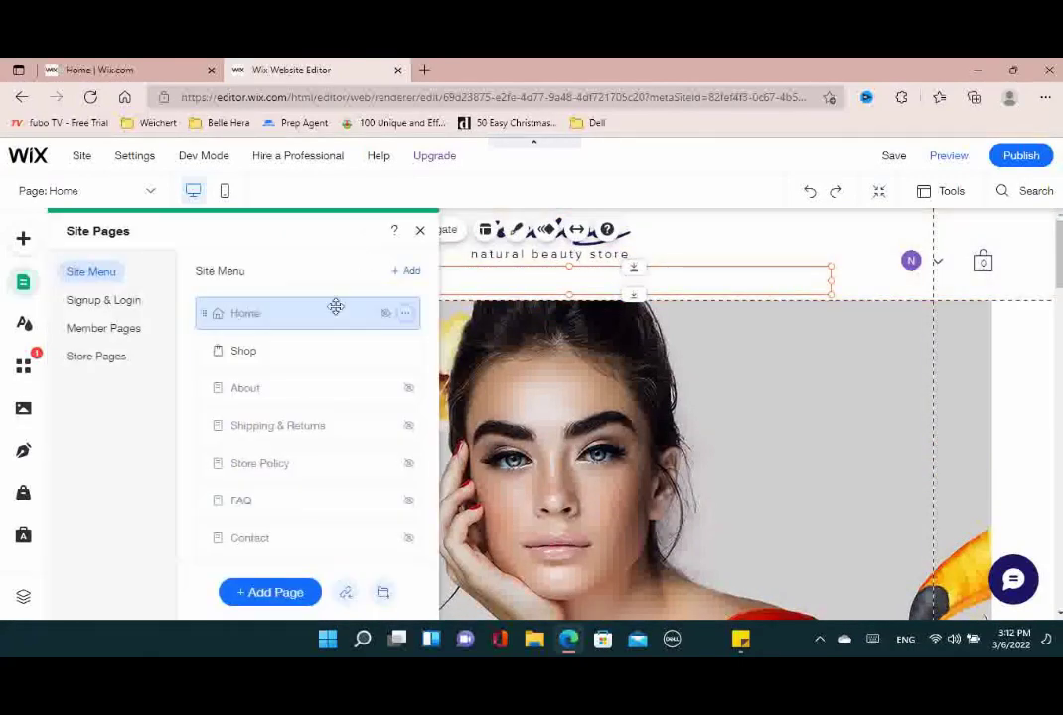
{"action": "left_click", "coordinate": [244, 593]}
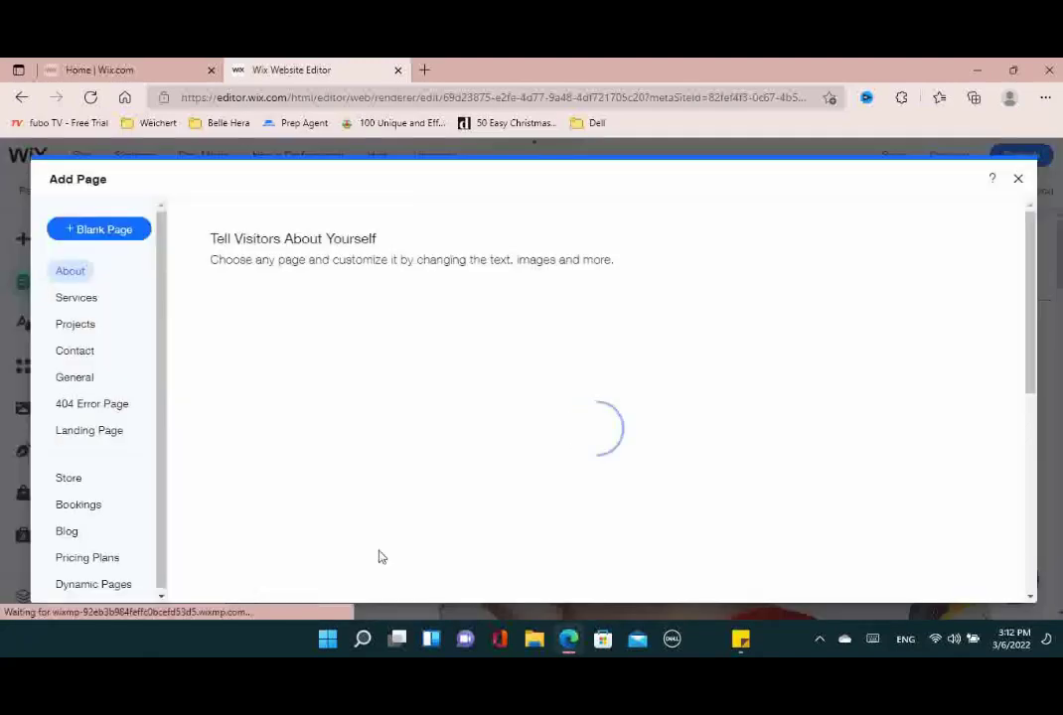
{"action": "left_click", "coordinate": [1018, 179]}
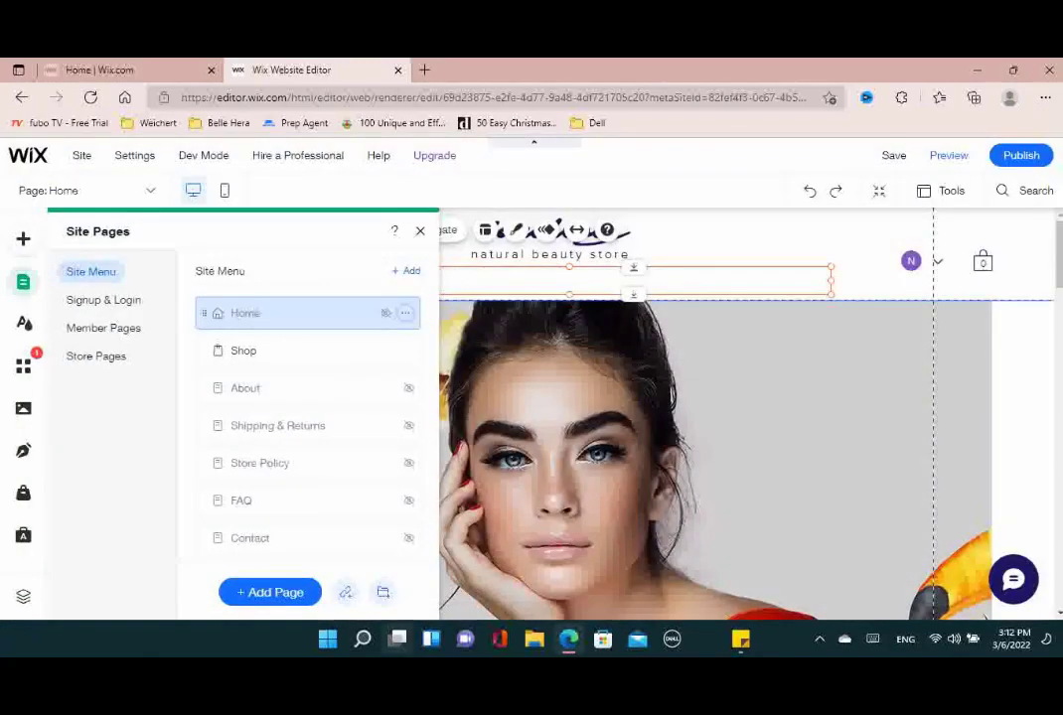
{"action": "left_click", "coordinate": [408, 272]}
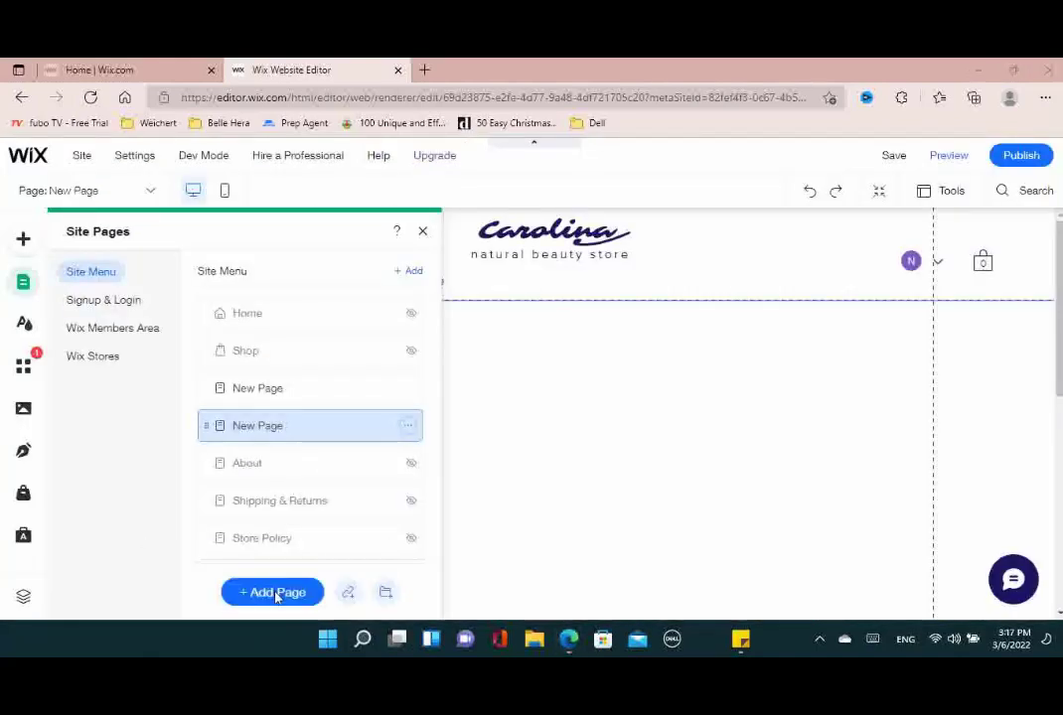
{"action": "left_click", "coordinate": [411, 272]}
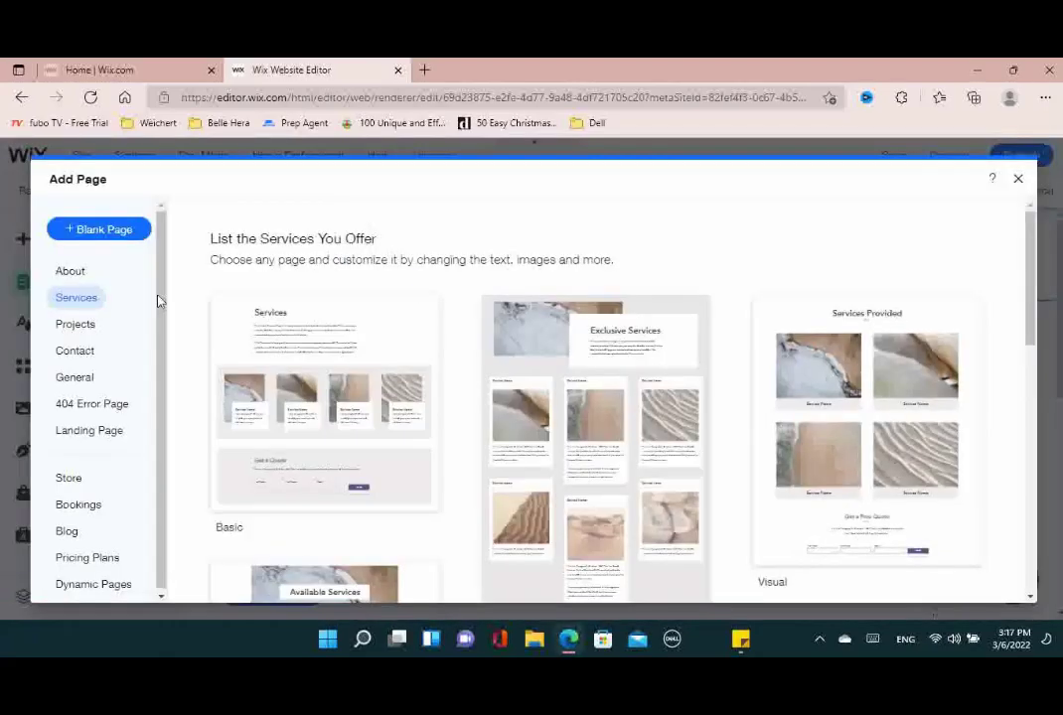
{"action": "left_click", "coordinate": [114, 233]}
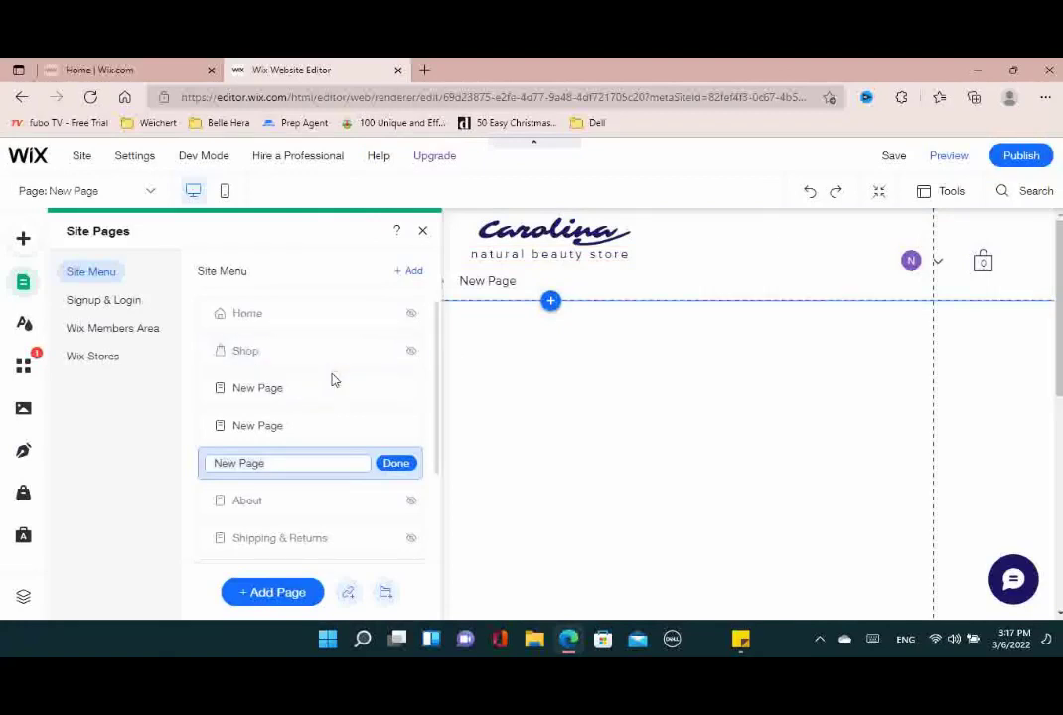
{"action": "left_click", "coordinate": [410, 275]}
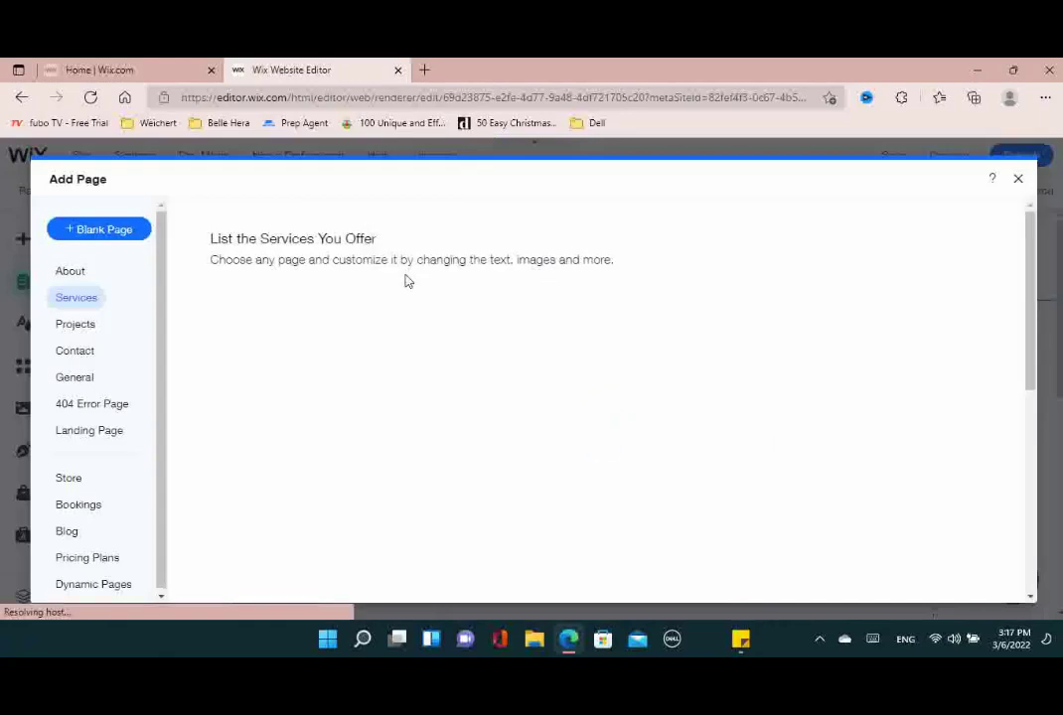
{"action": "left_click", "coordinate": [126, 237]}
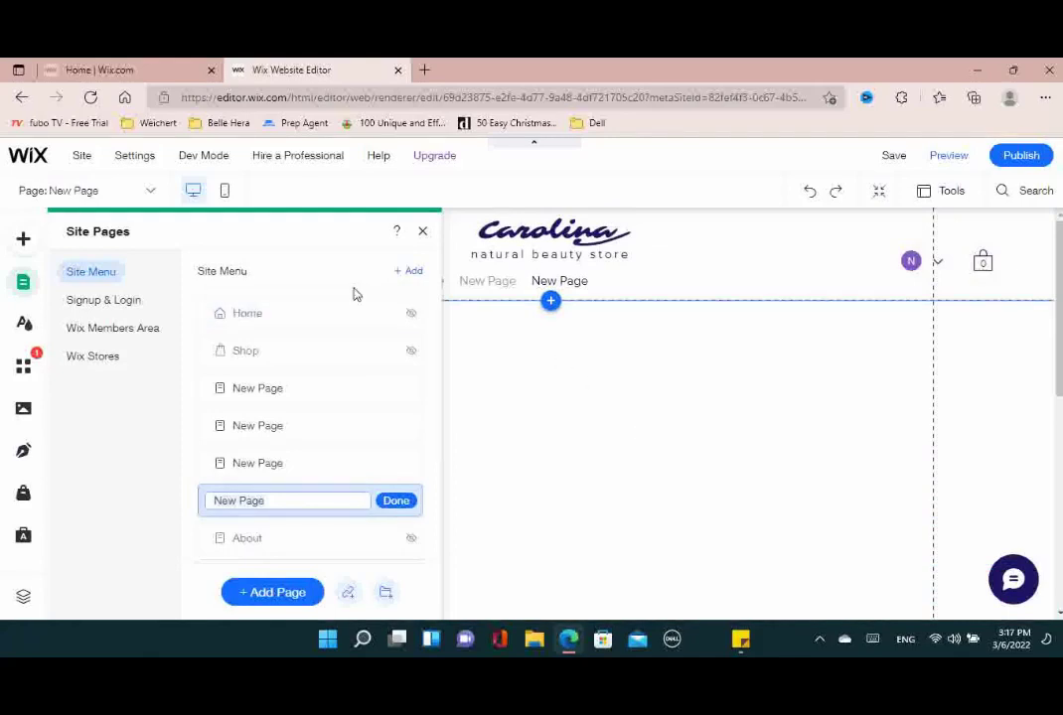
Rename the first new page in the site menu as Body Lotions
{"action": "left_click", "coordinate": [261, 387]}
{"action": "left_click", "coordinate": [407, 389]}
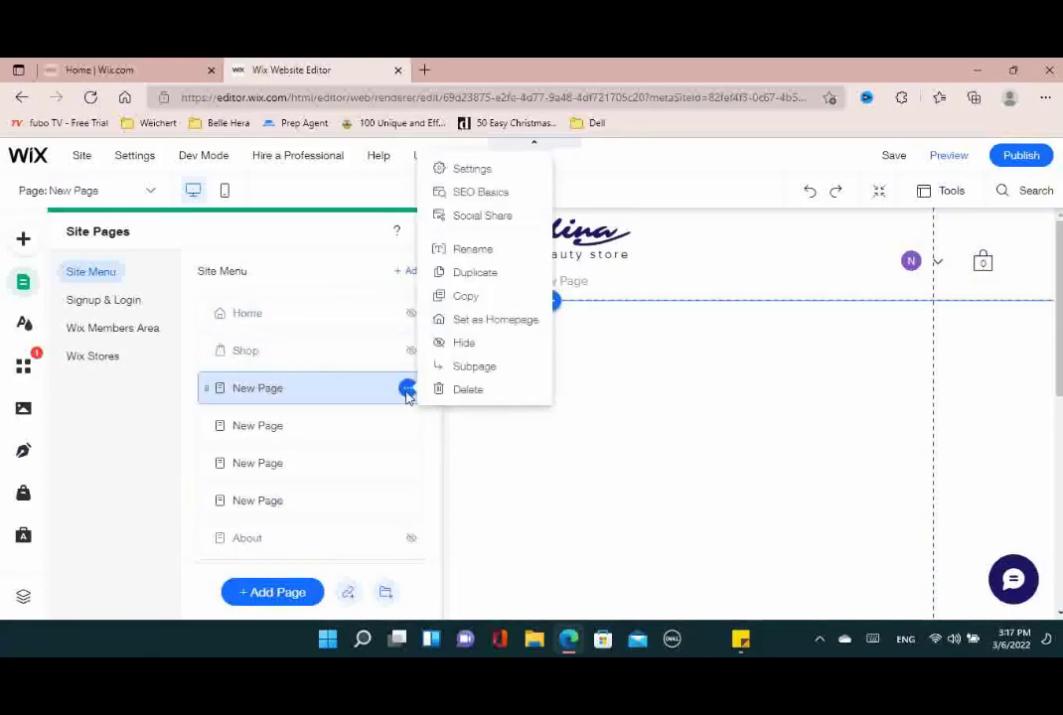
{"action": "left_click", "coordinate": [487, 250]}
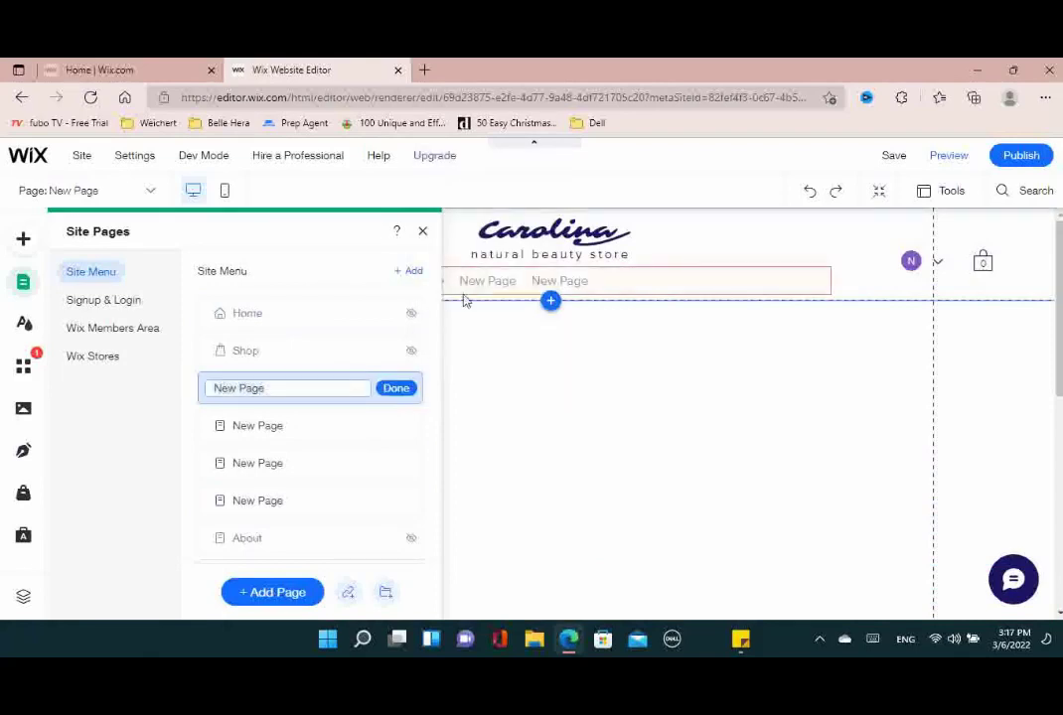
{"action": "type", "text": "Body Lotions"}
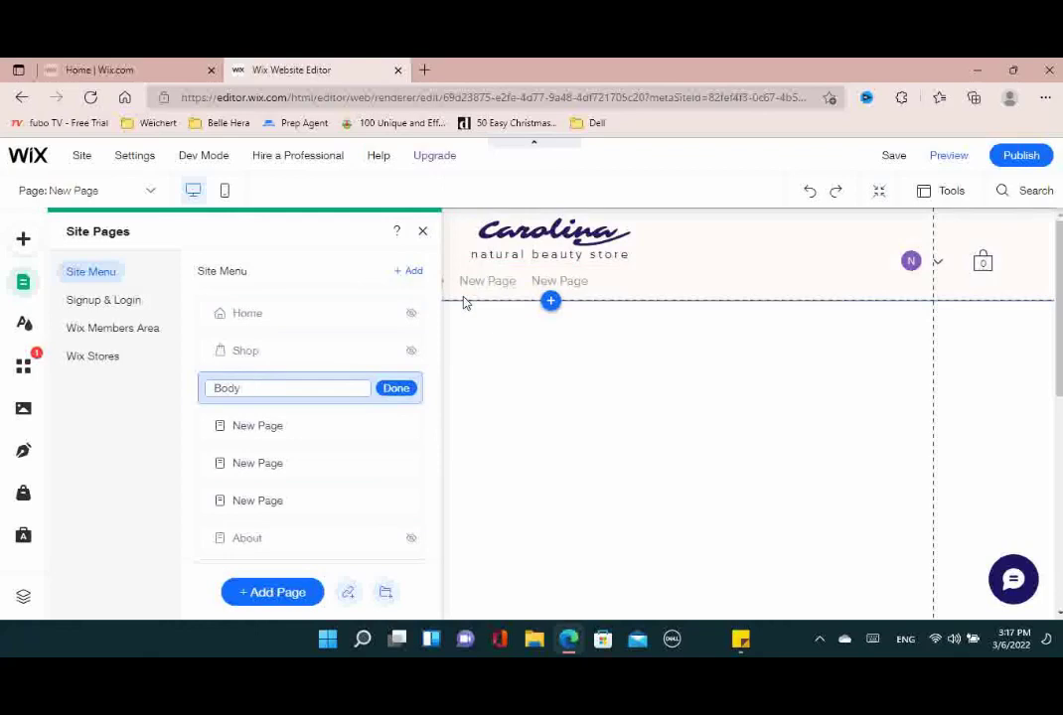
Rename the new page directly below Body Lotions as Body Butter
{"action": "left_click", "coordinate": [316, 427]}
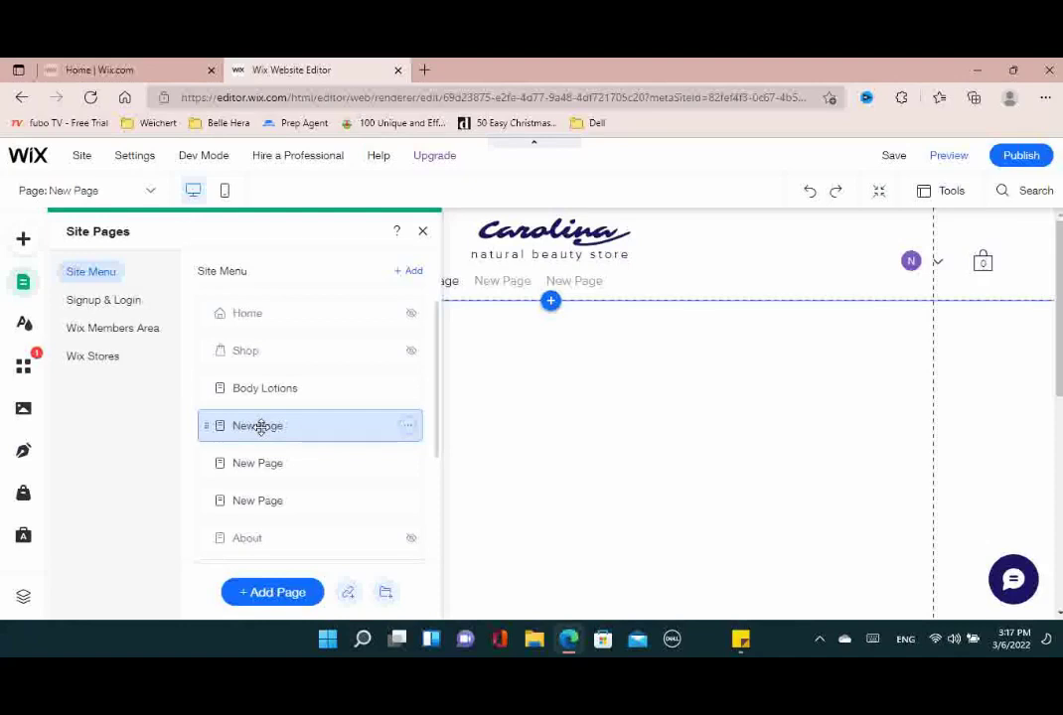
{"action": "left_click", "coordinate": [407, 426]}
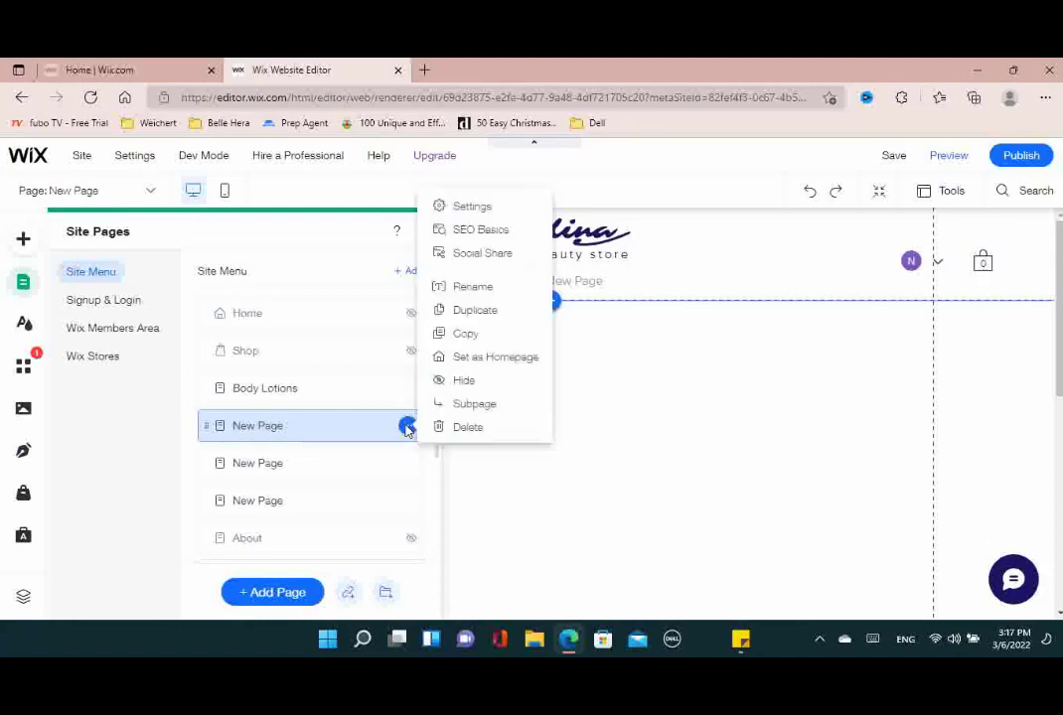
{"action": "left_click", "coordinate": [487, 291]}
{"action": "type", "text": "Body"}
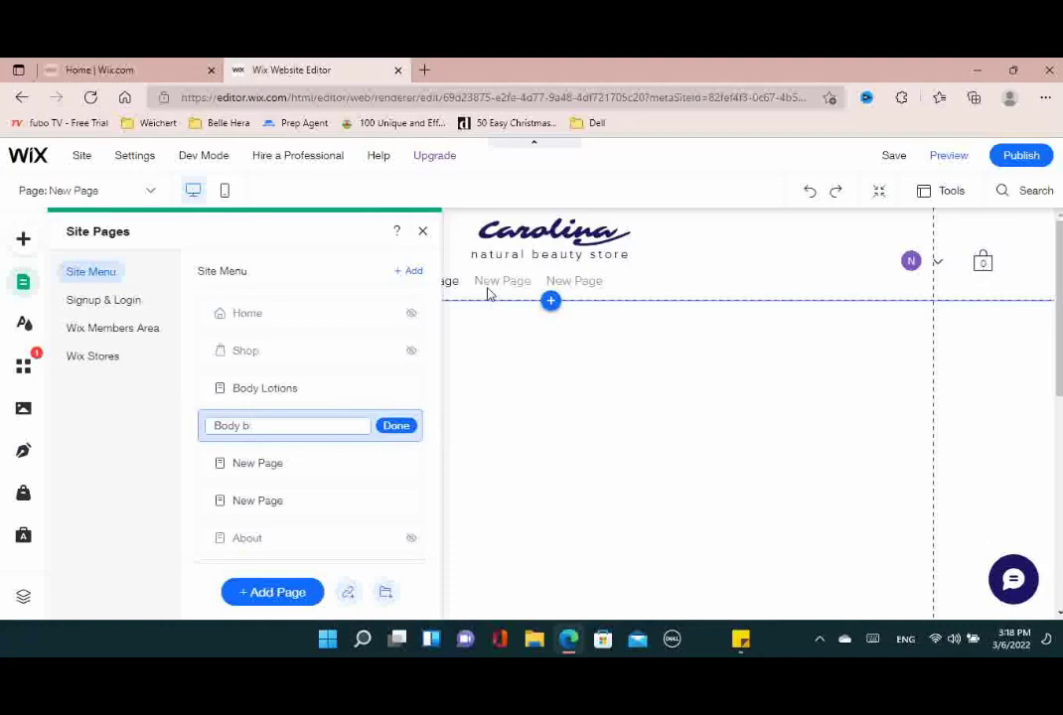
{"action": "type", "text": " Butter"}
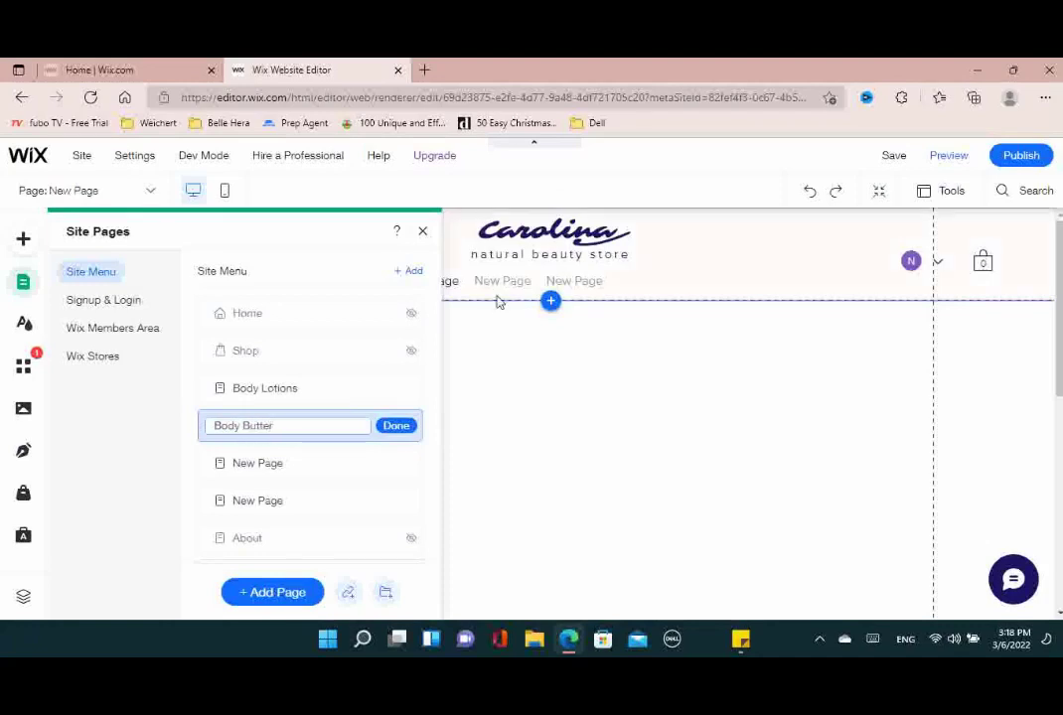
{"action": "left_click", "coordinate": [397, 425]}
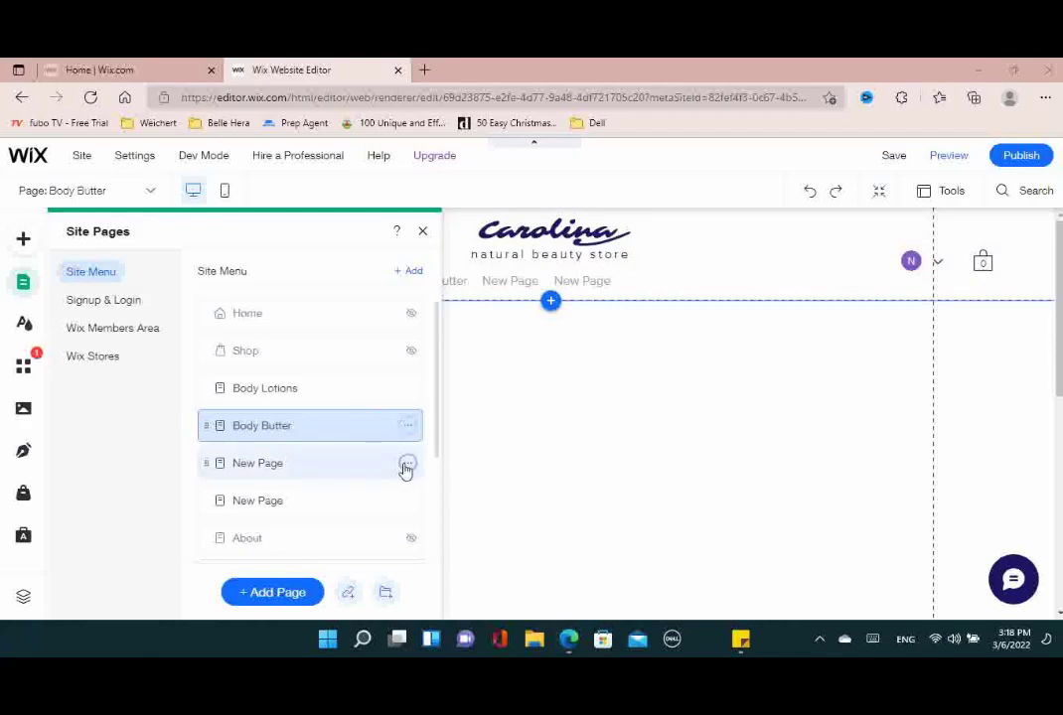
Rename the new page directly below Body Butter as Body Oil
{"action": "left_click", "coordinate": [407, 464]}
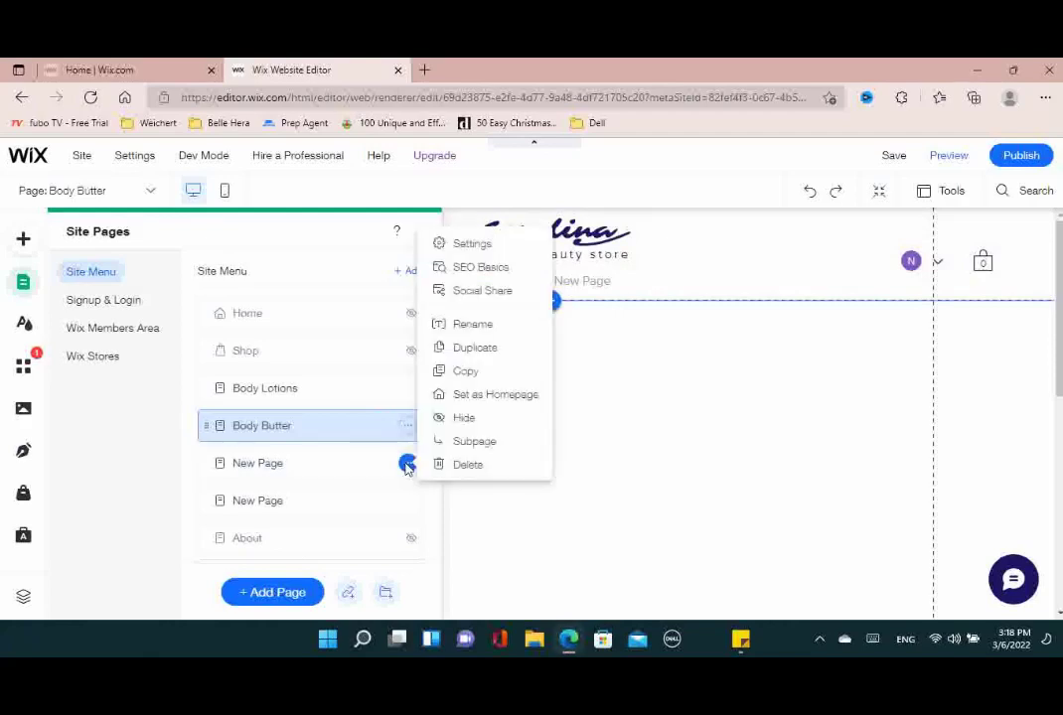
{"action": "left_click", "coordinate": [488, 329]}
{"action": "type", "text": "Body Oil"}
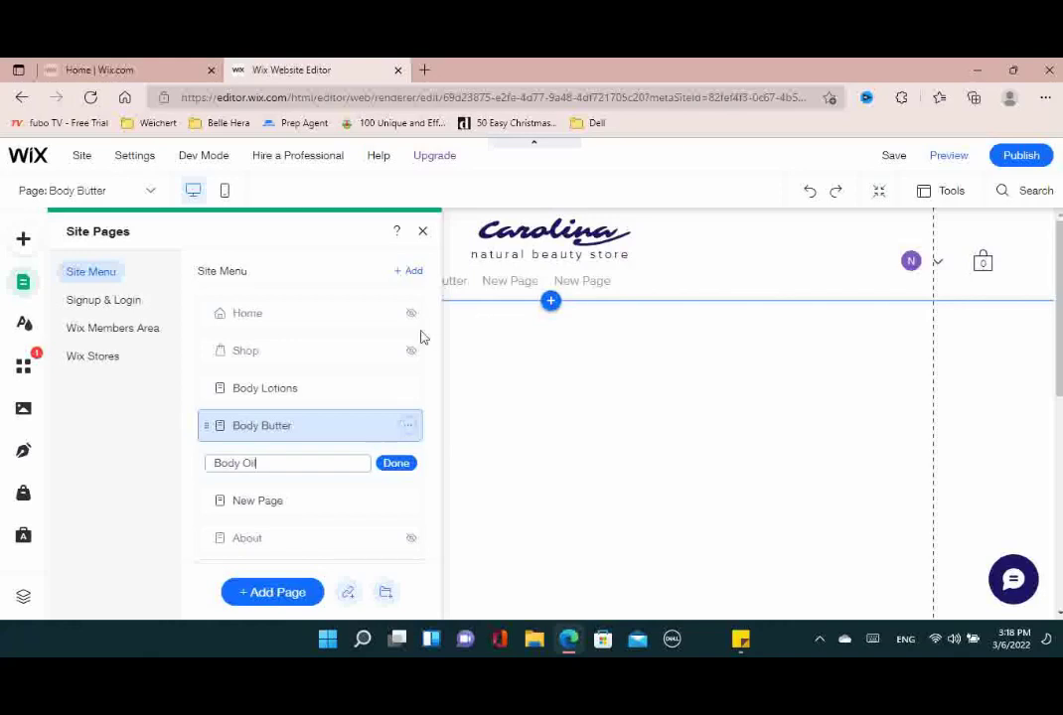
{"action": "key", "text": "Return"}
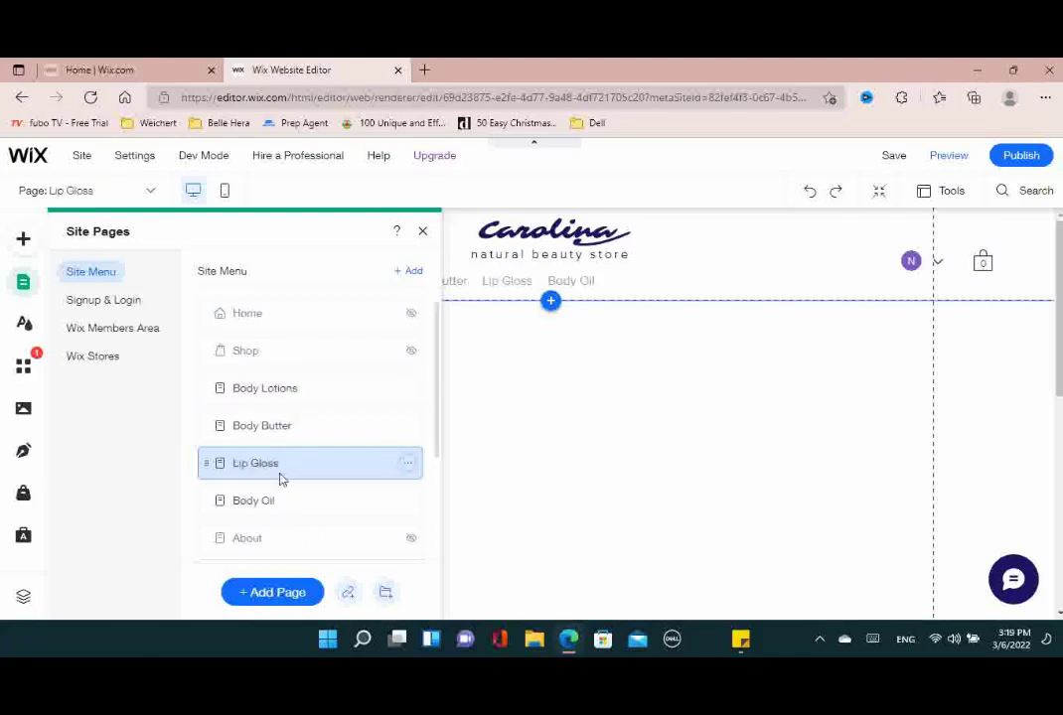
Move the Lip Gloss page below Body Oil in the site menu, and narrow and centre the header menu beneath the logo
{"action": "left_click_drag", "start_coordinate": [244, 463], "coordinate": [240, 496]}
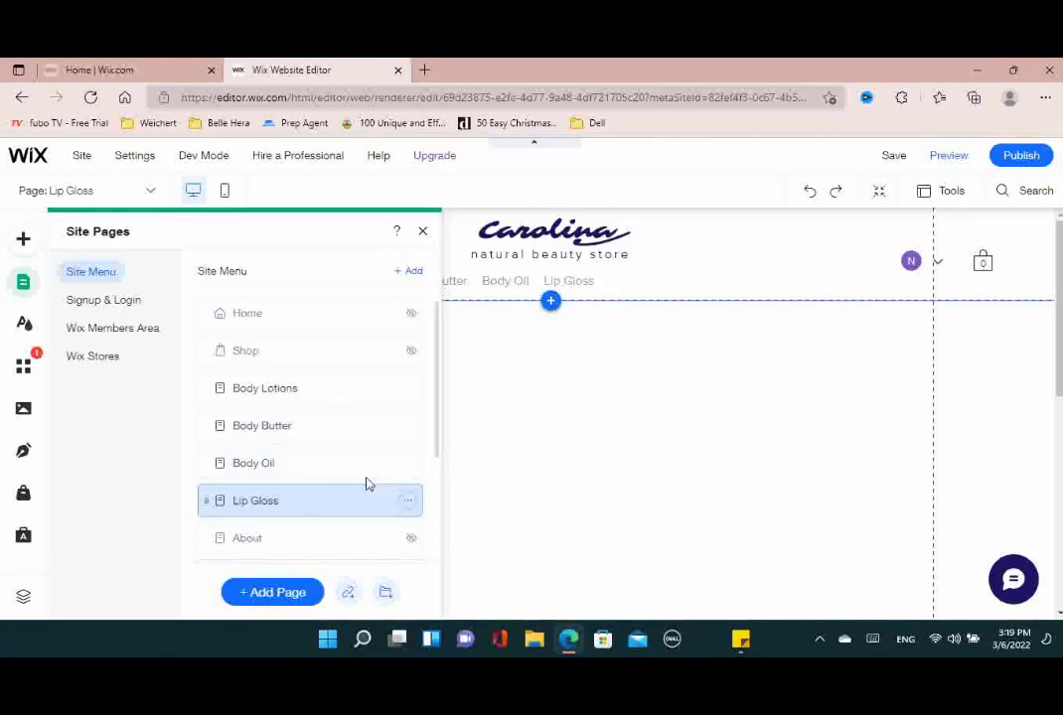
{"action": "left_click", "coordinate": [421, 234]}
{"action": "left_click_drag", "start_coordinate": [506, 295], "coordinate": [564, 287]}
{"action": "left_click_drag", "start_coordinate": [891, 283], "coordinate": [603, 288]}
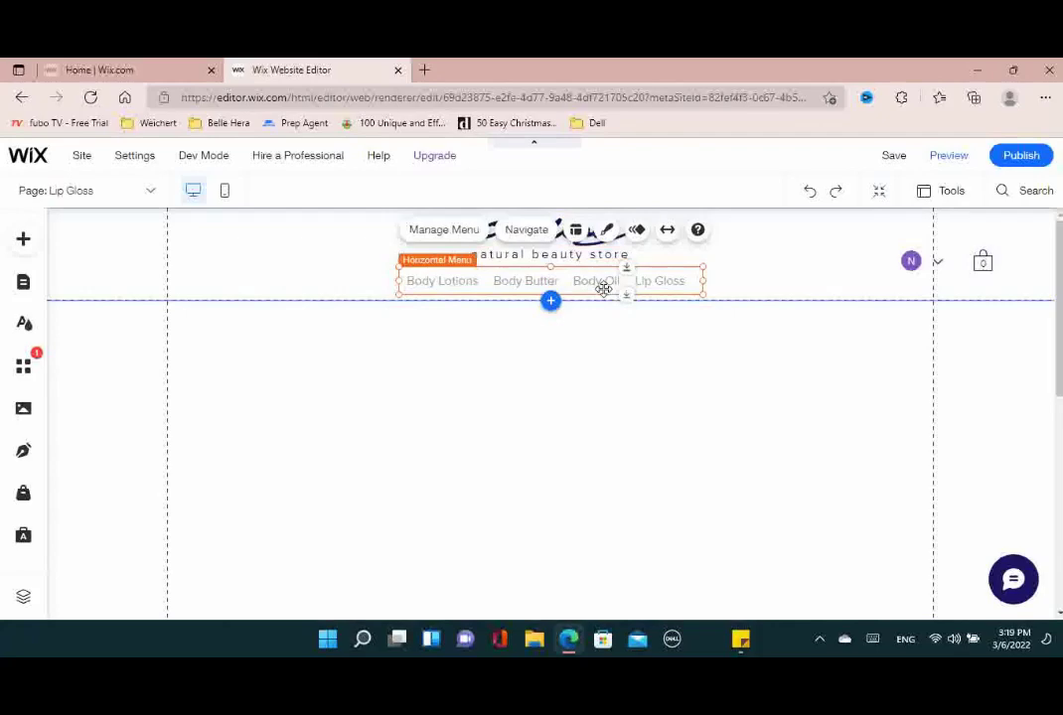
Return to the Home page and review the header menu's page management, navigation and layout options
{"action": "left_click", "coordinate": [130, 188]}
{"action": "left_click", "coordinate": [87, 329]}
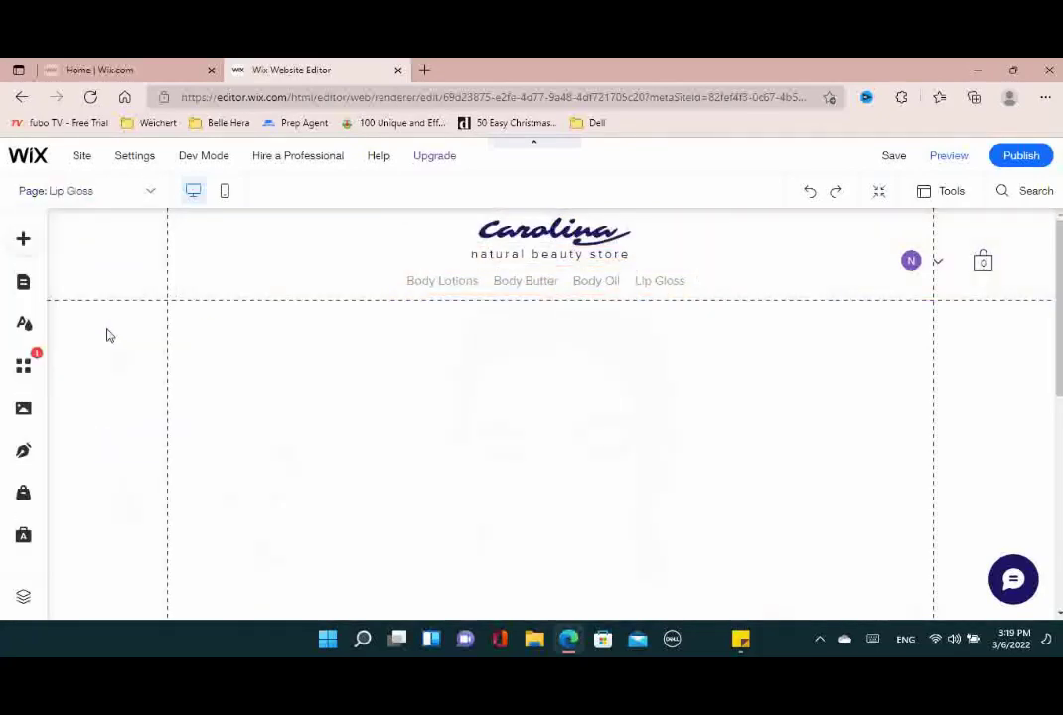
{"action": "left_click", "coordinate": [661, 288]}
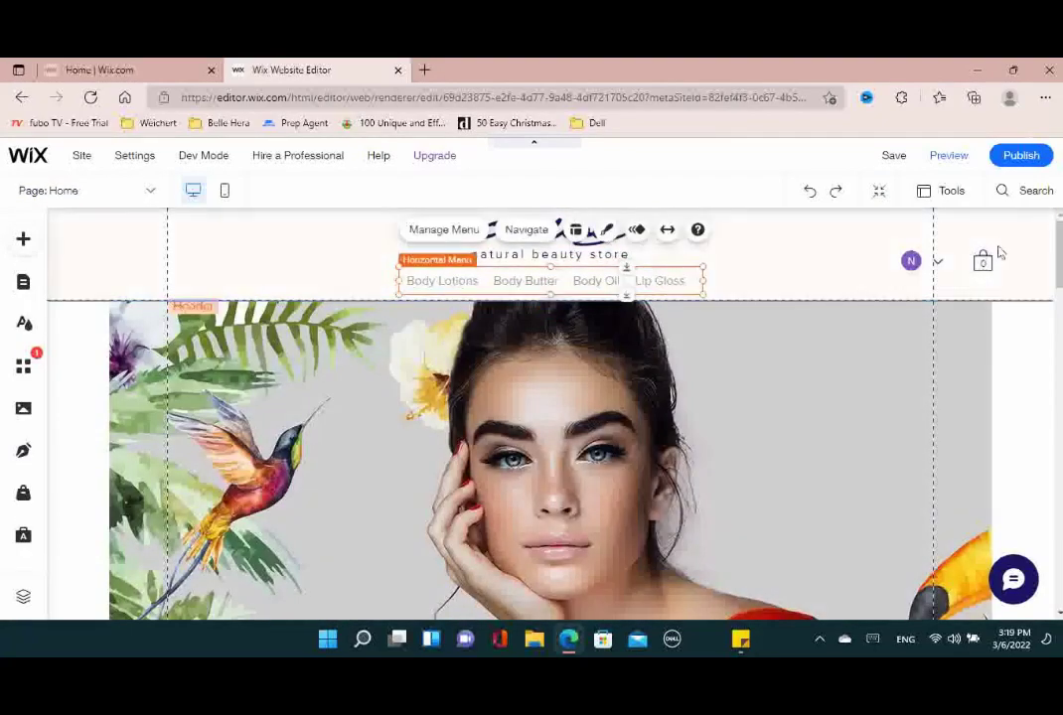
{"action": "left_click", "coordinate": [433, 230]}
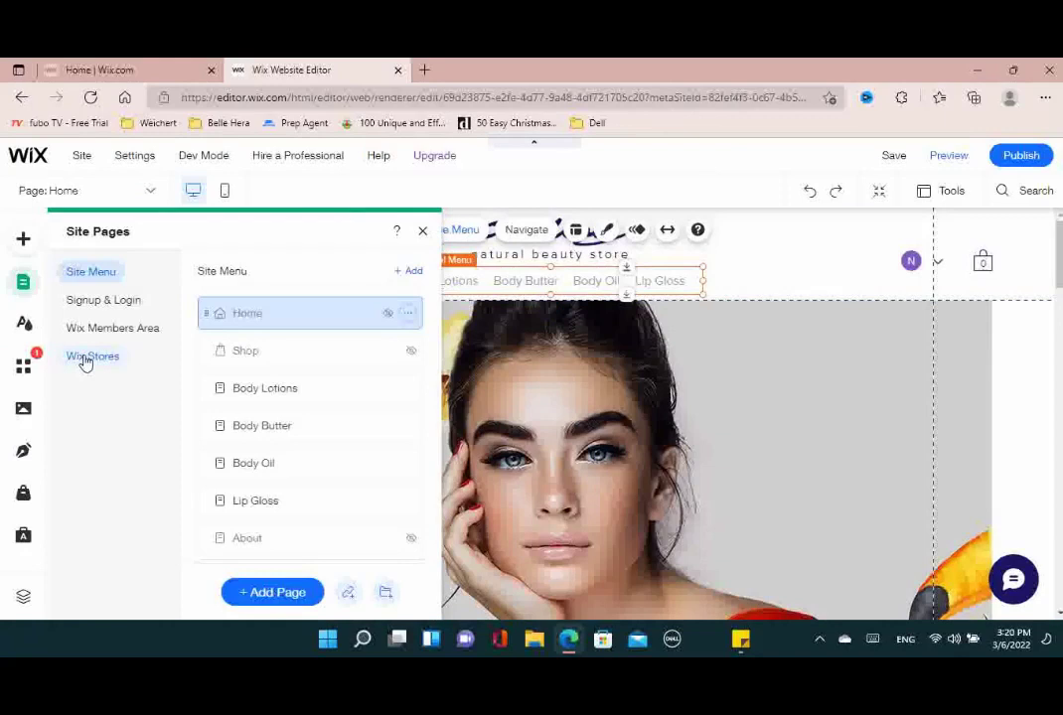
{"action": "left_click", "coordinate": [520, 235]}
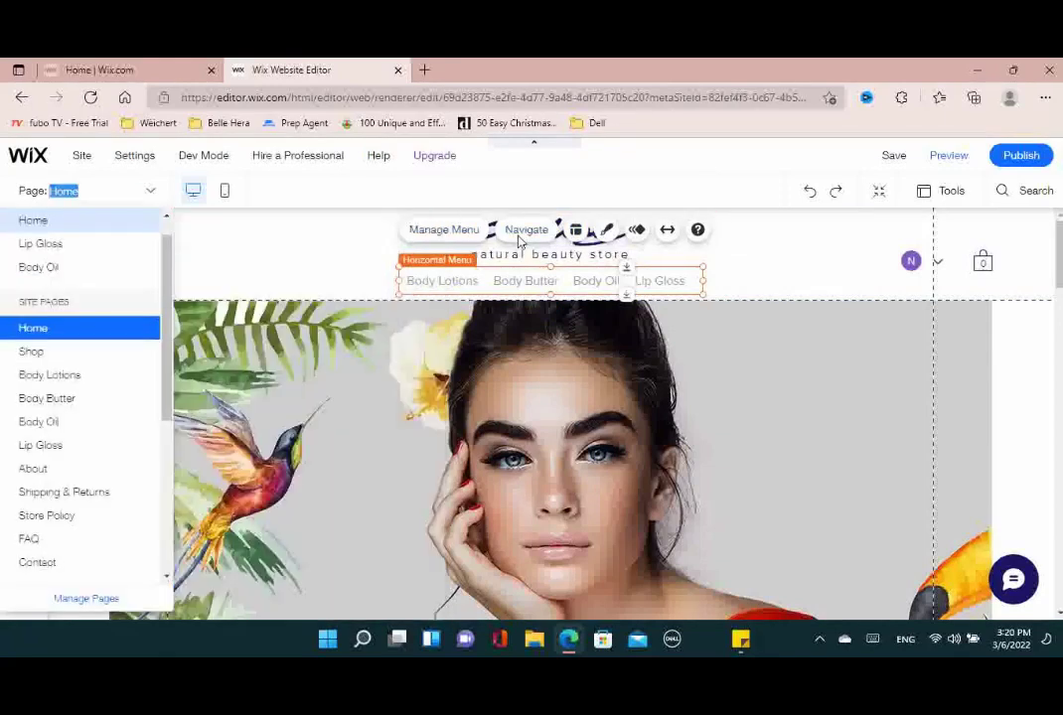
{"action": "left_click", "coordinate": [576, 230]}
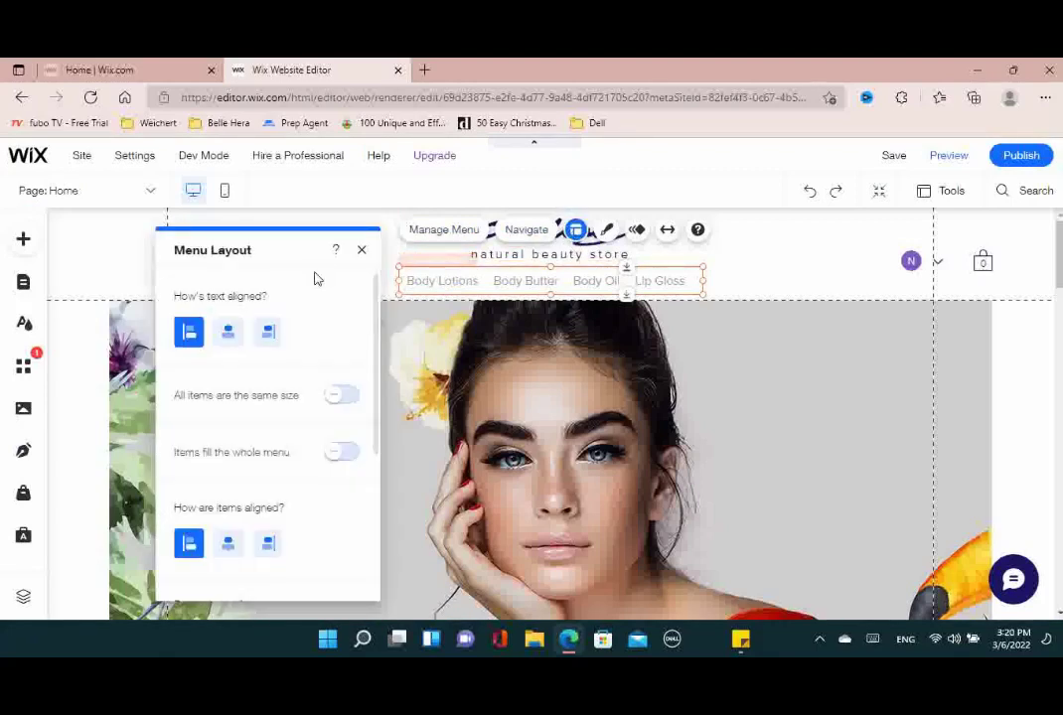
Try centred text in the header menu layout, restore left alignment, and review the item order and hidden-item options
{"action": "left_click", "coordinate": [227, 335]}
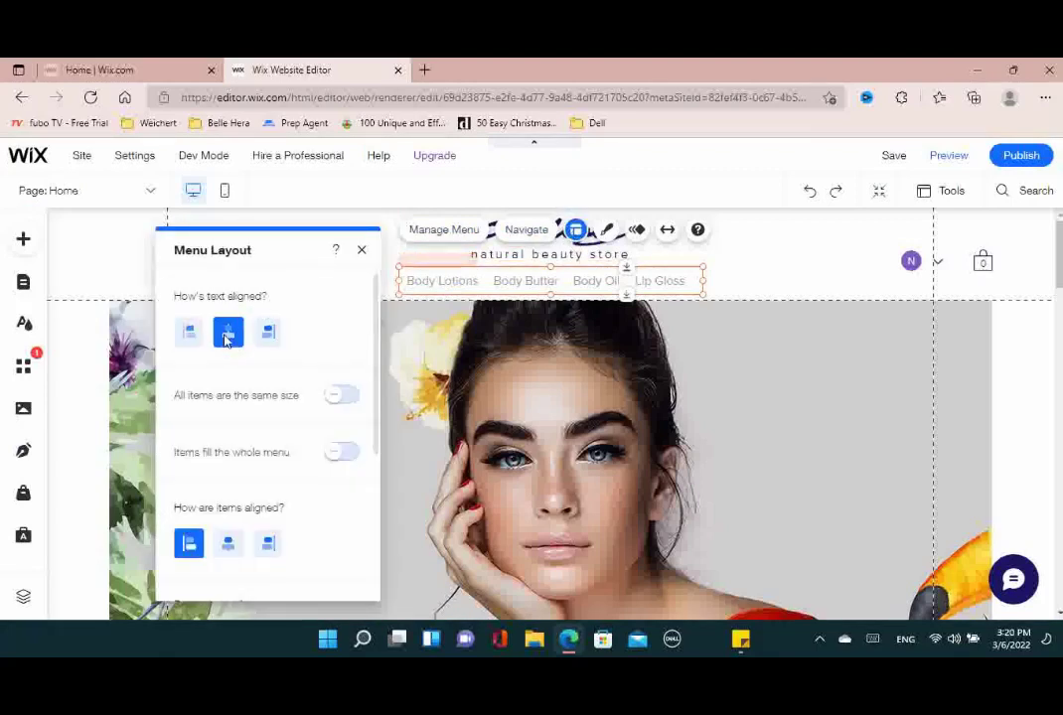
{"action": "left_click", "coordinate": [184, 339]}
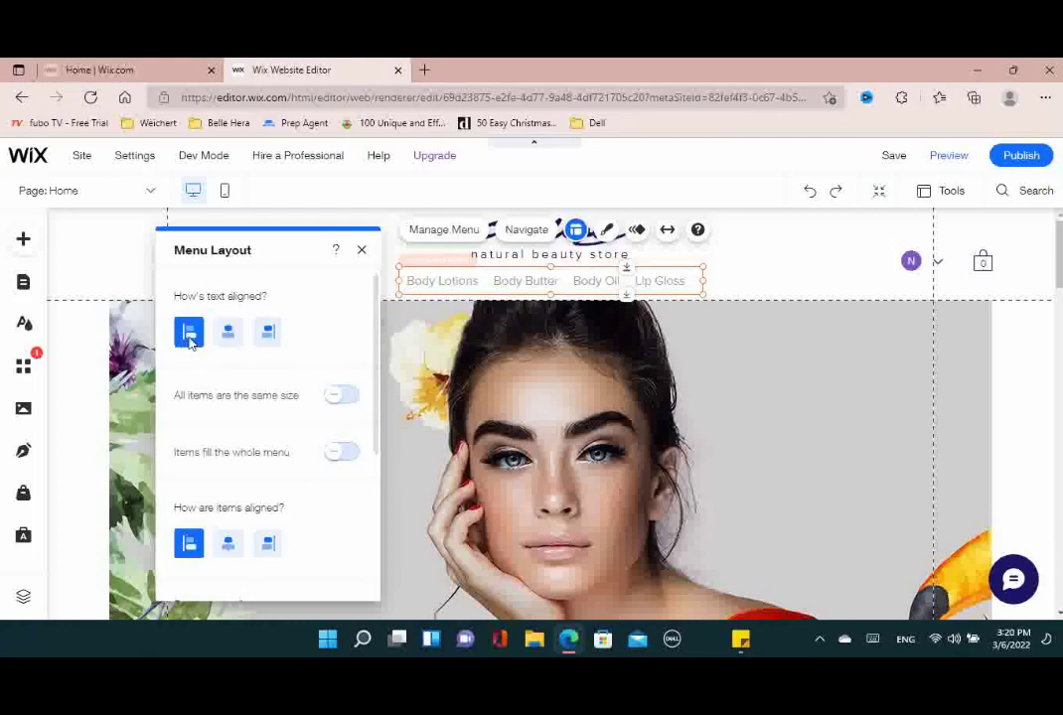
{"action": "scroll", "coordinate": [239, 446], "scroll_direction": "down", "scroll_amount": 3}
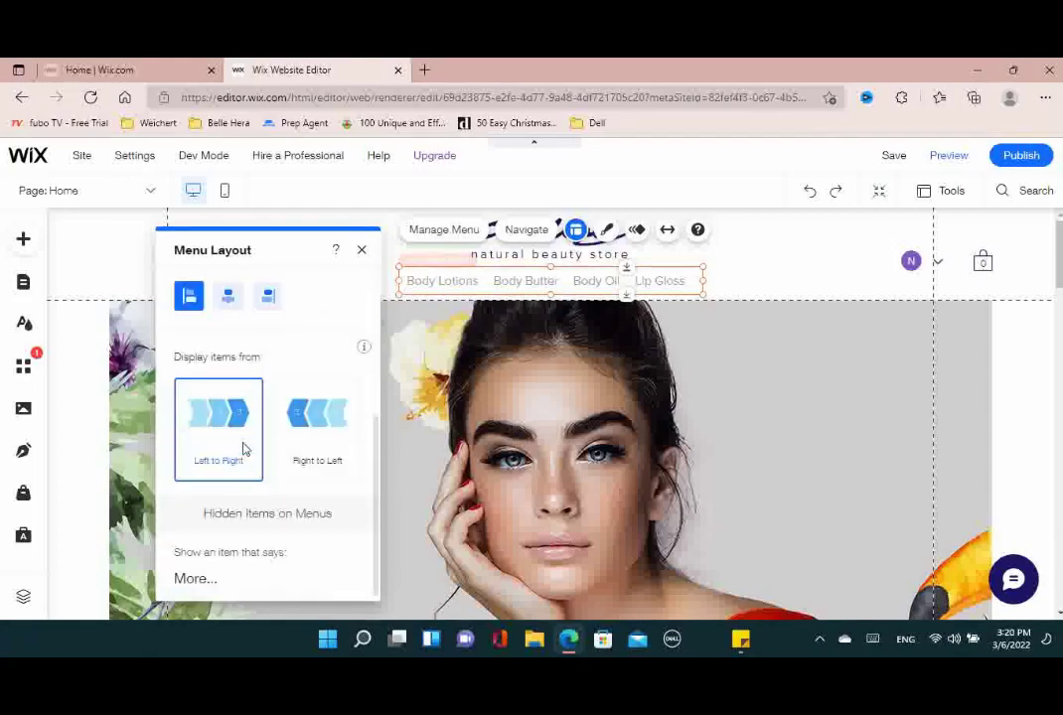
{"action": "left_click", "coordinate": [228, 576]}
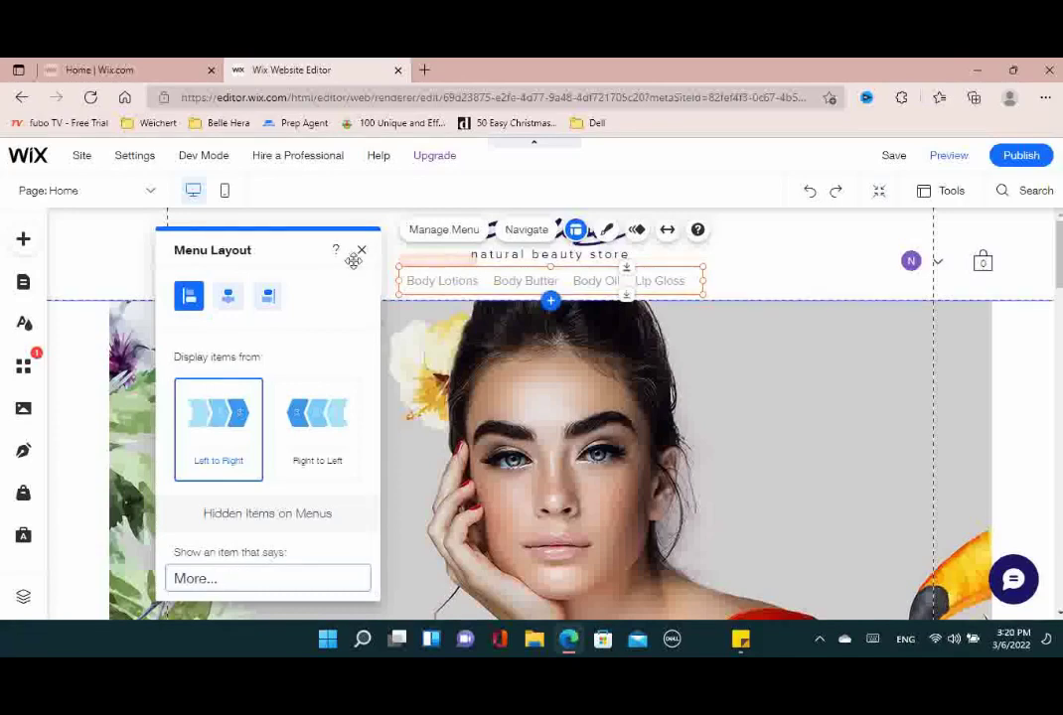
Browse the preset menu designs and apply the grey serif preset with thin lines above and below to the header menu
{"action": "left_click", "coordinate": [606, 230]}
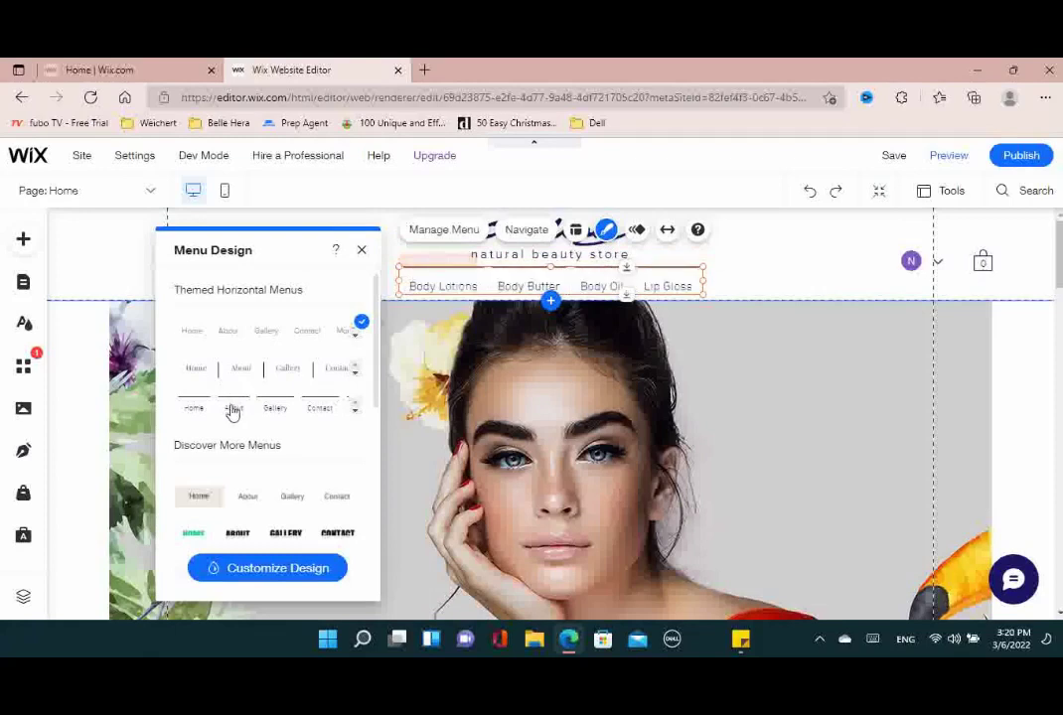
{"action": "scroll", "coordinate": [221, 501], "scroll_direction": "down", "scroll_amount": 1}
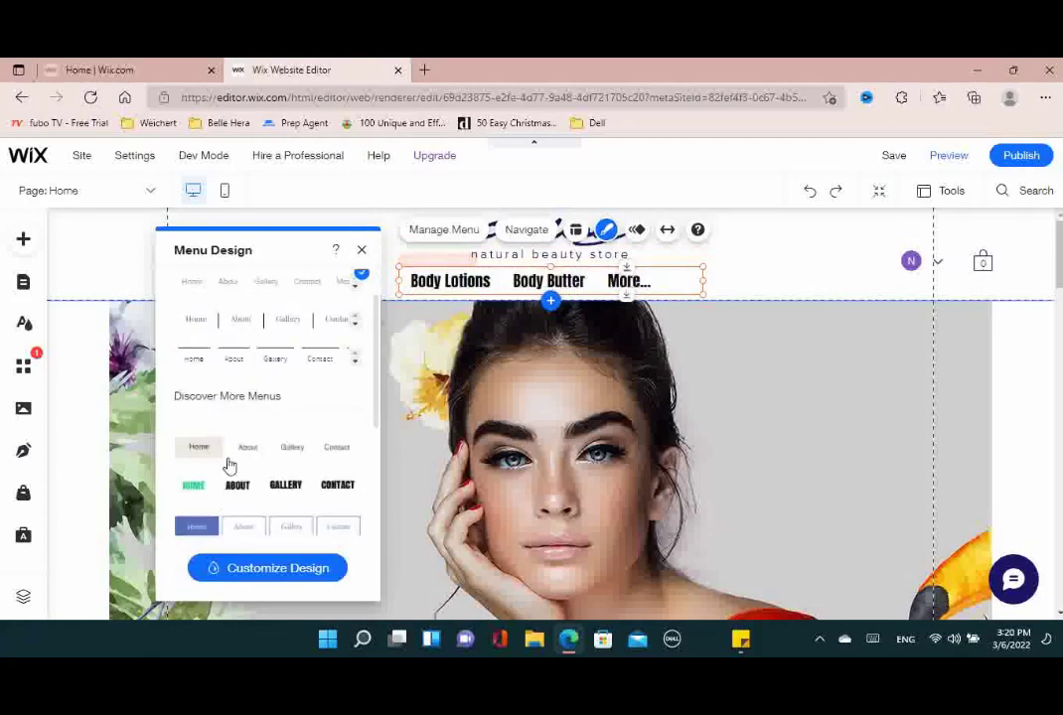
{"action": "scroll", "coordinate": [222, 475], "scroll_direction": "down", "scroll_amount": 4}
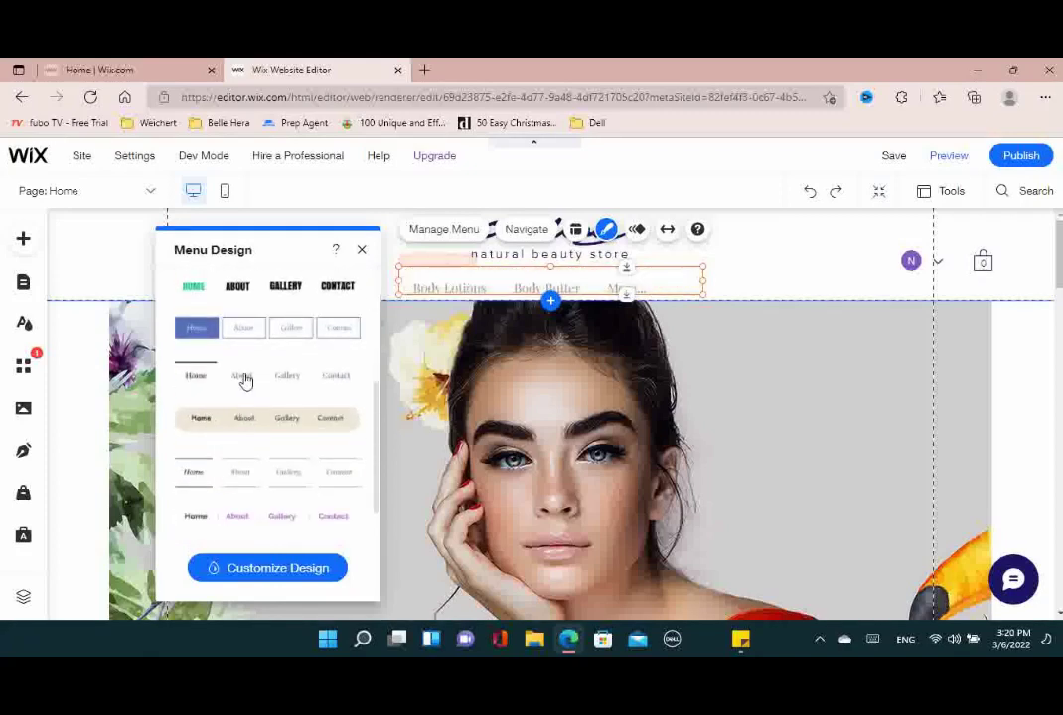
{"action": "scroll", "coordinate": [243, 377], "scroll_direction": "down", "scroll_amount": 1}
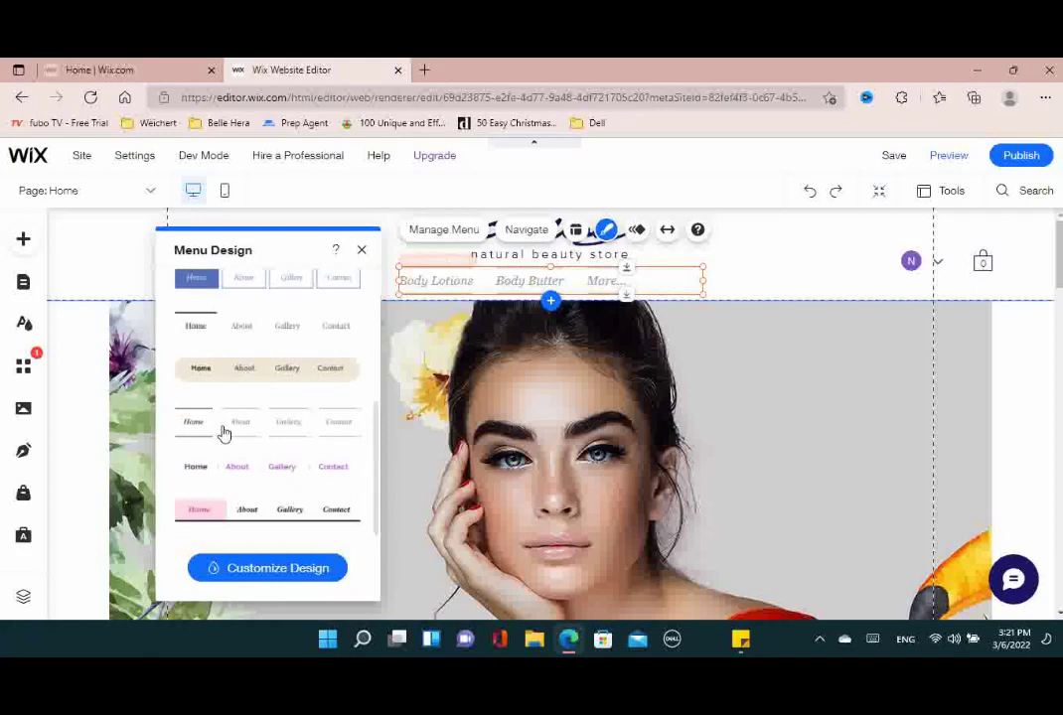
{"action": "scroll", "coordinate": [223, 434], "scroll_direction": "down", "scroll_amount": 3}
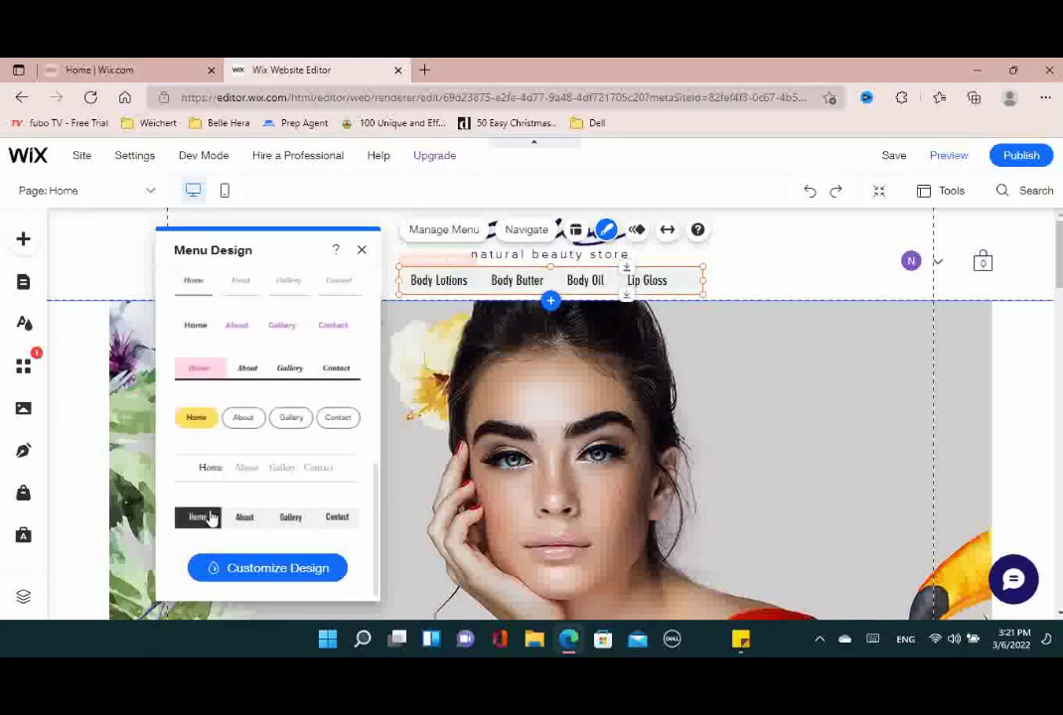
{"action": "left_click", "coordinate": [213, 469]}
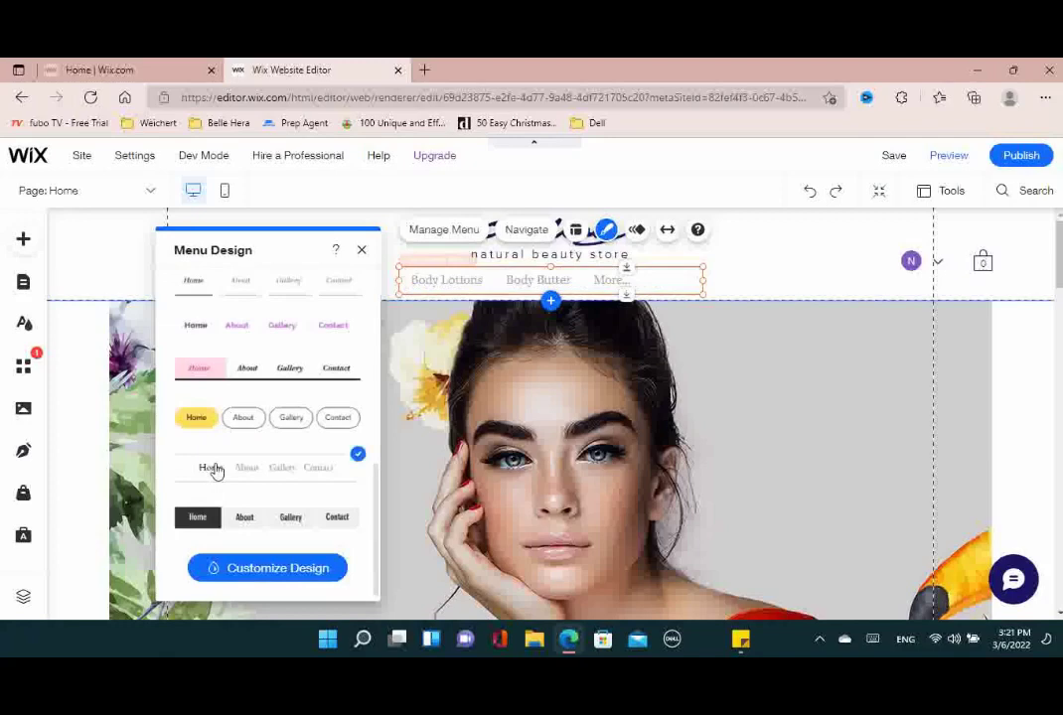
{"action": "left_click", "coordinate": [828, 287]}
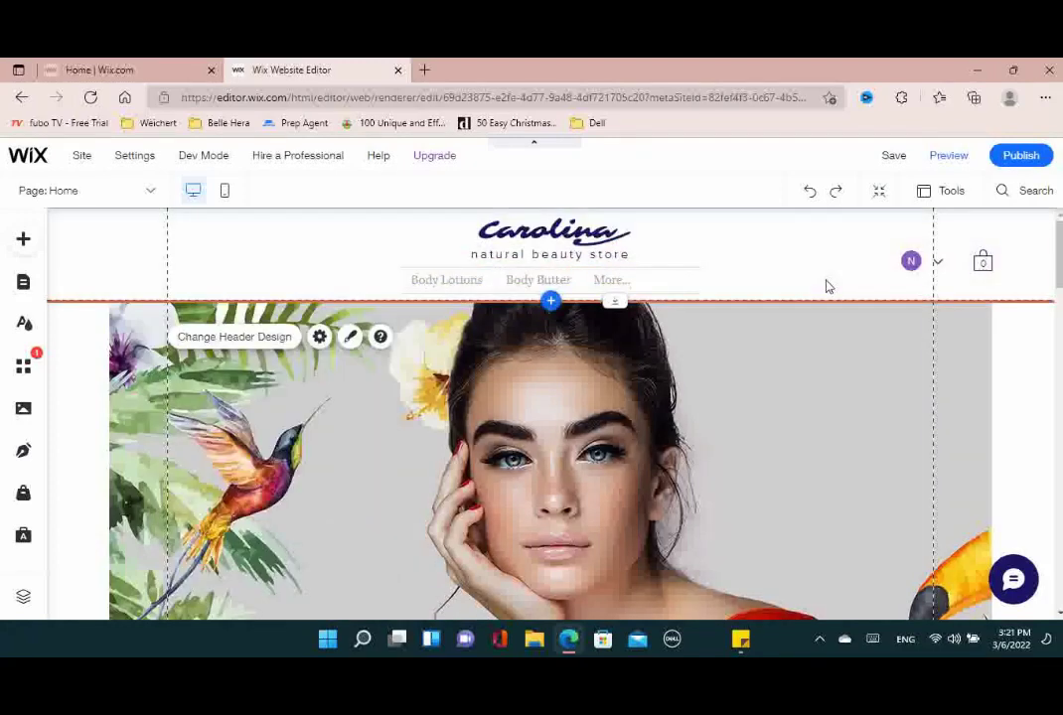
Widen the header menu until all four product categories fit, and recentre it beneath the logo at about x 273, y 77
{"action": "left_click", "coordinate": [550, 280]}
{"action": "left_click_drag", "start_coordinate": [703, 285], "coordinate": [736, 280]}
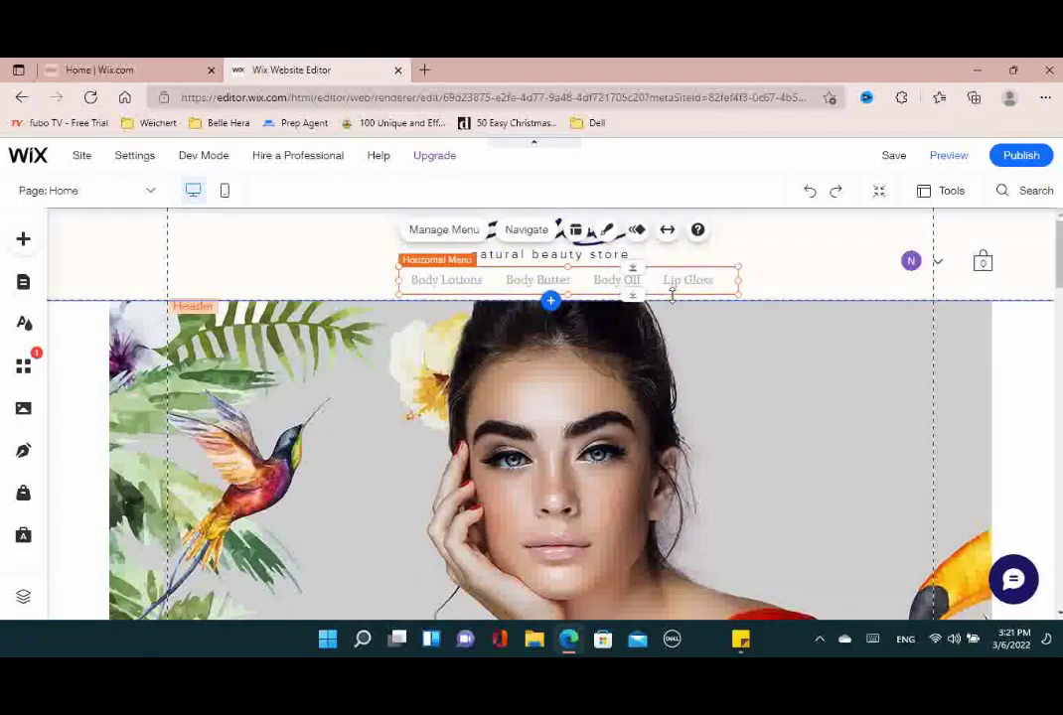
{"action": "left_click_drag", "start_coordinate": [673, 289], "coordinate": [654, 285]}
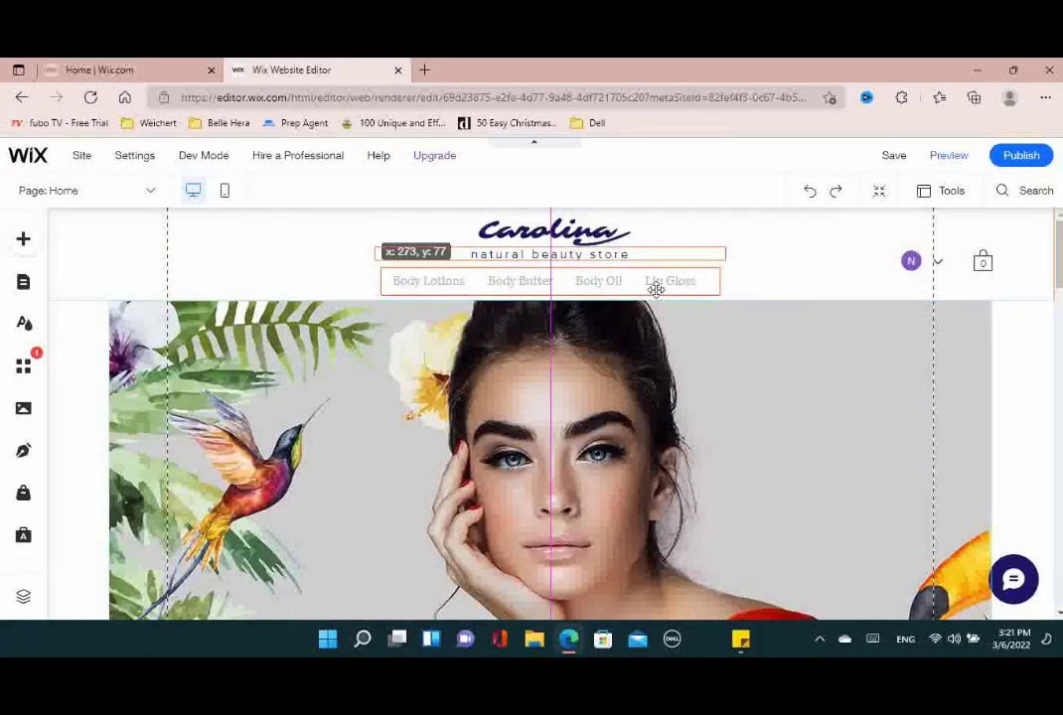
Open the header menu's custom design settings and try out several alternative menu skins
{"action": "left_click", "coordinate": [592, 232]}
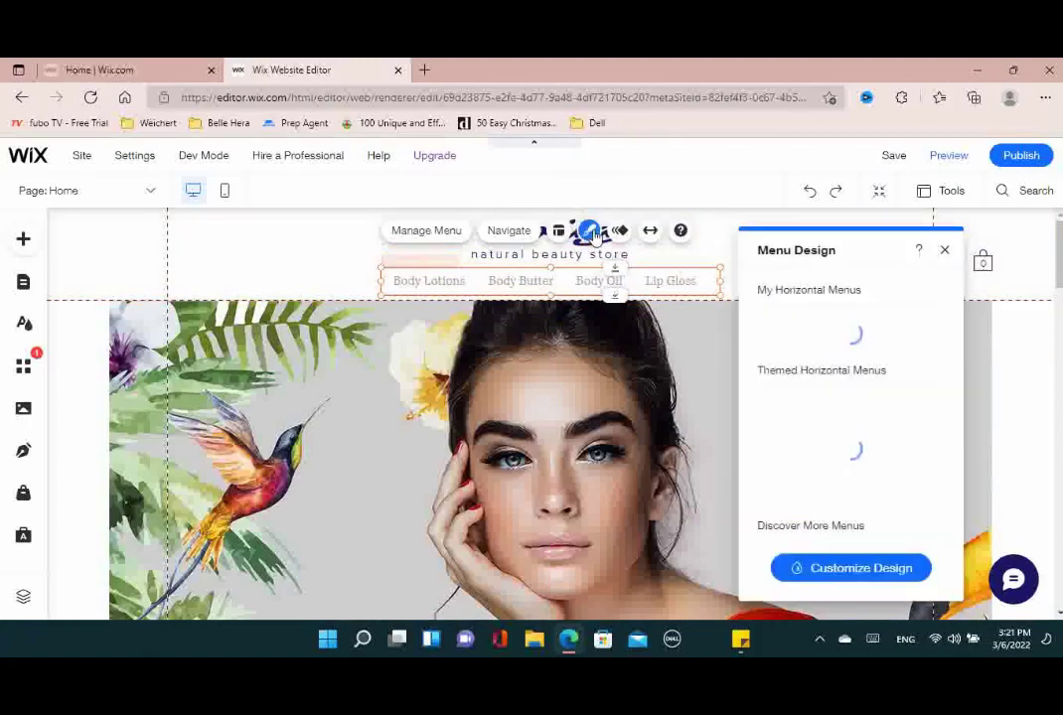
{"action": "left_click", "coordinate": [872, 570]}
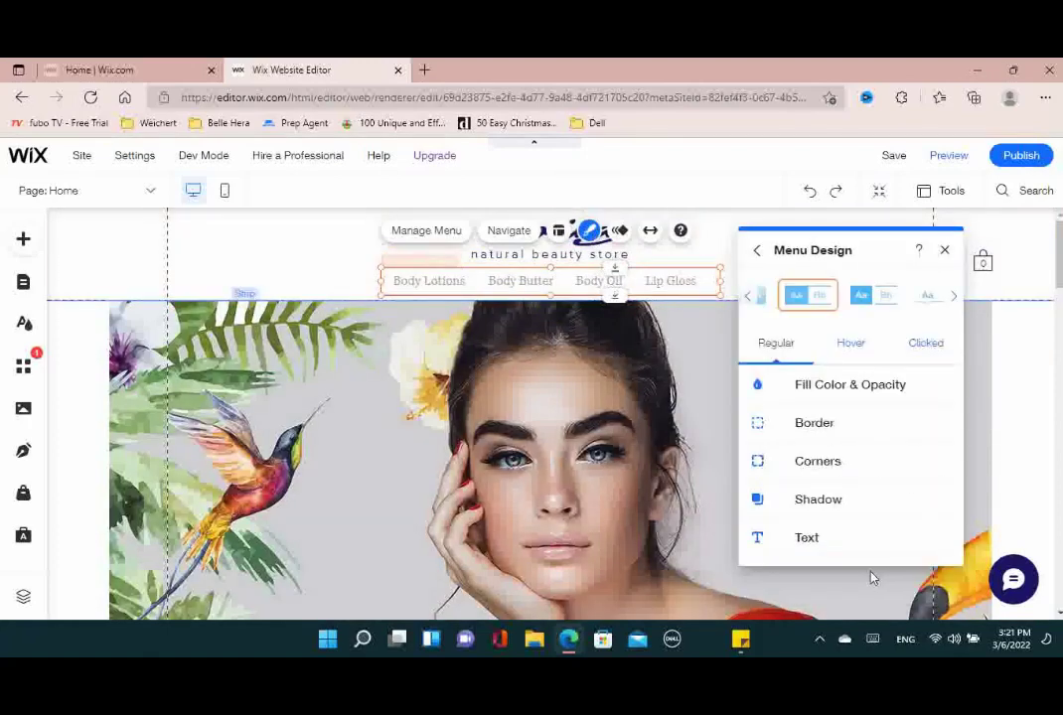
{"action": "left_click", "coordinate": [876, 307]}
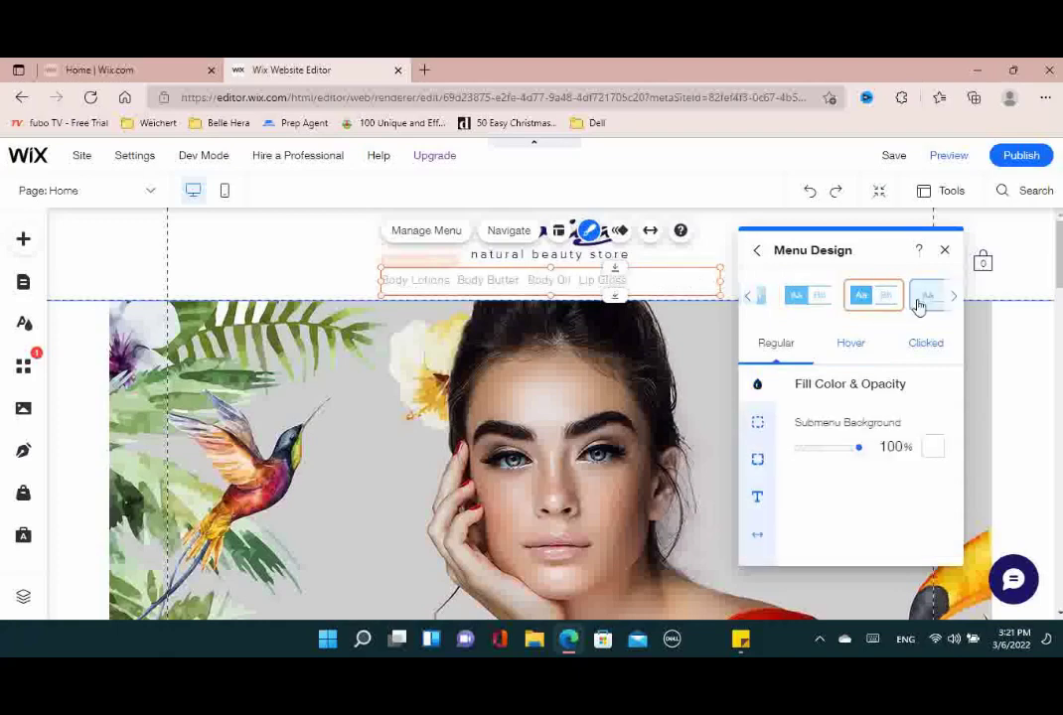
{"action": "left_click", "coordinate": [920, 300]}
{"action": "left_click", "coordinate": [802, 302]}
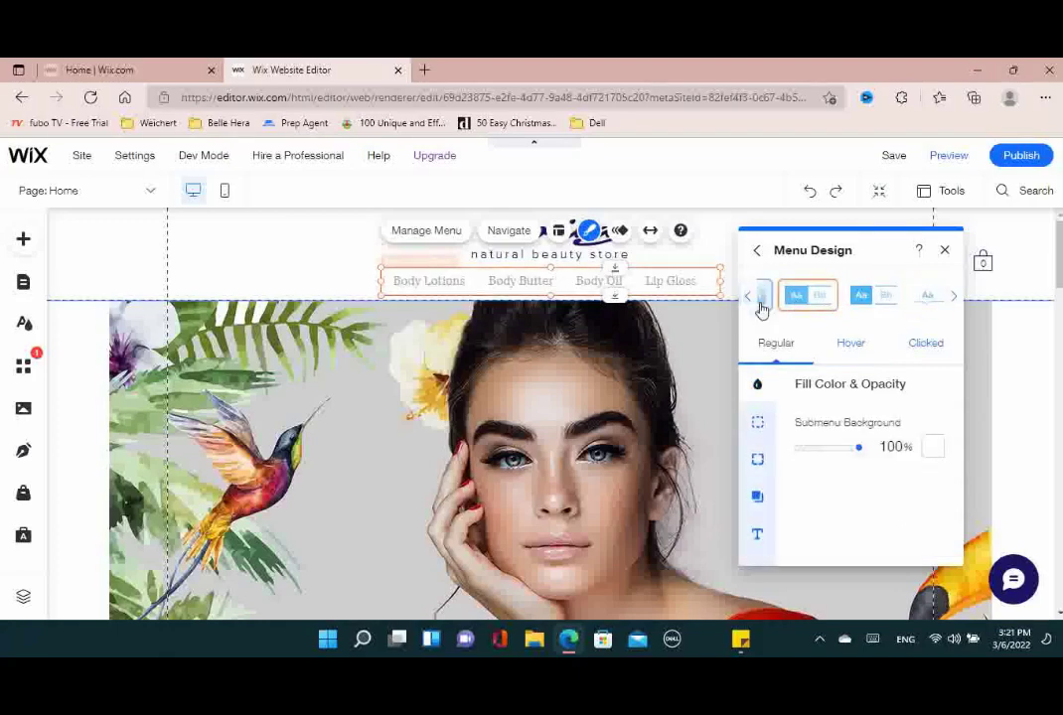
{"action": "left_click", "coordinate": [765, 301]}
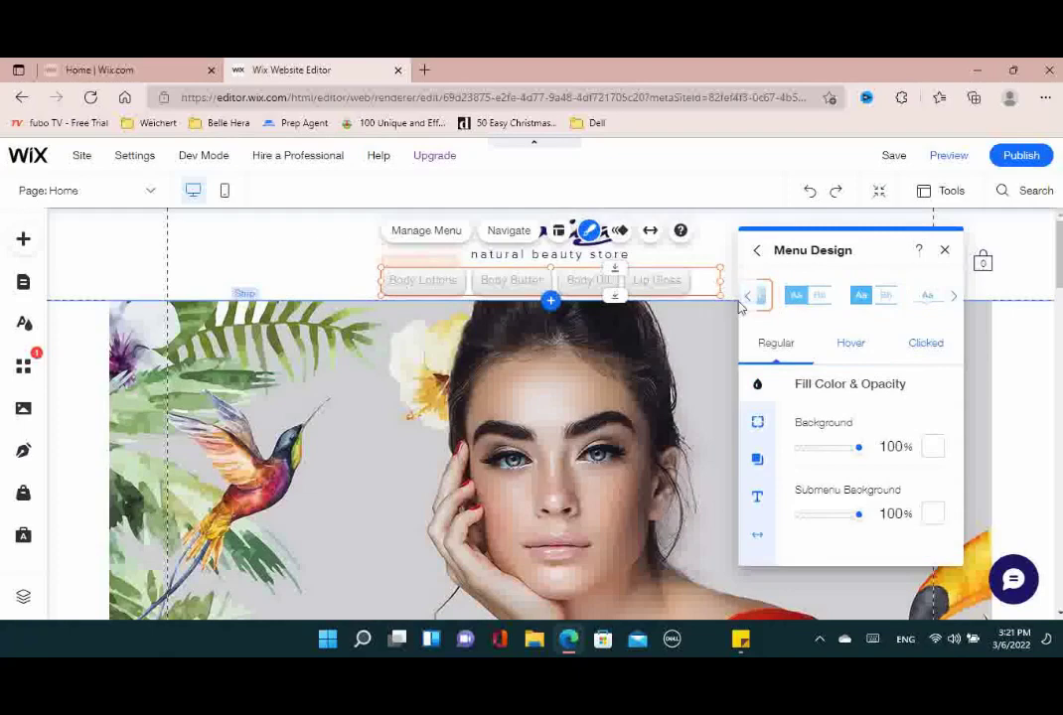
Set the header menu's regular text colour to dark grey #414141
{"action": "left_click", "coordinate": [931, 442]}
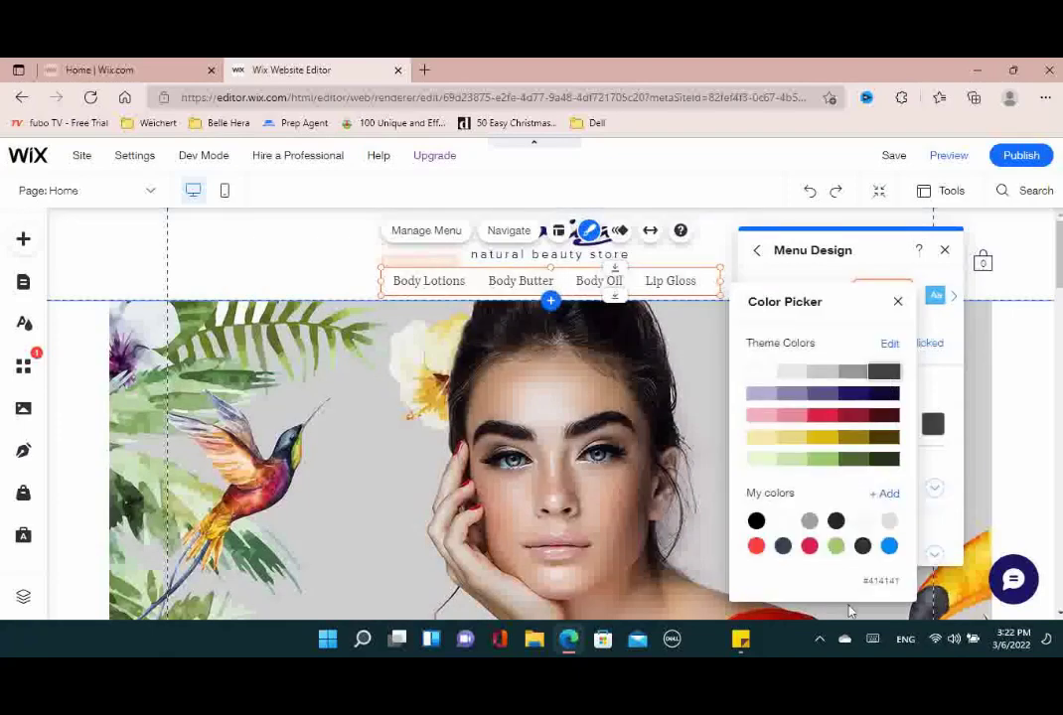
{"action": "left_click", "coordinate": [892, 585]}
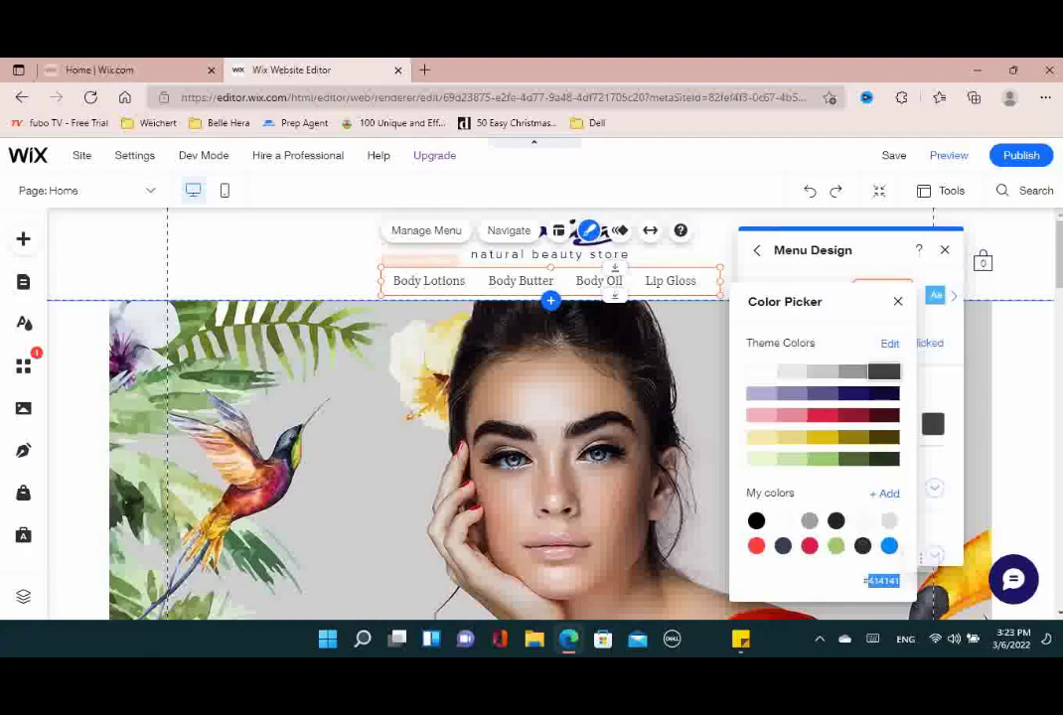
{"action": "left_click", "coordinate": [804, 580]}
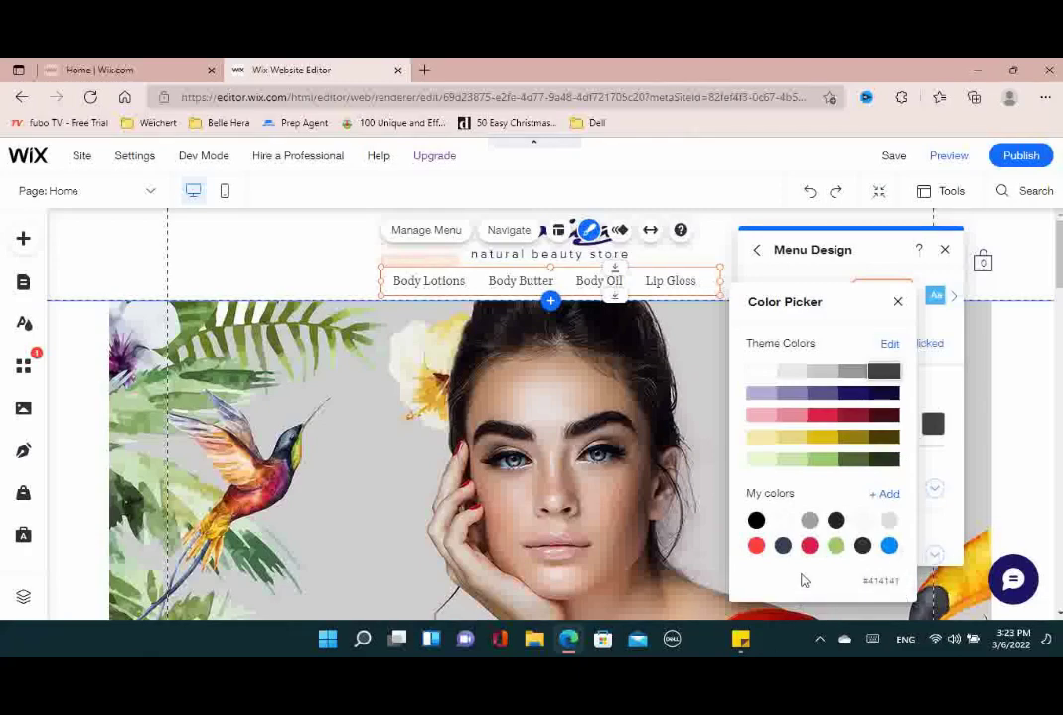
{"action": "left_click", "coordinate": [897, 301]}
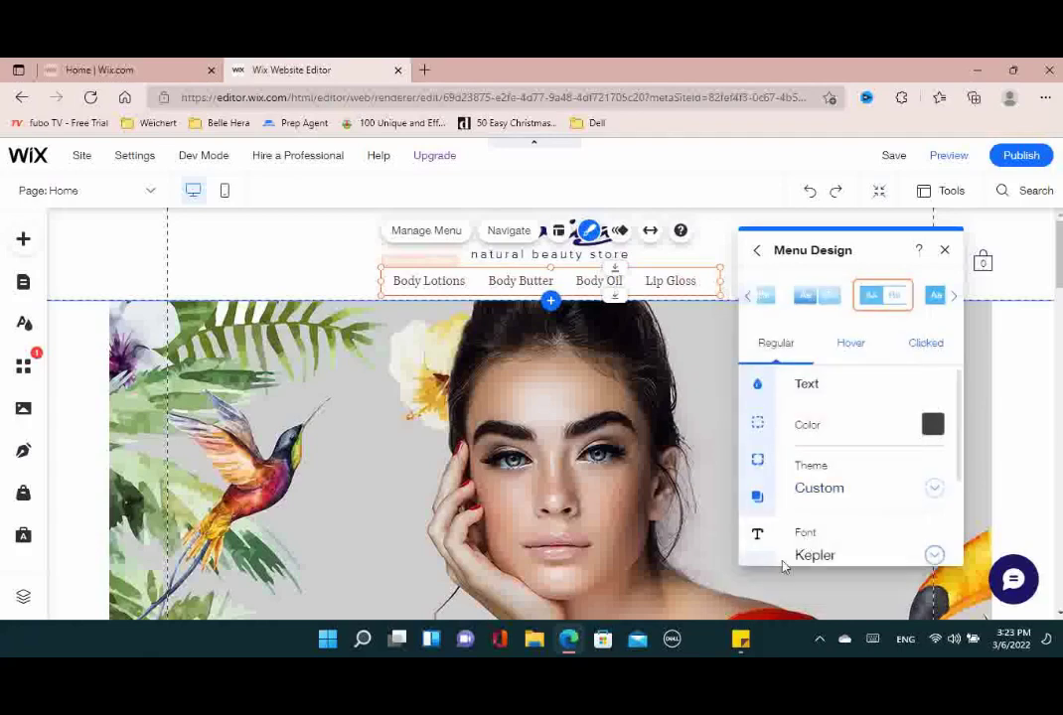
Set the header menu's hover text colour to the gold theme colour #DEBB10
{"action": "left_click", "coordinate": [852, 344]}
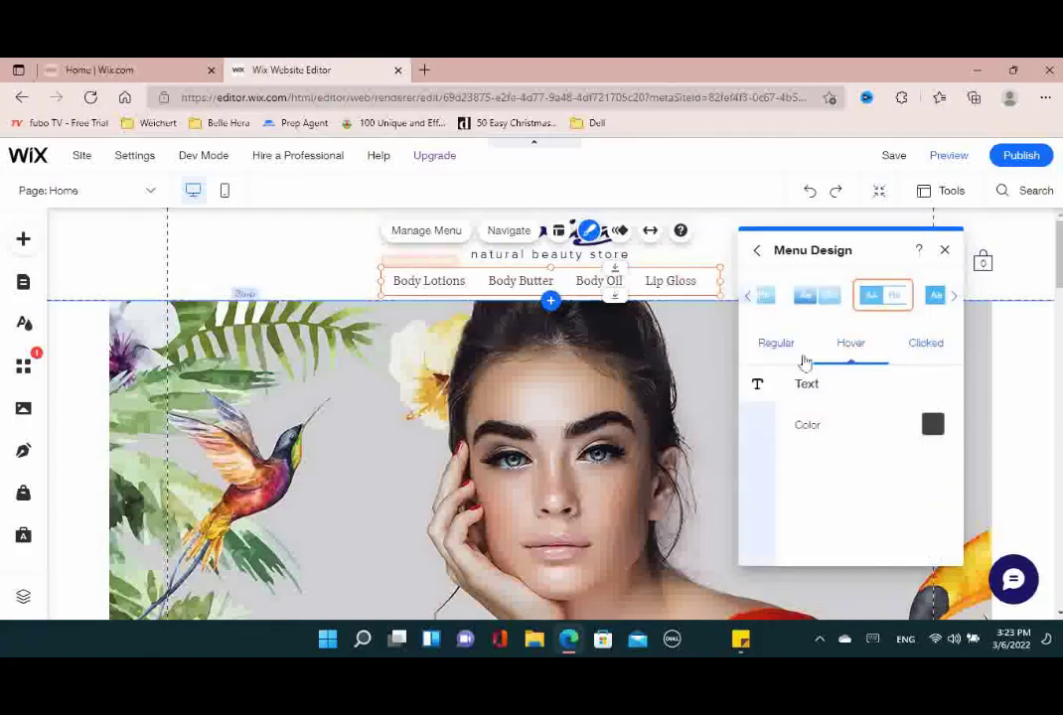
{"action": "left_click", "coordinate": [934, 425]}
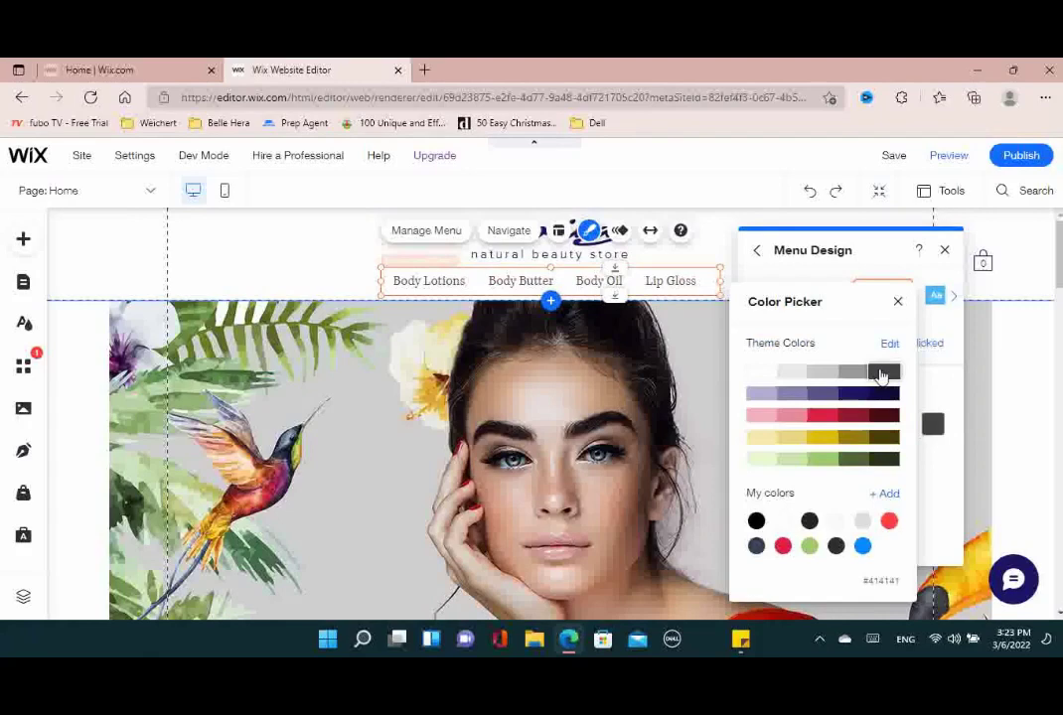
{"action": "left_click", "coordinate": [884, 374]}
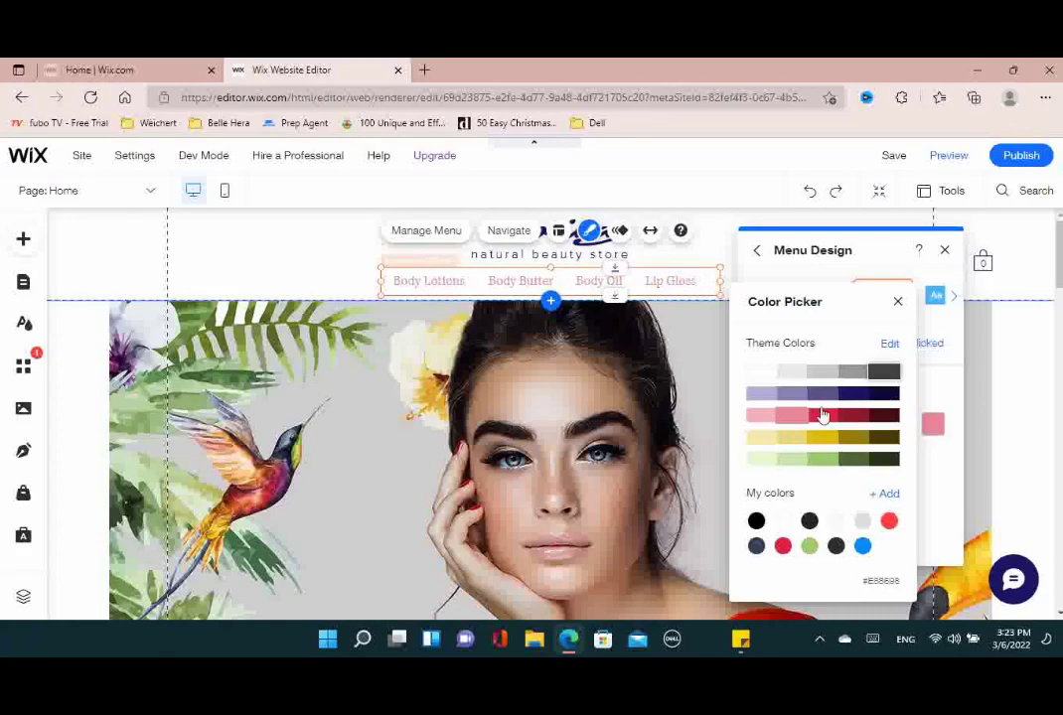
{"action": "left_click", "coordinate": [828, 438]}
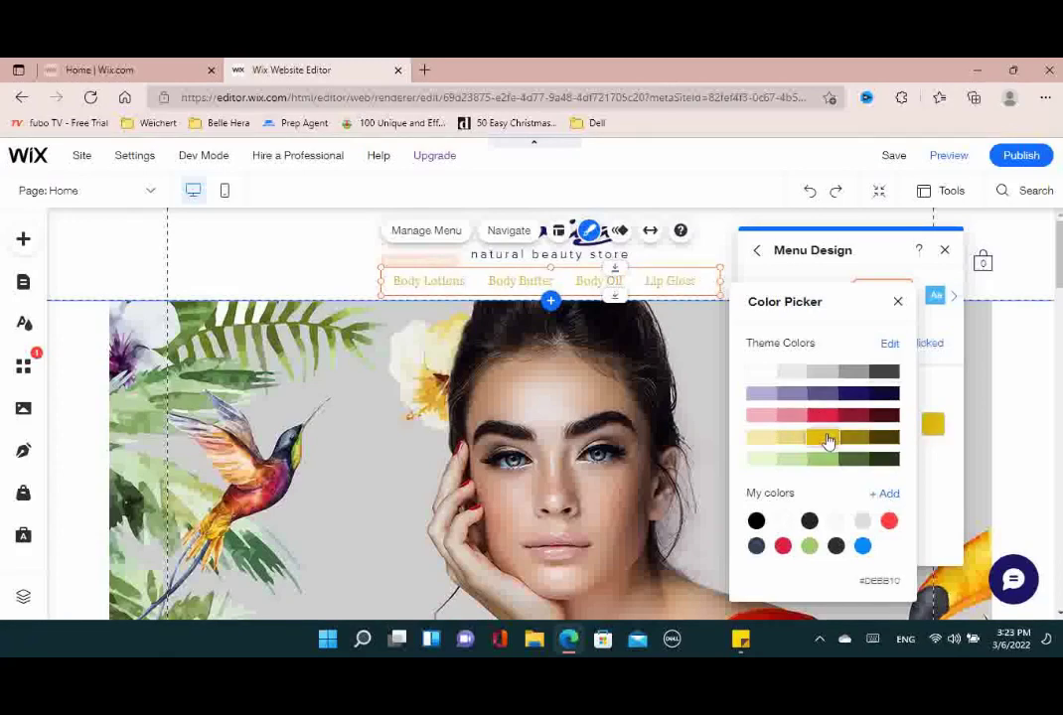
{"action": "left_click", "coordinate": [898, 301]}
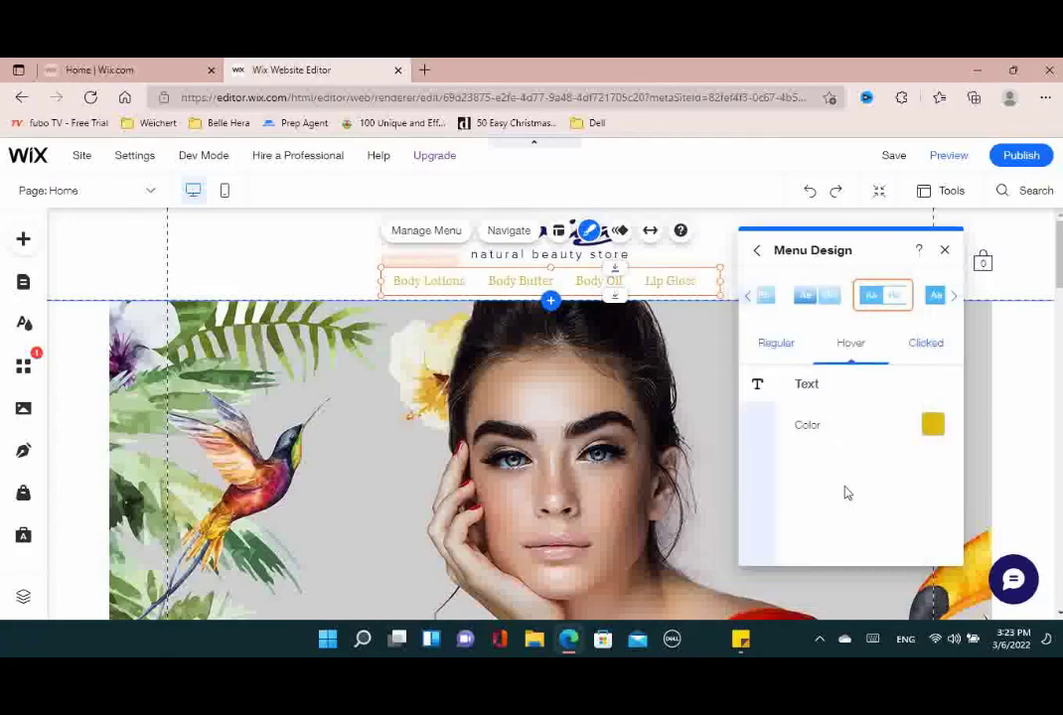
Set the header menu's clicked text colour to the gold theme colour #DEBB10 and close the menu design settings
{"action": "left_click", "coordinate": [925, 342]}
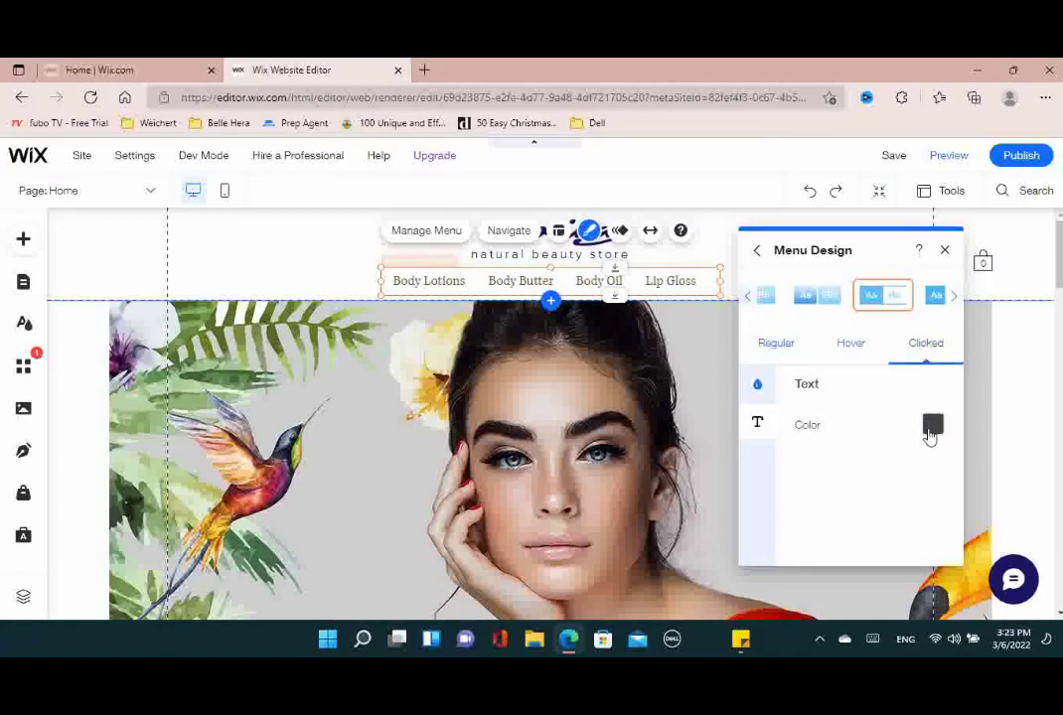
{"action": "left_click", "coordinate": [930, 438]}
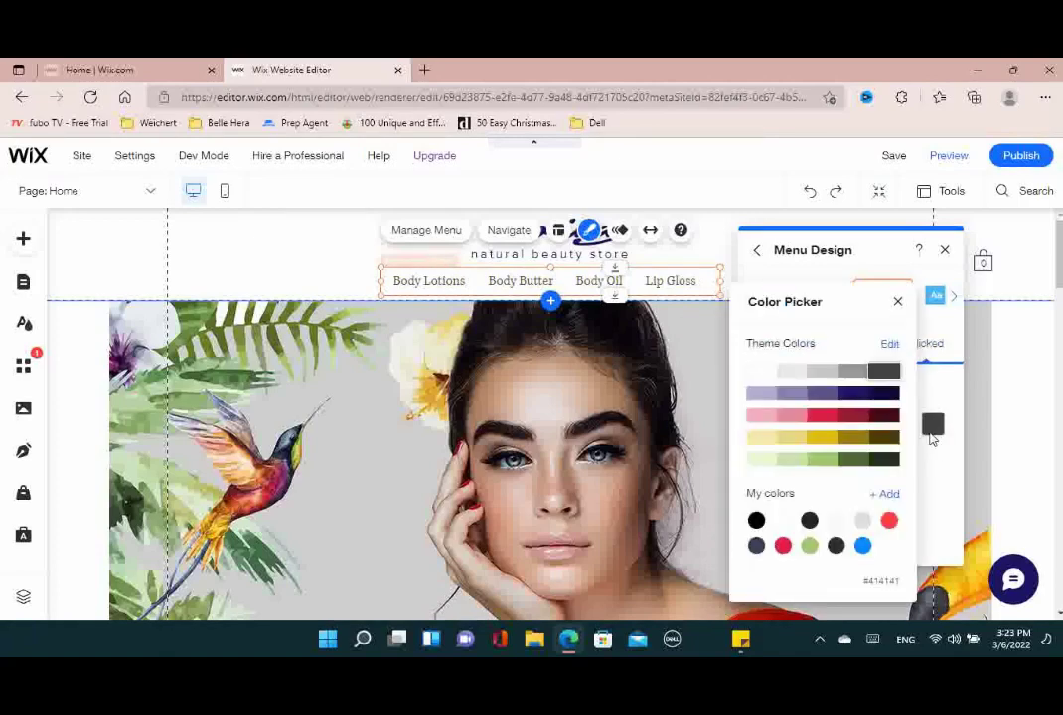
{"action": "left_click", "coordinate": [801, 438]}
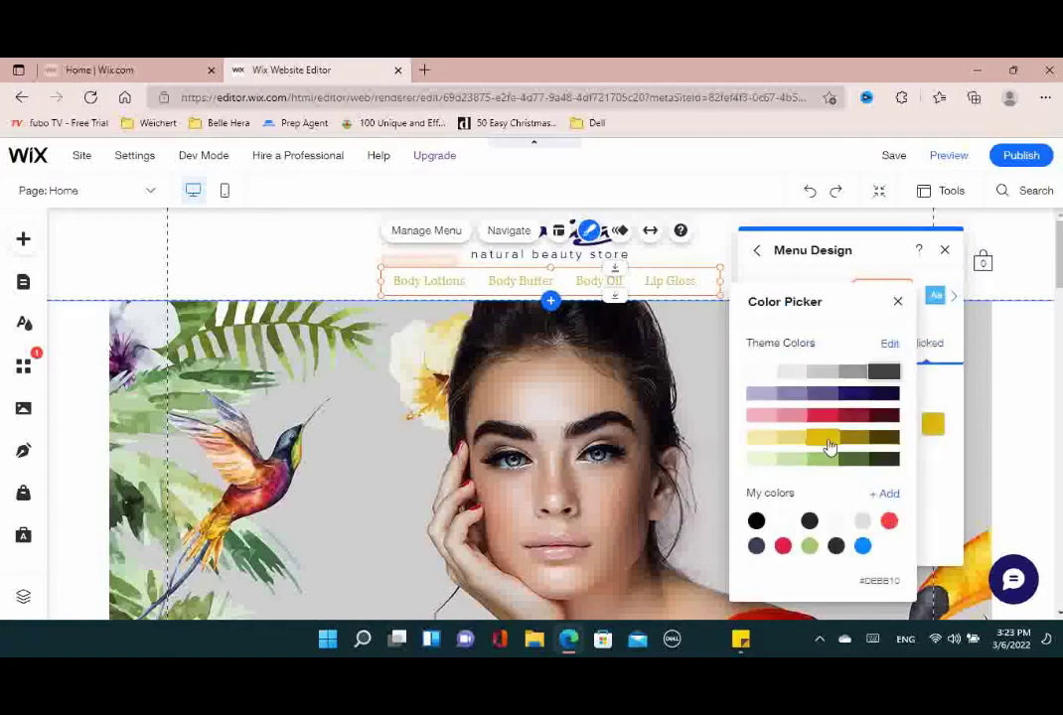
{"action": "left_click", "coordinate": [819, 442]}
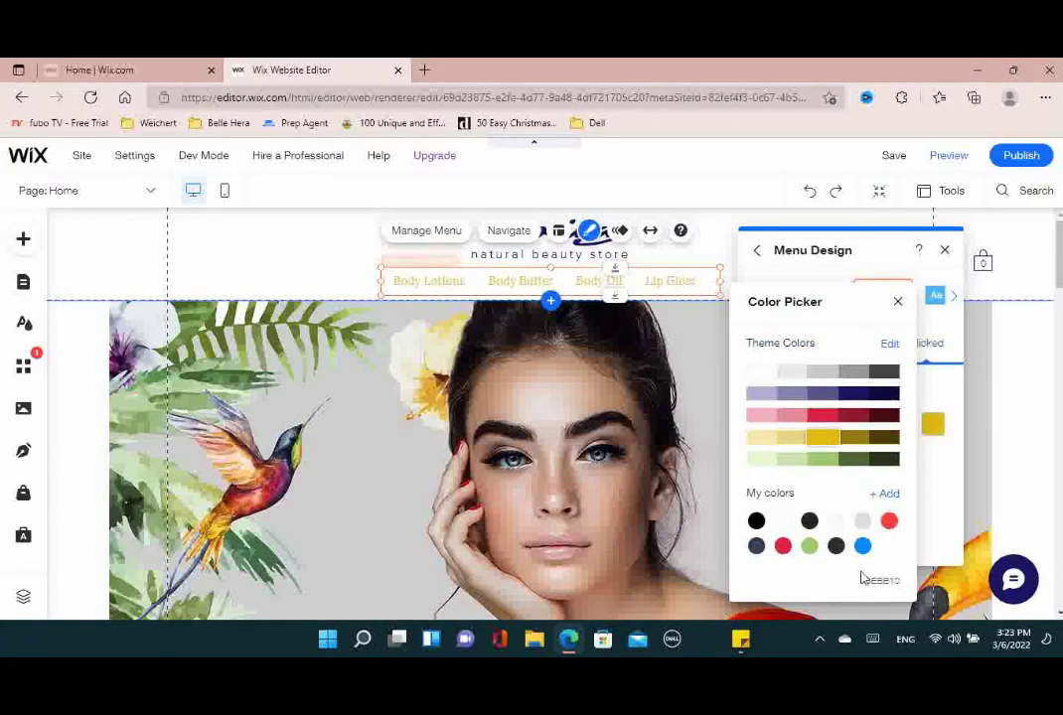
{"action": "left_click", "coordinate": [896, 300]}
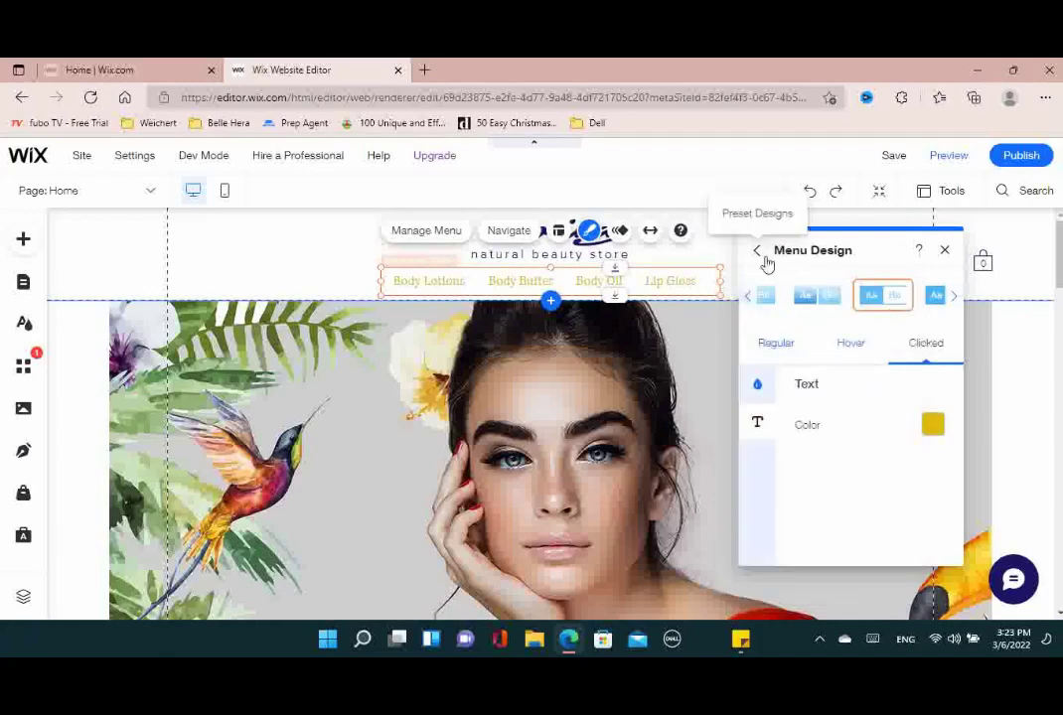
{"action": "left_click", "coordinate": [757, 252]}
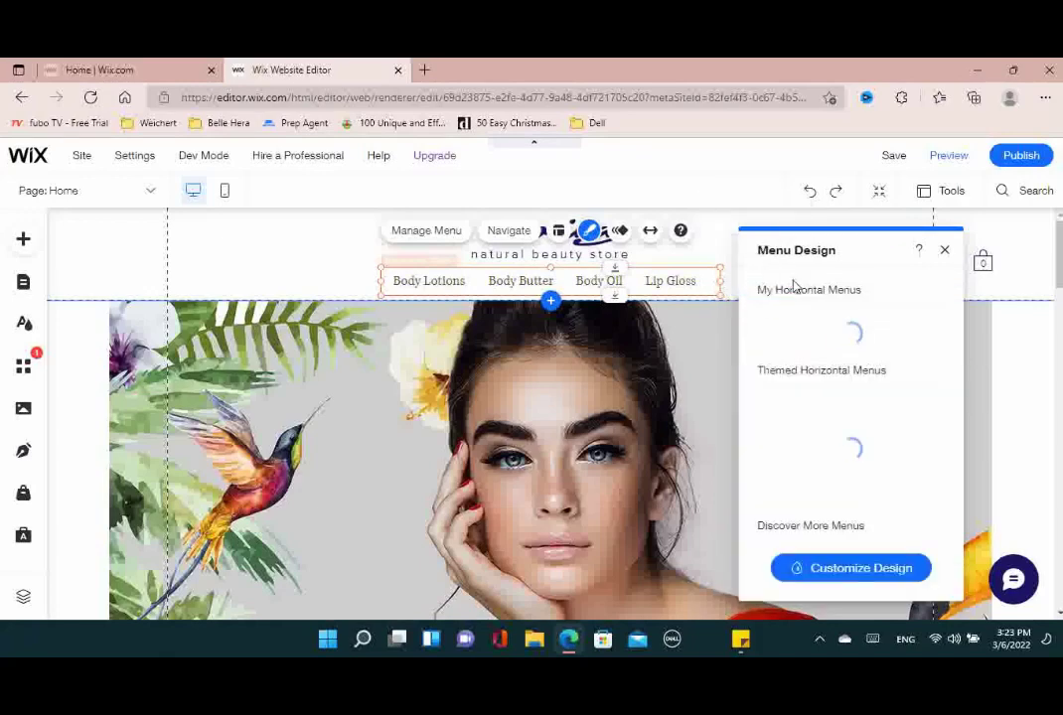
{"action": "left_click", "coordinate": [944, 250]}
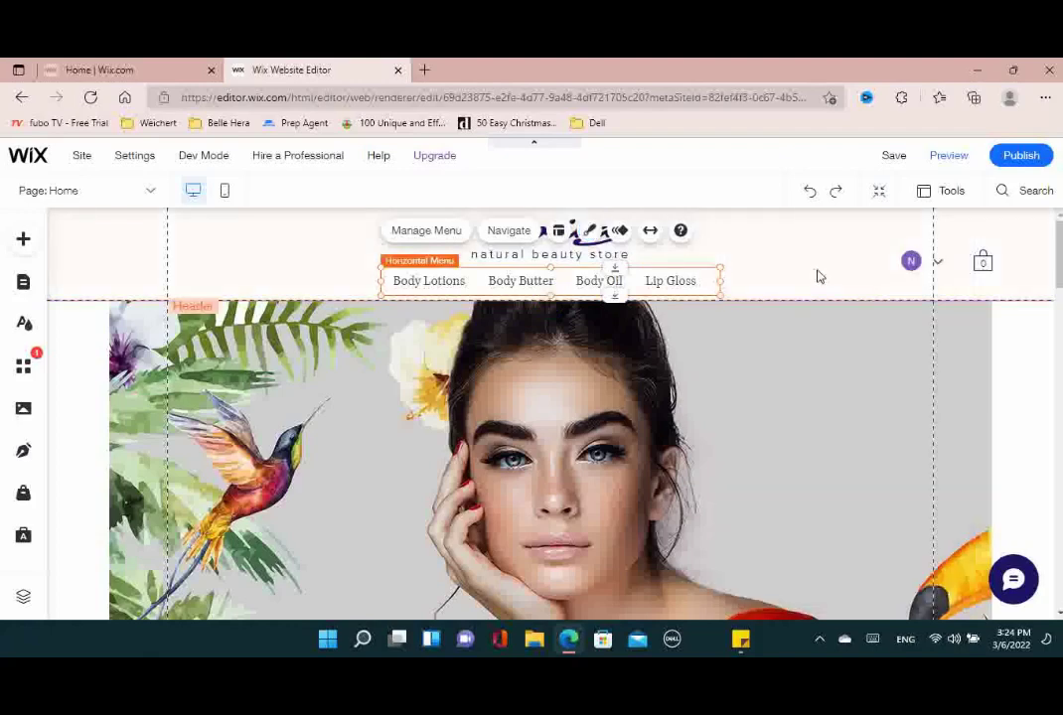
Shift the header menu slightly to the right beneath the logo
{"action": "left_click", "coordinate": [817, 276]}
{"action": "left_click_drag", "start_coordinate": [667, 286], "coordinate": [677, 285]}
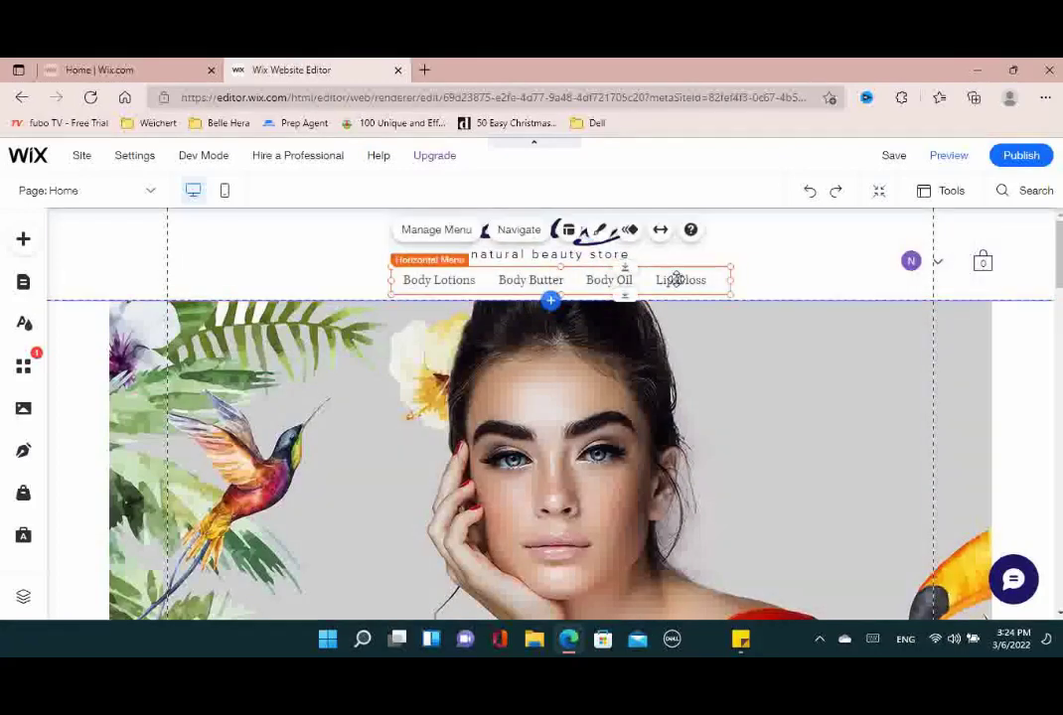
Examine the text settings of the "Aromatic Energy Treatment" tagline in the Home page's promotional box
{"action": "left_click", "coordinate": [1039, 458]}
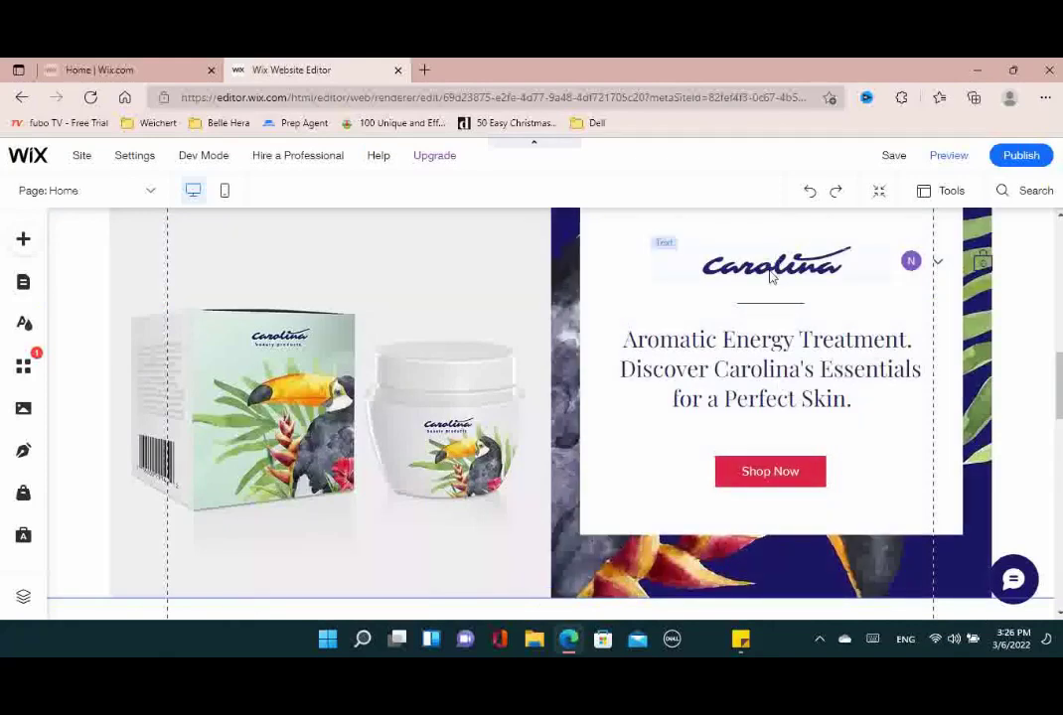
{"action": "left_click", "coordinate": [783, 345]}
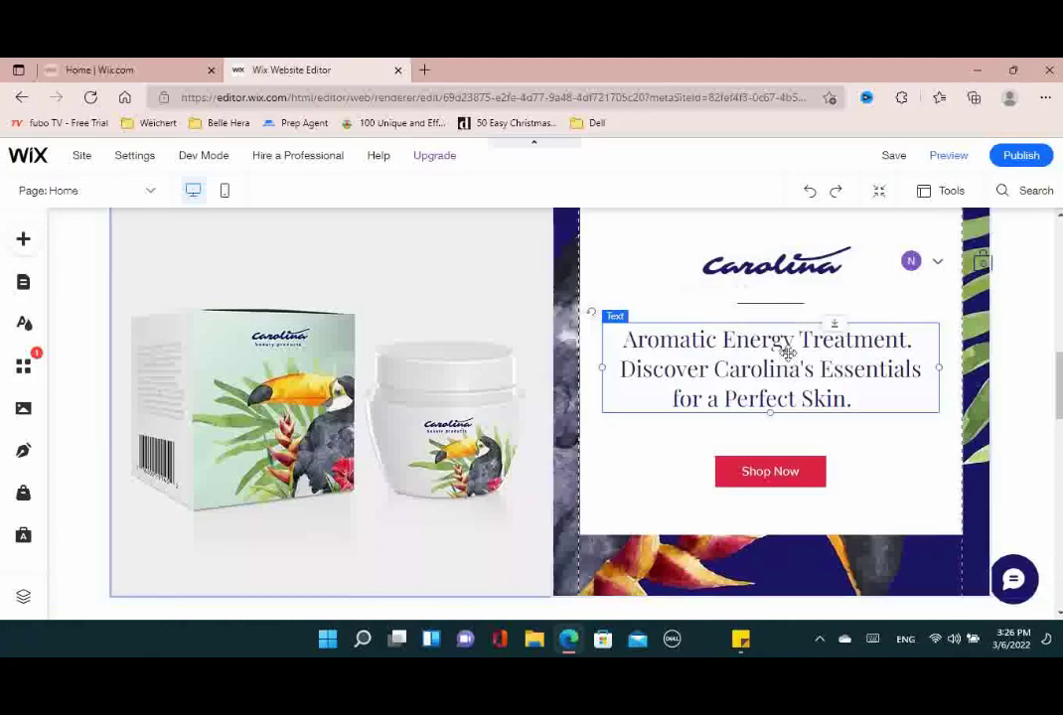
{"action": "double_click", "coordinate": [787, 341]}
{"action": "left_click", "coordinate": [638, 340]}
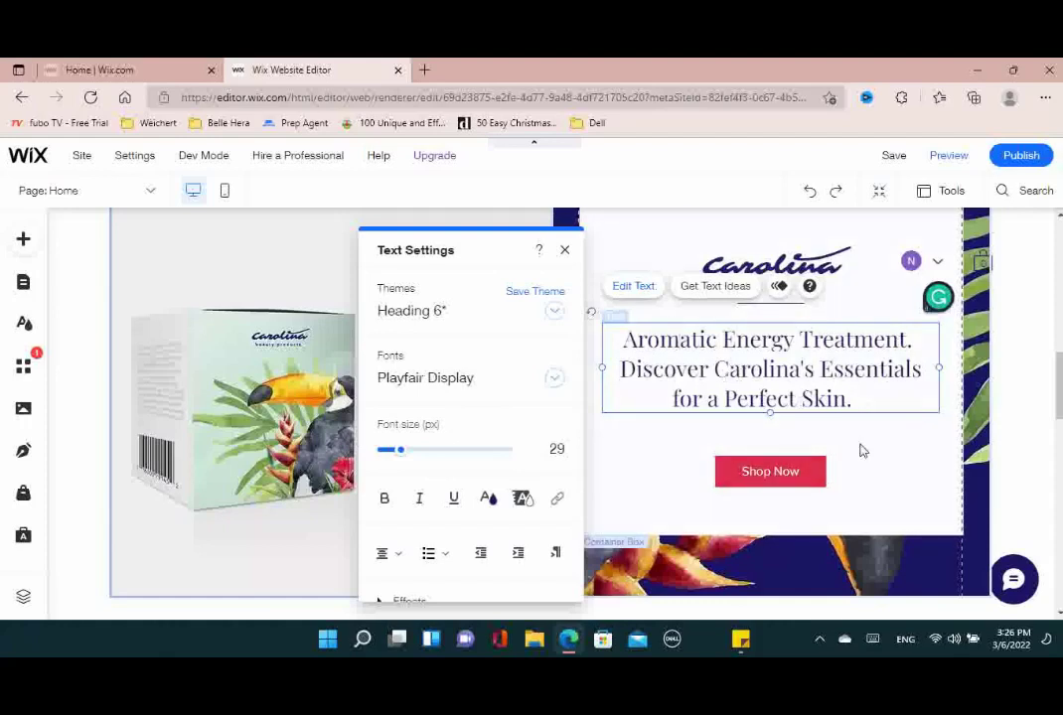
{"action": "left_click", "coordinate": [861, 448]}
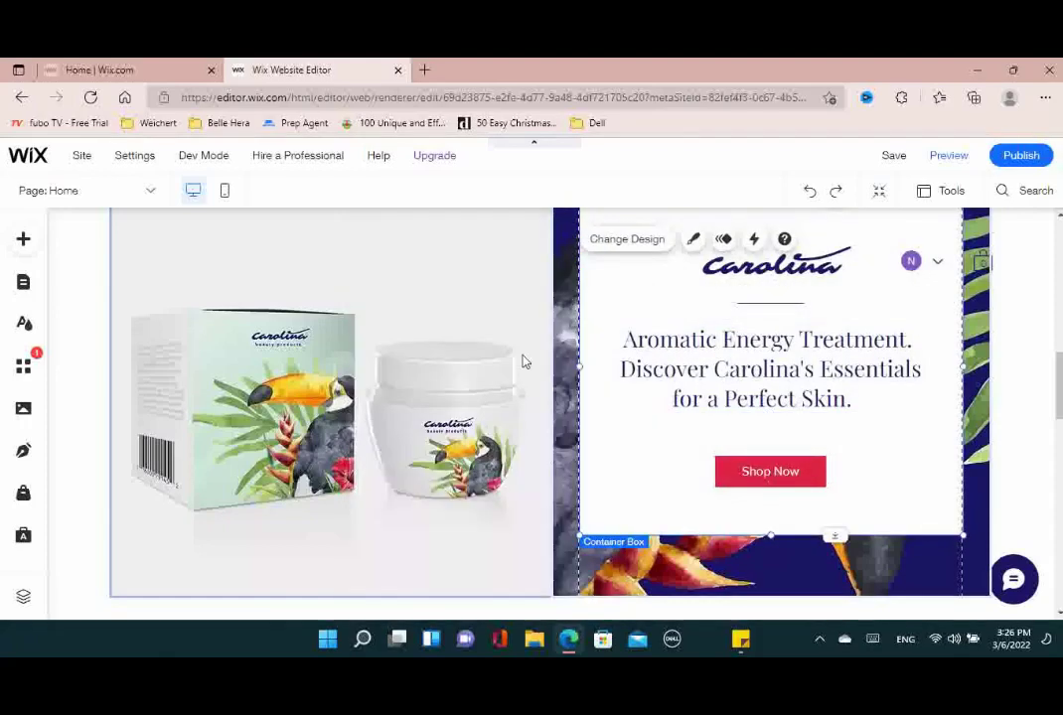
Link the Shop Now button below the tagline to a newly added blank page
{"action": "left_click", "coordinate": [781, 472]}
{"action": "left_click", "coordinate": [906, 420]}
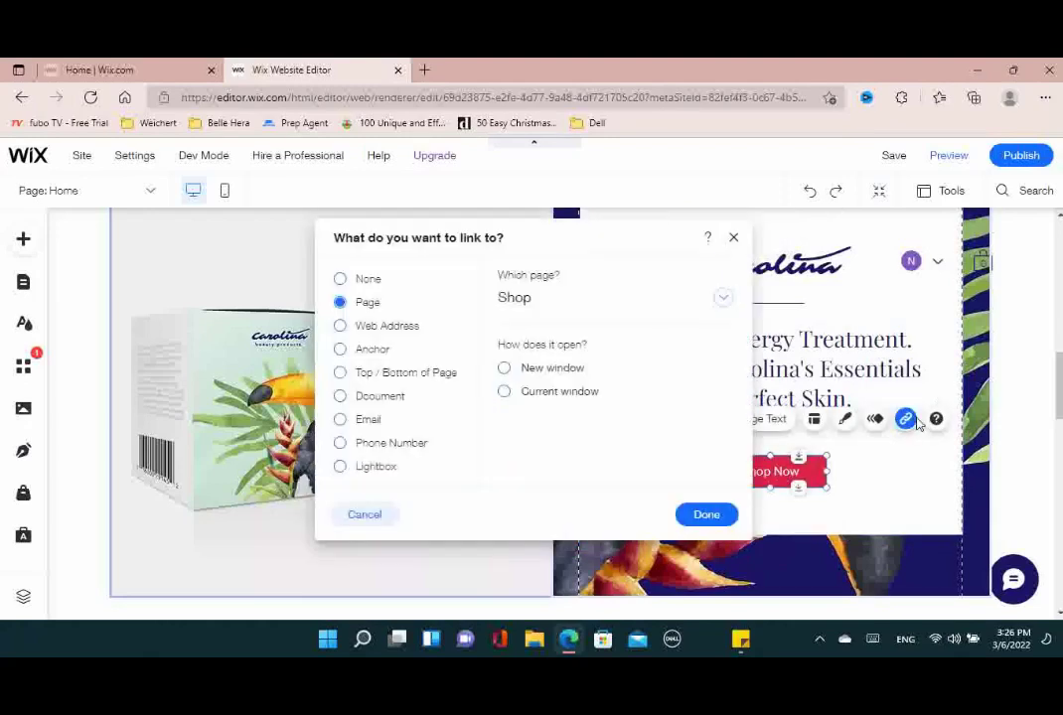
{"action": "left_click", "coordinate": [671, 305]}
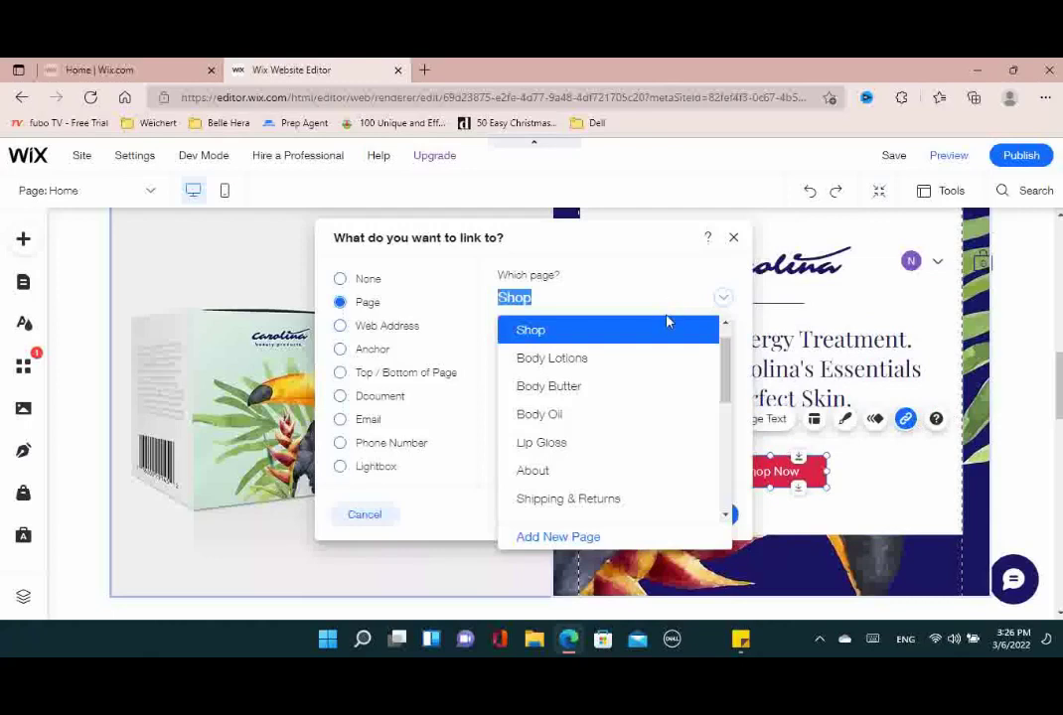
{"action": "scroll", "coordinate": [667, 410], "scroll_direction": "down", "scroll_amount": 3}
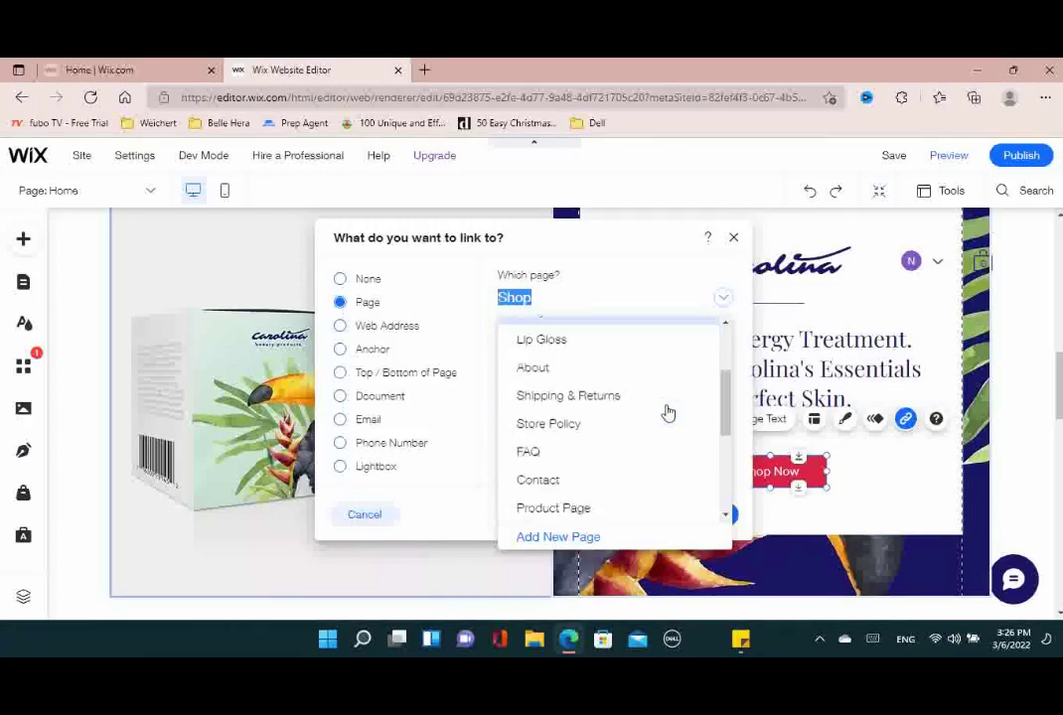
{"action": "scroll", "coordinate": [667, 412], "scroll_direction": "down", "scroll_amount": 1}
{"action": "scroll", "coordinate": [667, 412], "scroll_direction": "up", "scroll_amount": 5}
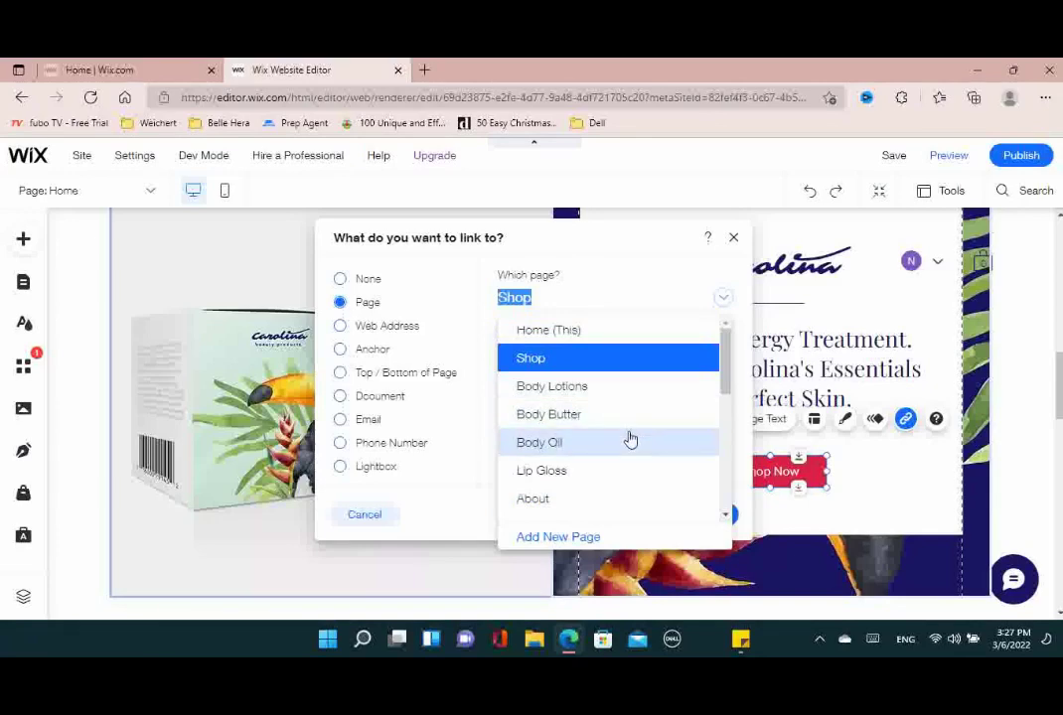
{"action": "left_click", "coordinate": [559, 536]}
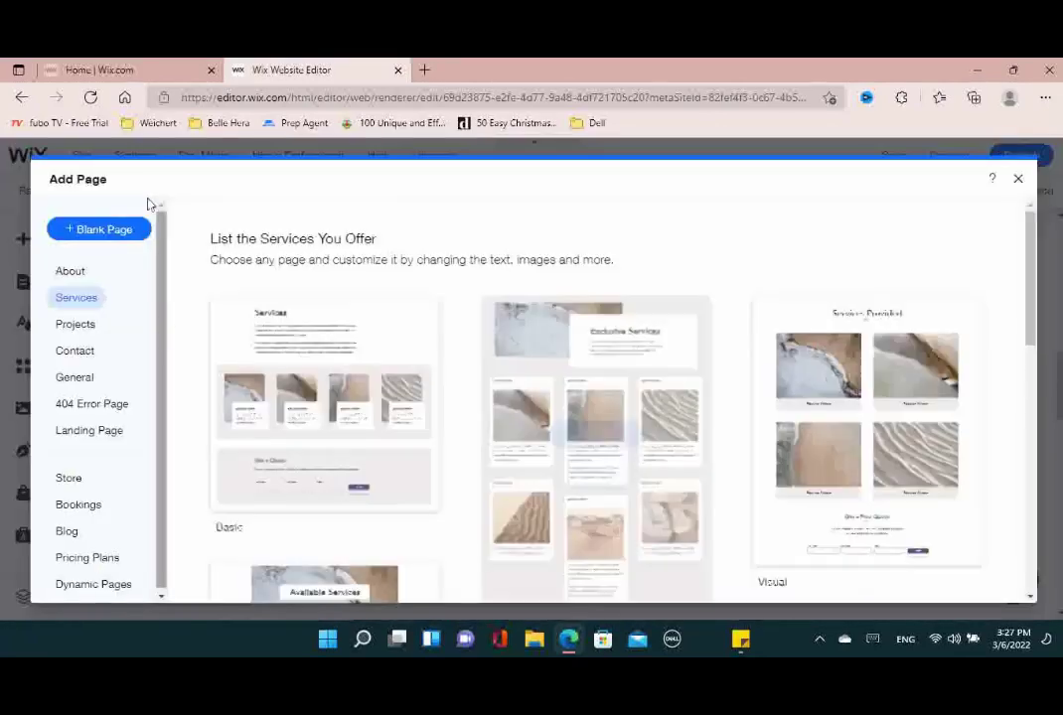
{"action": "left_click", "coordinate": [123, 230]}
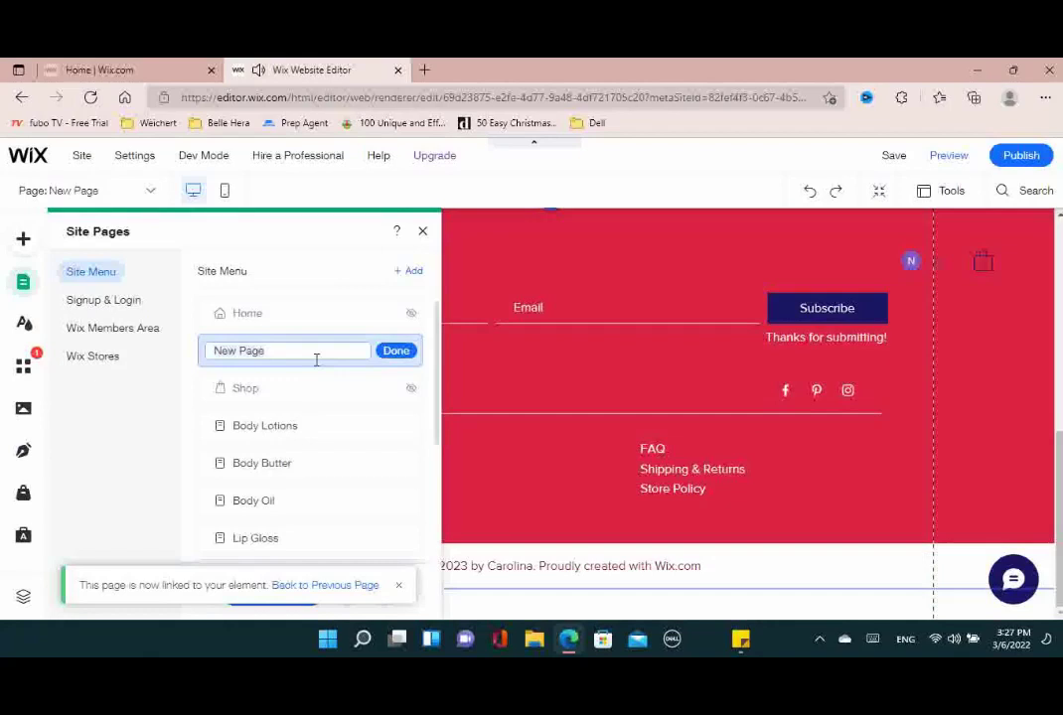
Name the new page Essentials
{"action": "type", "text": "Ess"}
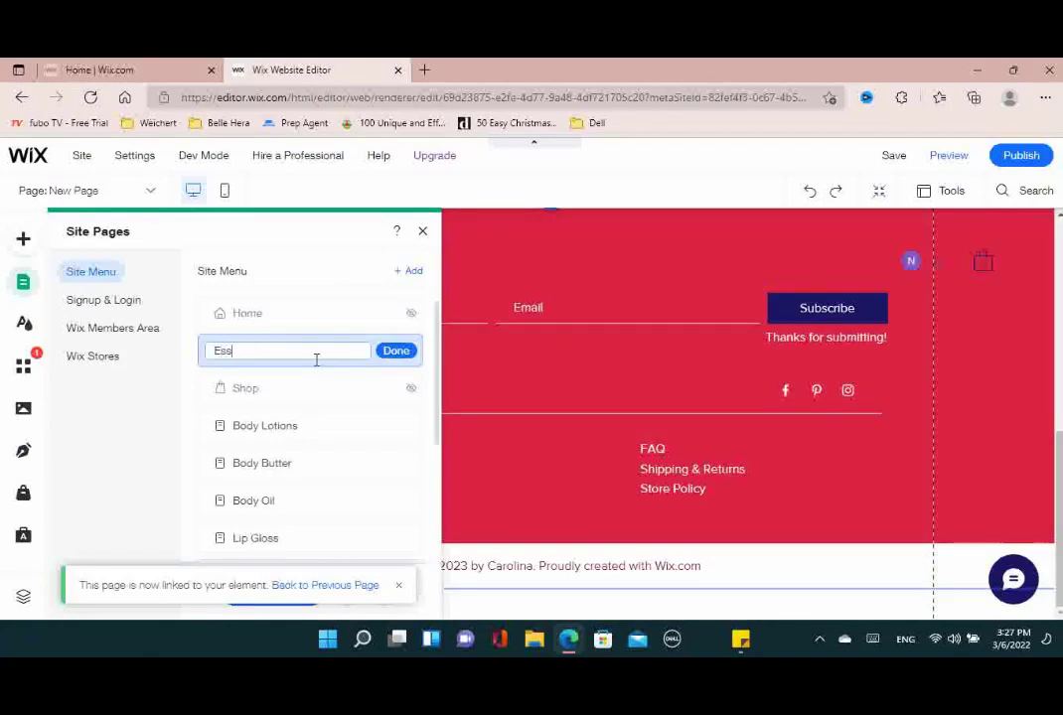
{"action": "type", "text": "entials"}
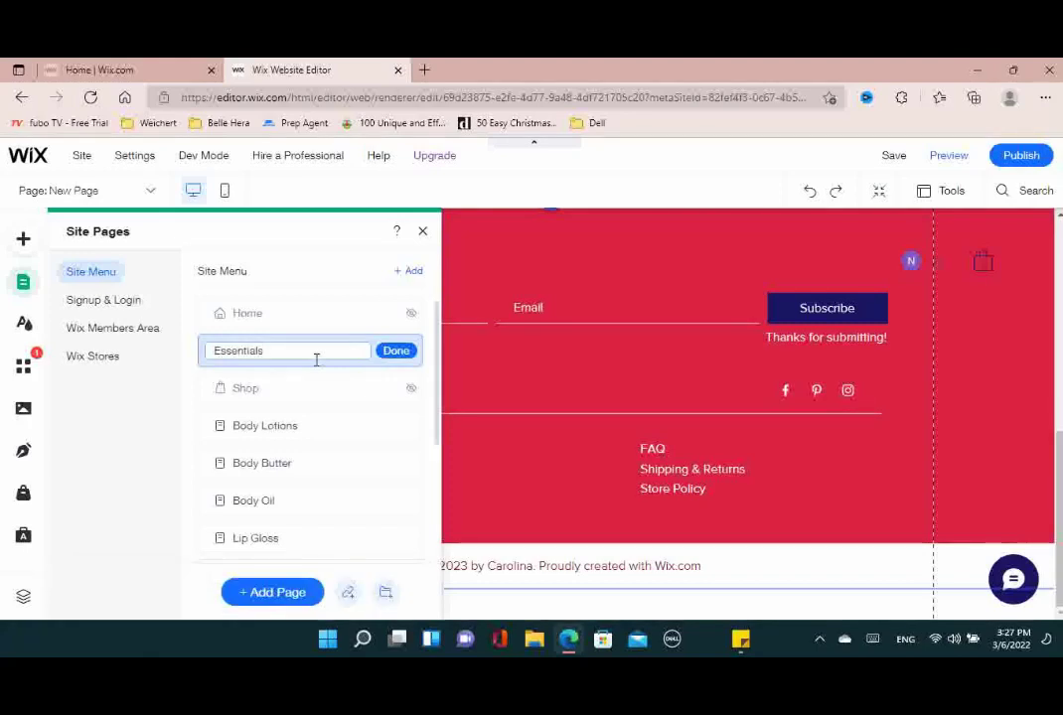
{"action": "left_click", "coordinate": [400, 357]}
Hide the Essentials page from the site menu and close the list of site pages
{"action": "left_click", "coordinate": [408, 351]}
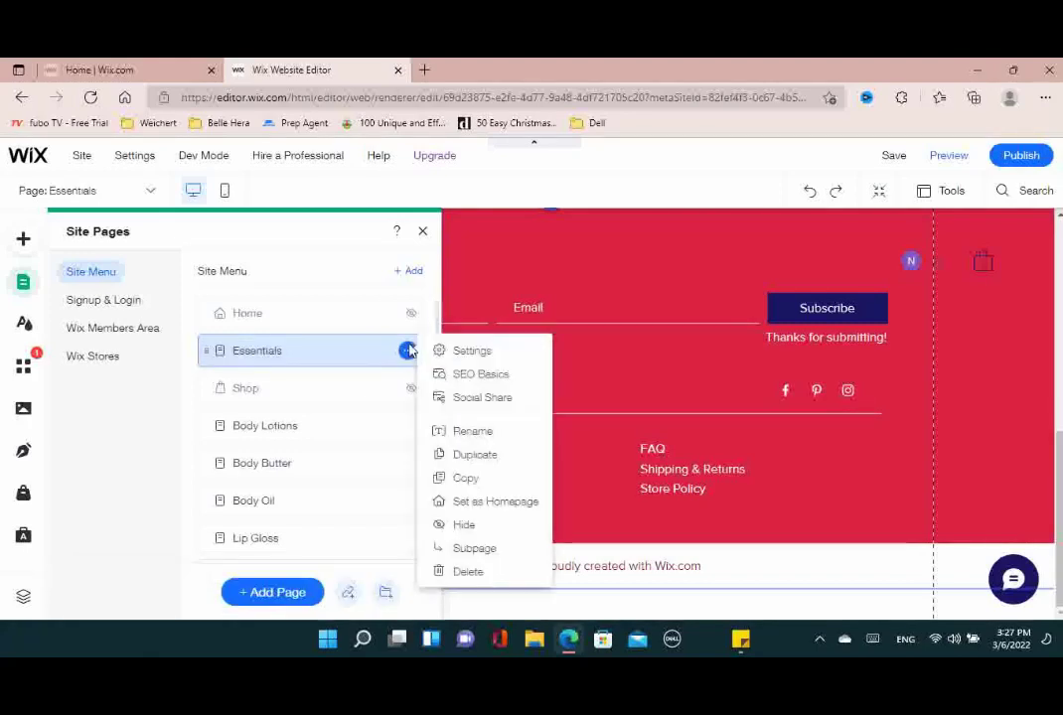
{"action": "left_click", "coordinate": [472, 526]}
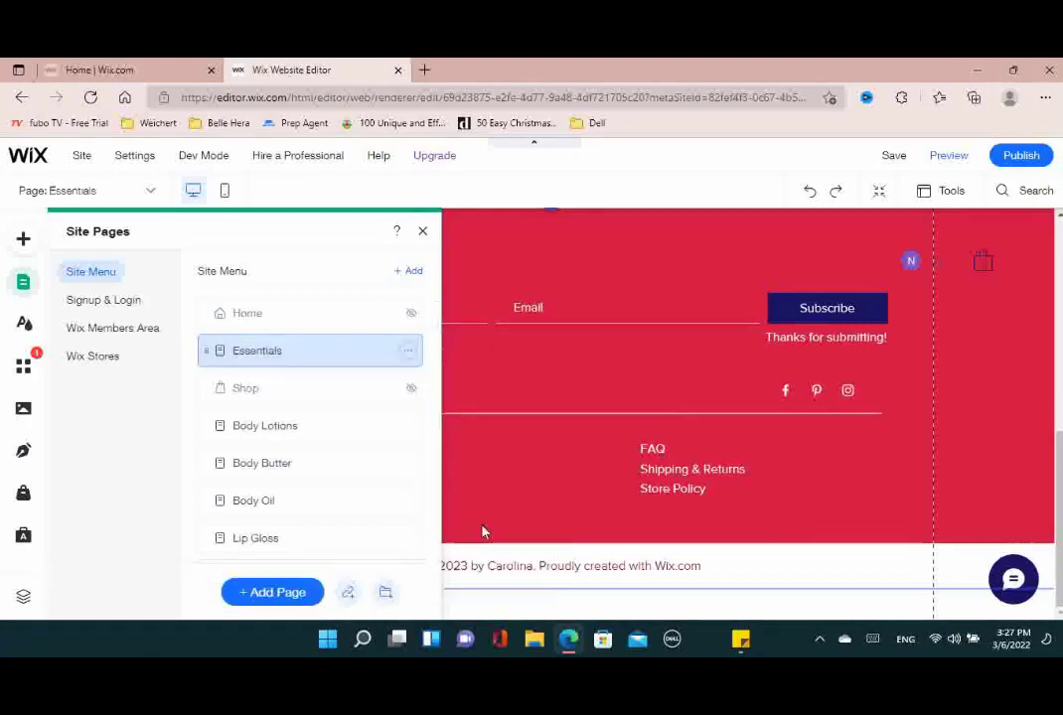
{"action": "left_click", "coordinate": [423, 232]}
{"action": "scroll", "coordinate": [541, 425], "scroll_direction": "up", "scroll_amount": 5}
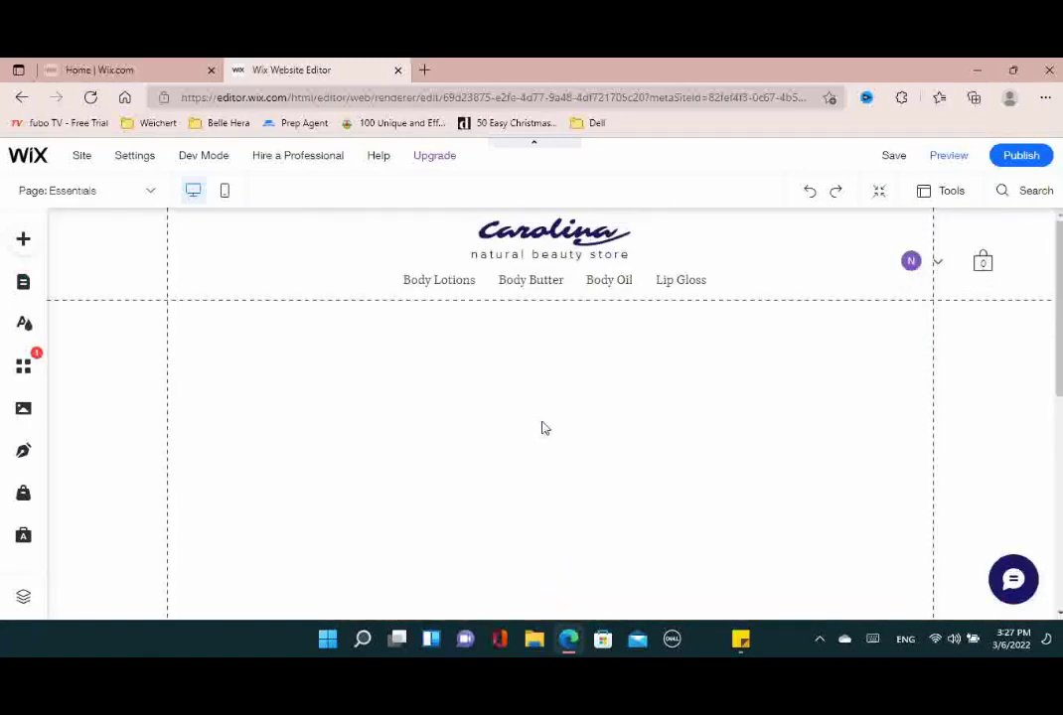
Return to the Home page and change the Shop Now button's text below the tagline to "Shop Essentials"
{"action": "left_click", "coordinate": [134, 191]}
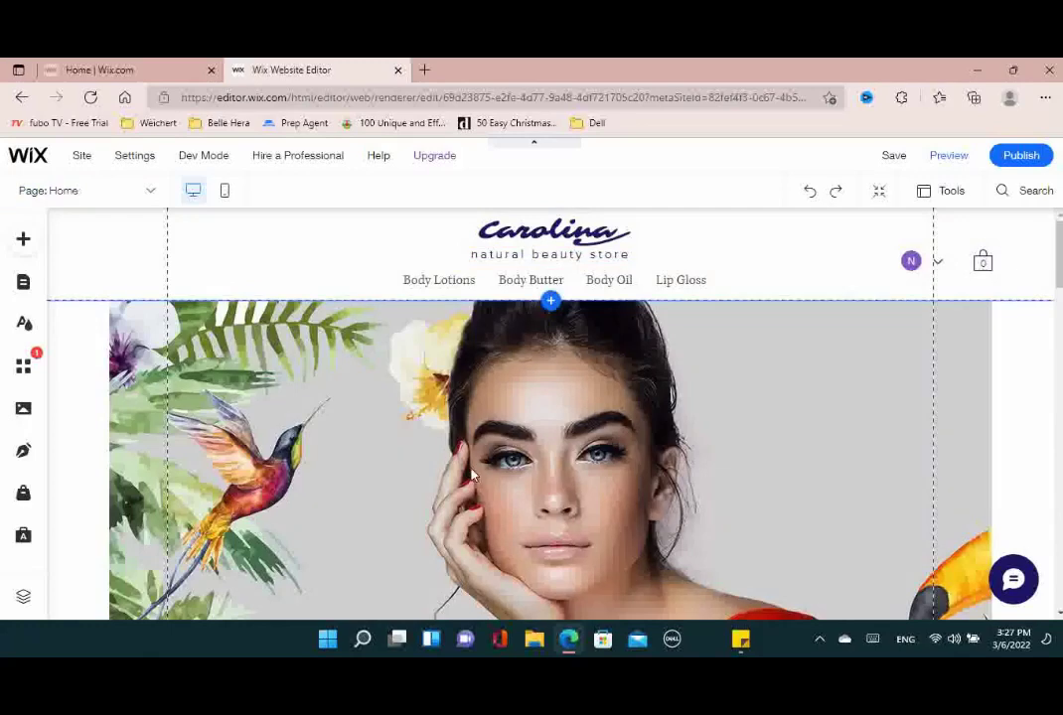
{"action": "scroll", "coordinate": [646, 483], "scroll_direction": "down", "scroll_amount": 1}
{"action": "scroll", "coordinate": [701, 475], "scroll_direction": "down", "scroll_amount": 5}
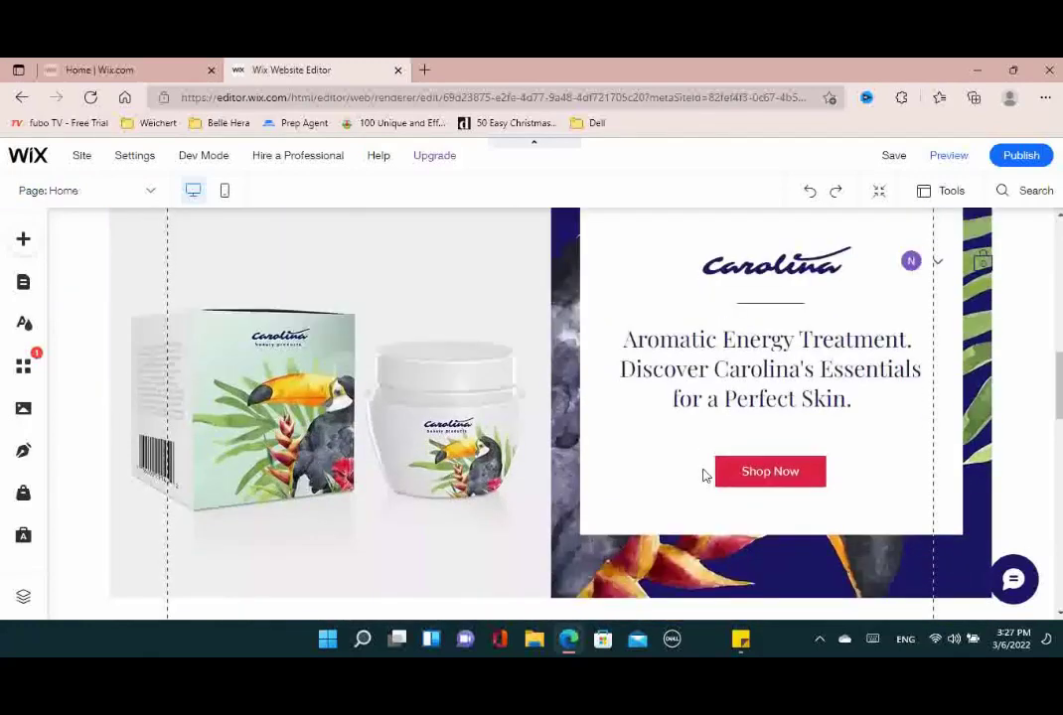
{"action": "left_click", "coordinate": [771, 462]}
{"action": "left_click", "coordinate": [762, 418]}
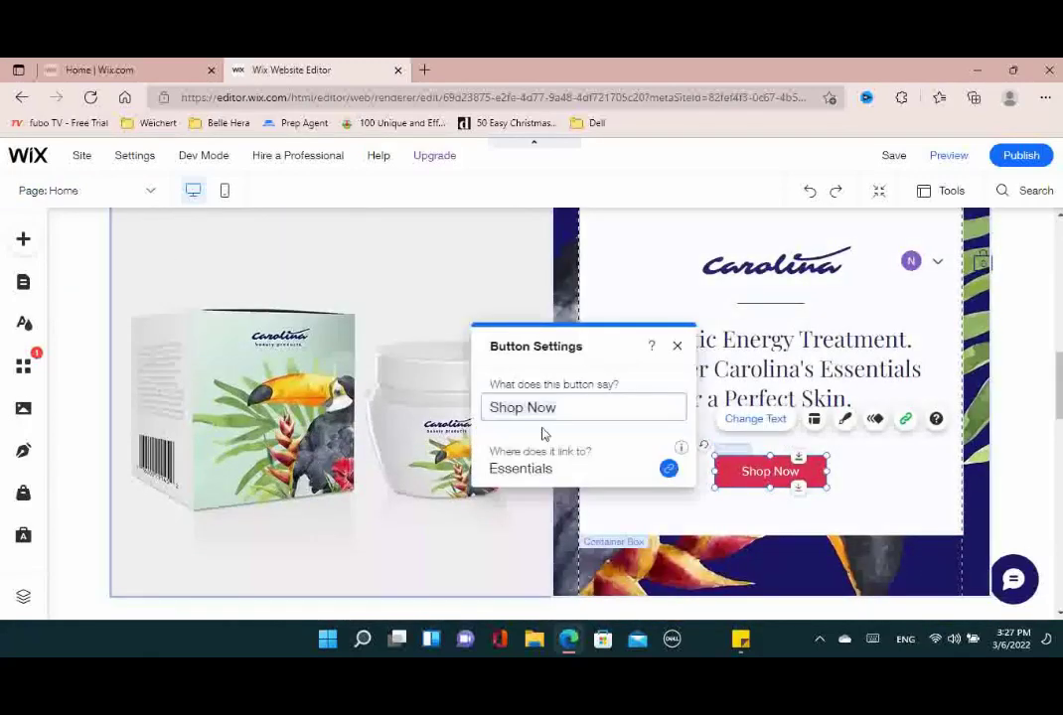
{"action": "key", "text": "BackSpace"}
{"action": "key", "text": "BackSpace"}
{"action": "key", "text": "BackSpace"}
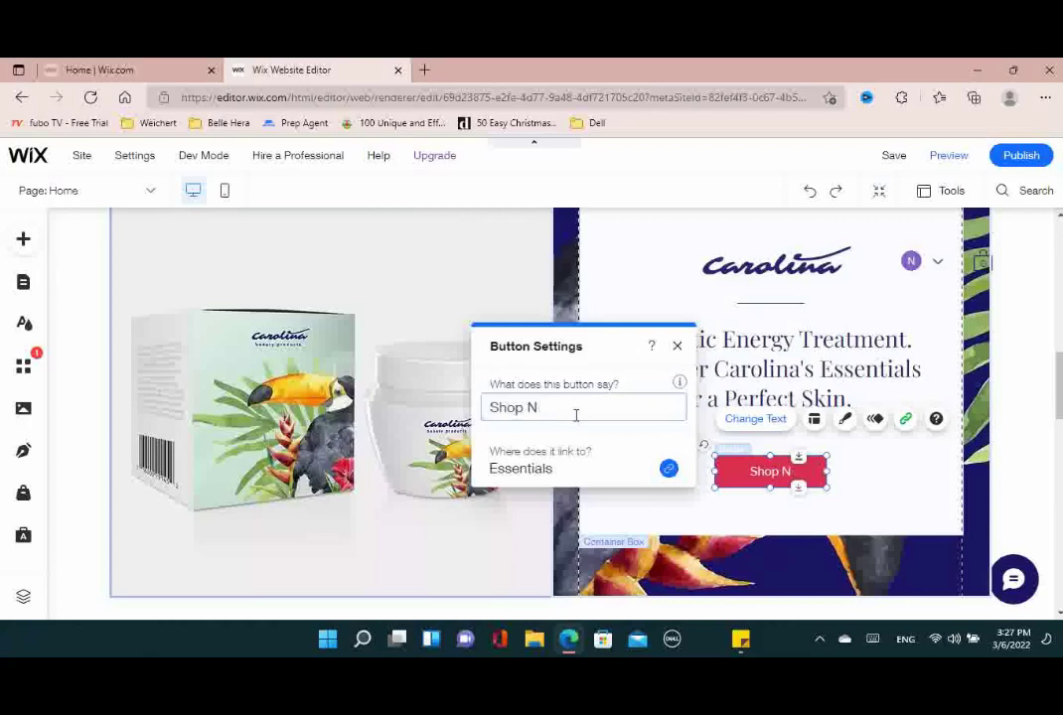
{"action": "type", "text": "Essentials"}
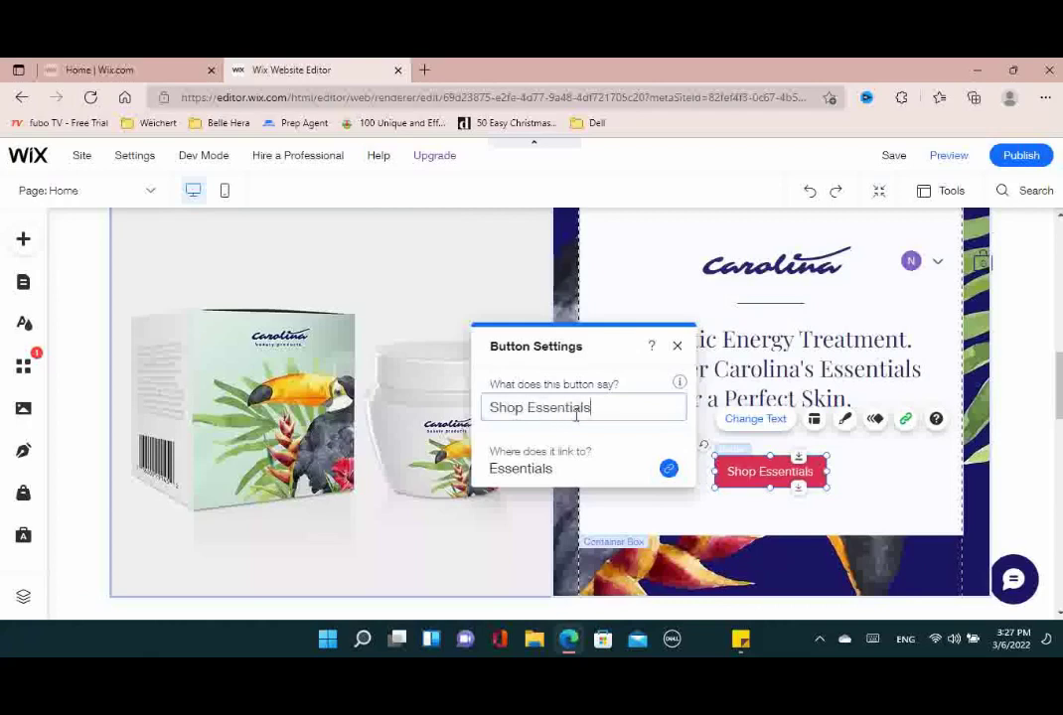
Try the text "Shop Skin Essentials" on the button, remove the extra word and close the button settings
{"action": "left_click", "coordinate": [523, 407]}
{"action": "type", "text": "Skin"}
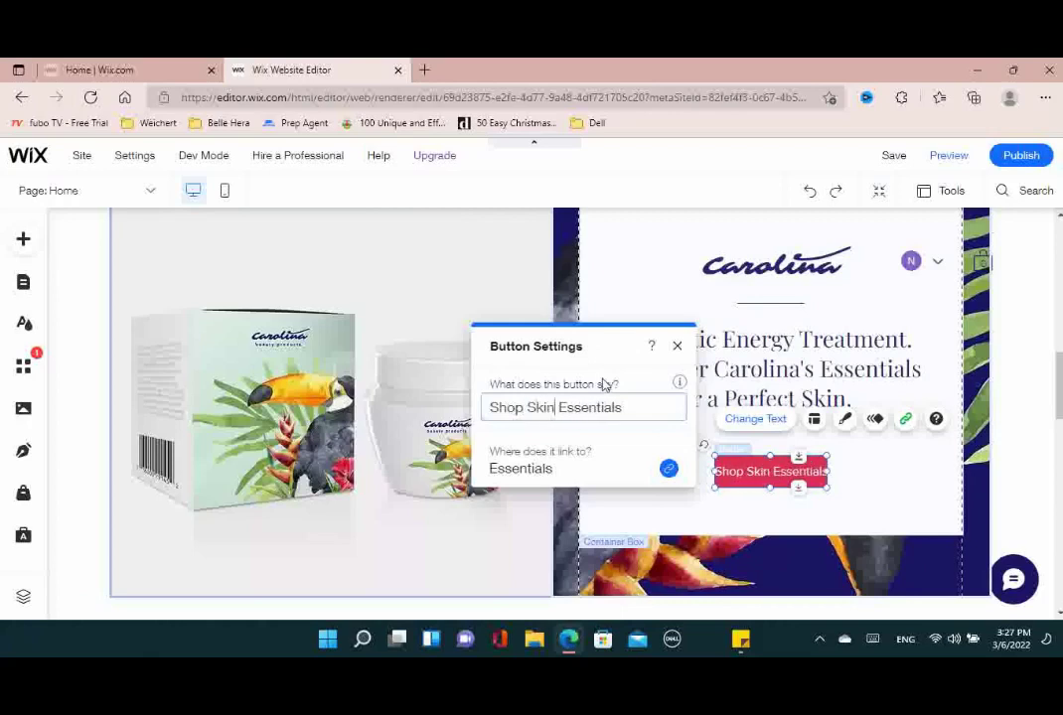
{"action": "key", "text": "BackSpace"}
{"action": "key", "text": "BackSpace"}
{"action": "key", "text": "BackSpace"}
{"action": "key", "text": "BackSpace"}
{"action": "key", "text": "BackSpace"}
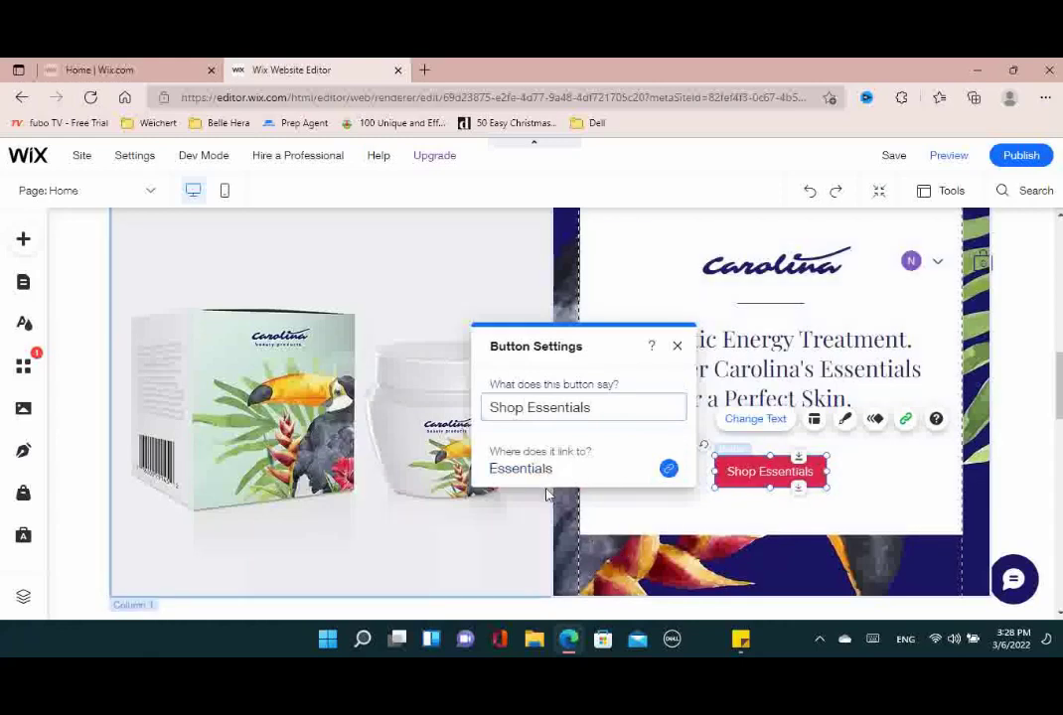
{"action": "left_click", "coordinate": [678, 347]}
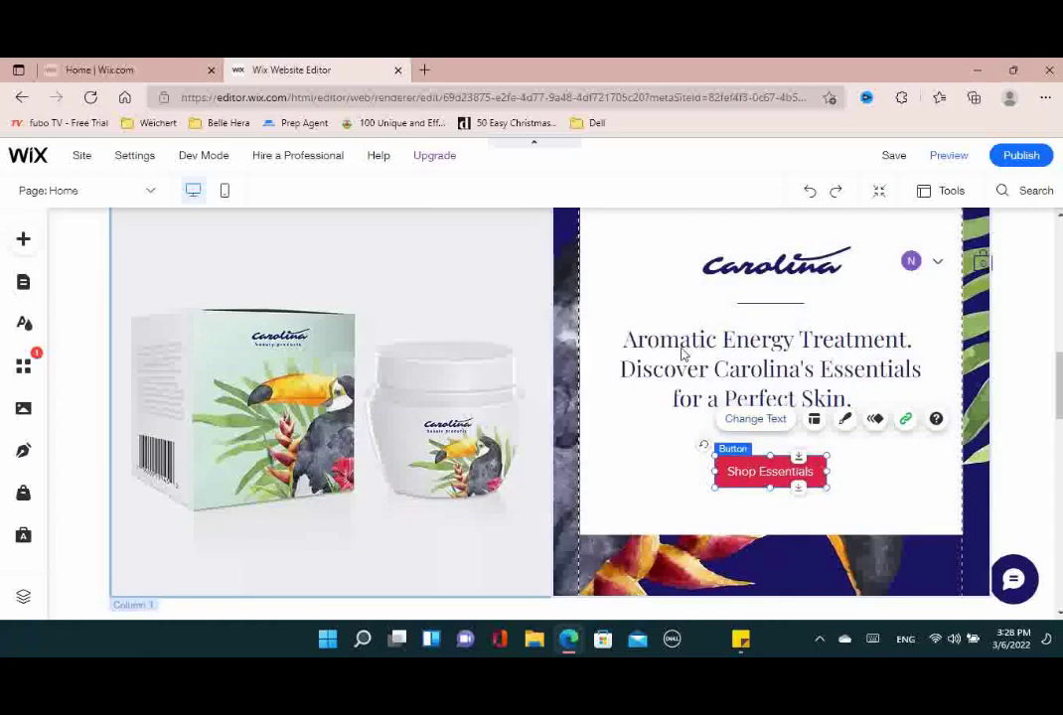
{"action": "left_click", "coordinate": [894, 484]}
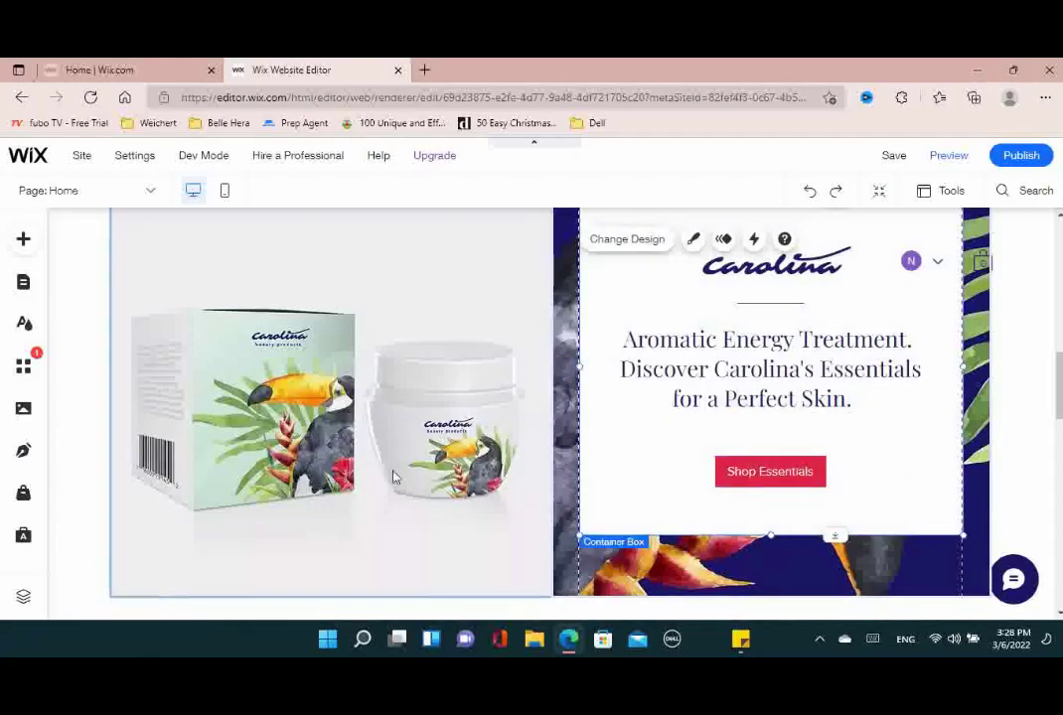
{"action": "left_click", "coordinate": [313, 409]}
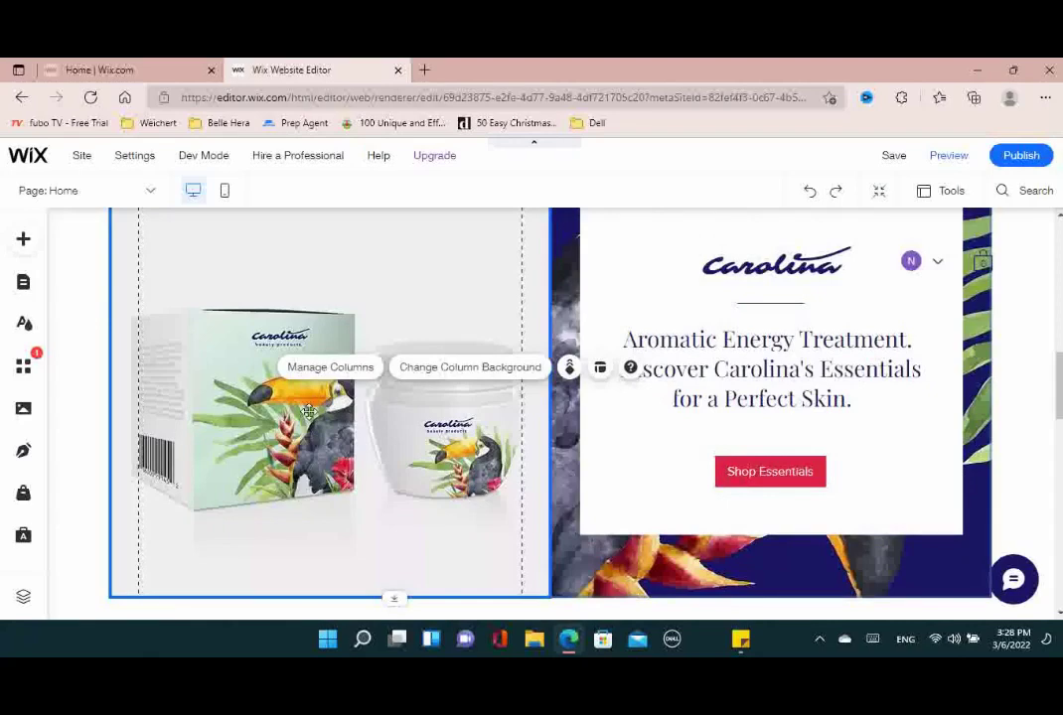
Replace the placeholder paragraph under "All Natural & Non Toxic Skincare" with the line "What your brand brings to the customer"
{"action": "scroll", "coordinate": [557, 422], "scroll_direction": "down", "scroll_amount": 5}
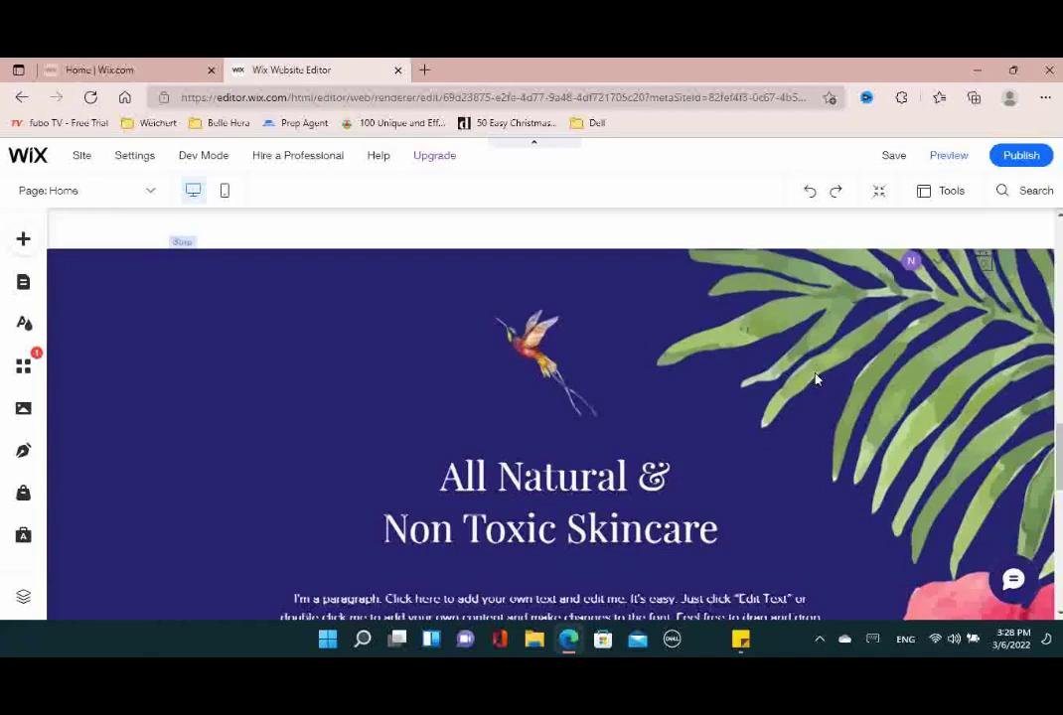
{"action": "scroll", "coordinate": [792, 365], "scroll_direction": "down", "scroll_amount": 3}
{"action": "scroll", "coordinate": [795, 357], "scroll_direction": "up", "scroll_amount": 1}
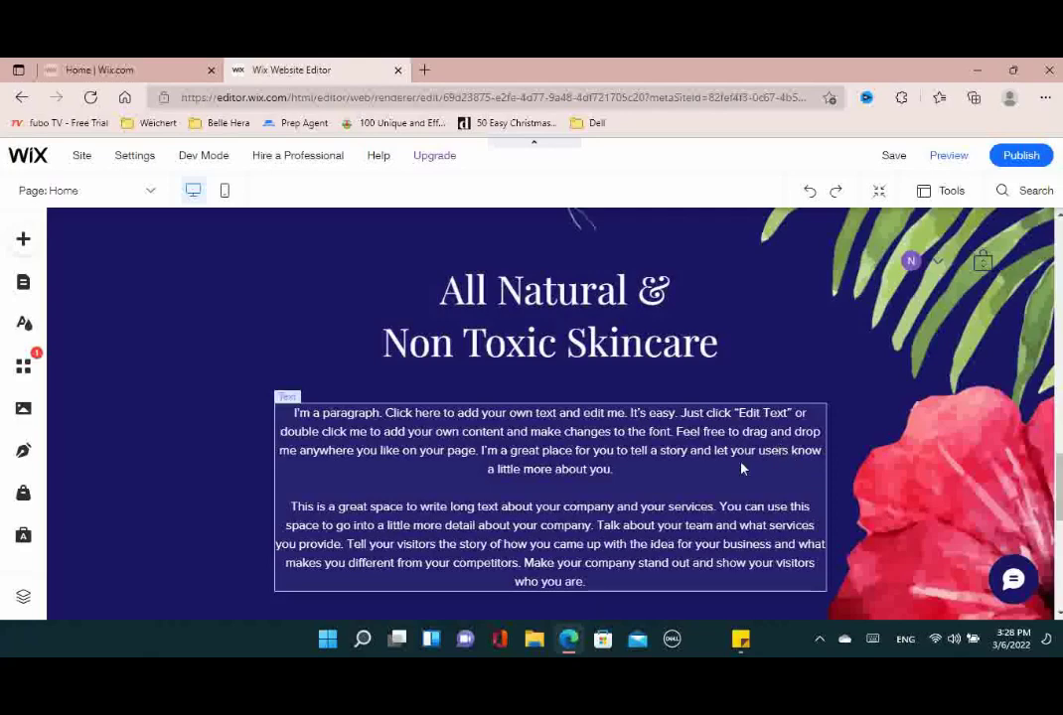
{"action": "double_click", "coordinate": [529, 449]}
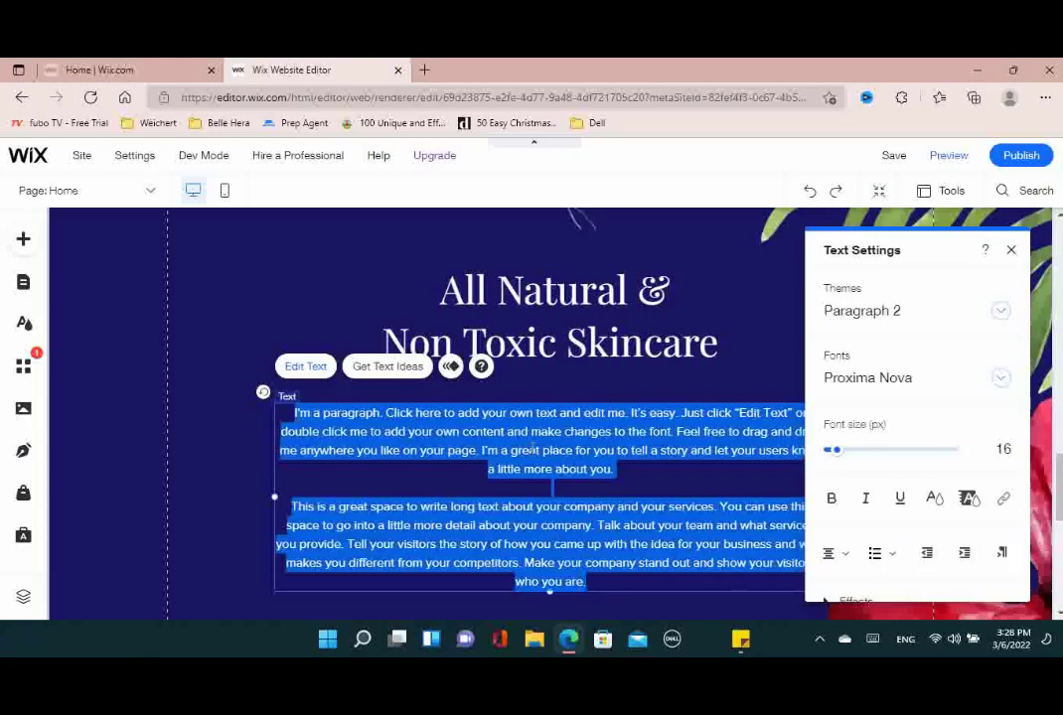
{"action": "type", "text": "W"}
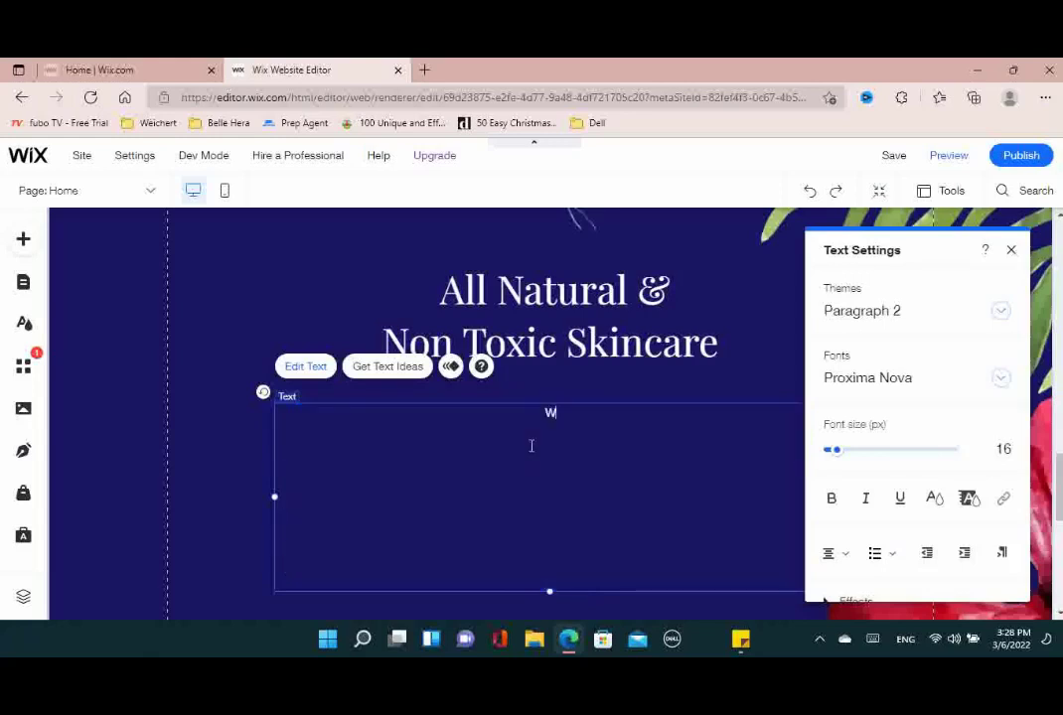
{"action": "type", "text": "hat you"}
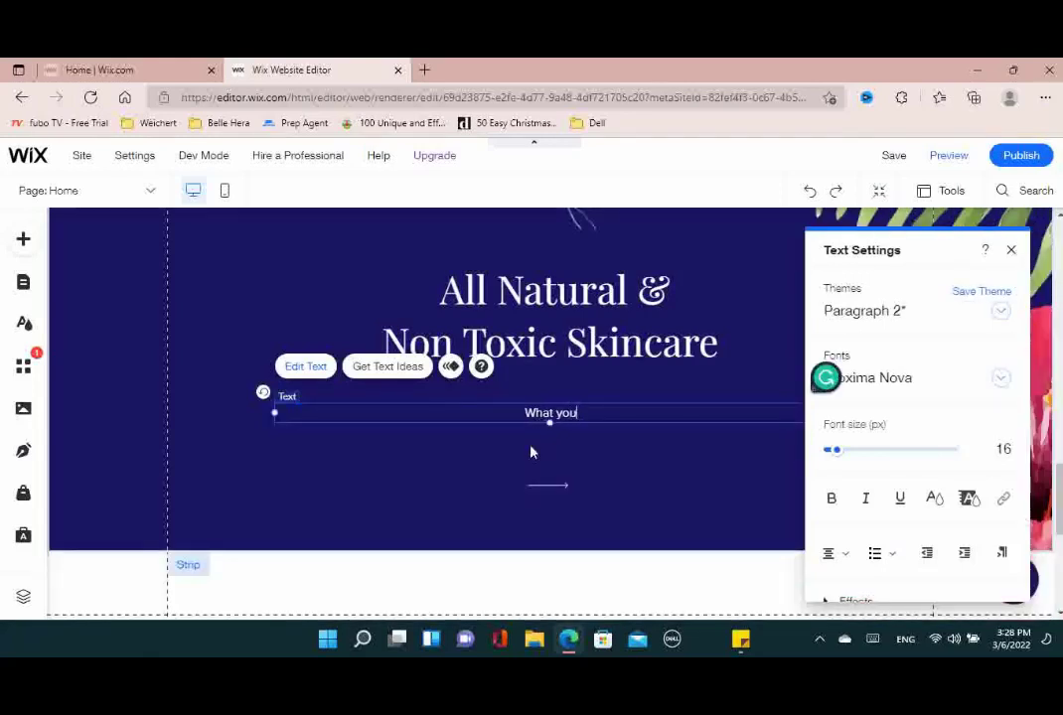
{"action": "type", "text": "r brand "}
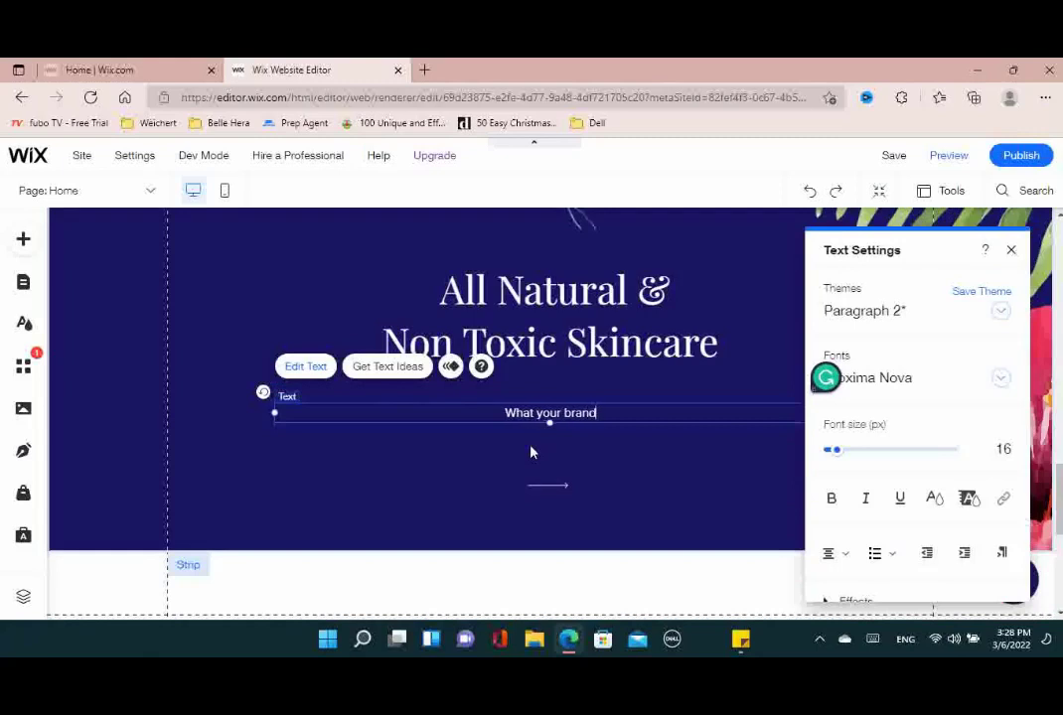
{"action": "type", "text": "brings ro"}
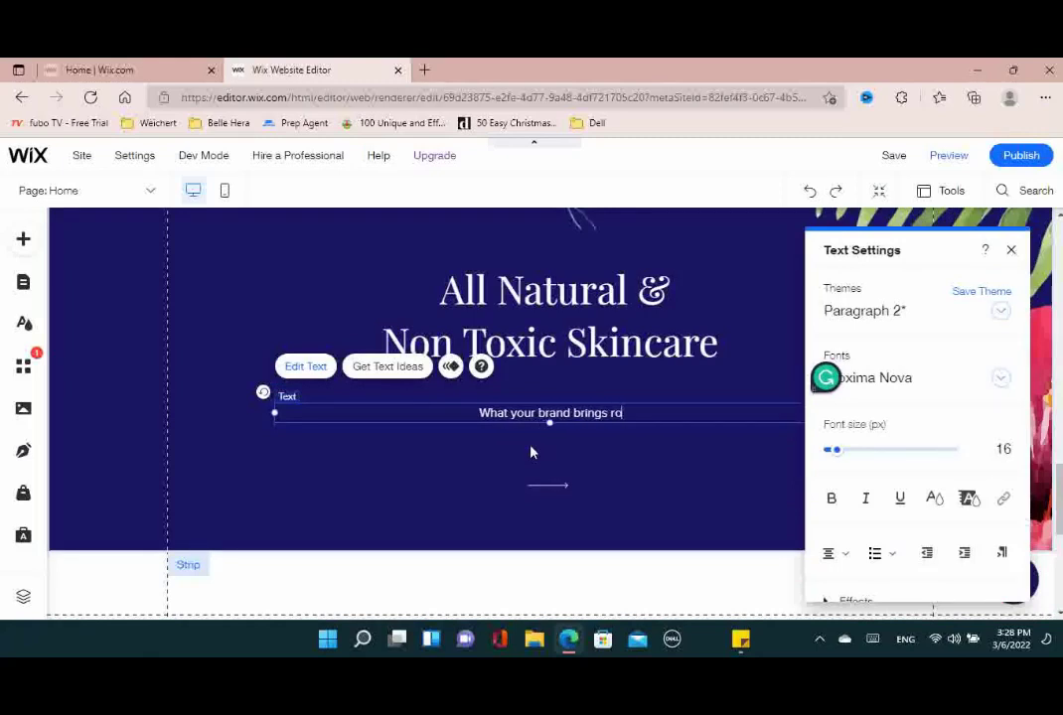
{"action": "key", "text": "BackSpace"}
{"action": "key", "text": "BackSpace"}
{"action": "type", "text": "to the"}
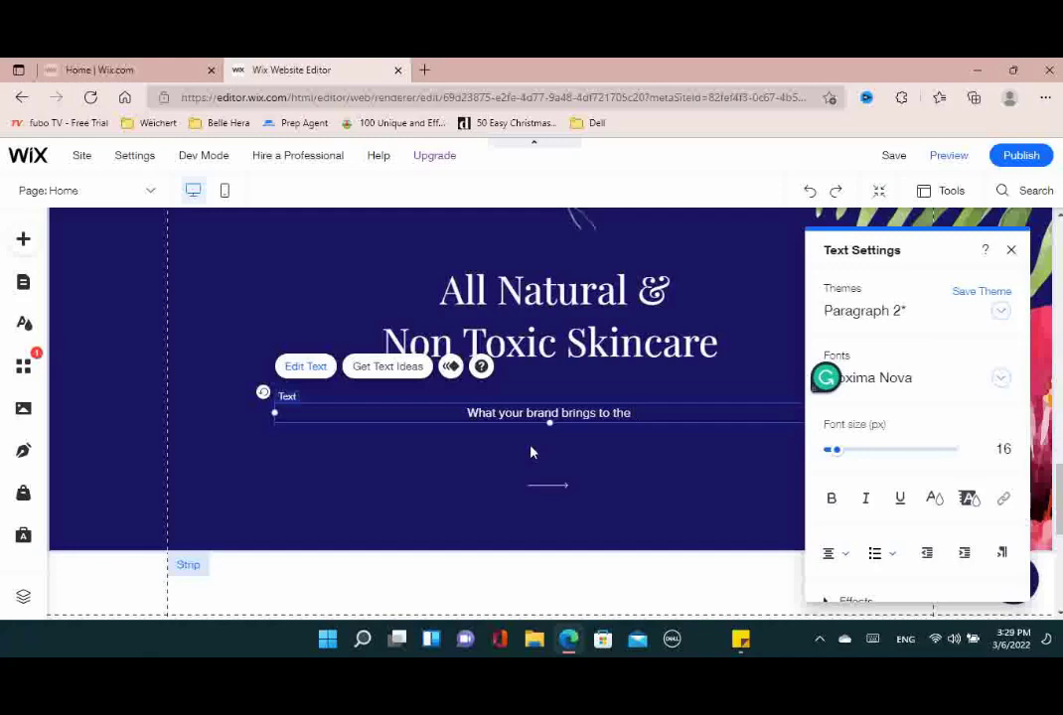
{"action": "type", "text": "cus"}
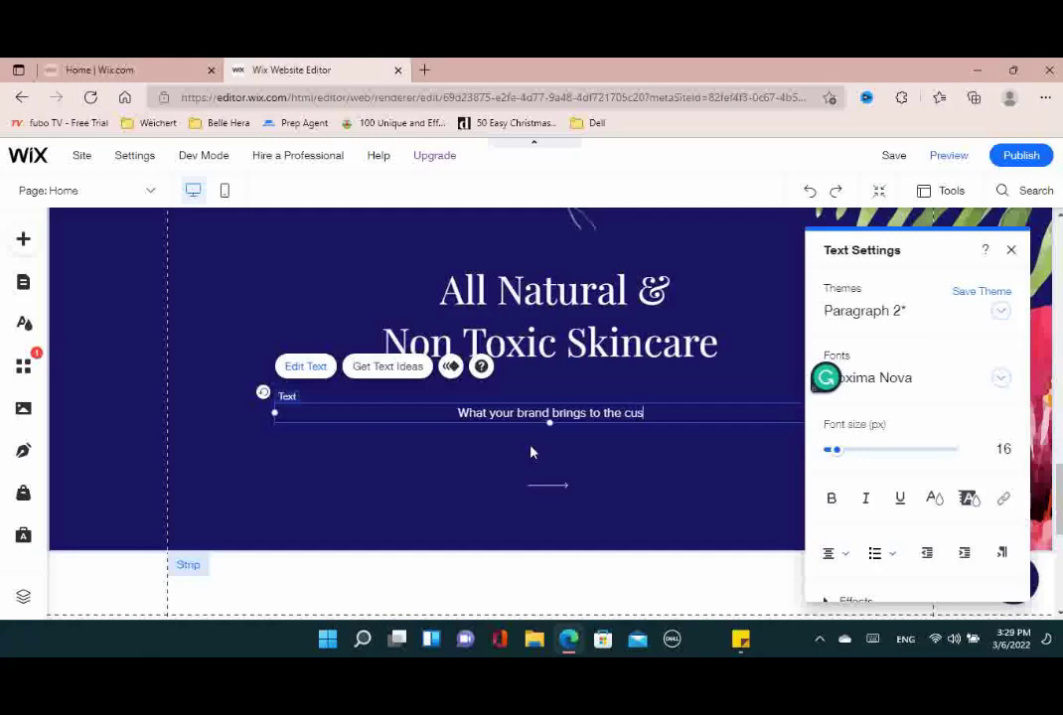
{"action": "type", "text": "tomer"}
{"action": "key", "text": "Return"}
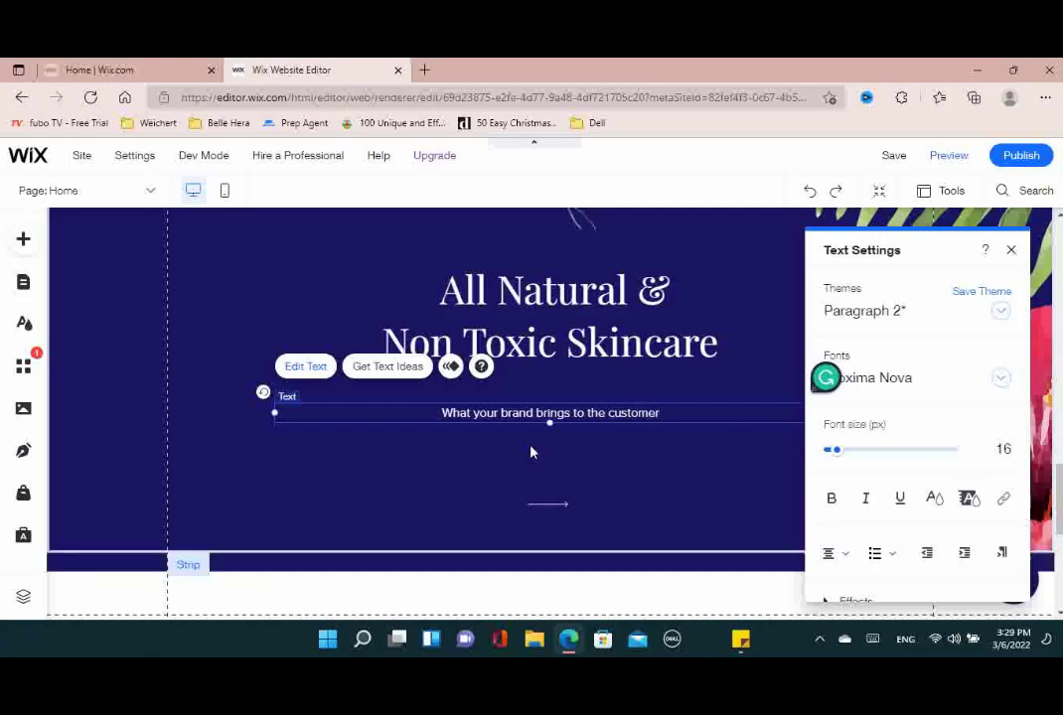
Add the lines "What makes you different?!" and "How are you all natural and non Toxic?!" to the paragraph and finish editing the text
{"action": "type", "text": "What m"}
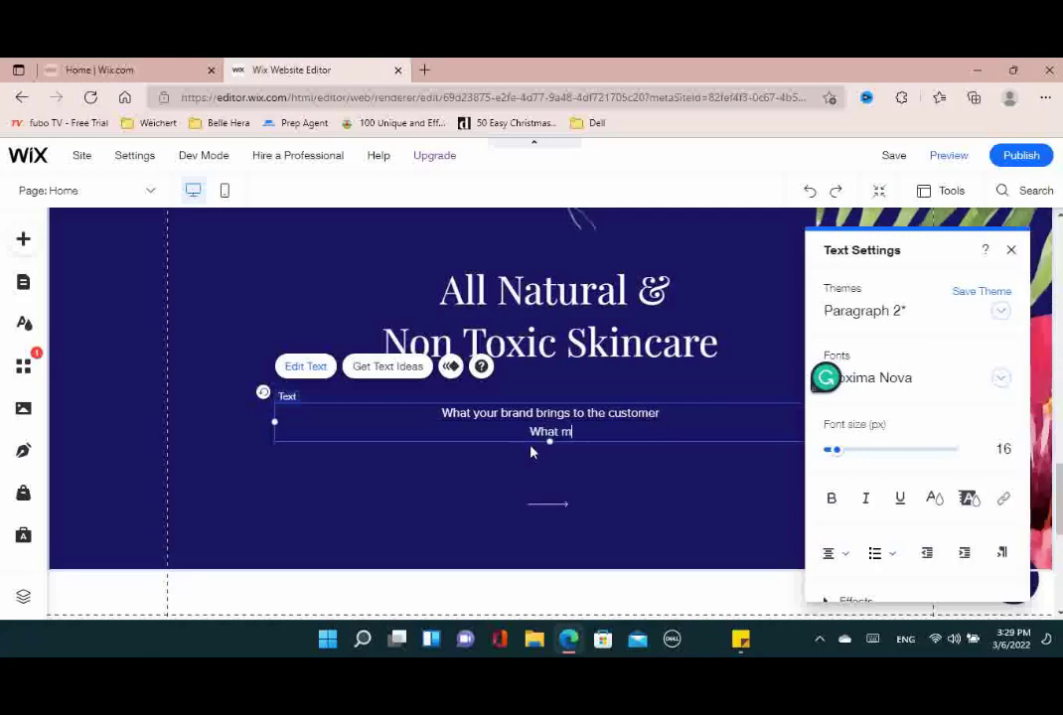
{"action": "type", "text": "akes you different?!"}
{"action": "key", "text": "Return"}
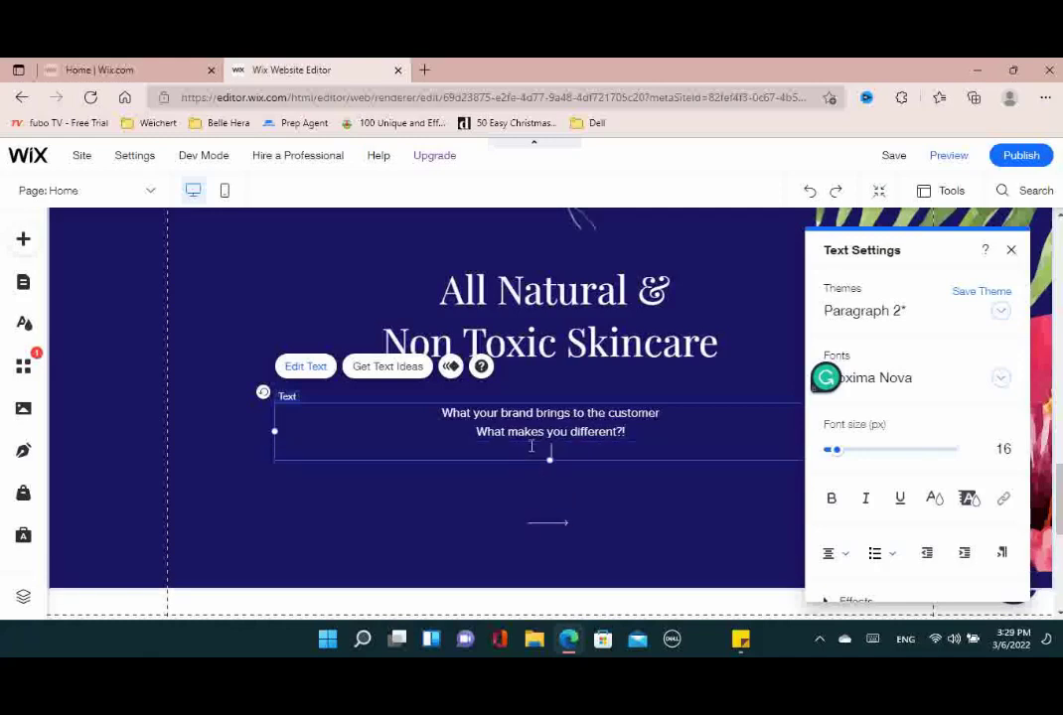
{"action": "type", "text": "How are "}
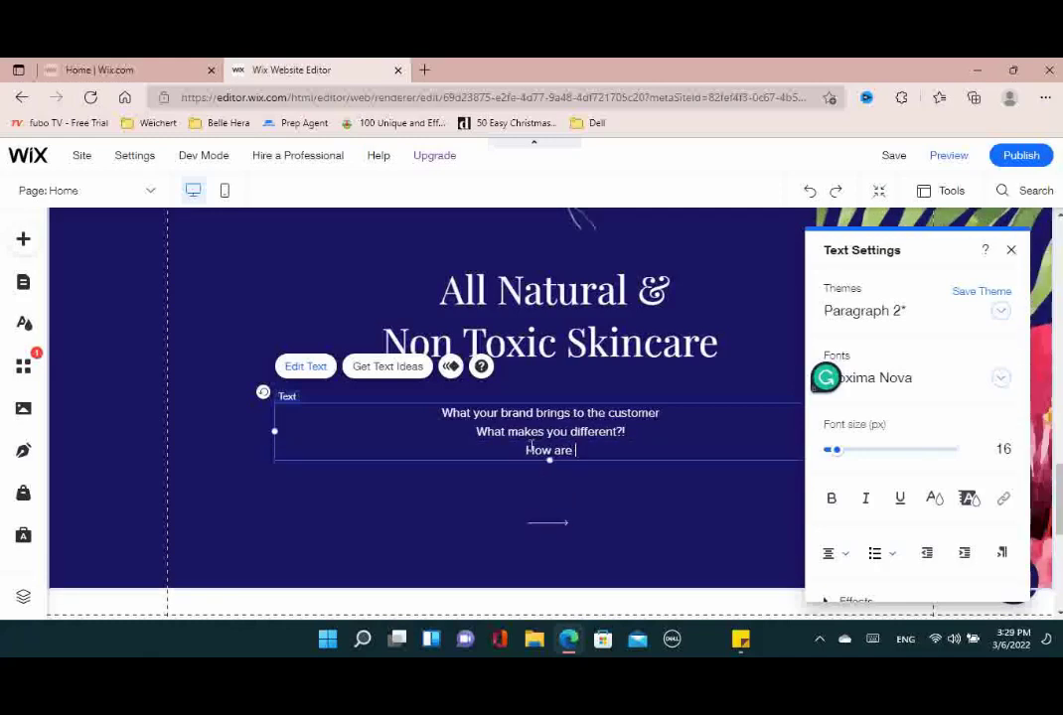
{"action": "type", "text": "you all natural"}
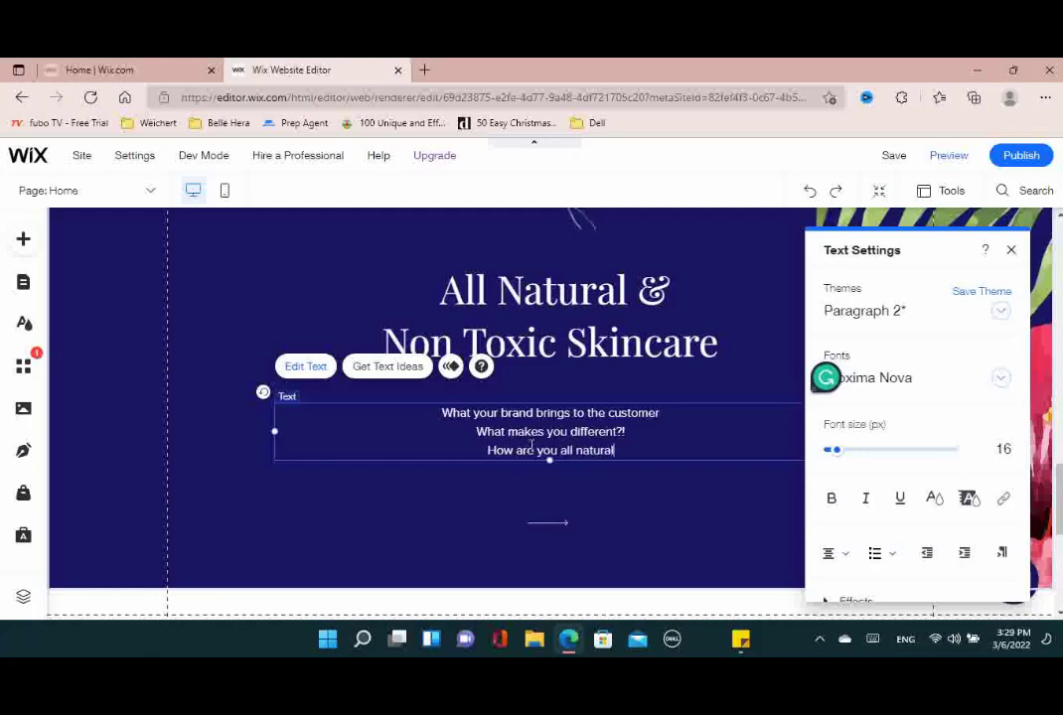
{"action": "type", "text": " and non Tox"}
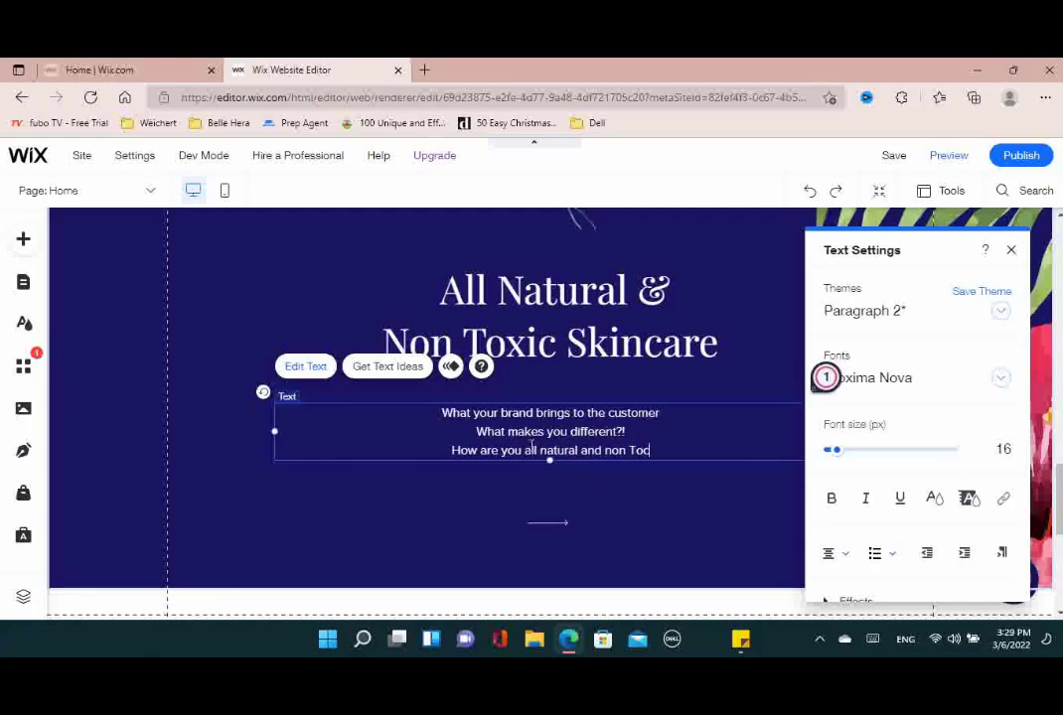
{"action": "key", "text": "BackSpace"}
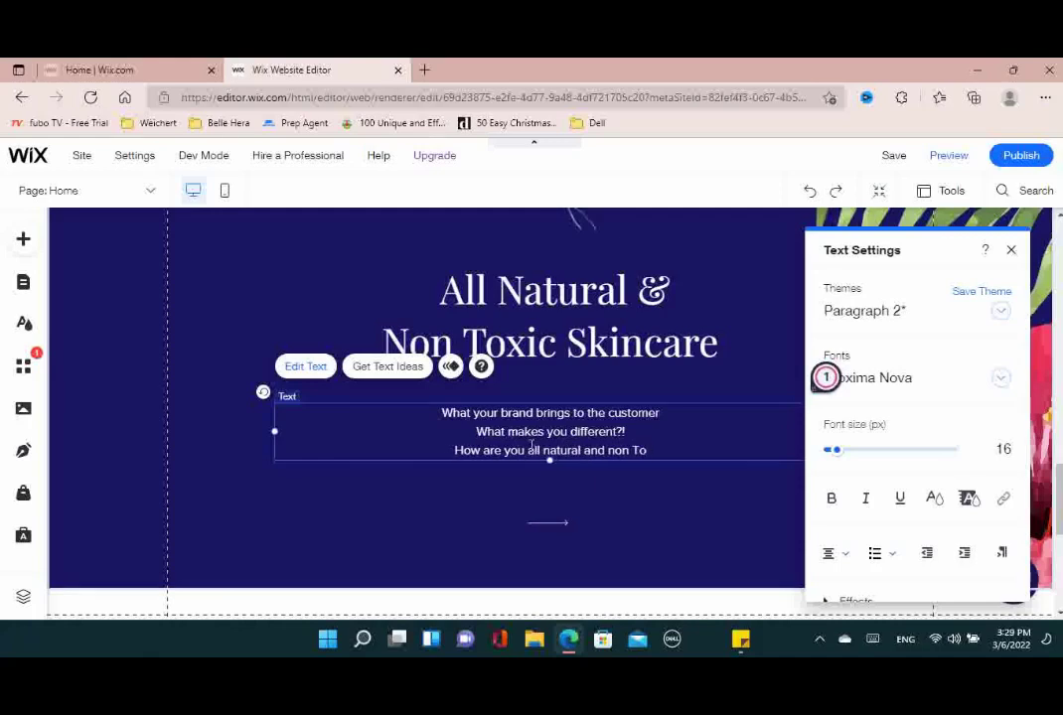
{"action": "type", "text": "xic"}
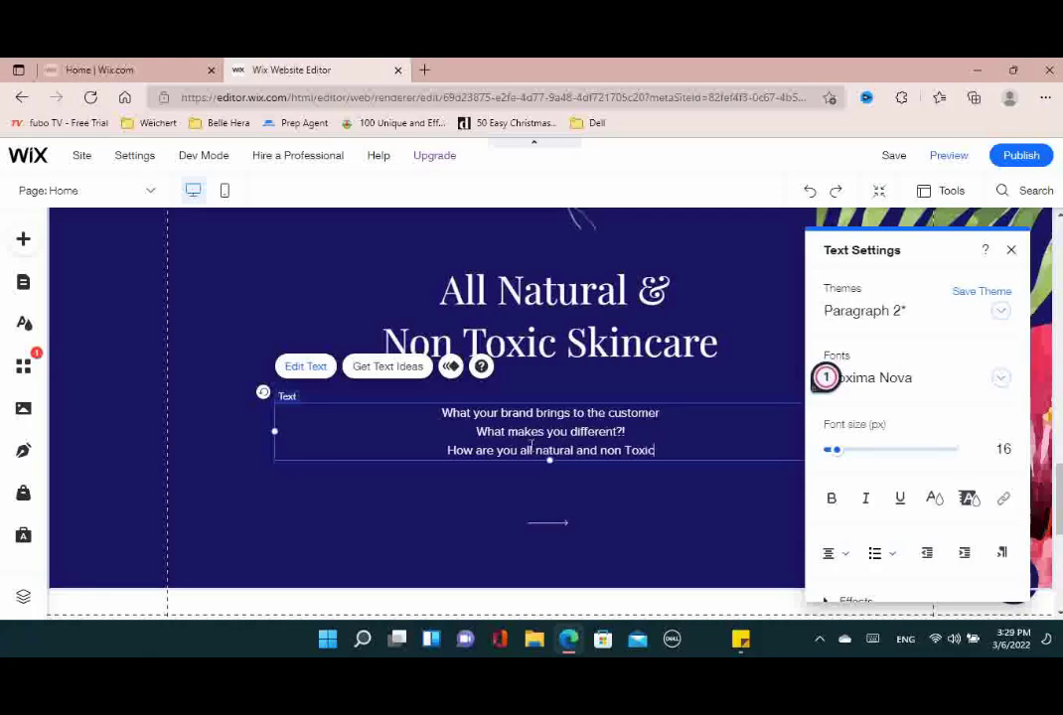
{"action": "type", "text": "?!"}
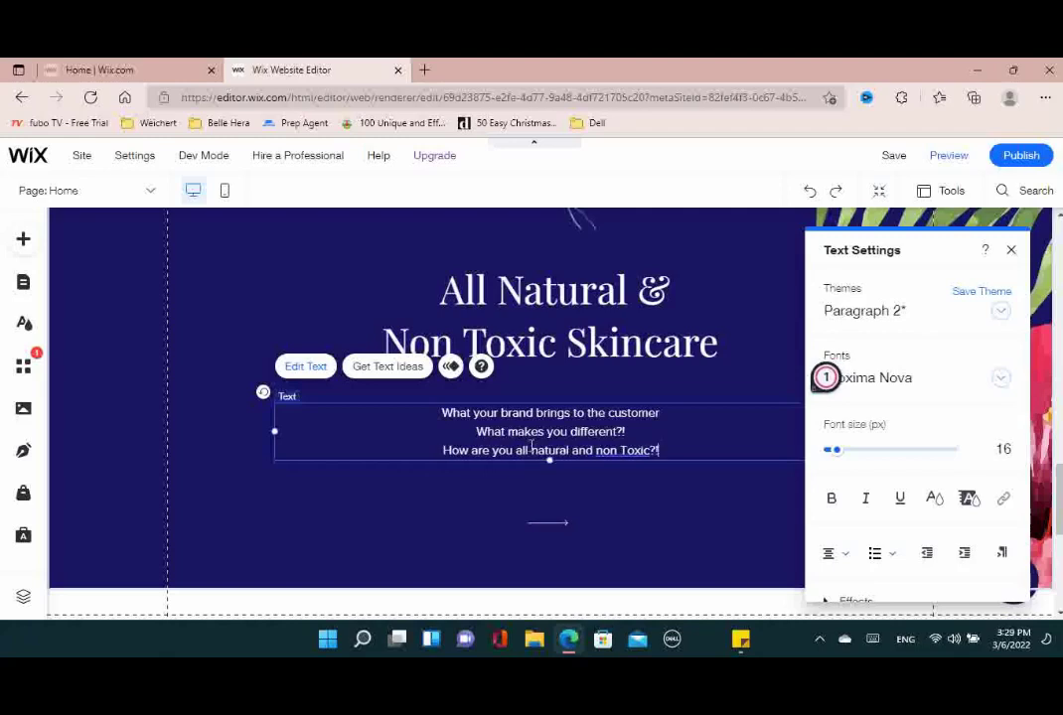
{"action": "left_click", "coordinate": [661, 513]}
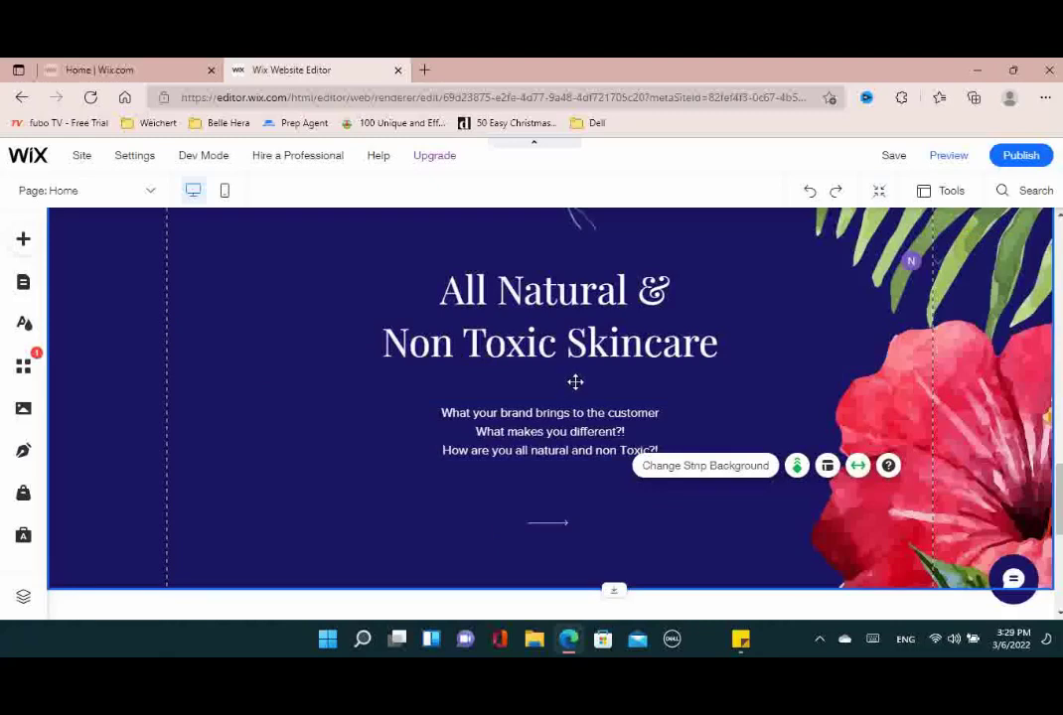
Link the arrow icon button below the paragraph to the About page, opening in the current window
{"action": "left_click", "coordinate": [561, 524]}
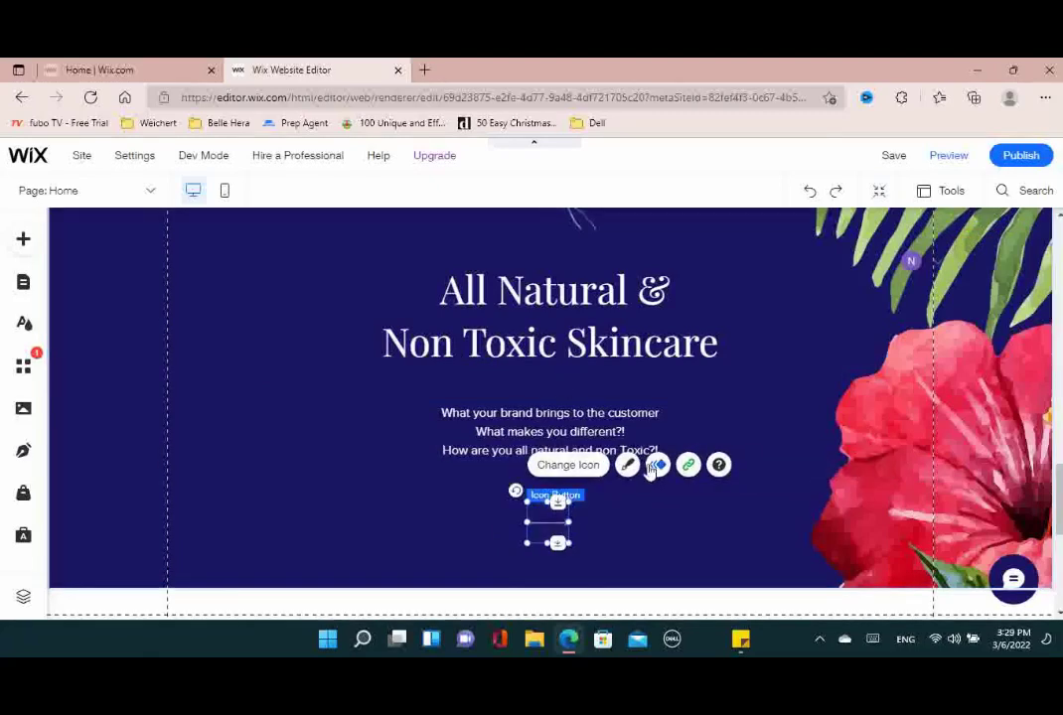
{"action": "left_click", "coordinate": [687, 463]}
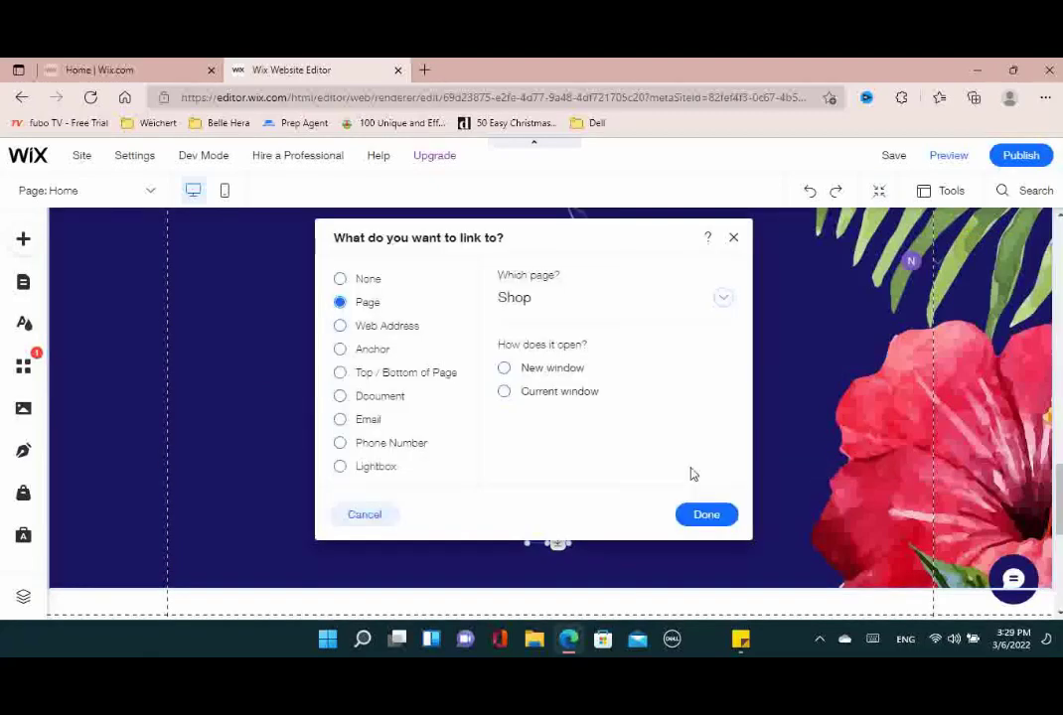
{"action": "left_click", "coordinate": [547, 304]}
{"action": "left_click", "coordinate": [591, 471]}
{"action": "left_click", "coordinate": [565, 397]}
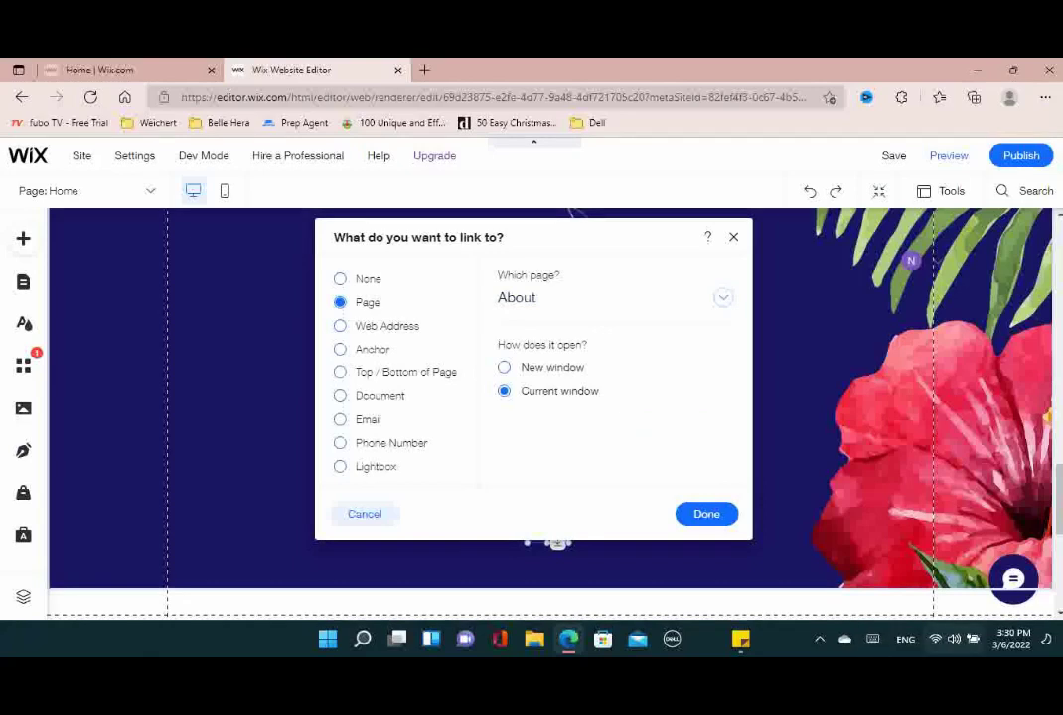
{"action": "left_click", "coordinate": [715, 518]}
{"action": "left_click", "coordinate": [765, 530]}
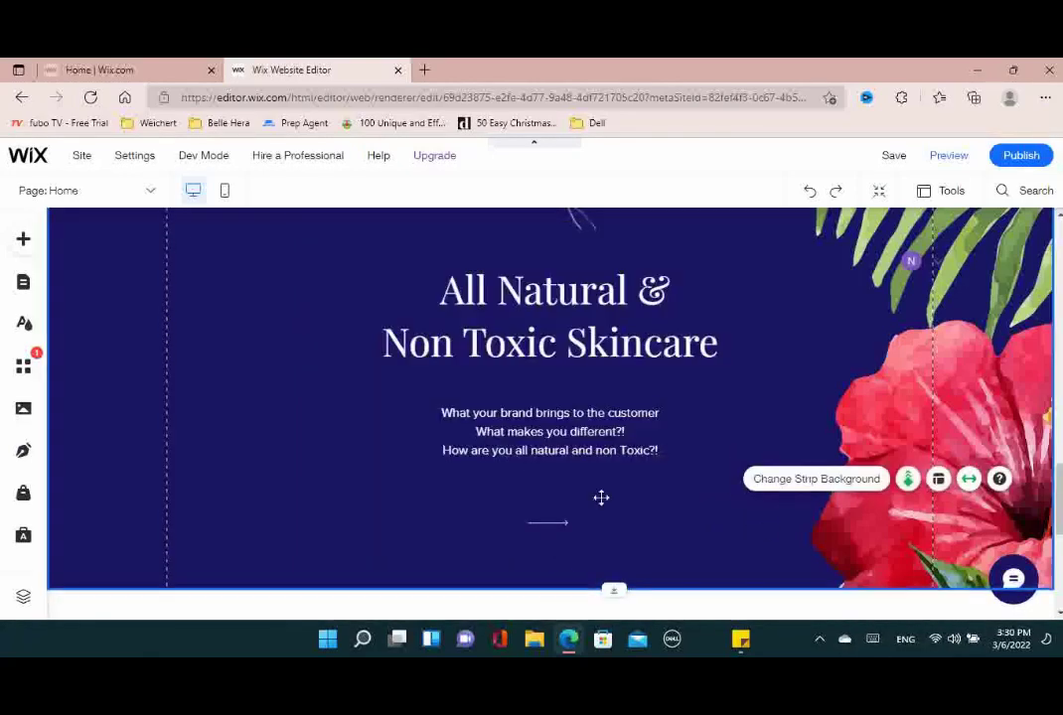
Switch from the Home page to the Body Lotions page for editing
{"action": "scroll", "coordinate": [636, 467], "scroll_direction": "down", "scroll_amount": 3}
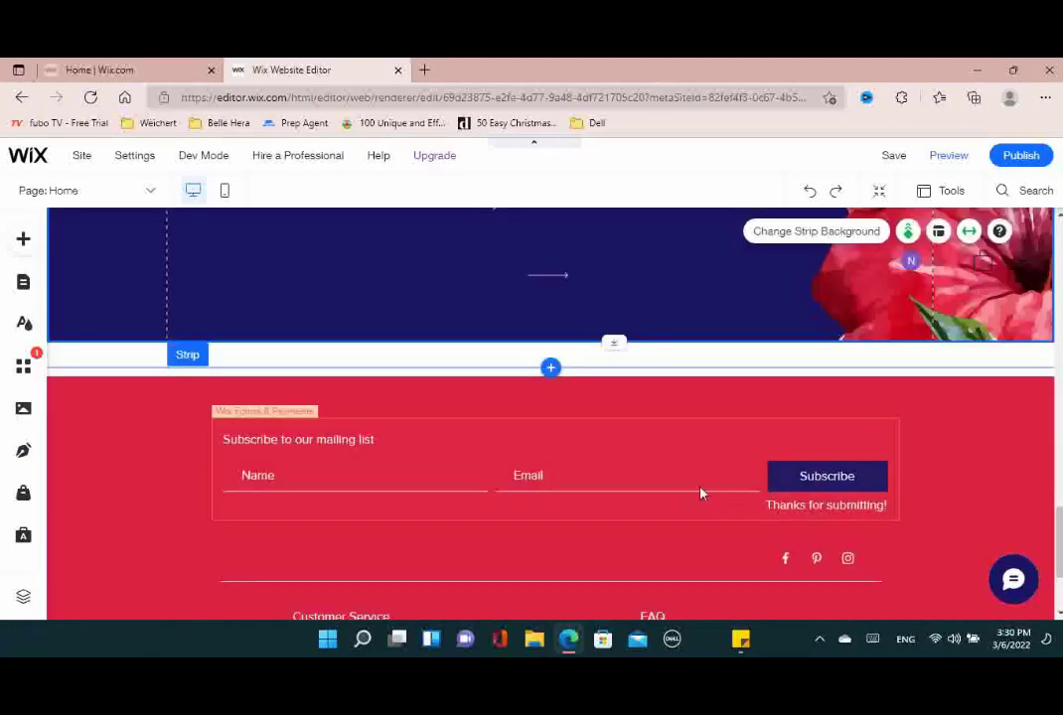
{"action": "scroll", "coordinate": [700, 492], "scroll_direction": "down", "scroll_amount": 2}
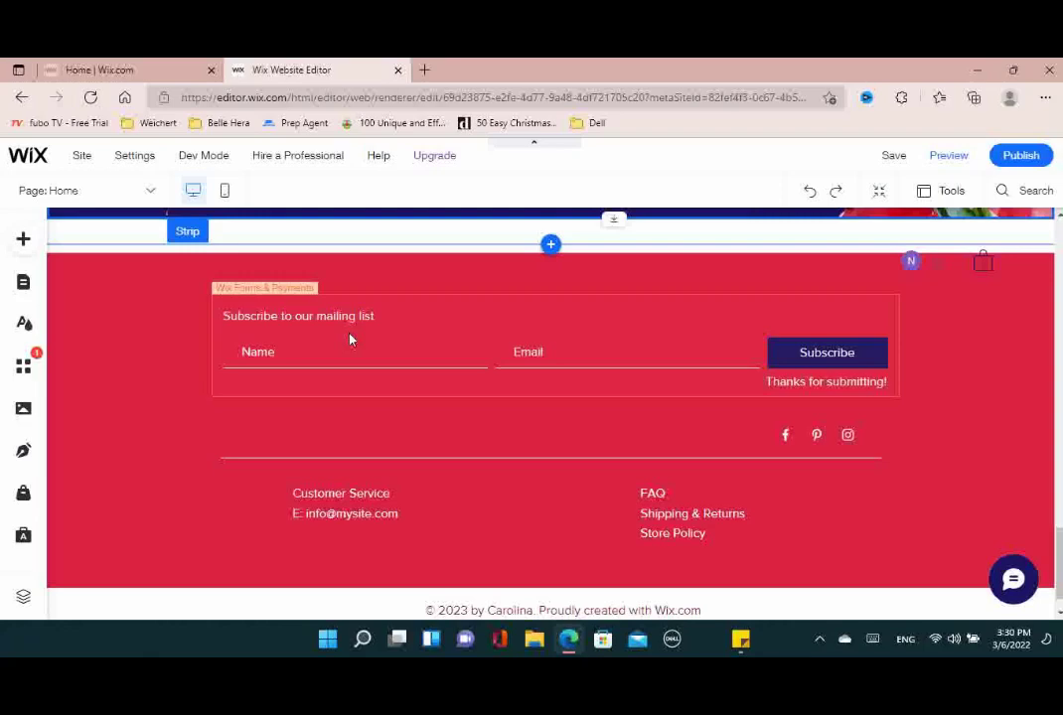
{"action": "key", "text": "Home"}
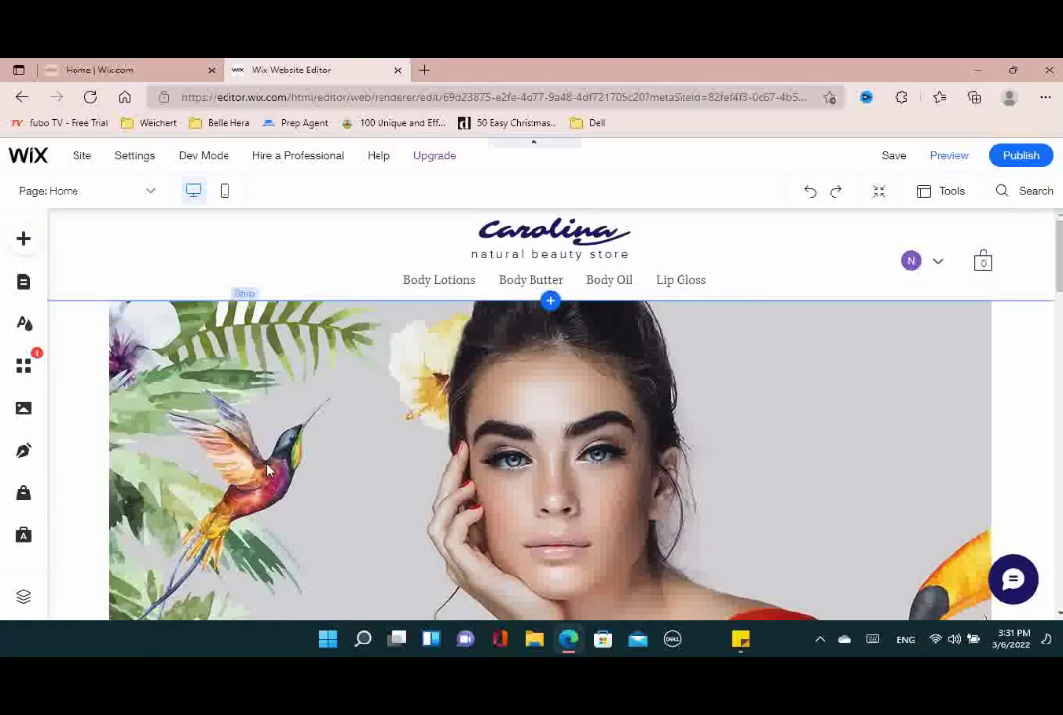
{"action": "left_click", "coordinate": [106, 187]}
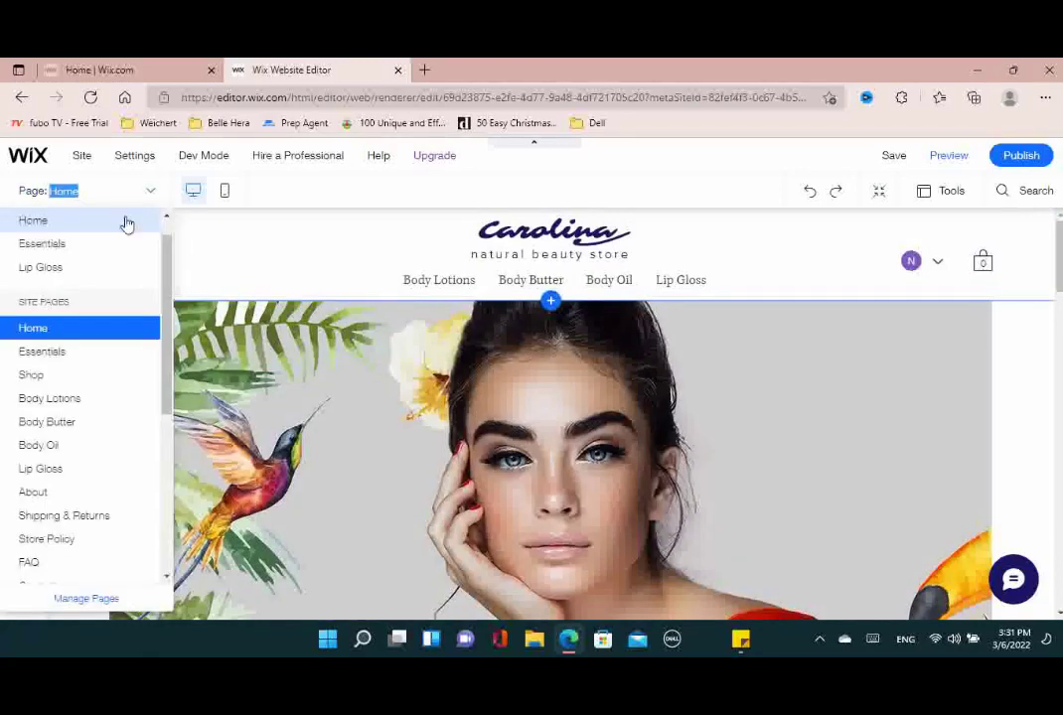
{"action": "left_click", "coordinate": [80, 401]}
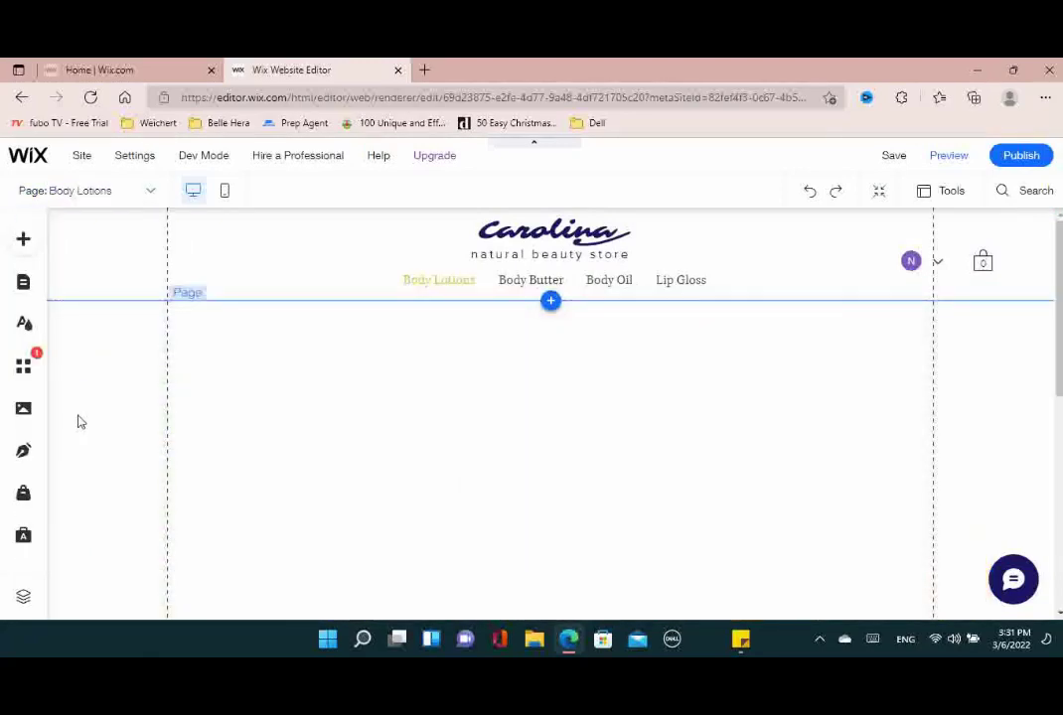
Open the Store category of addable site elements for the empty Body Lotions page
{"action": "left_click", "coordinate": [405, 380]}
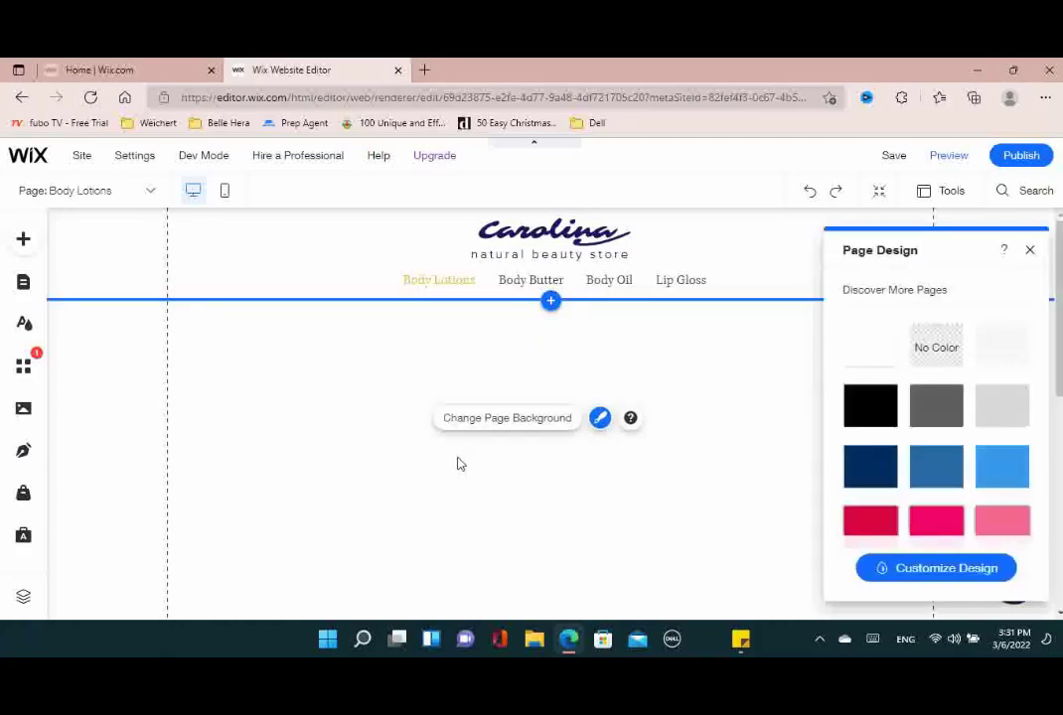
{"action": "left_click", "coordinate": [539, 334]}
{"action": "left_click", "coordinate": [551, 300]}
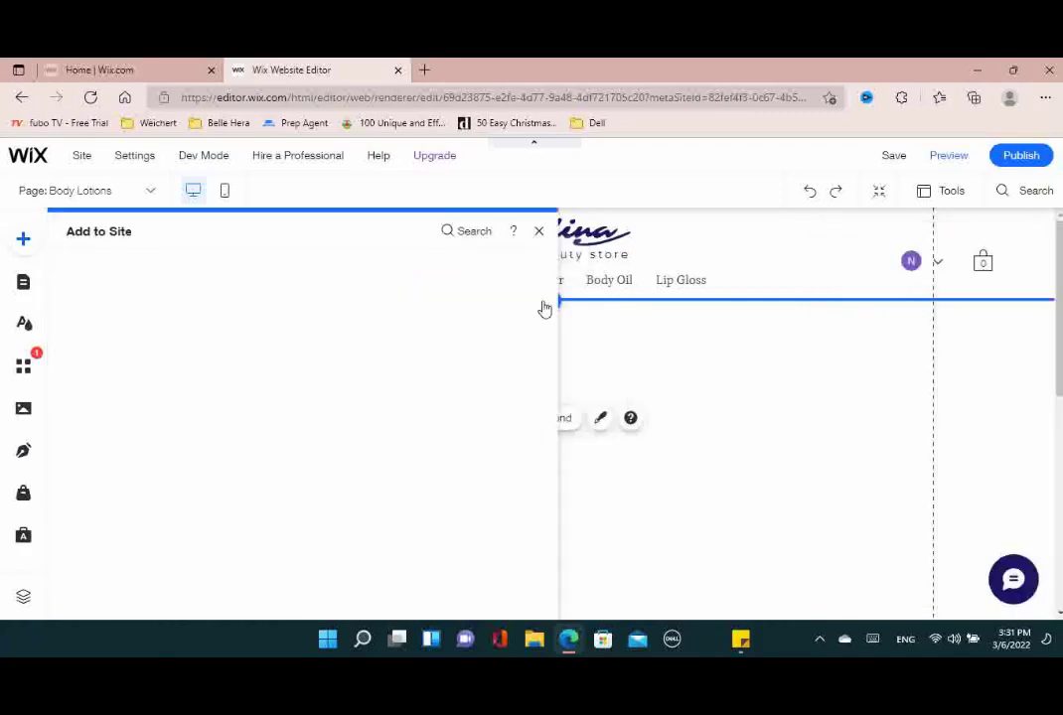
{"action": "mouse_move", "coordinate": [109, 459]}
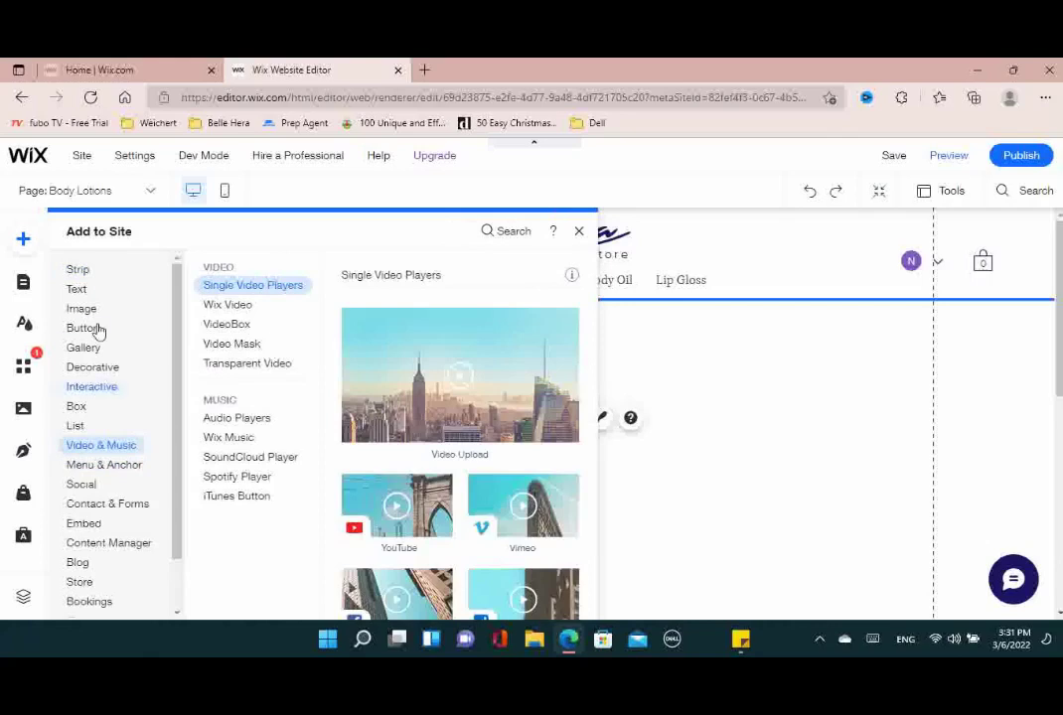
{"action": "mouse_move", "coordinate": [91, 351]}
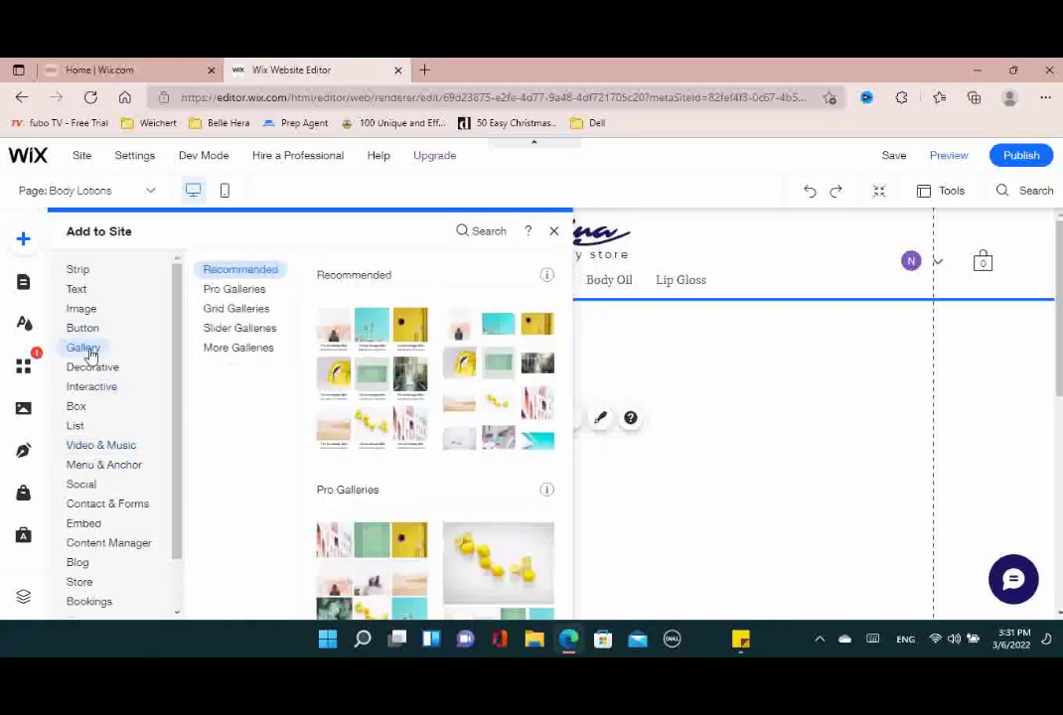
{"action": "left_click", "coordinate": [82, 582]}
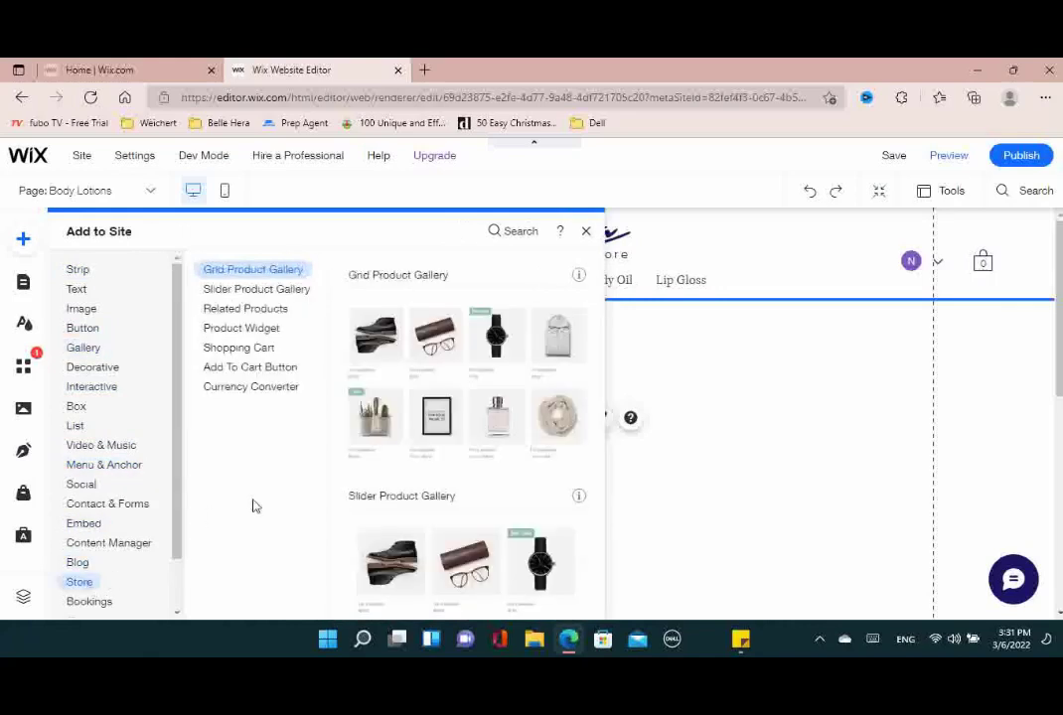
Examine the available store elements, from the product galleries and product widget to the cart button and currency converter
{"action": "left_click", "coordinate": [256, 309]}
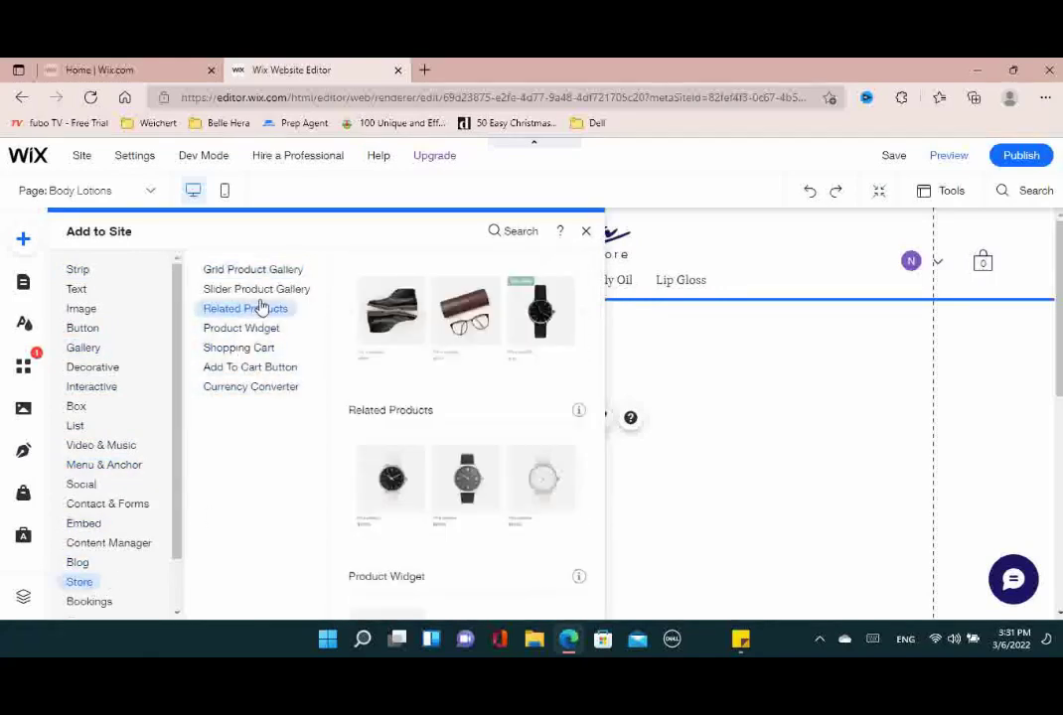
{"action": "left_click", "coordinate": [262, 275]}
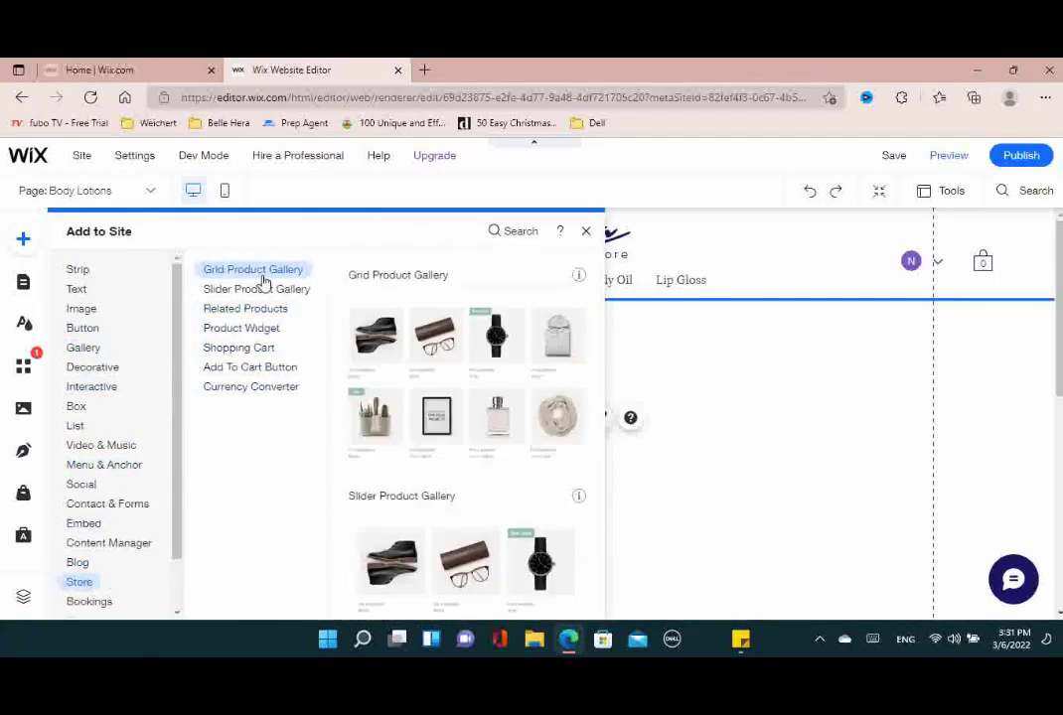
{"action": "left_click", "coordinate": [255, 296]}
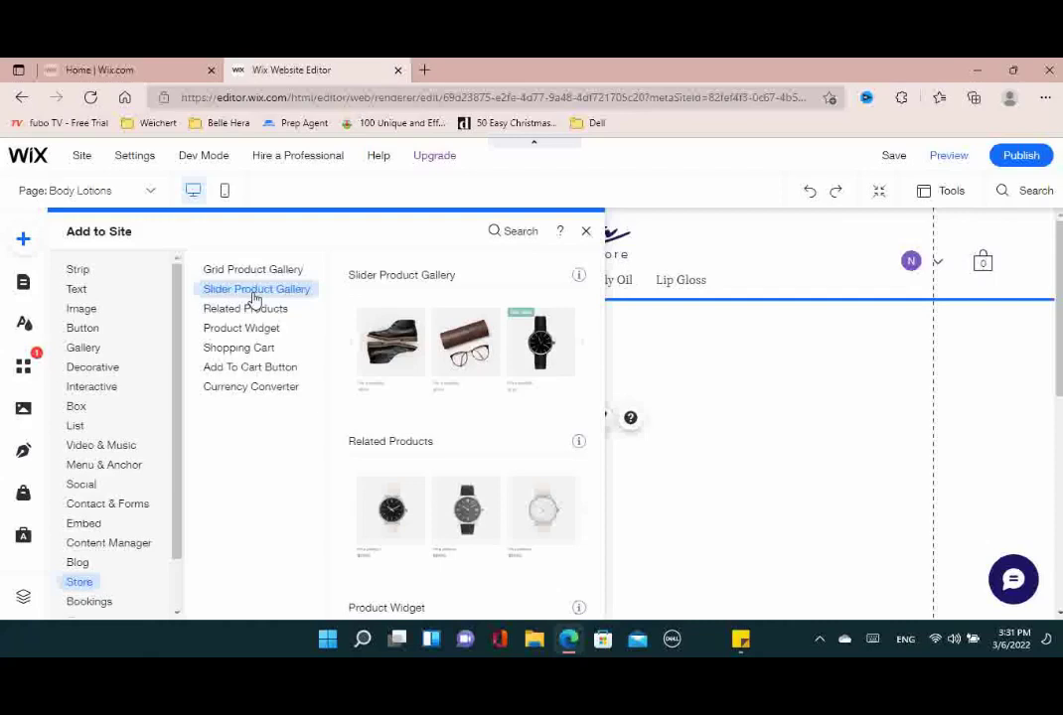
{"action": "left_click", "coordinate": [230, 315]}
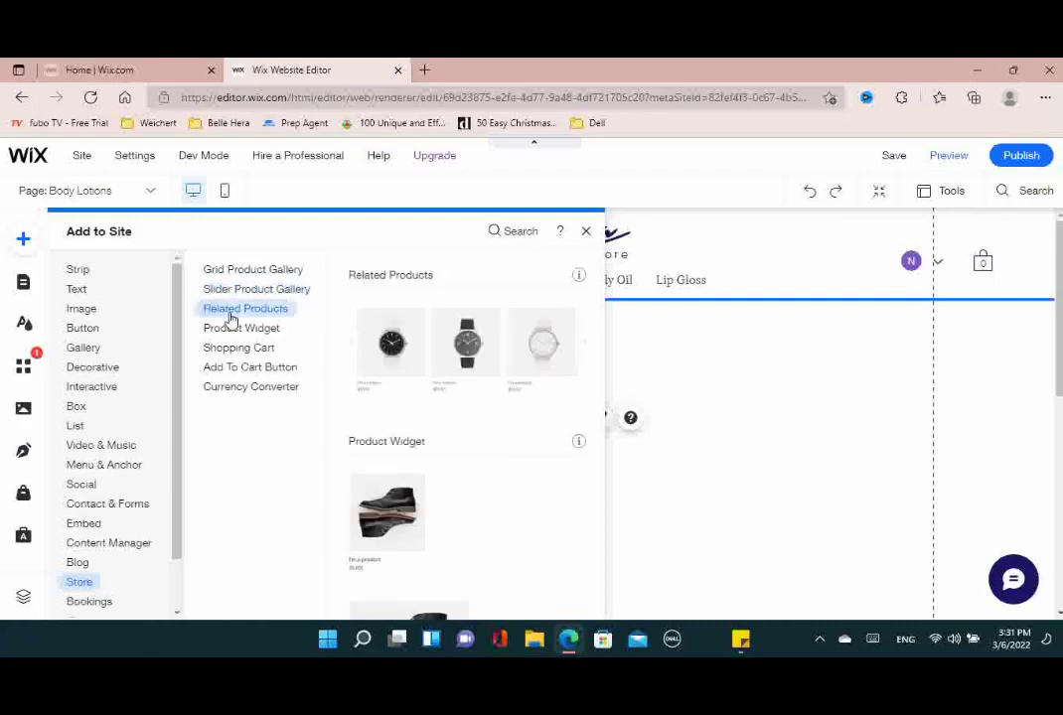
{"action": "left_click", "coordinate": [228, 329]}
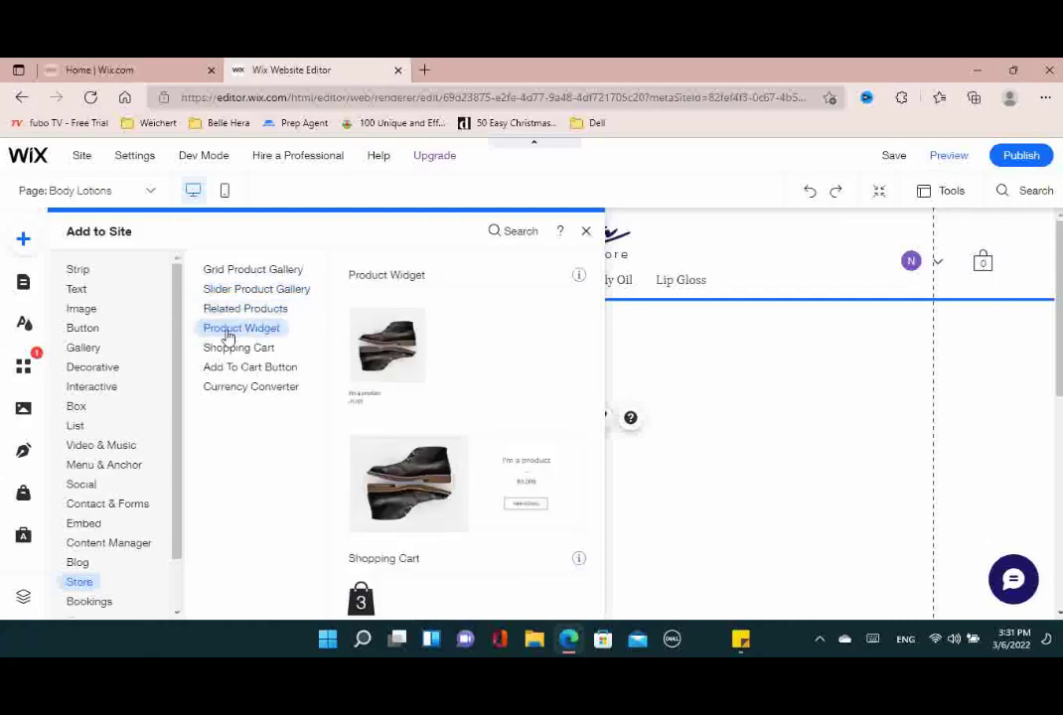
{"action": "left_click", "coordinate": [224, 352]}
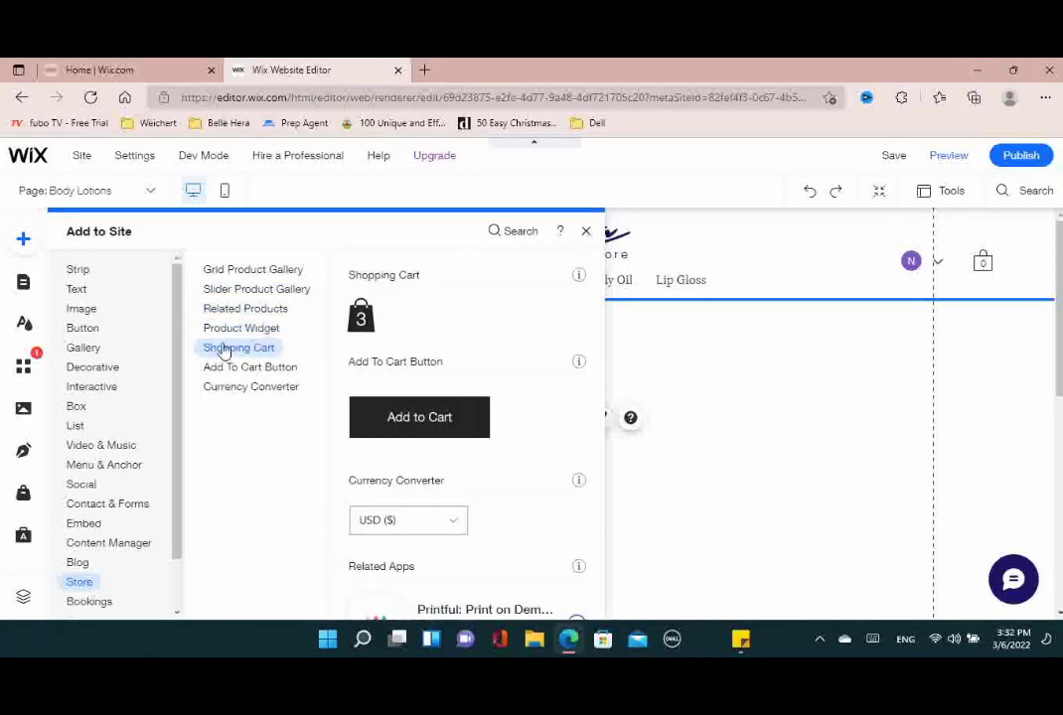
{"action": "left_click", "coordinate": [223, 367]}
{"action": "left_click", "coordinate": [225, 386]}
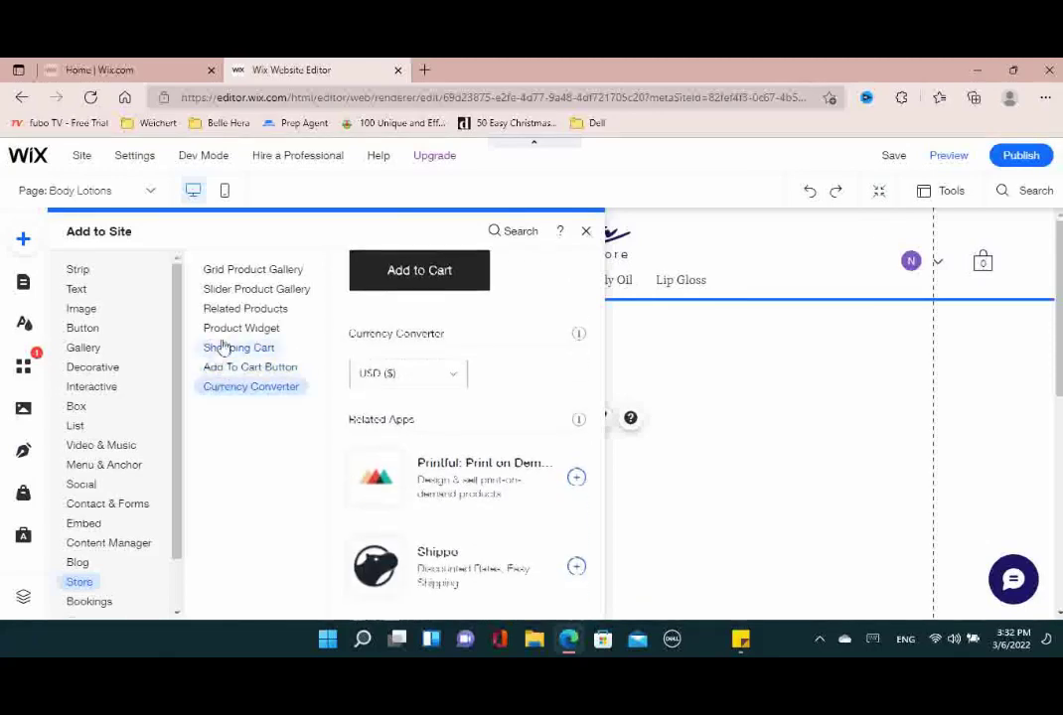
Add a Grid Product Gallery to the Body Lotions page and move it down to sit just below the header
{"action": "left_click", "coordinate": [243, 272]}
{"action": "left_click", "coordinate": [462, 378]}
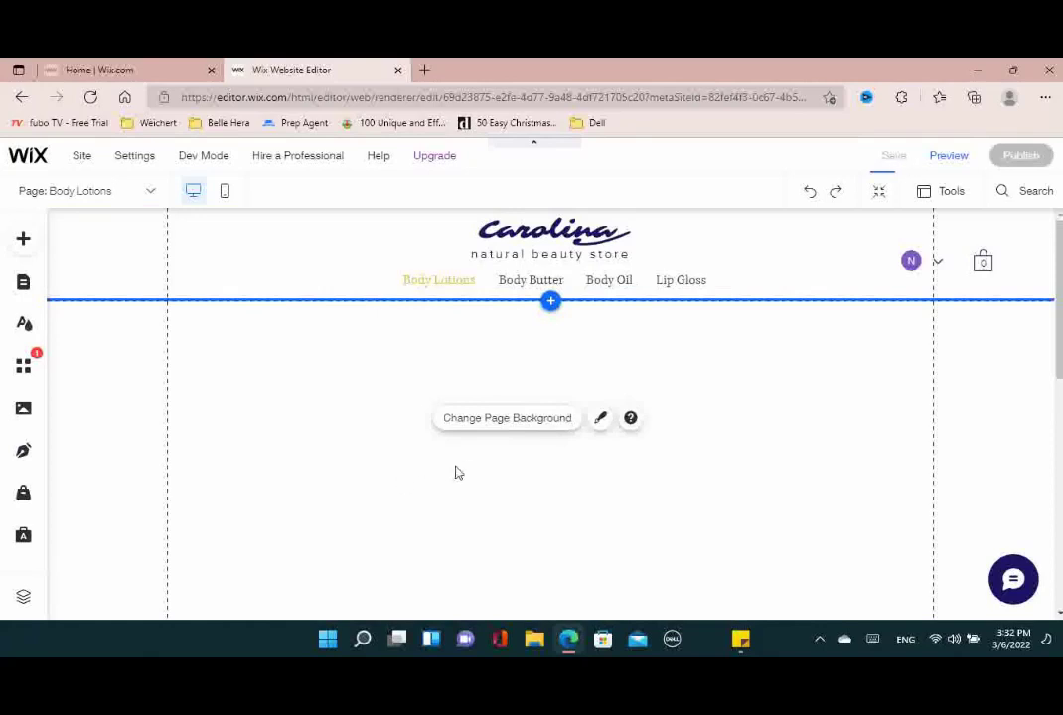
{"action": "scroll", "coordinate": [537, 465], "scroll_direction": "down", "scroll_amount": 1}
{"action": "scroll", "coordinate": [611, 482], "scroll_direction": "up", "scroll_amount": 1}
{"action": "scroll", "coordinate": [586, 501], "scroll_direction": "down", "scroll_amount": 1}
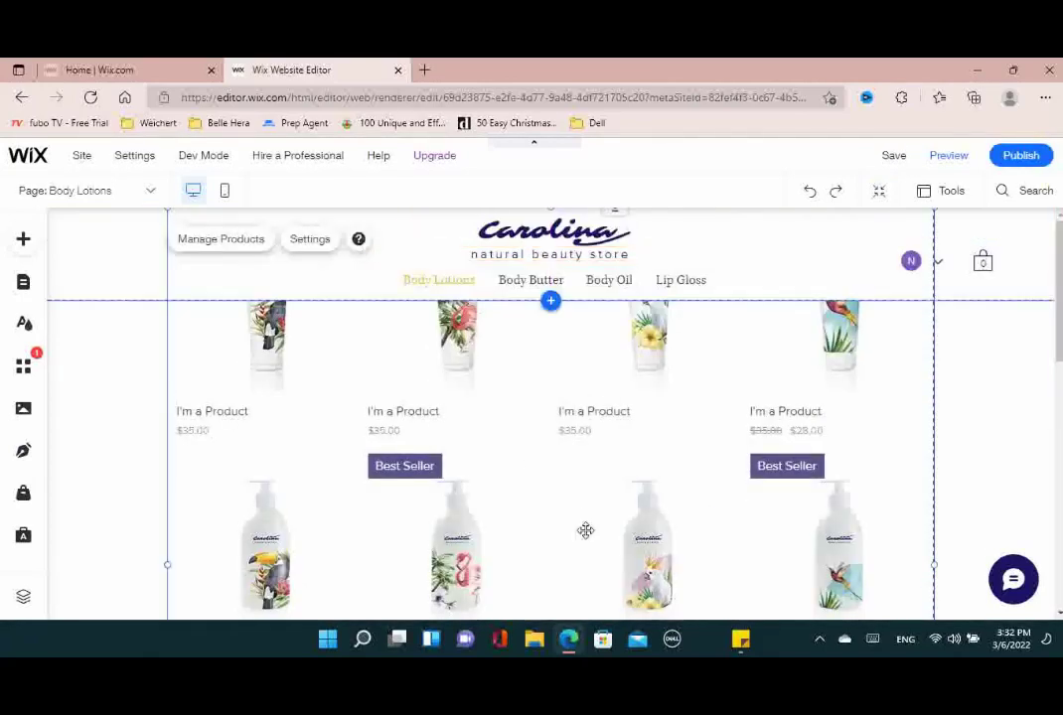
{"action": "left_click_drag", "start_coordinate": [563, 495], "coordinate": [564, 595]}
{"action": "scroll", "coordinate": [636, 542], "scroll_direction": "down", "scroll_amount": 5}
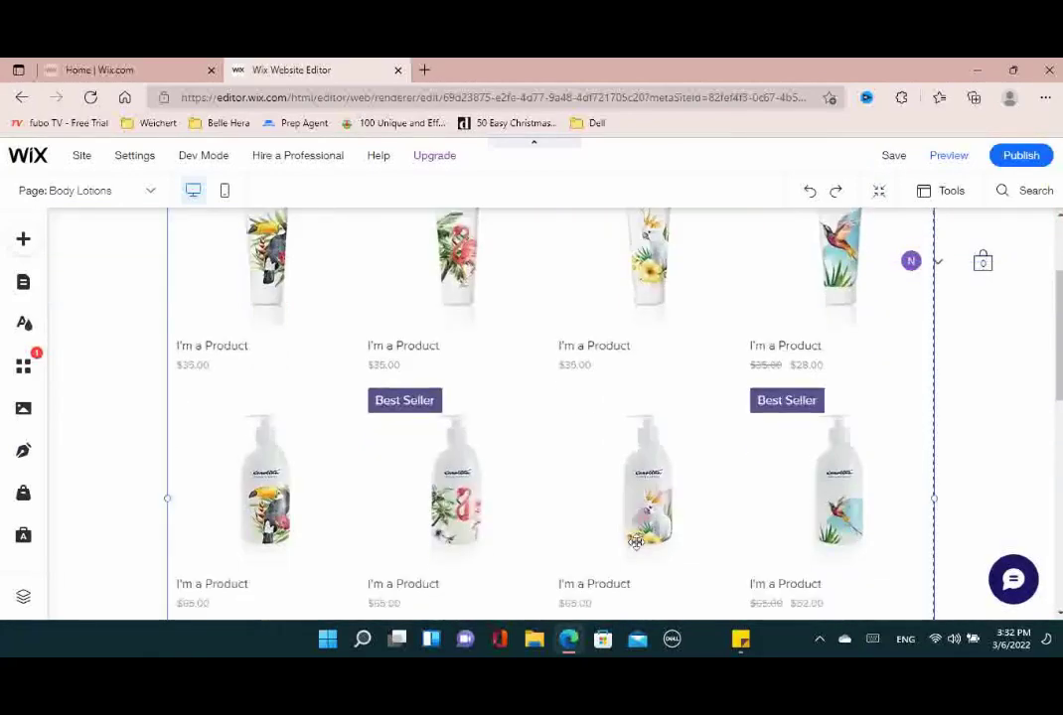
{"action": "scroll", "coordinate": [635, 541], "scroll_direction": "down", "scroll_amount": 5}
{"action": "scroll", "coordinate": [636, 541], "scroll_direction": "up", "scroll_amount": 10}
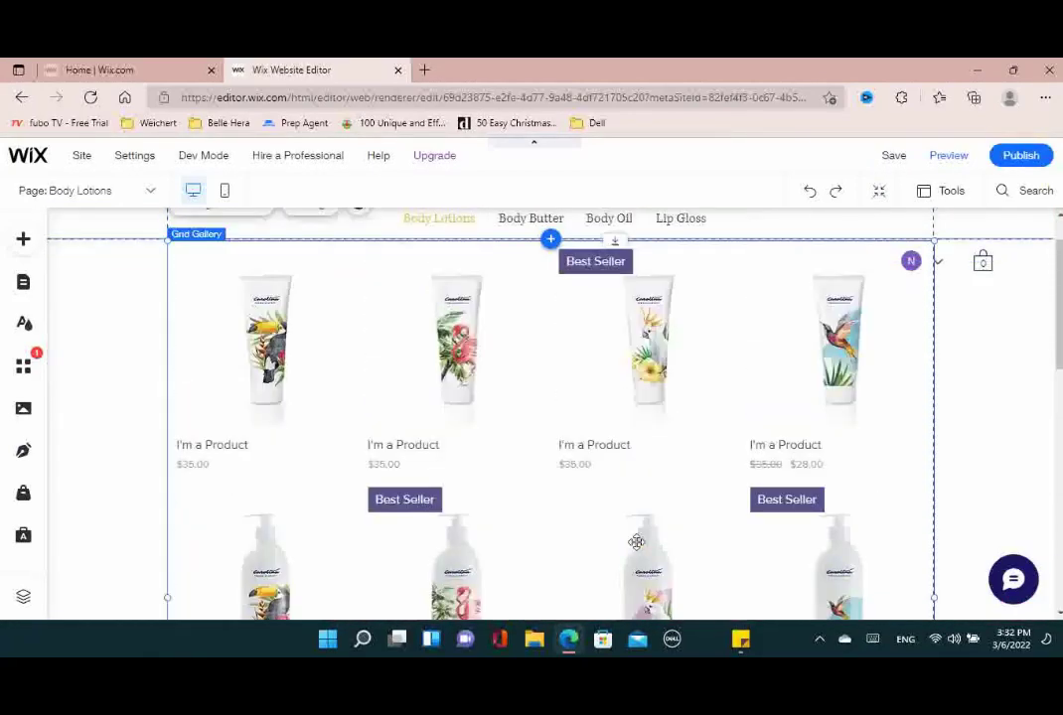
Open the gallery's product management list and open the product with SKU 0001 for editing
{"action": "left_click", "coordinate": [246, 277]}
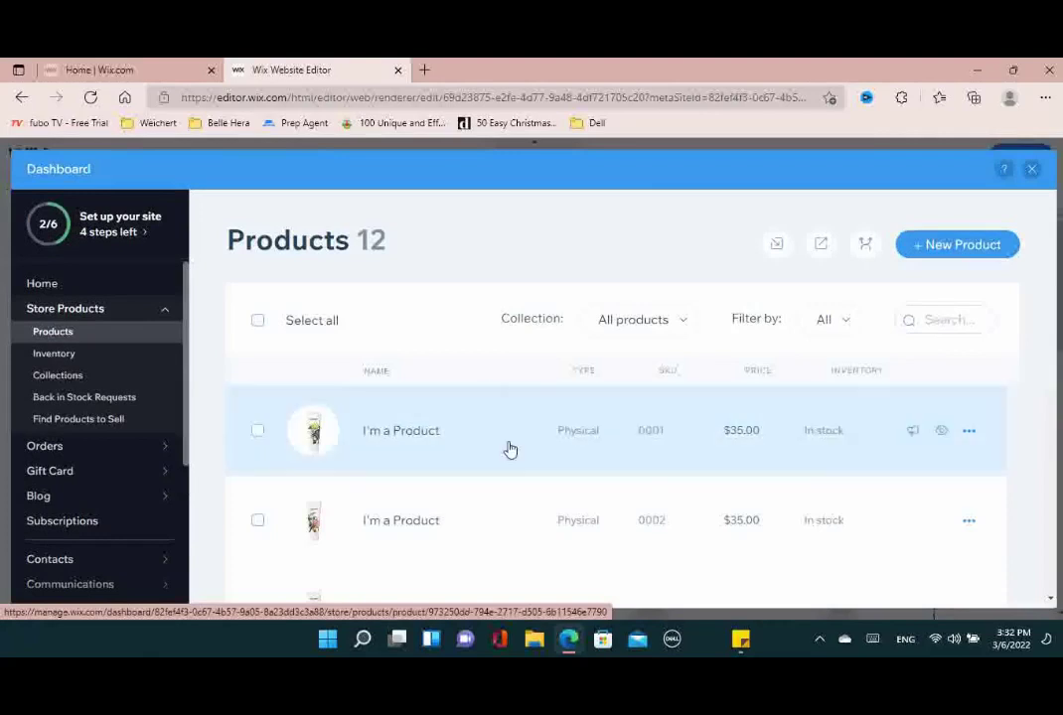
{"action": "scroll", "coordinate": [655, 445], "scroll_direction": "down", "scroll_amount": 8}
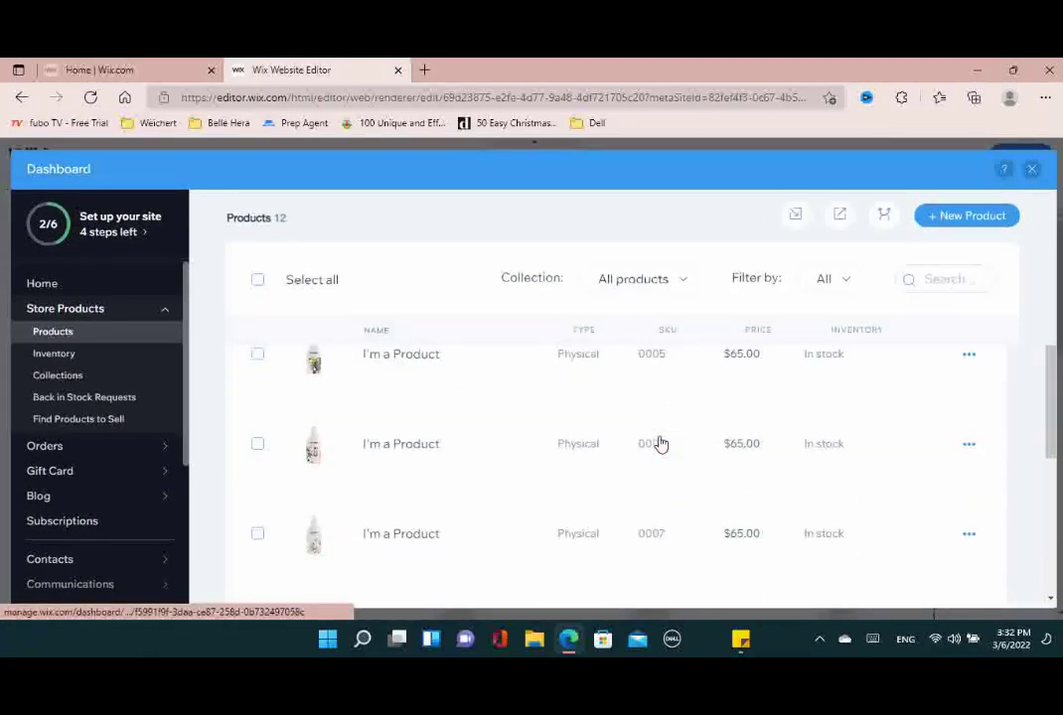
{"action": "scroll", "coordinate": [660, 447], "scroll_direction": "up", "scroll_amount": 6}
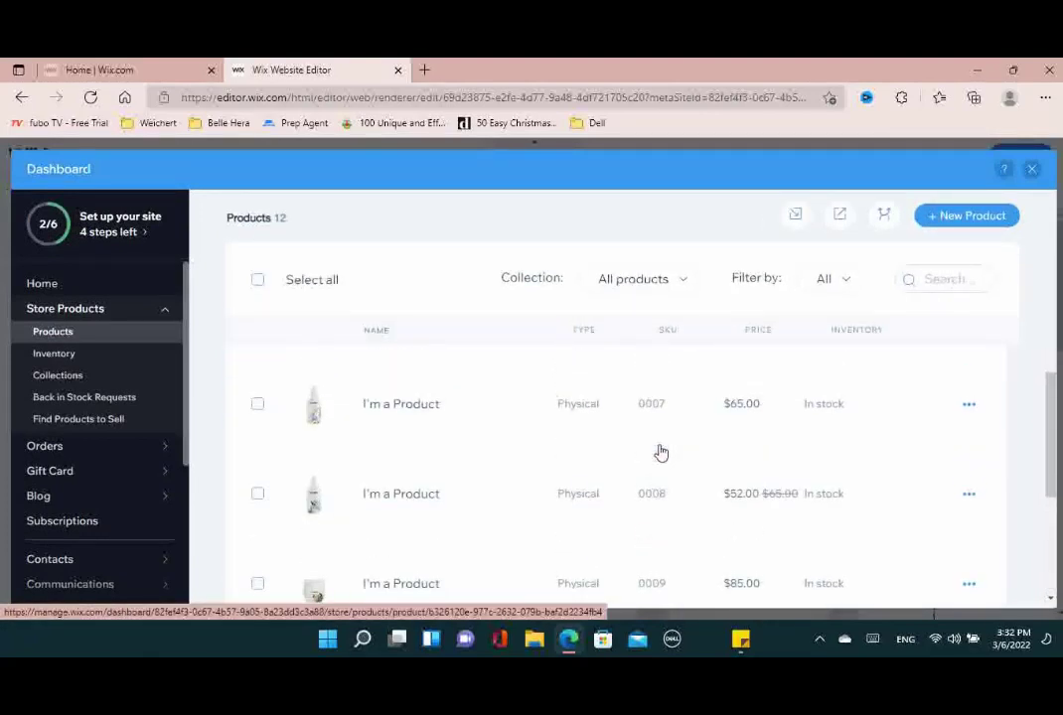
{"action": "scroll", "coordinate": [660, 449], "scroll_direction": "up", "scroll_amount": 3}
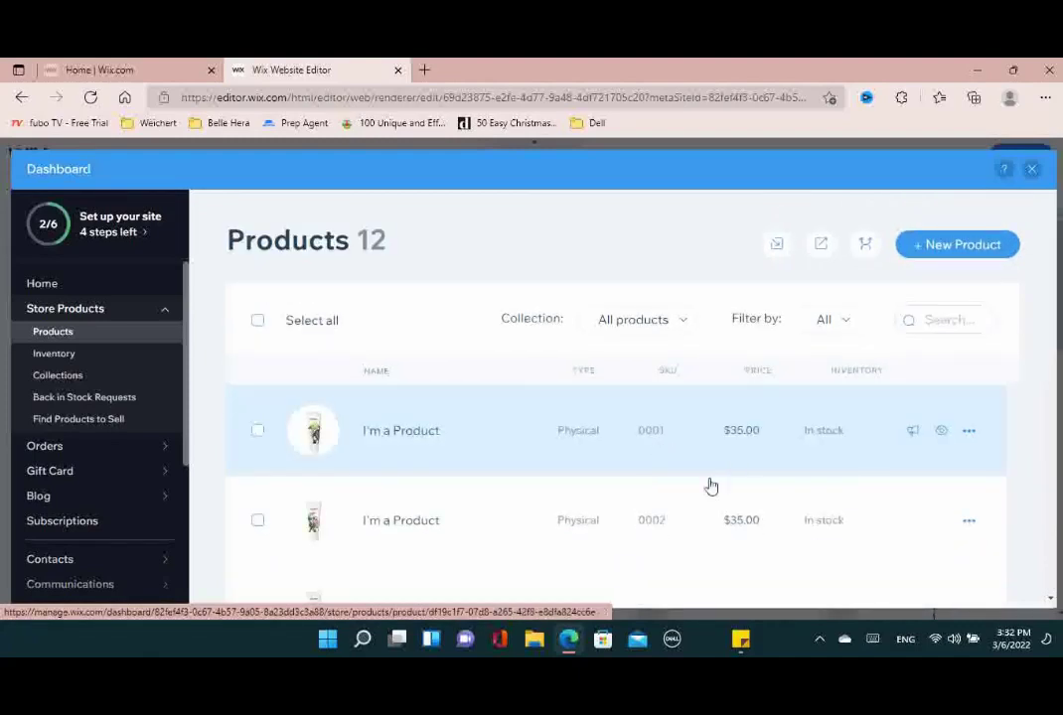
{"action": "left_click", "coordinate": [485, 459]}
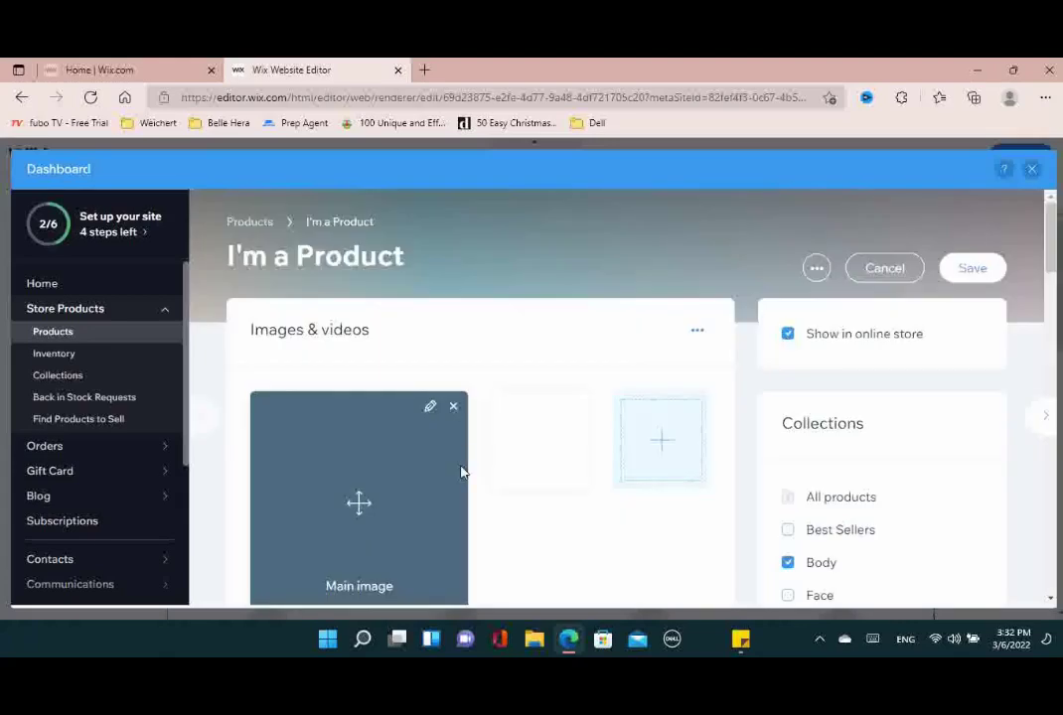
Rename the product as "Vanilla Body Lotion" in its basic info
{"action": "scroll", "coordinate": [944, 446], "scroll_direction": "down", "scroll_amount": 3}
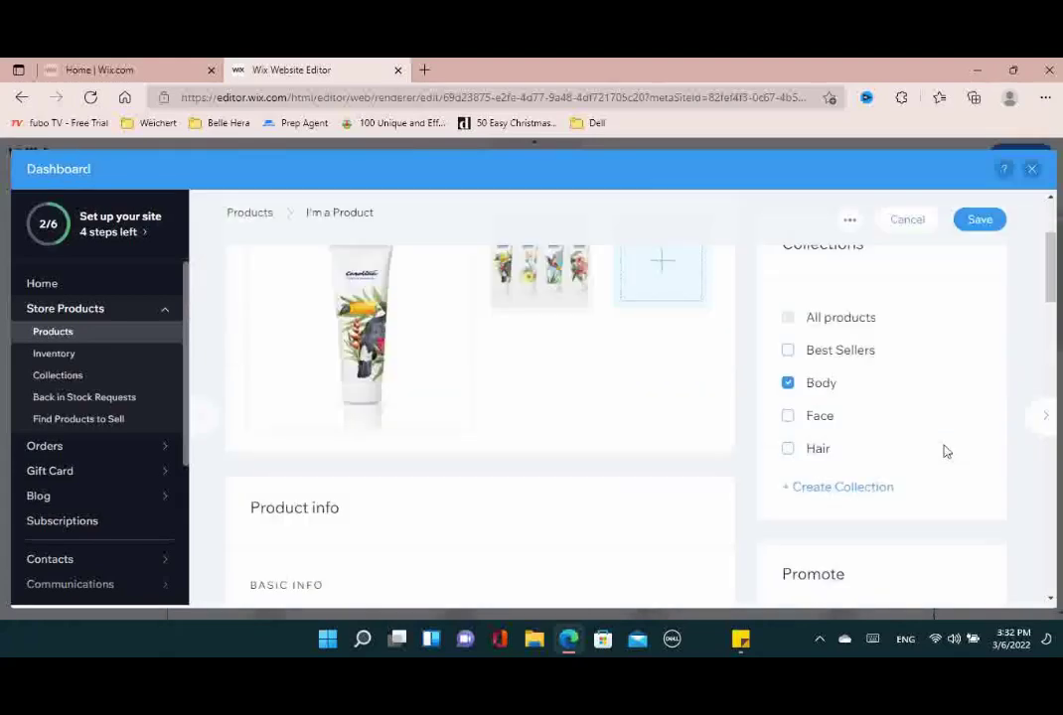
{"action": "scroll", "coordinate": [555, 477], "scroll_direction": "down", "scroll_amount": 1}
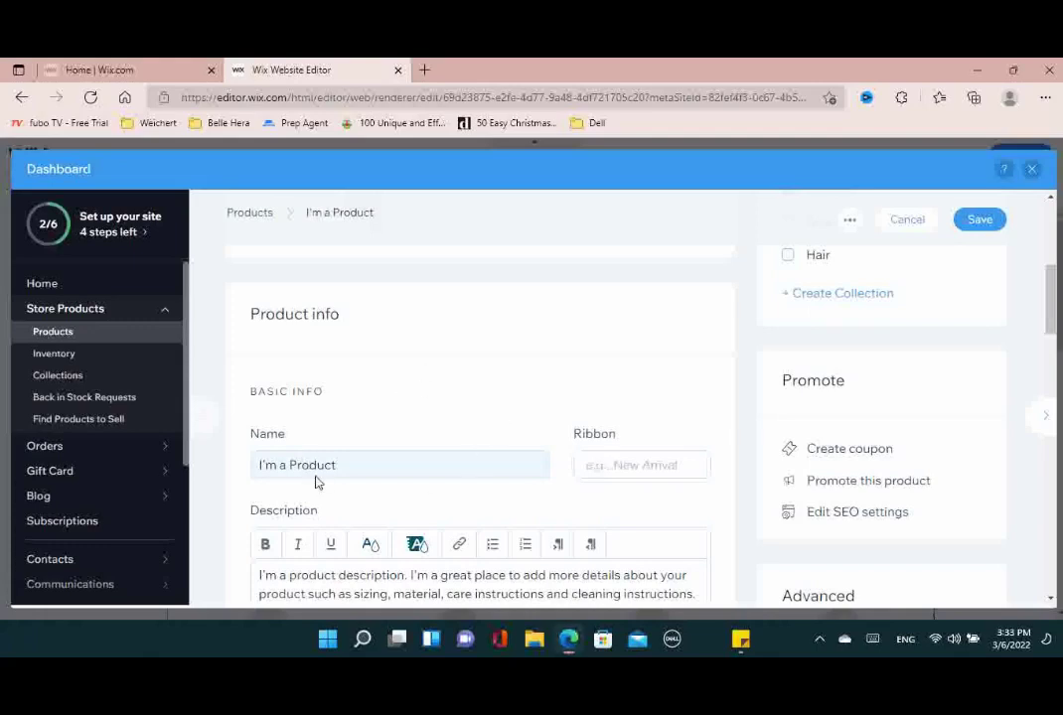
{"action": "left_click_drag", "start_coordinate": [338, 467], "coordinate": [278, 465]}
{"action": "scroll", "coordinate": [335, 444], "scroll_direction": "down", "scroll_amount": 2}
{"action": "left_click", "coordinate": [341, 277]}
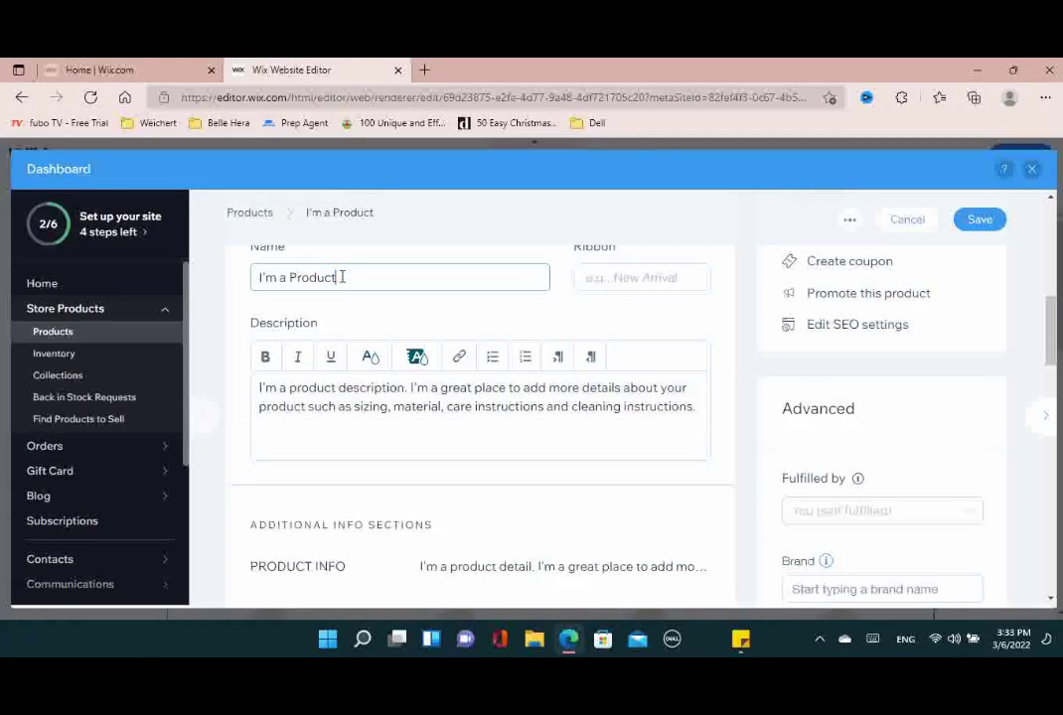
{"action": "key", "text": "BackSpace"}
{"action": "key", "text": "BackSpace"}
{"action": "key", "text": "BackSpace"}
{"action": "key", "text": "BackSpace"}
{"action": "key", "text": "BackSpace"}
{"action": "key", "text": "BackSpace"}
{"action": "key", "text": "BackSpace"}
{"action": "key", "text": "BackSpace"}
{"action": "key", "text": "BackSpace"}
{"action": "key", "text": "BackSpace"}
{"action": "key", "text": "BackSpace"}
{"action": "key", "text": "BackSpace"}
{"action": "key", "text": "BackSpace"}
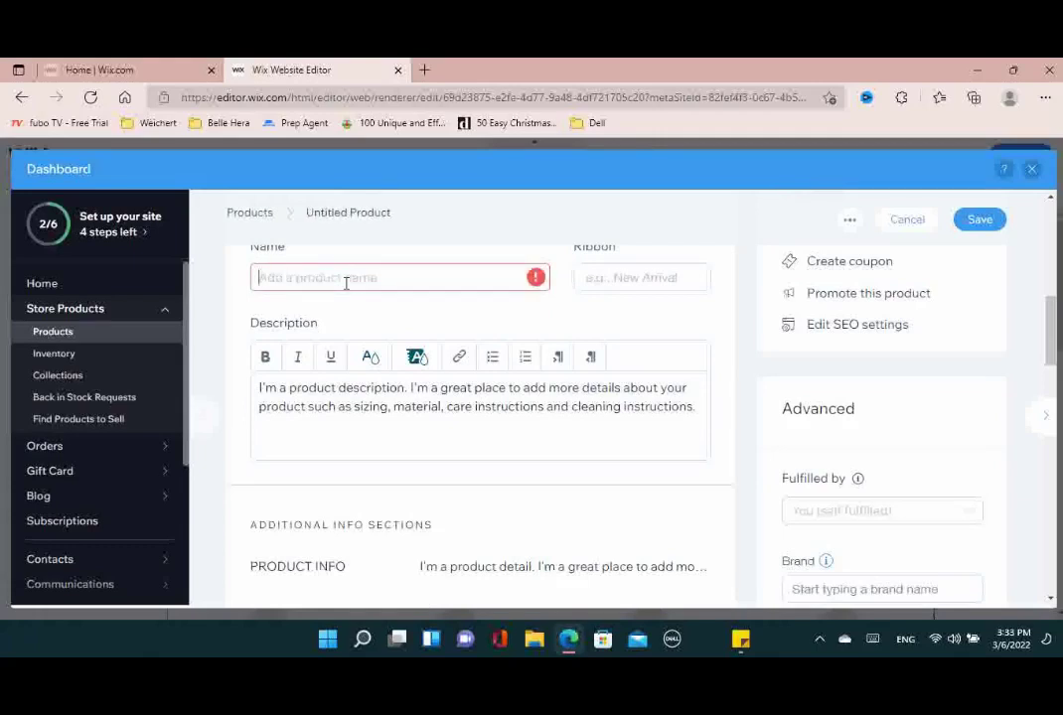
{"action": "type", "text": "Vanilla Body Lotion"}
Add the ribbon "New Arrivals" to the Vanilla Body Lotion product
{"action": "left_click", "coordinate": [636, 283]}
{"action": "type", "text": "New"}
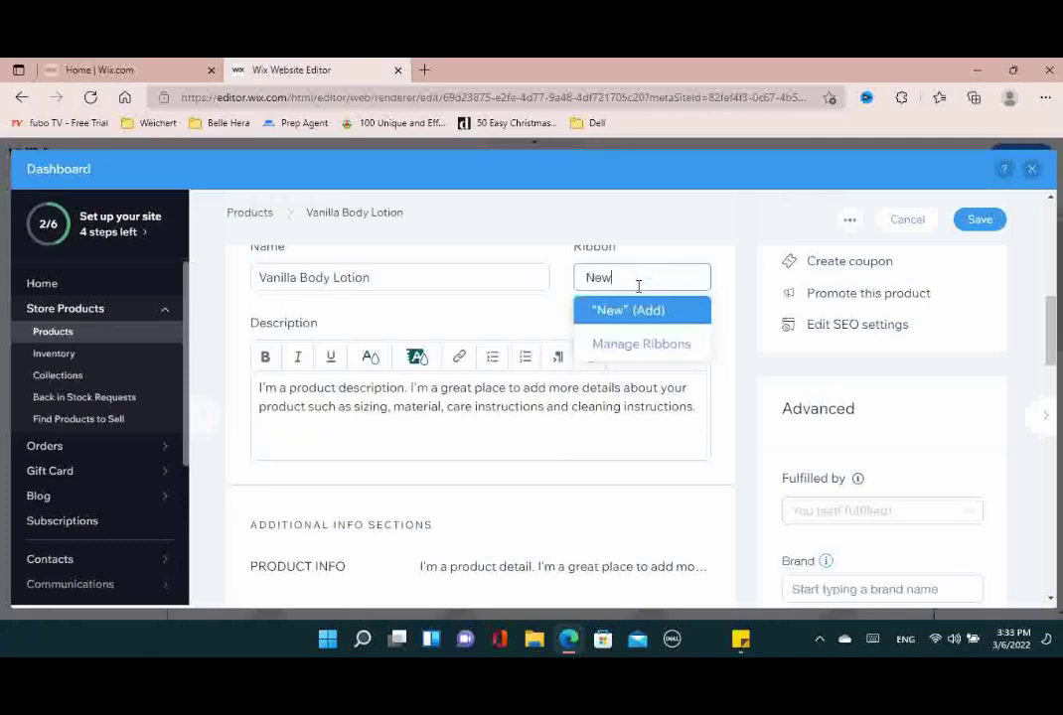
{"action": "type", "text": " Arrival"}
{"action": "key", "text": "BackSpace"}
{"action": "key", "text": "BackSpace"}
{"action": "type", "text": "val"}
{"action": "key", "text": "Return"}
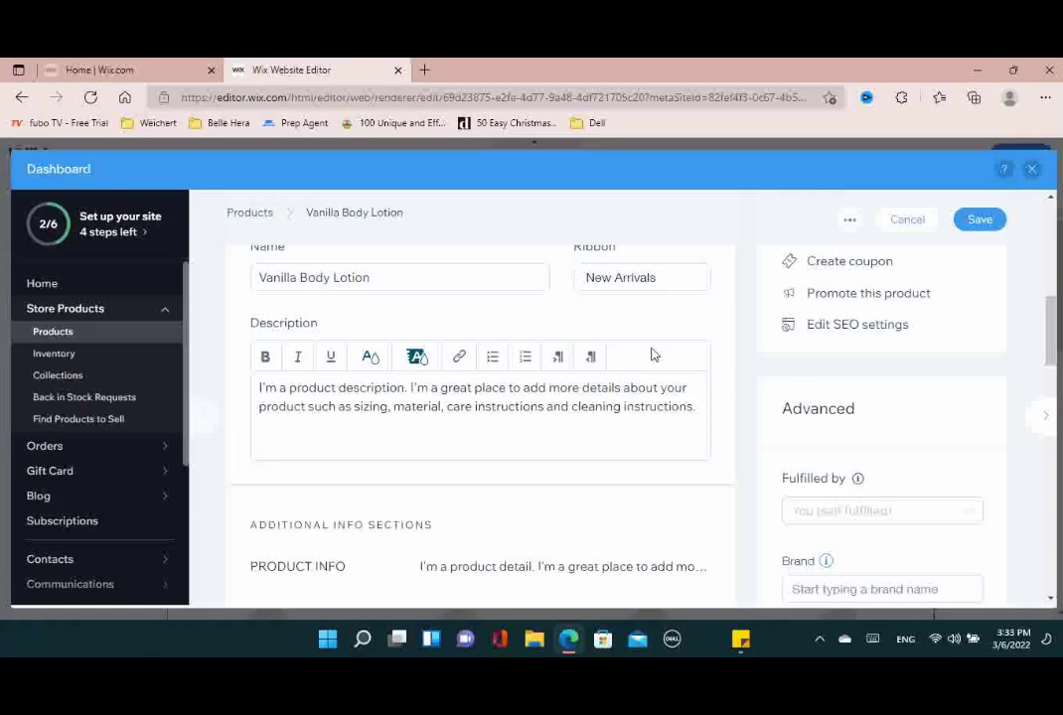
Assign the product to the Best Sellers collection and to a newly created collection named "Essentials"
{"action": "scroll", "coordinate": [642, 371], "scroll_direction": "up", "scroll_amount": 5}
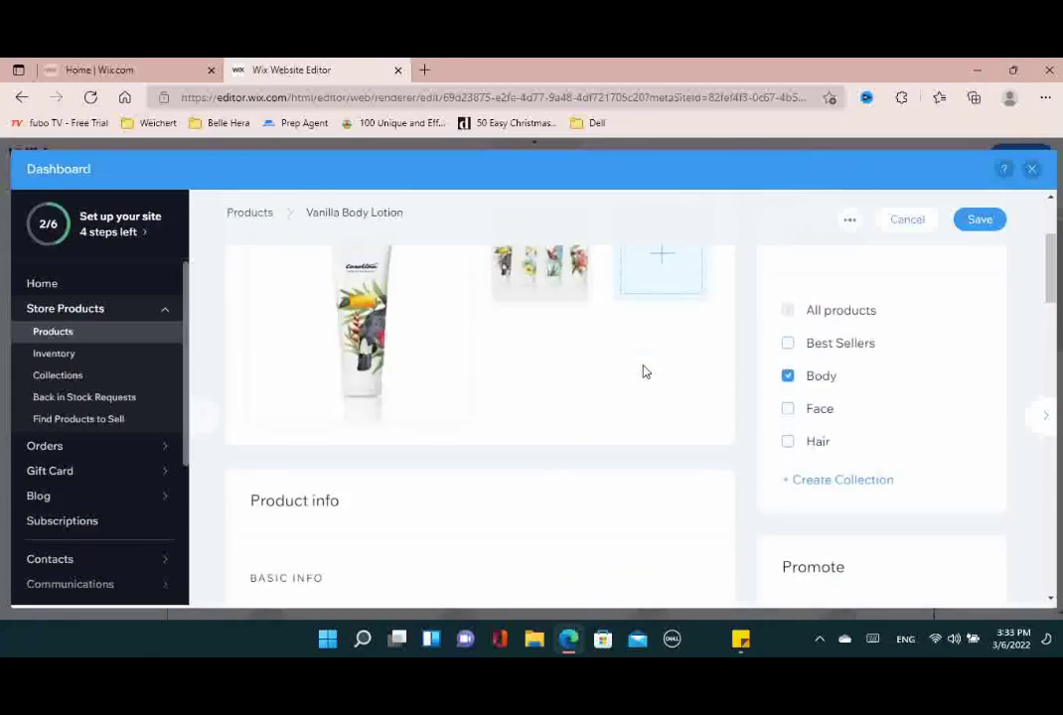
{"action": "scroll", "coordinate": [642, 371], "scroll_direction": "down", "scroll_amount": 2}
{"action": "scroll", "coordinate": [641, 372], "scroll_direction": "up", "scroll_amount": 1}
{"action": "scroll", "coordinate": [642, 372], "scroll_direction": "up", "scroll_amount": 1}
{"action": "scroll", "coordinate": [820, 437], "scroll_direction": "up", "scroll_amount": 1}
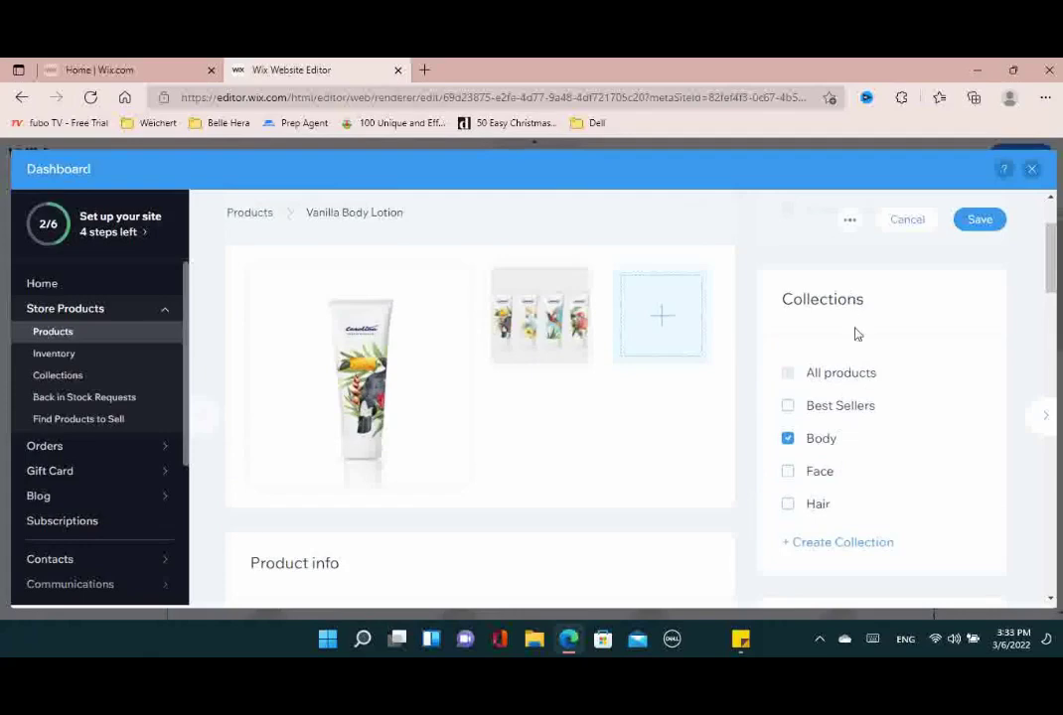
{"action": "scroll", "coordinate": [859, 442], "scroll_direction": "down", "scroll_amount": 3}
{"action": "scroll", "coordinate": [850, 452], "scroll_direction": "down", "scroll_amount": 1}
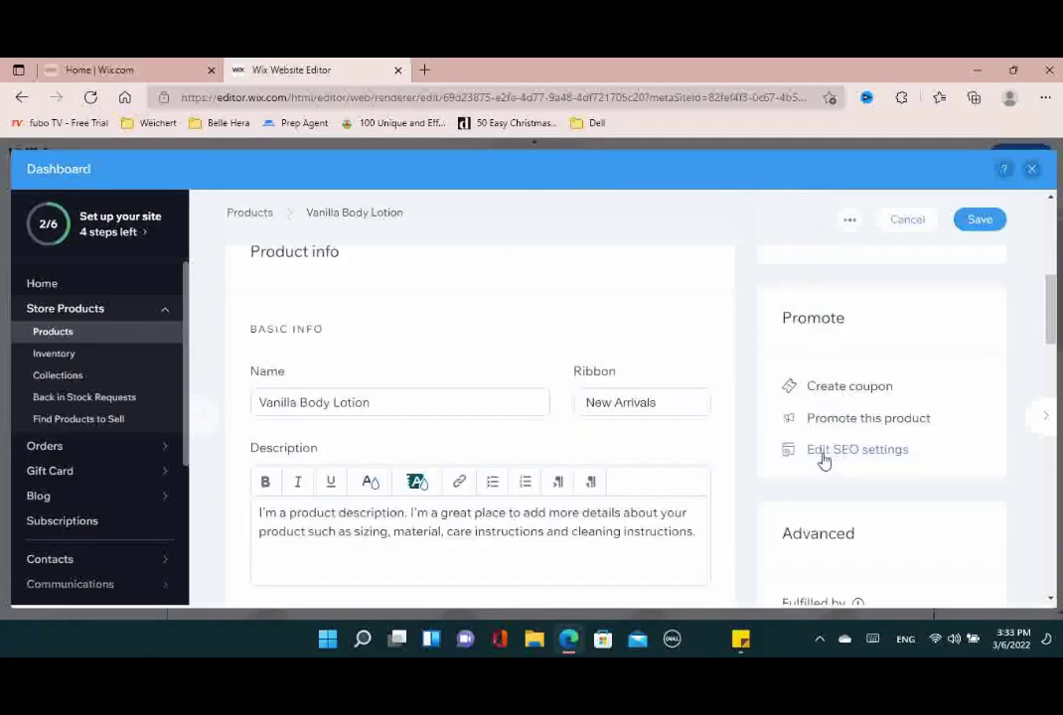
{"action": "scroll", "coordinate": [680, 458], "scroll_direction": "up", "scroll_amount": 2}
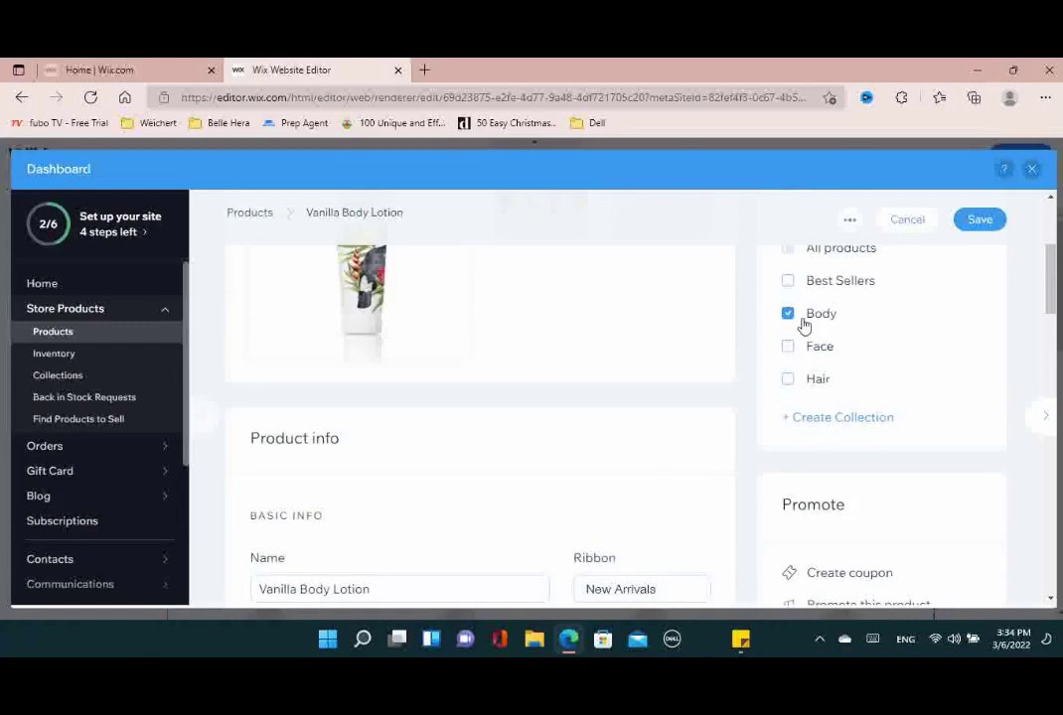
{"action": "left_click", "coordinate": [835, 417]}
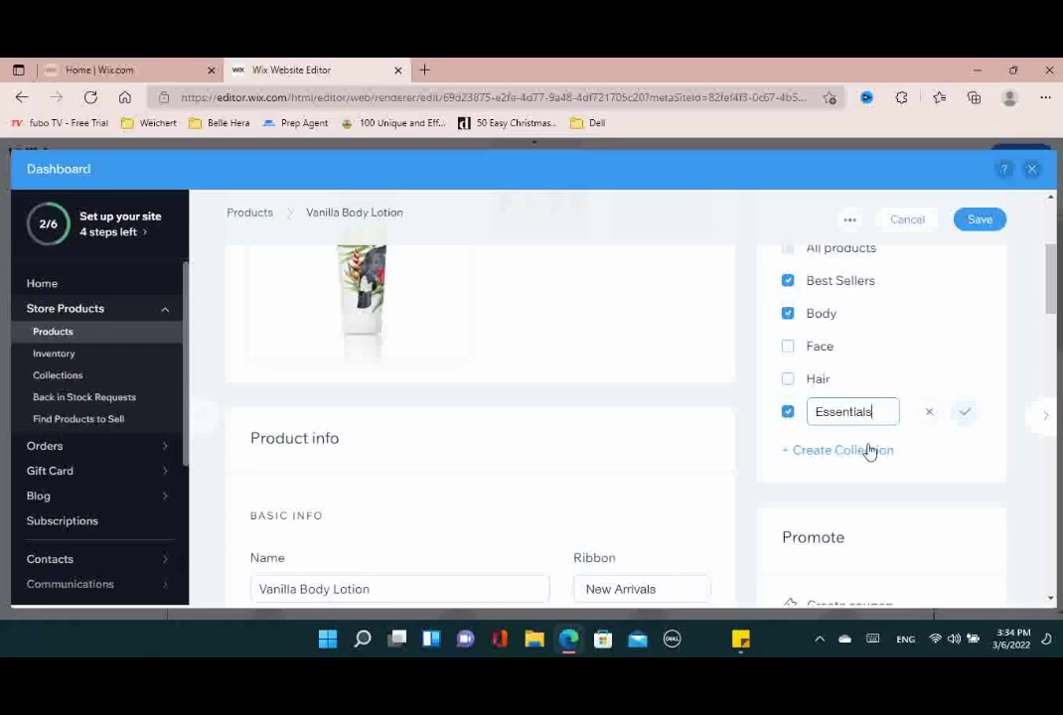
{"action": "left_click", "coordinate": [963, 415]}
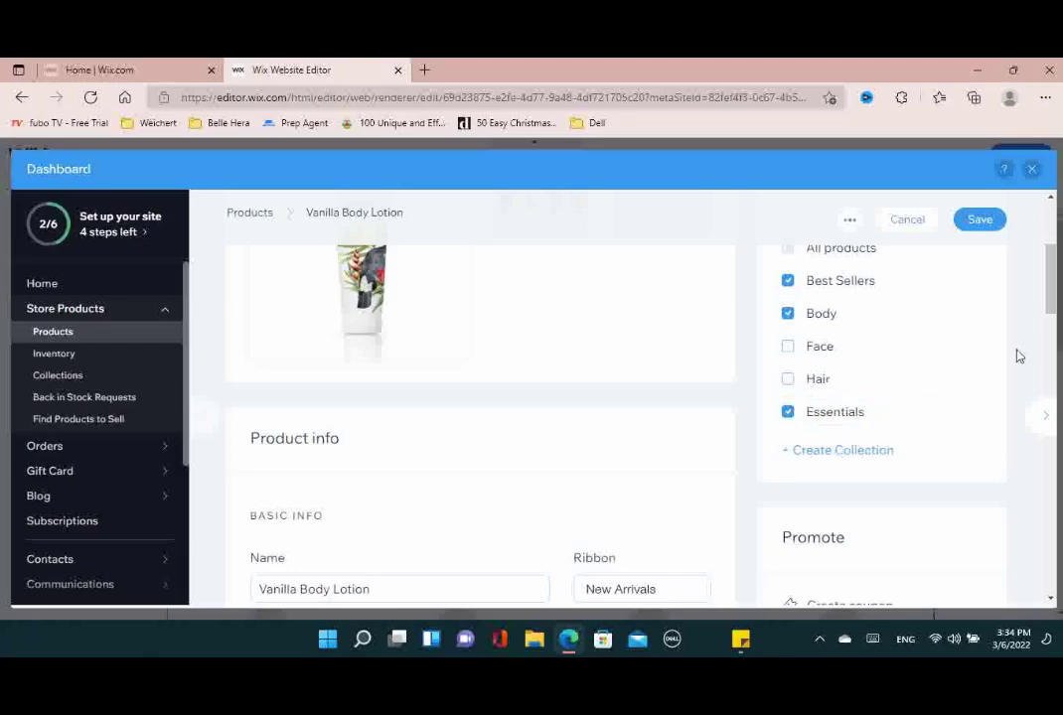
Retitle the product's PRODUCT INFO additional info section as "STORE POLICY"
{"action": "scroll", "coordinate": [1018, 355], "scroll_direction": "down", "scroll_amount": 5}
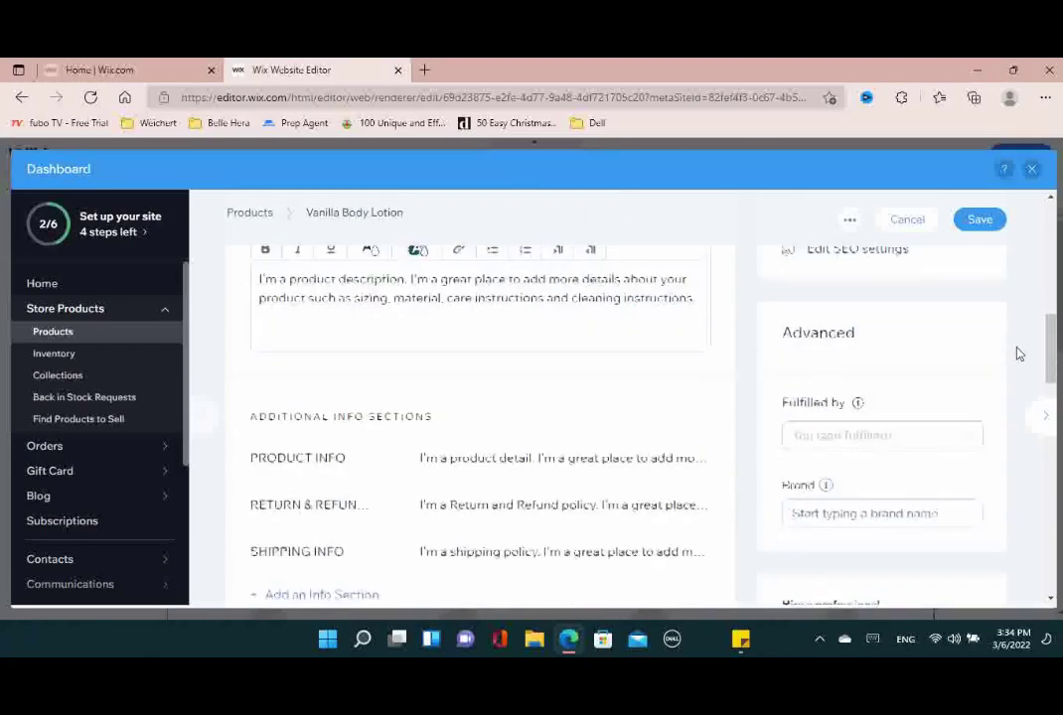
{"action": "scroll", "coordinate": [1018, 355], "scroll_direction": "down", "scroll_amount": 1}
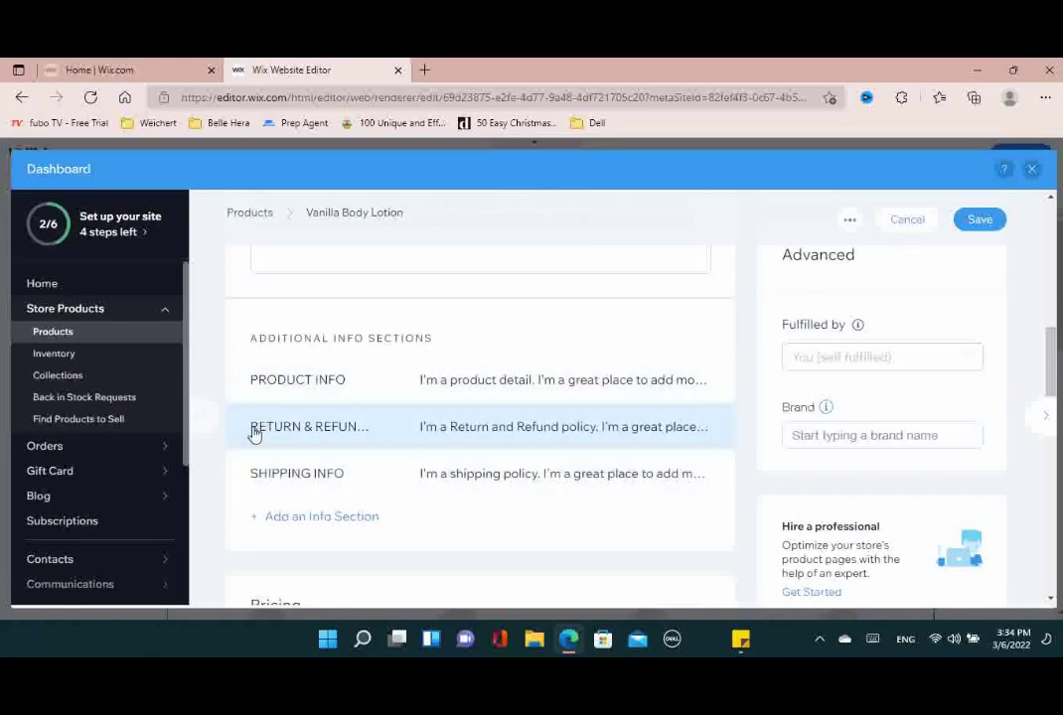
{"action": "left_click", "coordinate": [485, 389]}
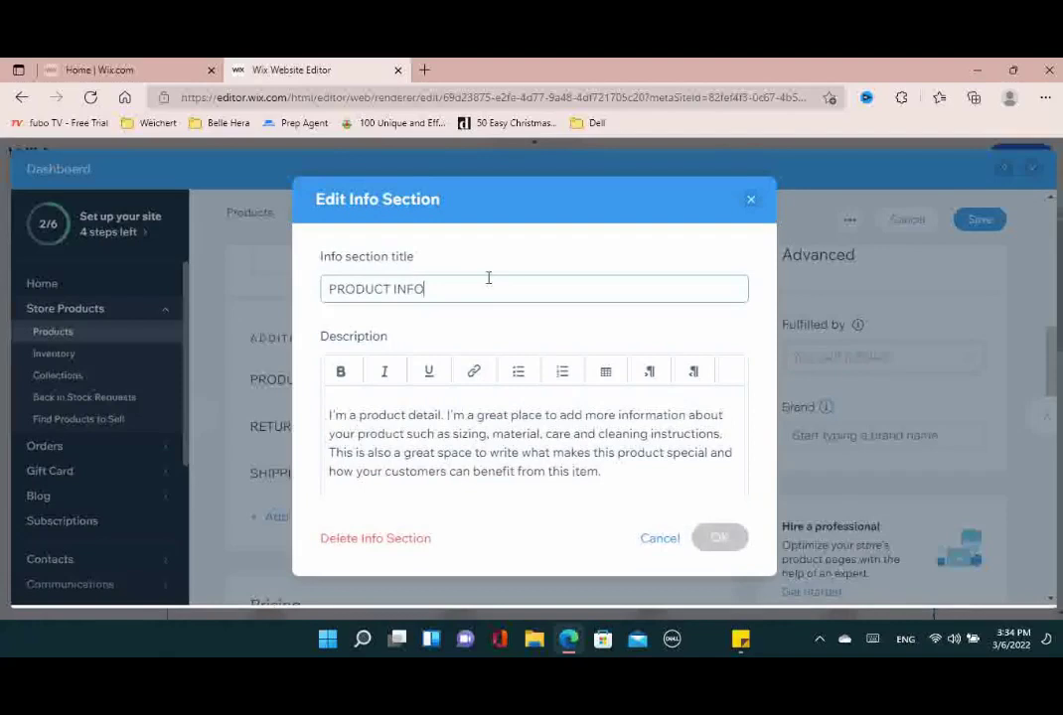
{"action": "key", "text": "BackSpace"}
{"action": "key", "text": "BackSpace"}
{"action": "key", "text": "BackSpace"}
{"action": "key", "text": "BackSpace"}
{"action": "key", "text": "BackSpace"}
{"action": "key", "text": "BackSpace"}
{"action": "key", "text": "BackSpace"}
{"action": "key", "text": "BackSpace"}
{"action": "key", "text": "BackSpace"}
{"action": "key", "text": "BackSpace"}
{"action": "key", "text": "BackSpace"}
{"action": "key", "text": "BackSpace"}
{"action": "type", "text": "S"}
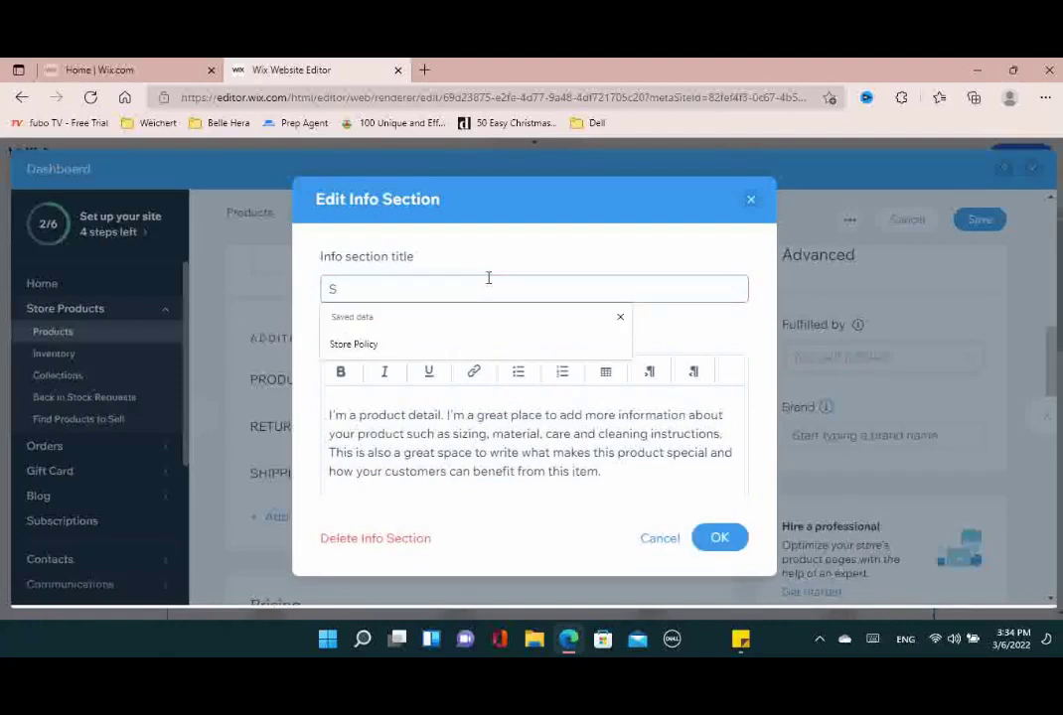
{"action": "key", "text": "BackSpace"}
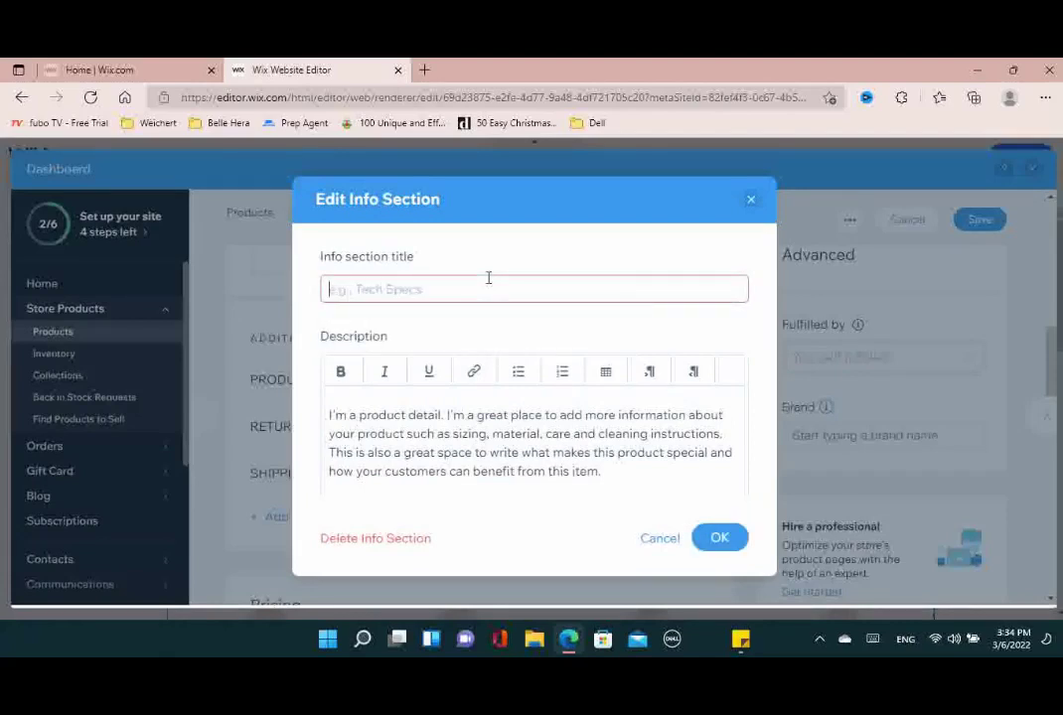
{"action": "type", "text": "STOST"}
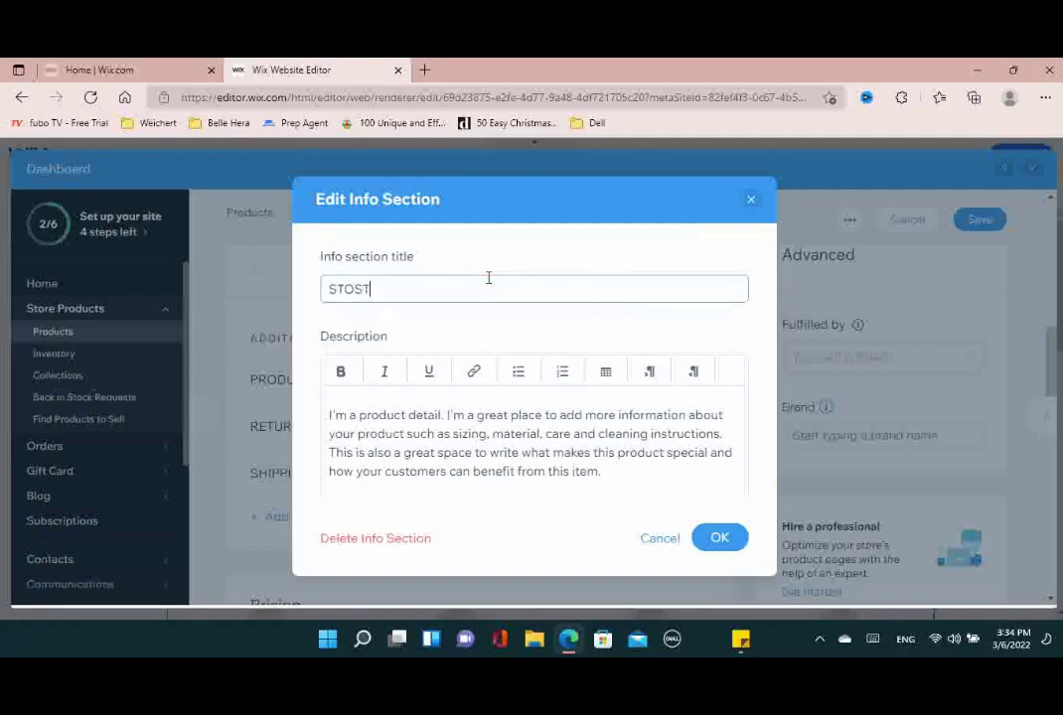
{"action": "key", "text": "BackSpace"}
{"action": "key", "text": "BackSpace"}
{"action": "type", "text": "RE POLICY"}
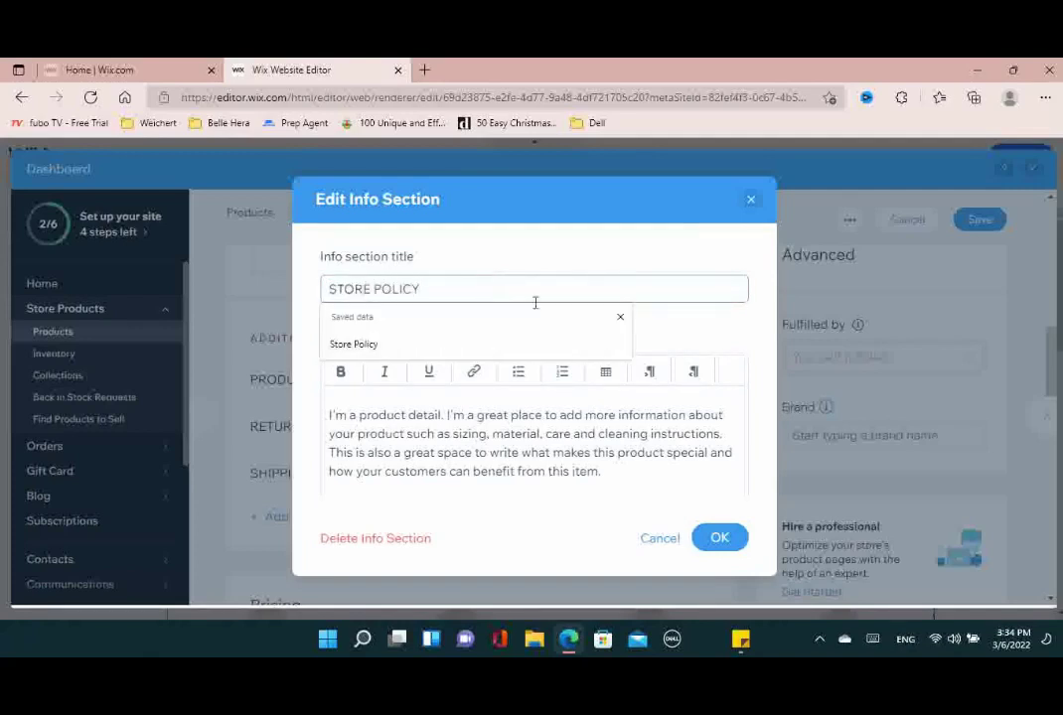
{"action": "left_click", "coordinate": [666, 338]}
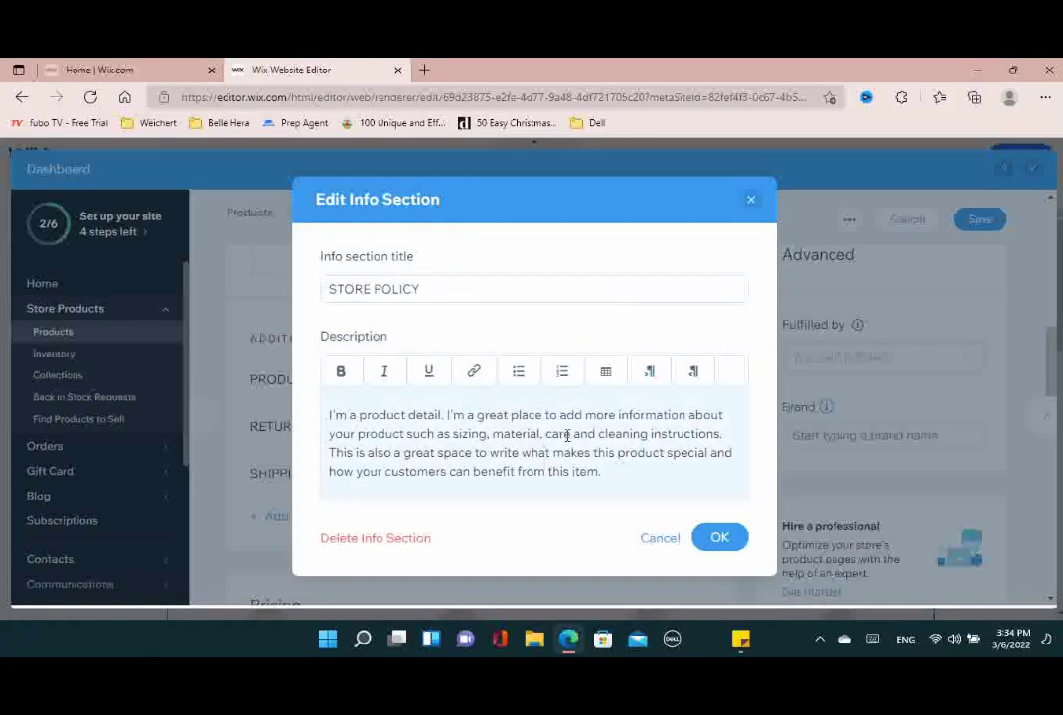
Replace the STORE POLICY section's placeholder description with the store policy paragraph copied from the sticky note, and confirm the section
{"action": "left_click_drag", "start_coordinate": [616, 475], "coordinate": [316, 430]}
{"action": "key", "text": "BackSpace"}
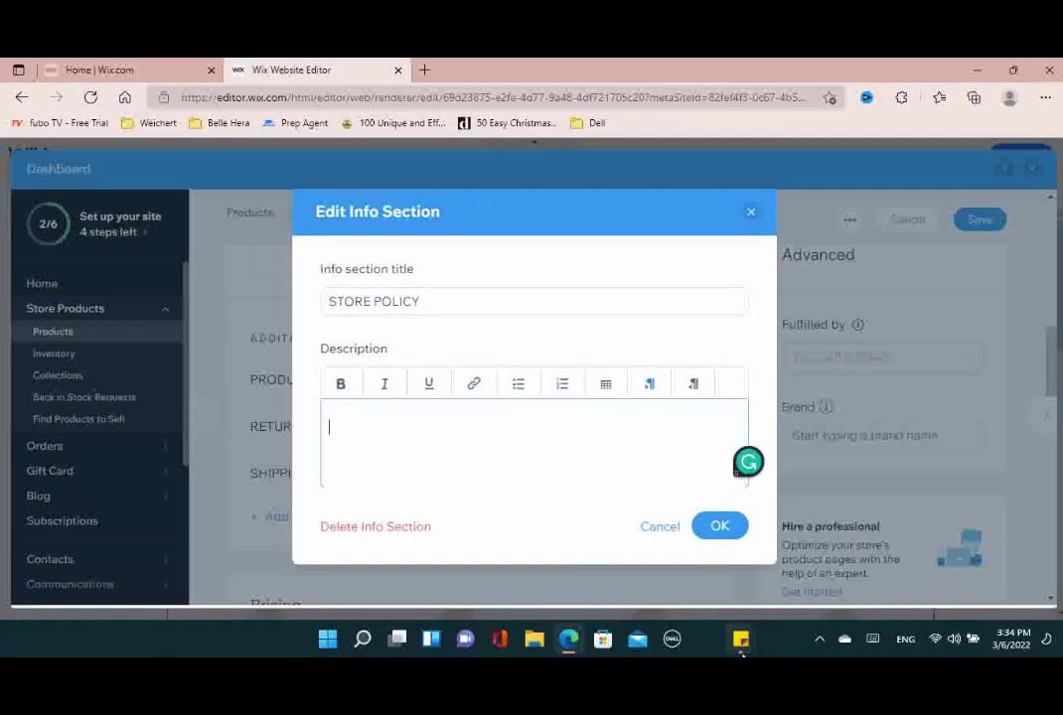
{"action": "mouse_move", "coordinate": [743, 637]}
{"action": "mouse_move", "coordinate": [763, 584]}
{"action": "left_click", "coordinate": [702, 583]}
{"action": "left_click_drag", "start_coordinate": [890, 127], "coordinate": [1025, 288]}
{"action": "key", "text": "ctrl+c"}
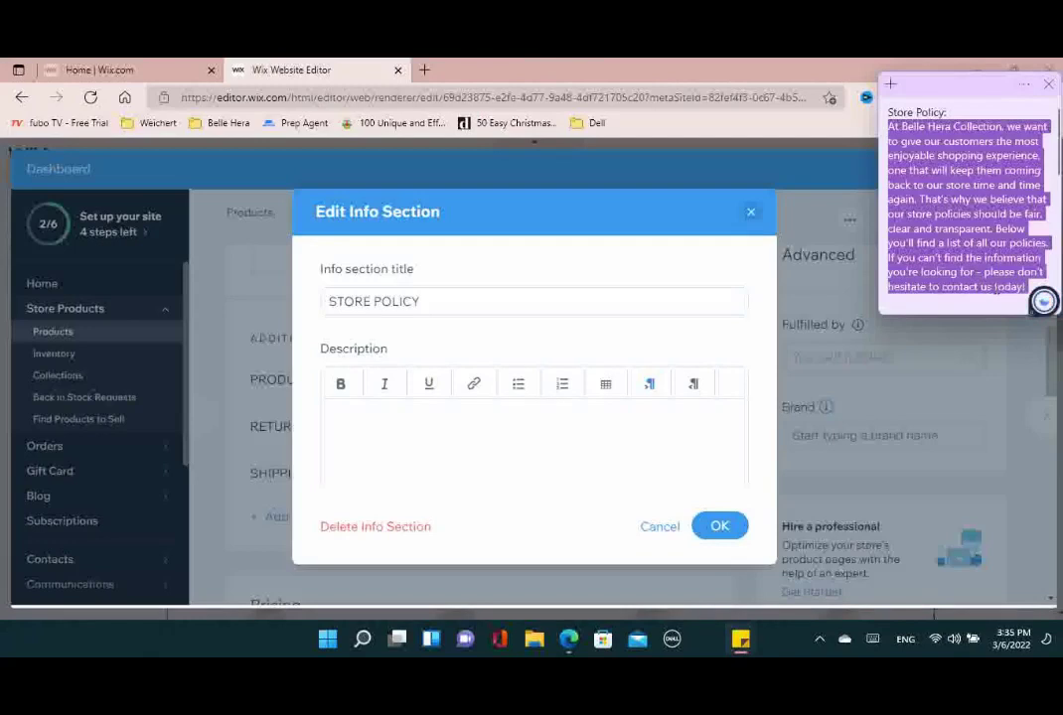
{"action": "left_click", "coordinate": [565, 429]}
{"action": "key", "text": "ctrl+v"}
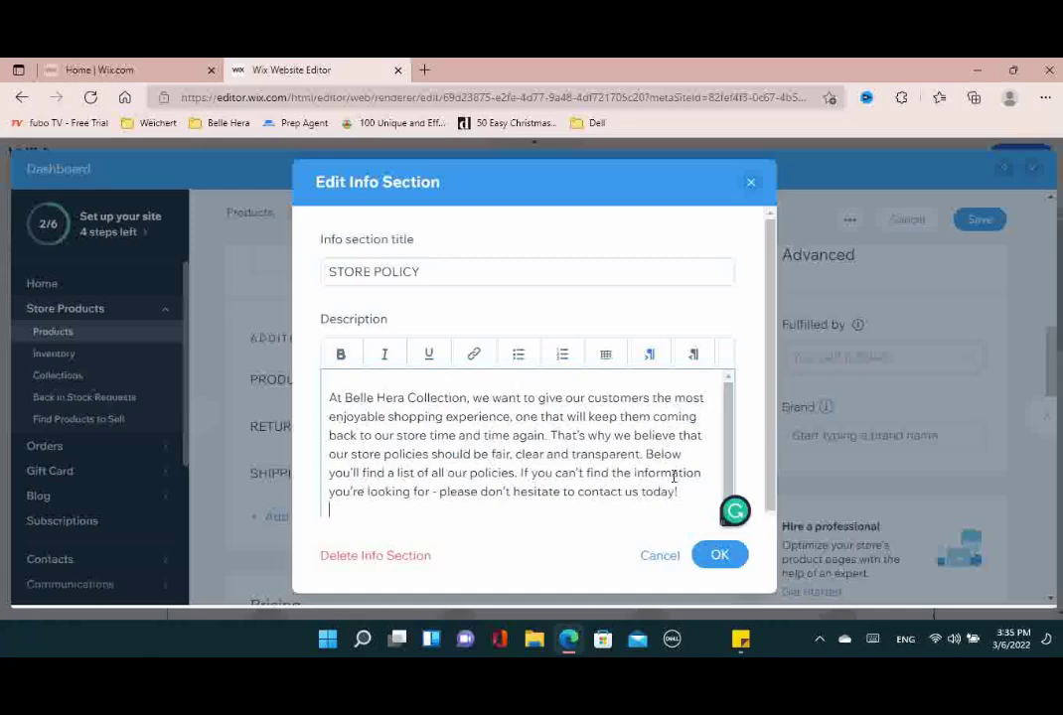
{"action": "left_click", "coordinate": [726, 565]}
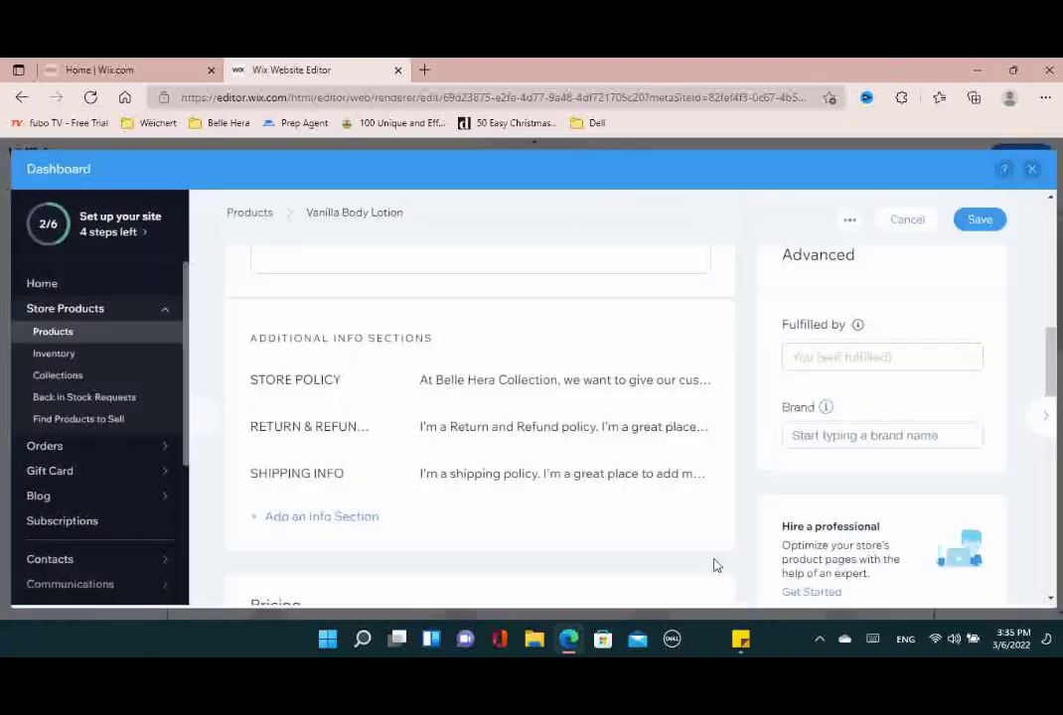
Replace the RETURN & REFUND POLICY section's description with the return policy text copied from the sticky note, and confirm the section
{"action": "left_click", "coordinate": [520, 437]}
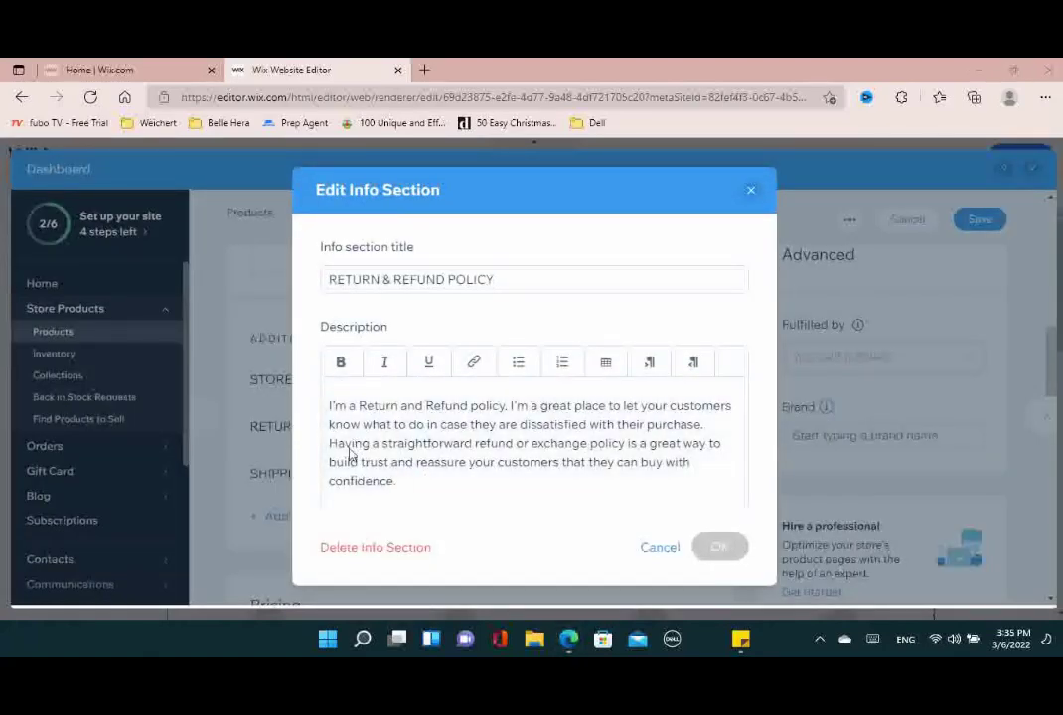
{"action": "left_click_drag", "start_coordinate": [328, 405], "coordinate": [395, 482]}
{"action": "key", "text": "BackSpace"}
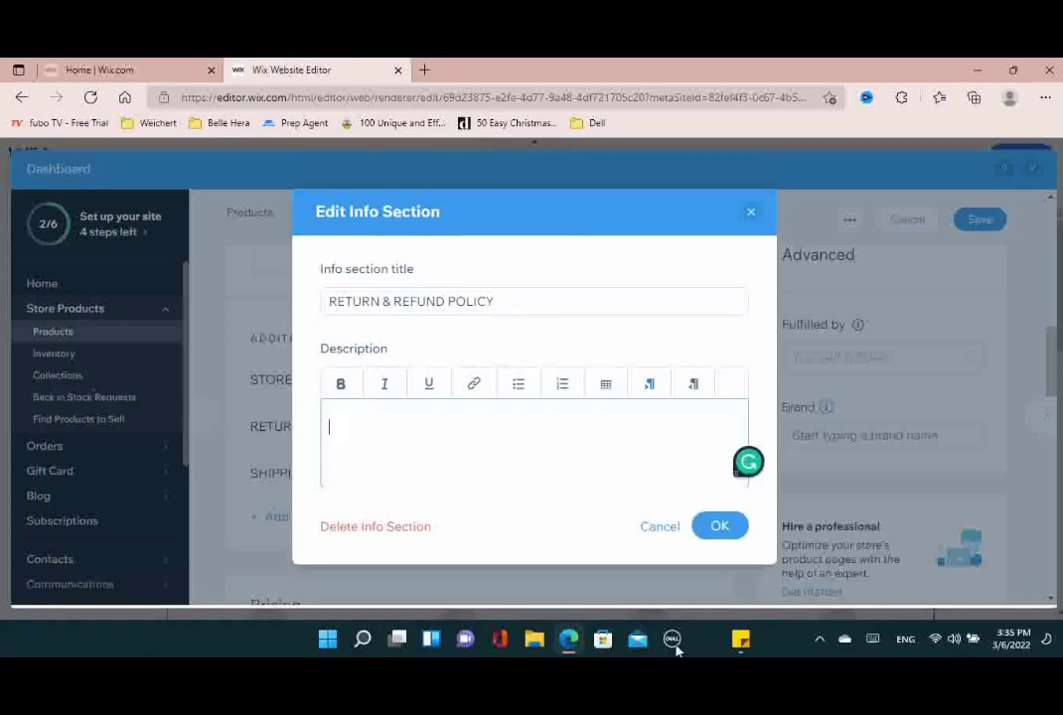
{"action": "mouse_move", "coordinate": [740, 639]}
{"action": "left_click", "coordinate": [778, 552]}
{"action": "scroll", "coordinate": [1043, 300], "scroll_direction": "down", "scroll_amount": 4}
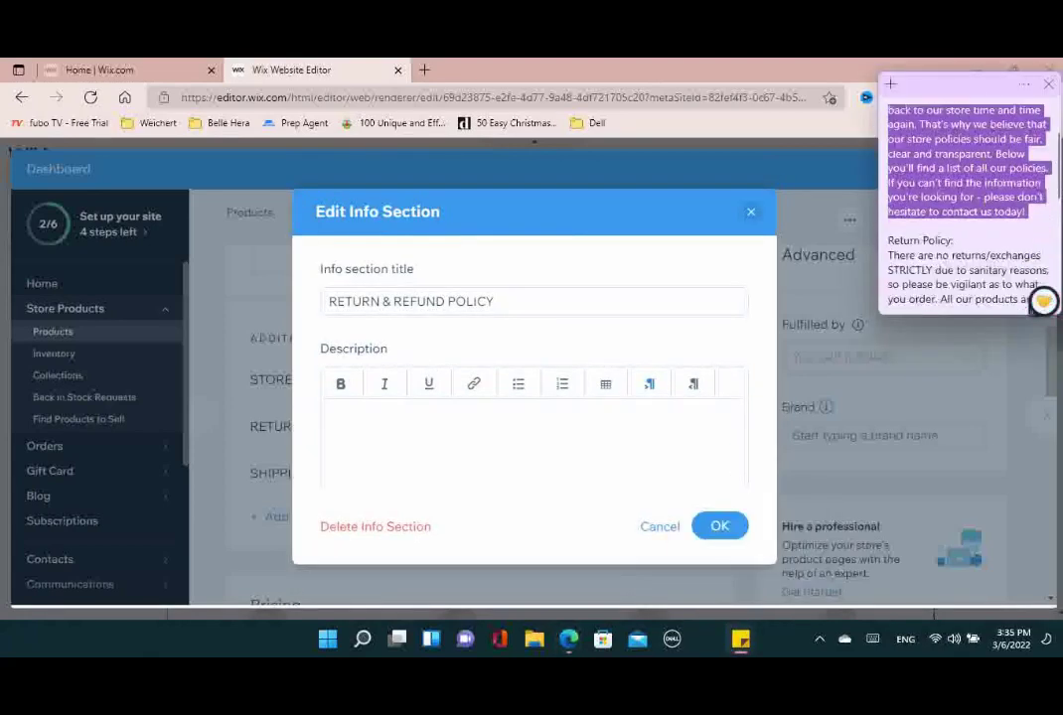
{"action": "left_click_drag", "start_coordinate": [891, 183], "coordinate": [951, 277]}
{"action": "key", "text": "ctrl+c"}
{"action": "left_click", "coordinate": [556, 435]}
{"action": "key", "text": "ctrl+v"}
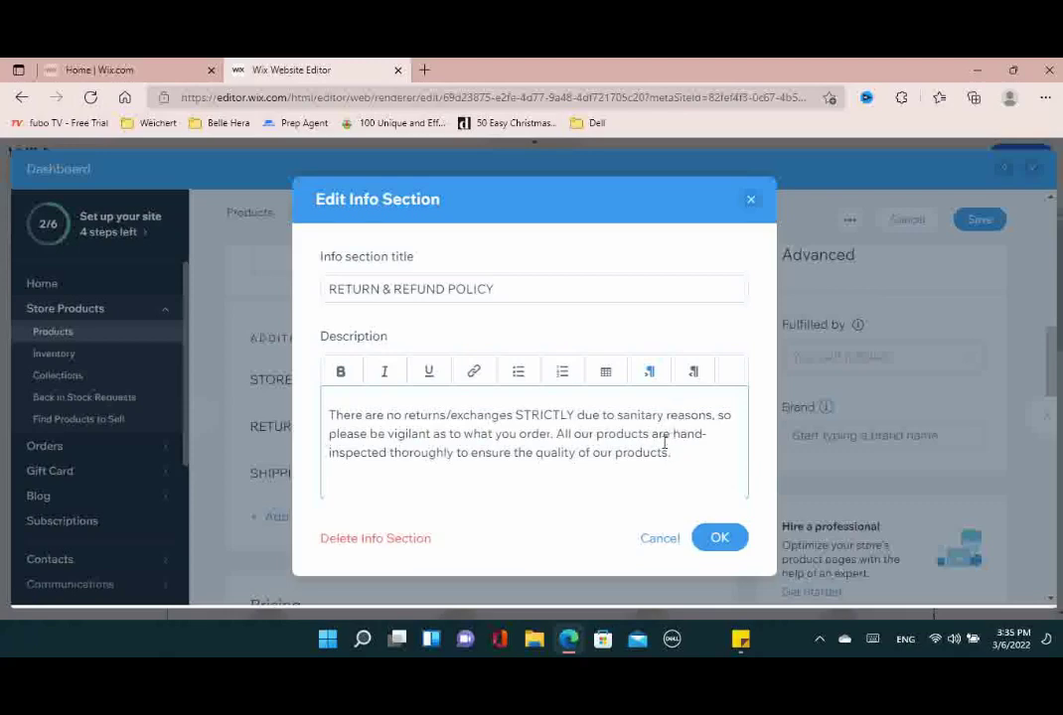
{"action": "left_click", "coordinate": [715, 538]}
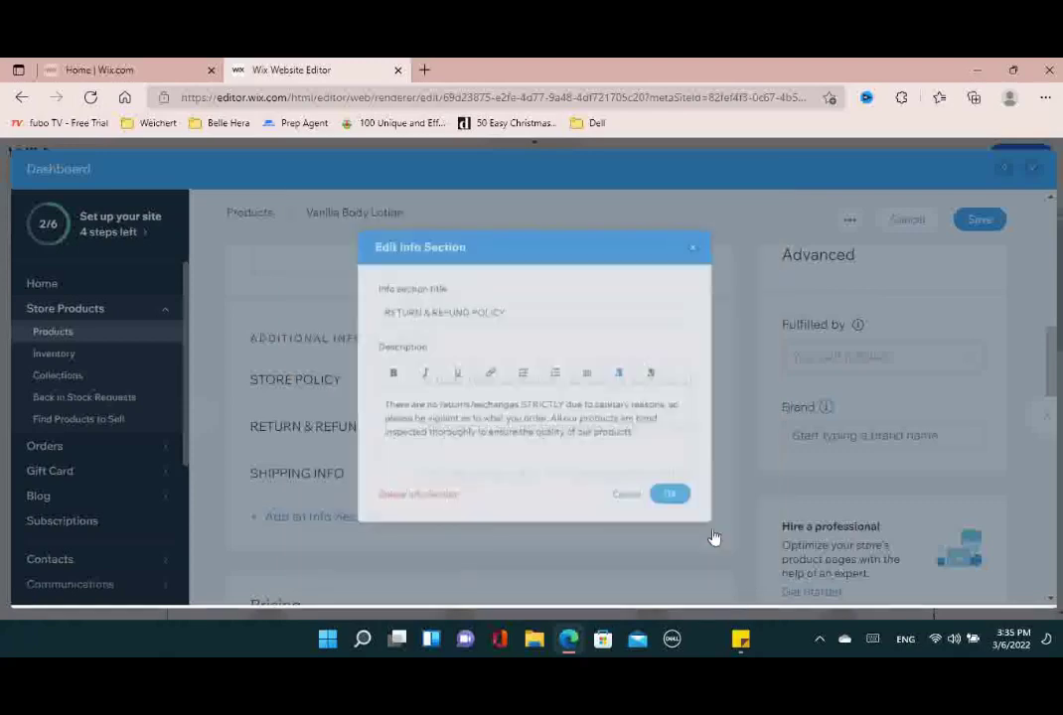
Retitle the SHIPPING INFO section as "Knowledge of Ingredients and/or Allergens:" using the heading from the sticky note
{"action": "left_click", "coordinate": [500, 482]}
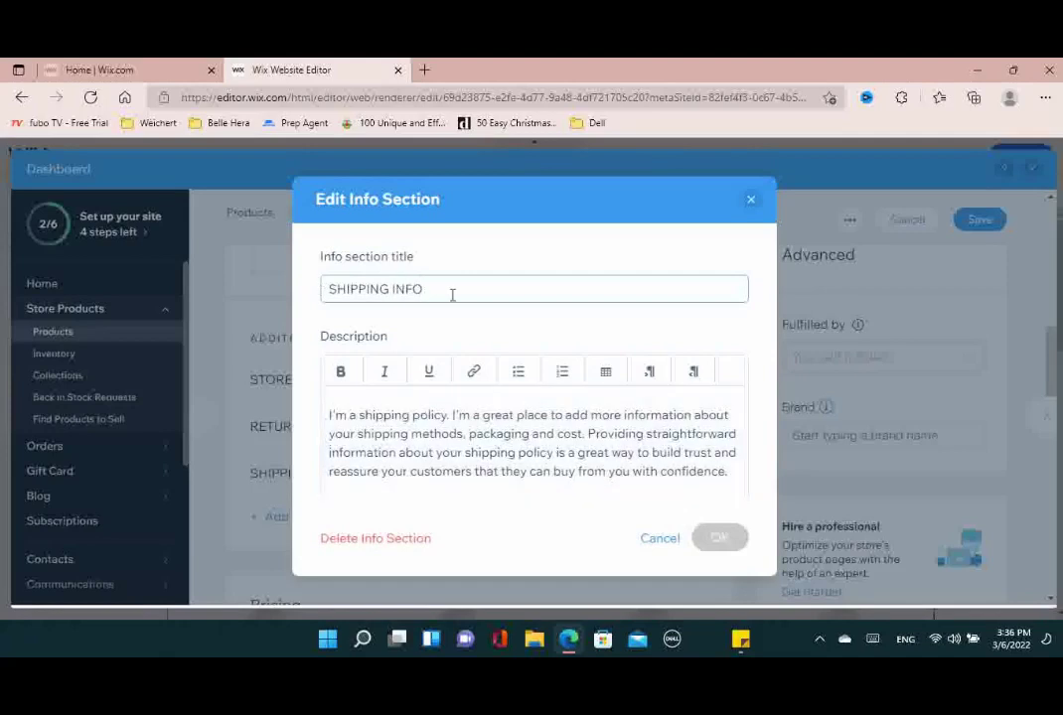
{"action": "left_click_drag", "start_coordinate": [463, 286], "coordinate": [199, 283]}
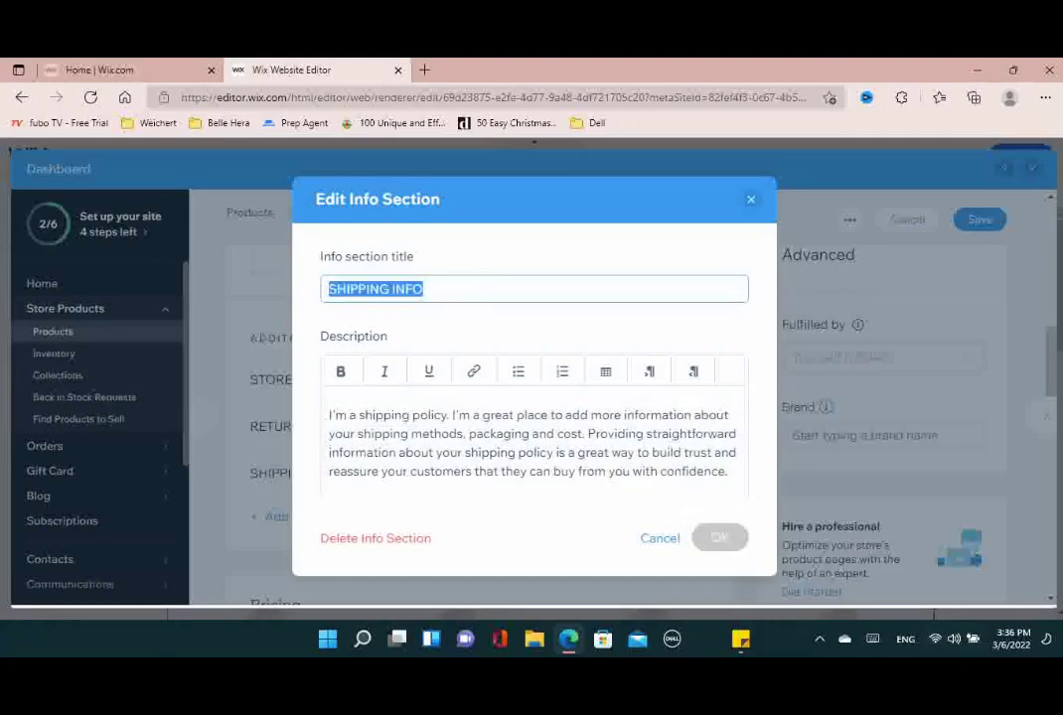
{"action": "mouse_move", "coordinate": [742, 640]}
{"action": "left_click", "coordinate": [700, 561]}
{"action": "scroll", "coordinate": [1012, 279], "scroll_direction": "down", "scroll_amount": 1}
{"action": "left_click_drag", "start_coordinate": [937, 274], "coordinate": [888, 259]}
{"action": "left_click", "coordinate": [460, 272]}
{"action": "key", "text": "ctrl+v"}
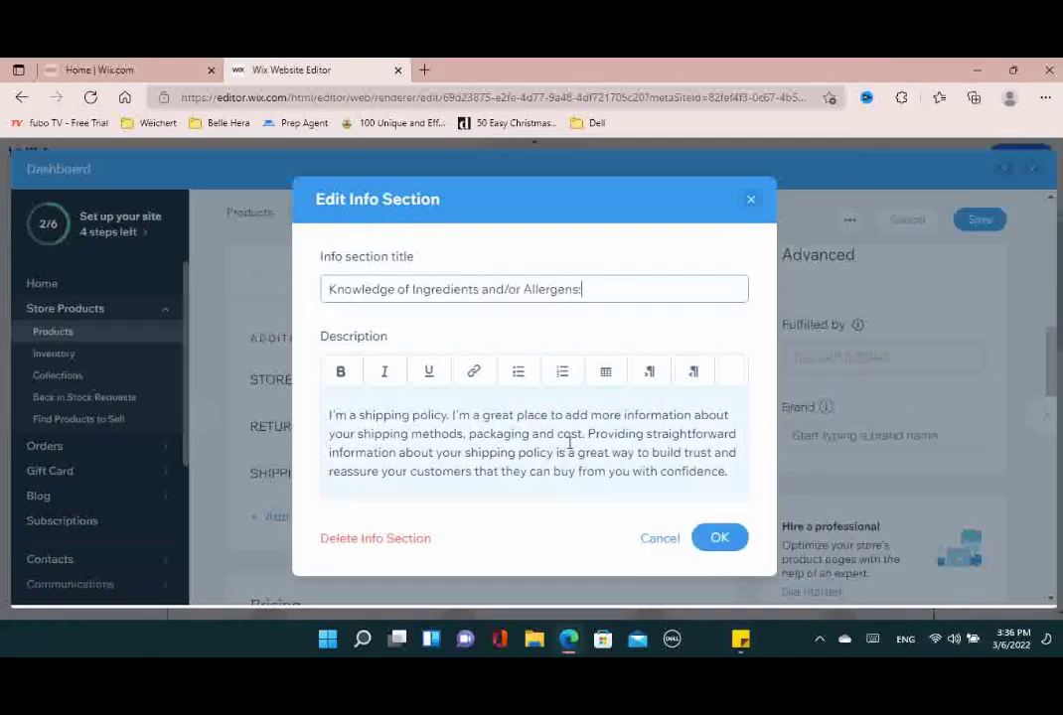
Replace the allergens section's shipping placeholder with the sticky note's text on ingredients, reactions and patch testing, and confirm the section
{"action": "mouse_move", "coordinate": [747, 642]}
{"action": "left_click", "coordinate": [780, 541]}
{"action": "scroll", "coordinate": [945, 268], "scroll_direction": "down", "scroll_amount": 3}
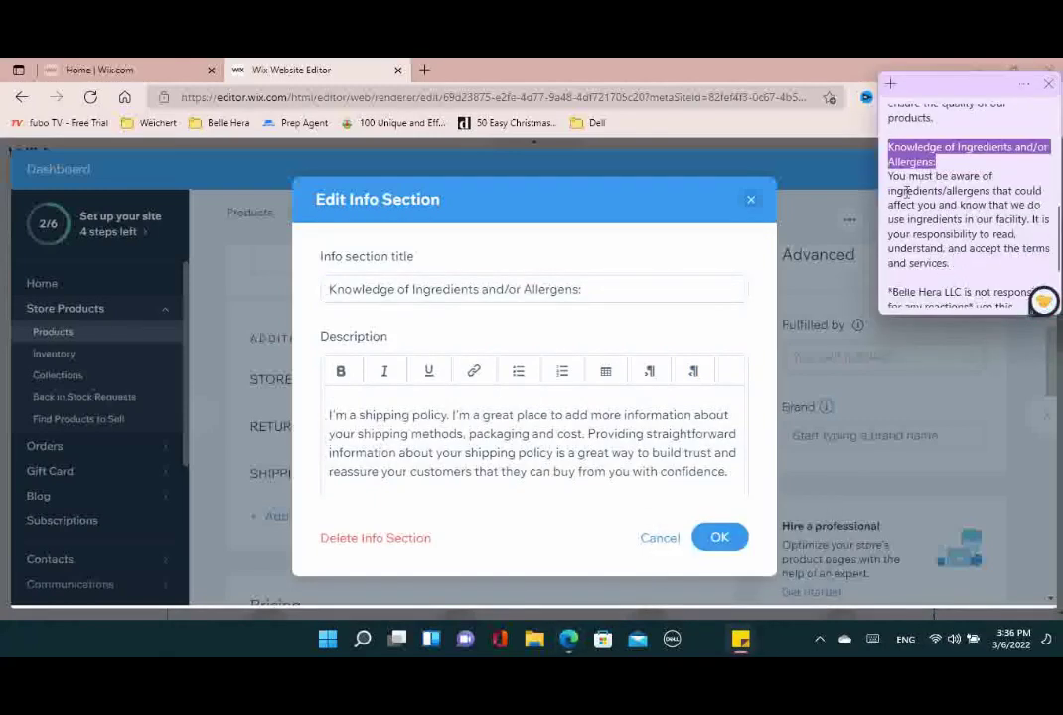
{"action": "left_click_drag", "start_coordinate": [887, 175], "coordinate": [995, 311]}
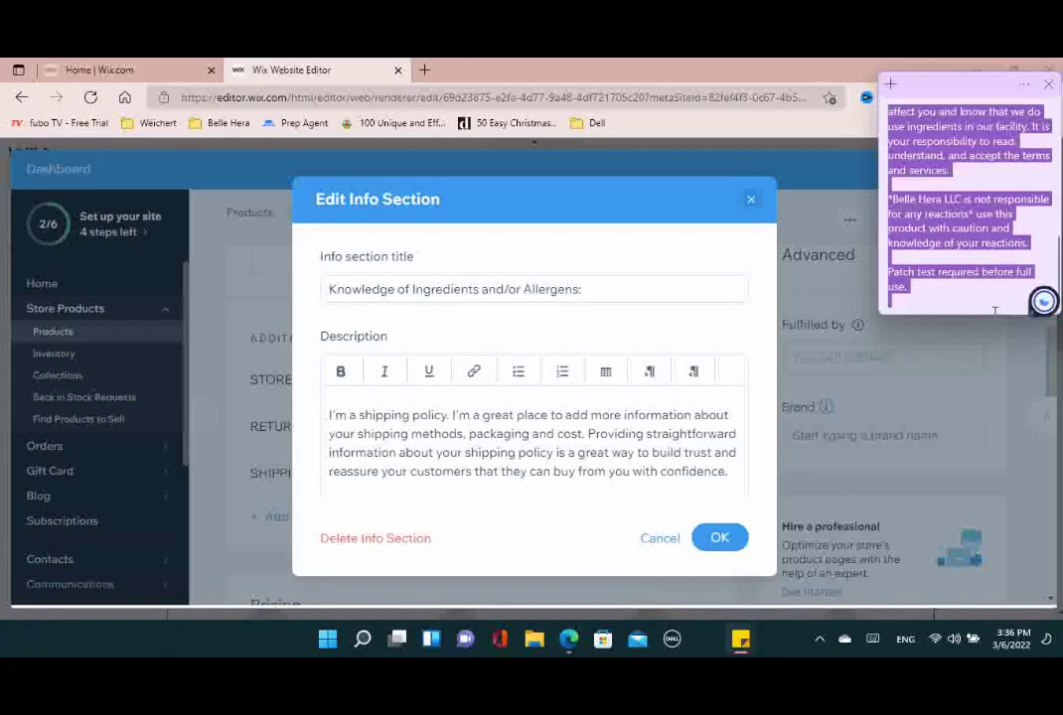
{"action": "left_click_drag", "start_coordinate": [735, 477], "coordinate": [320, 409]}
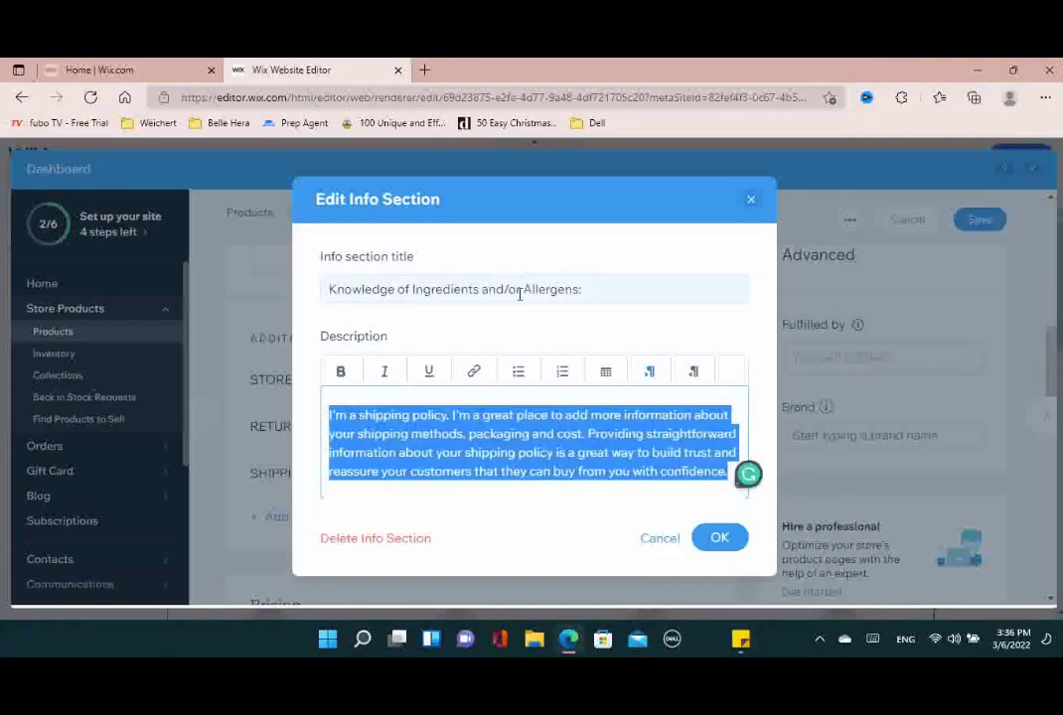
{"action": "key", "text": "ctrl+v"}
{"action": "scroll", "coordinate": [477, 486], "scroll_direction": "up", "scroll_amount": 3}
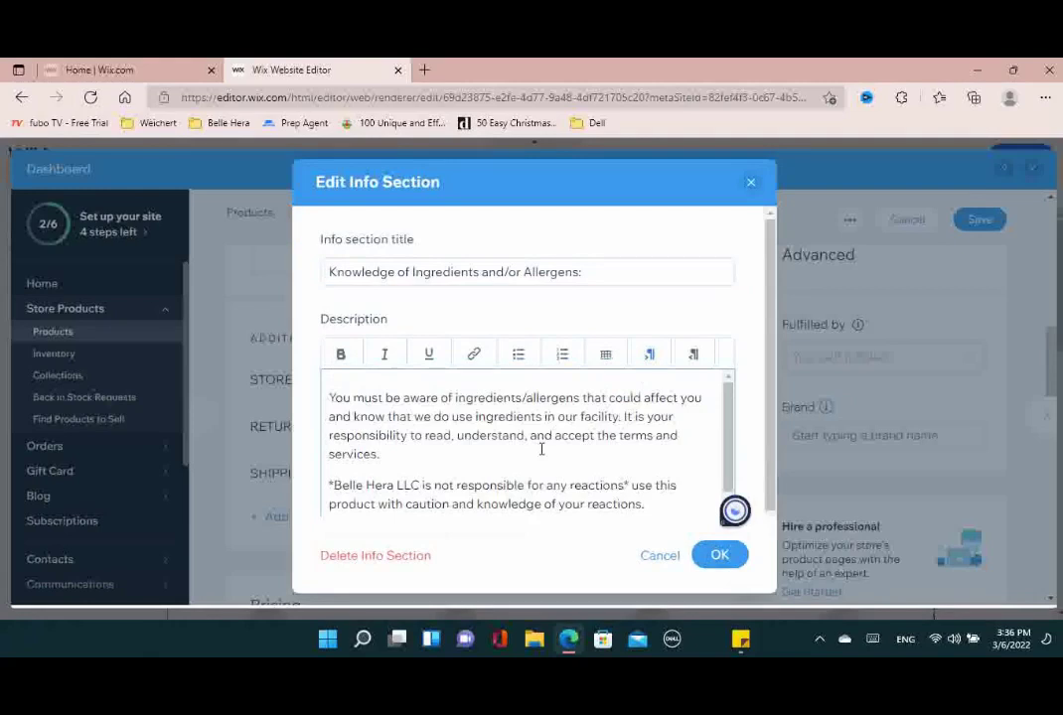
{"action": "scroll", "coordinate": [564, 448], "scroll_direction": "down", "scroll_amount": 1}
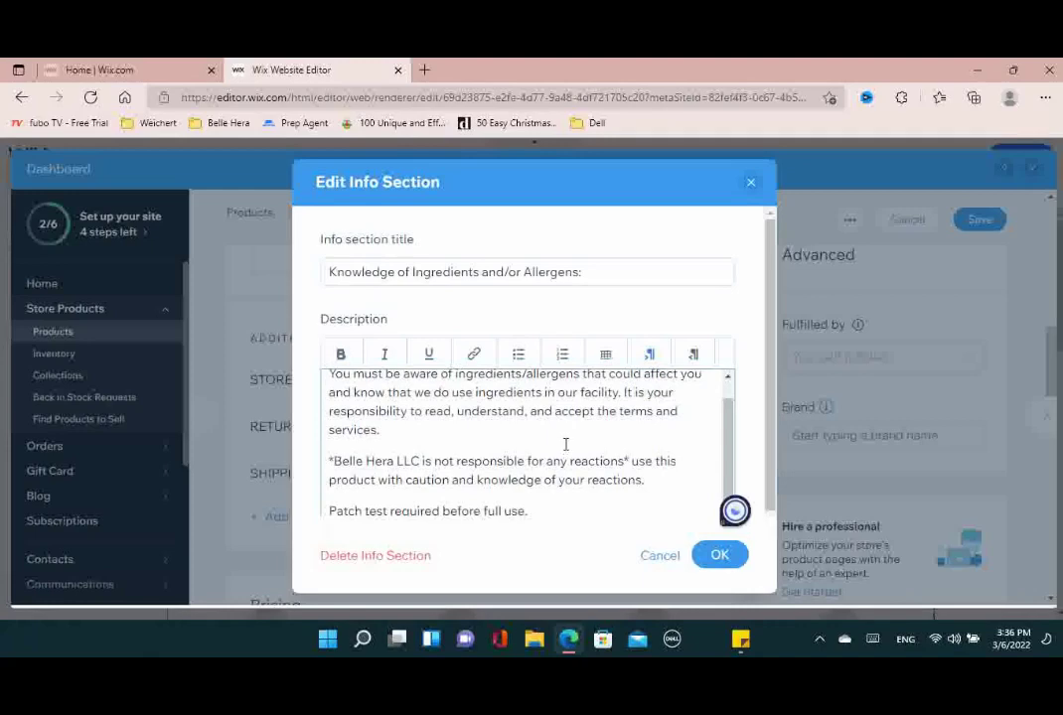
{"action": "scroll", "coordinate": [562, 442], "scroll_direction": "up", "scroll_amount": 1}
{"action": "left_click", "coordinate": [737, 556]}
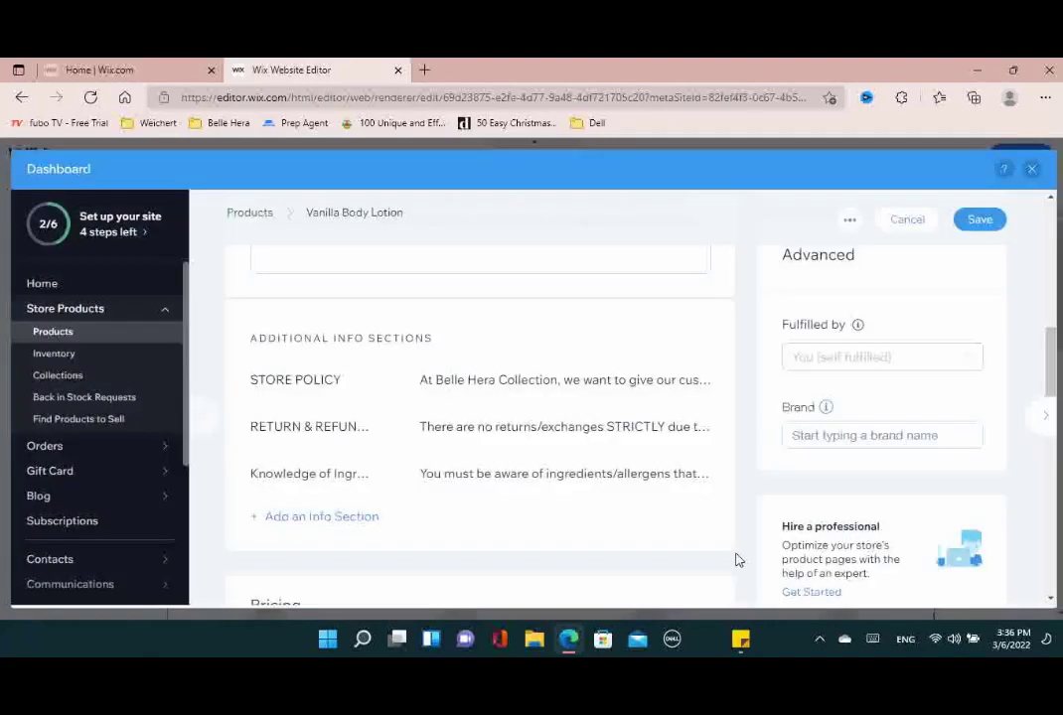
Try putting the product on sale with a 5% discount, switch the discount to a dollar amount, and turn the sale off
{"action": "scroll", "coordinate": [668, 497], "scroll_direction": "down", "scroll_amount": 5}
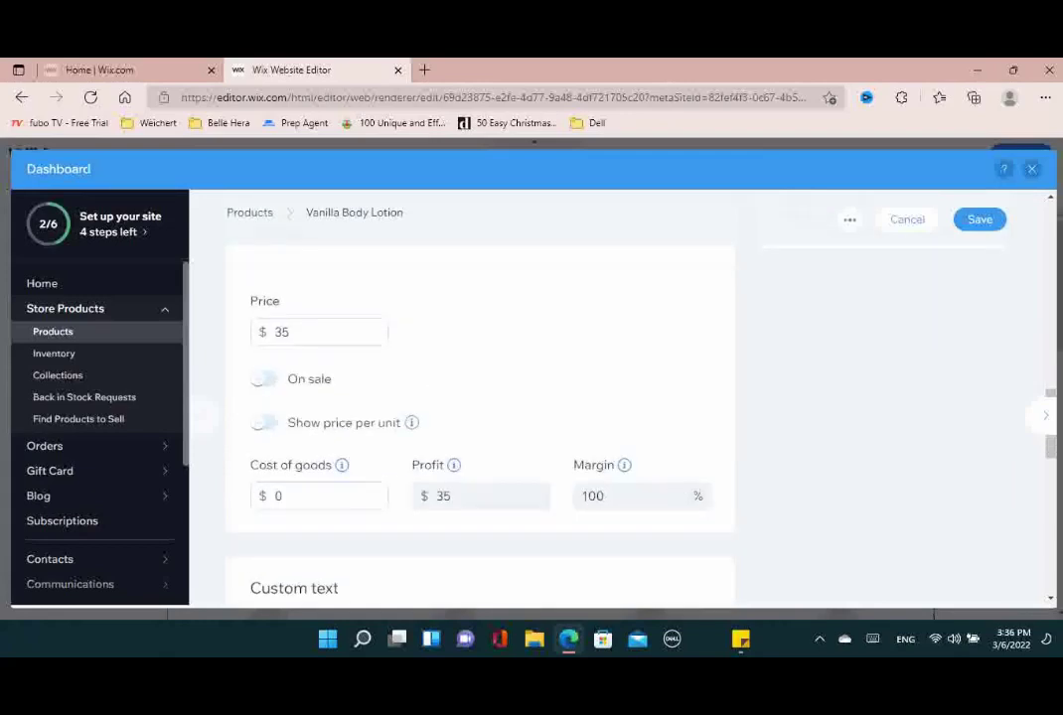
{"action": "scroll", "coordinate": [569, 383], "scroll_direction": "up", "scroll_amount": 1}
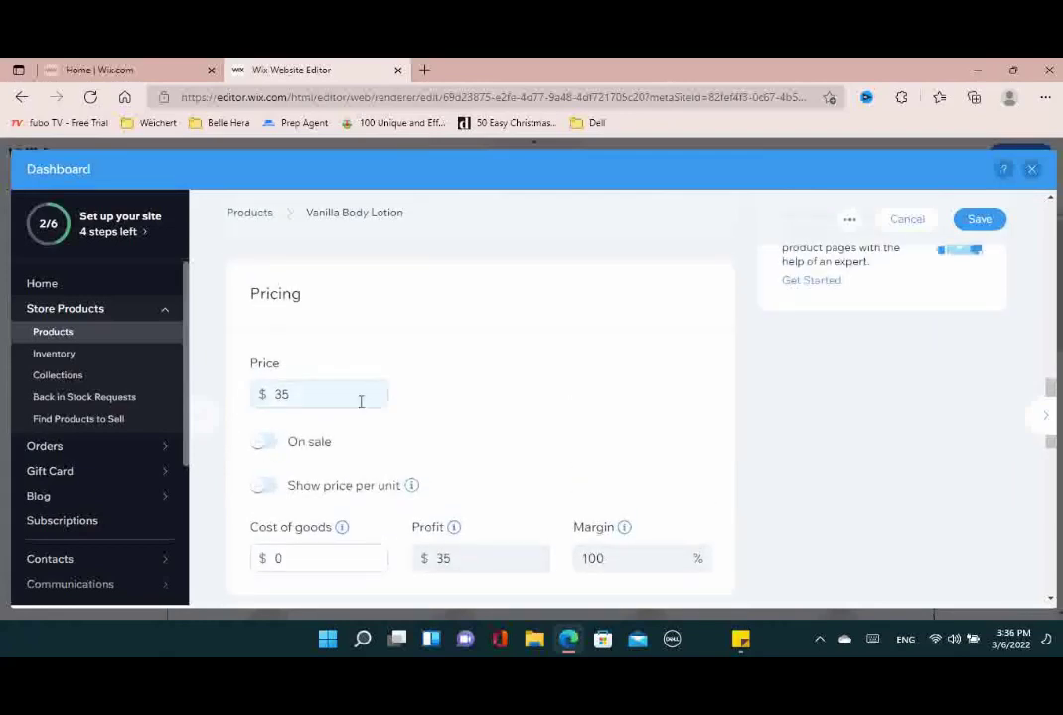
{"action": "left_click", "coordinate": [265, 444]}
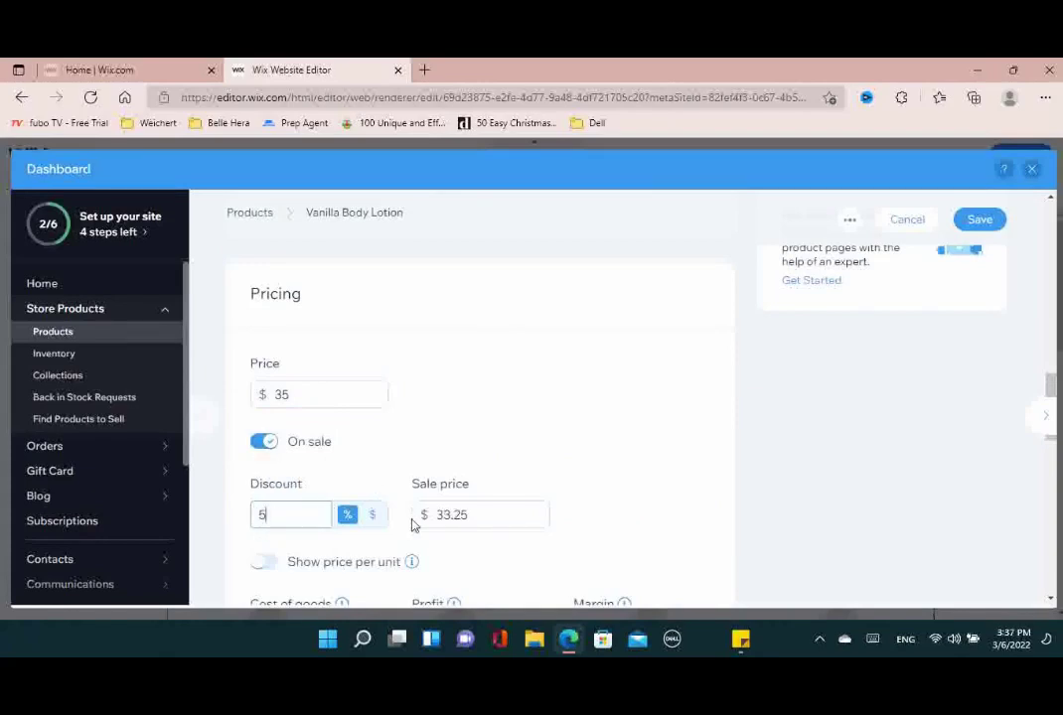
{"action": "left_click", "coordinate": [365, 527]}
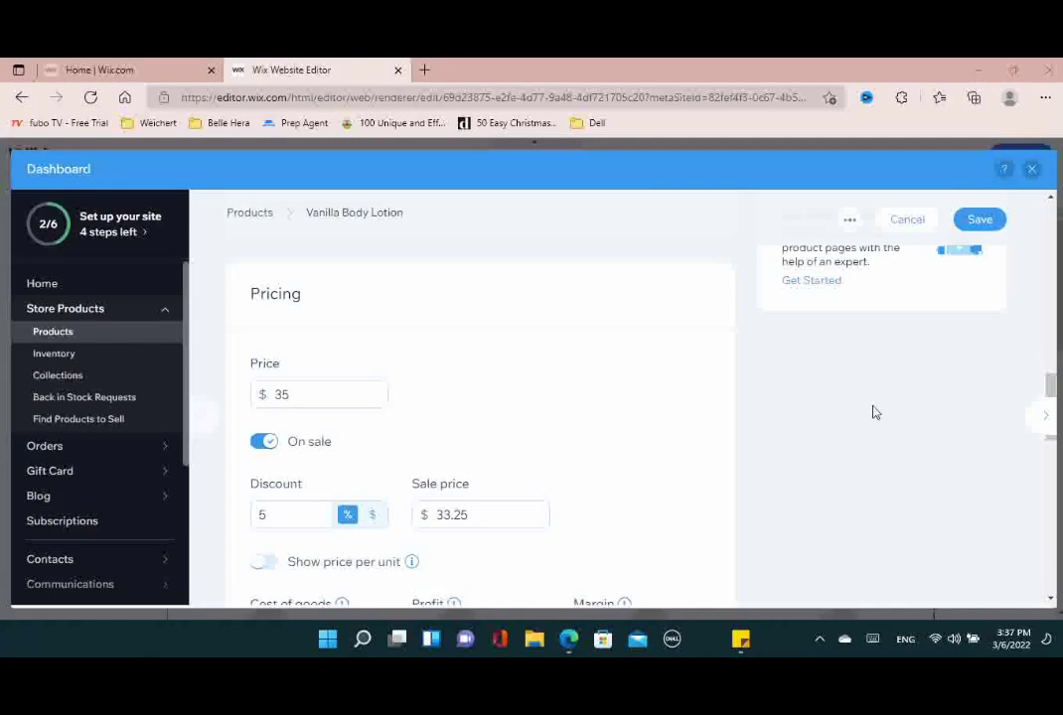
{"action": "scroll", "coordinate": [873, 412], "scroll_direction": "down", "scroll_amount": 2}
{"action": "left_click", "coordinate": [372, 391]}
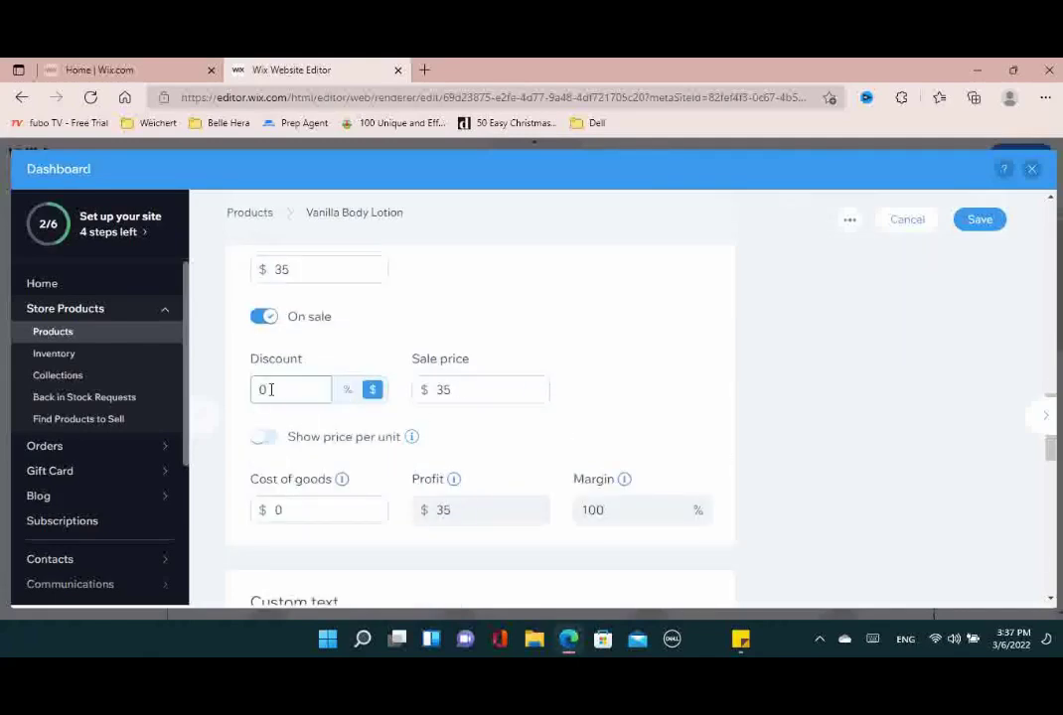
{"action": "left_click", "coordinate": [409, 353]}
{"action": "left_click", "coordinate": [264, 316]}
Set the product's cost of goods to $10 in its pricing
{"action": "left_click", "coordinate": [331, 431]}
{"action": "left_click", "coordinate": [278, 437]}
{"action": "type", "text": "10"}
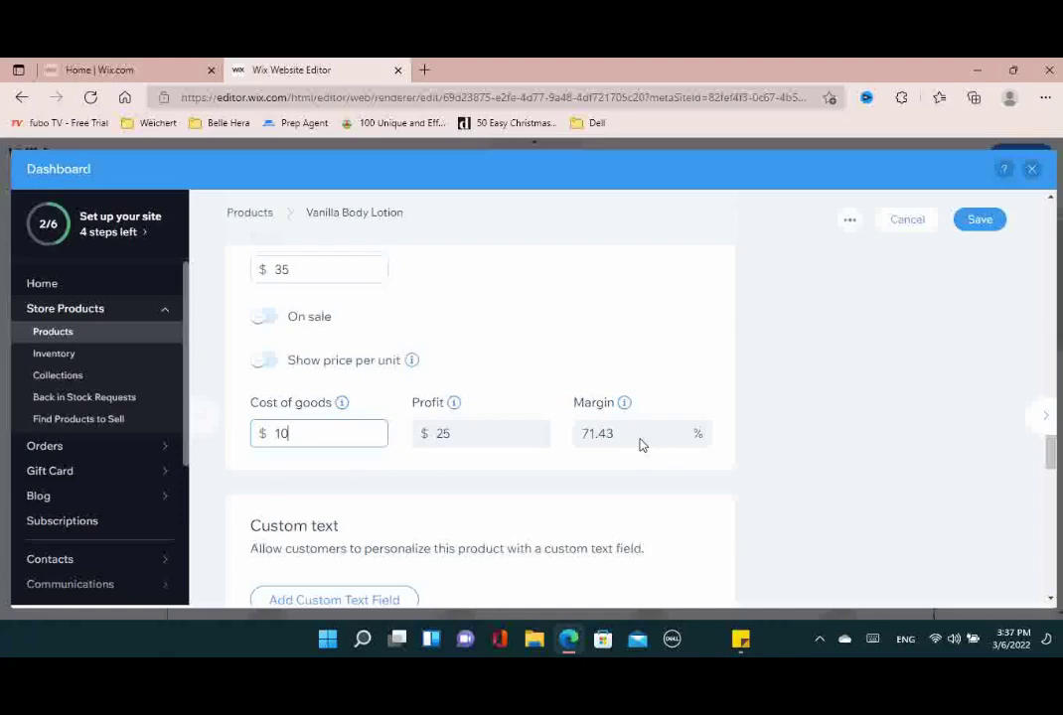
{"action": "left_click", "coordinate": [887, 410]}
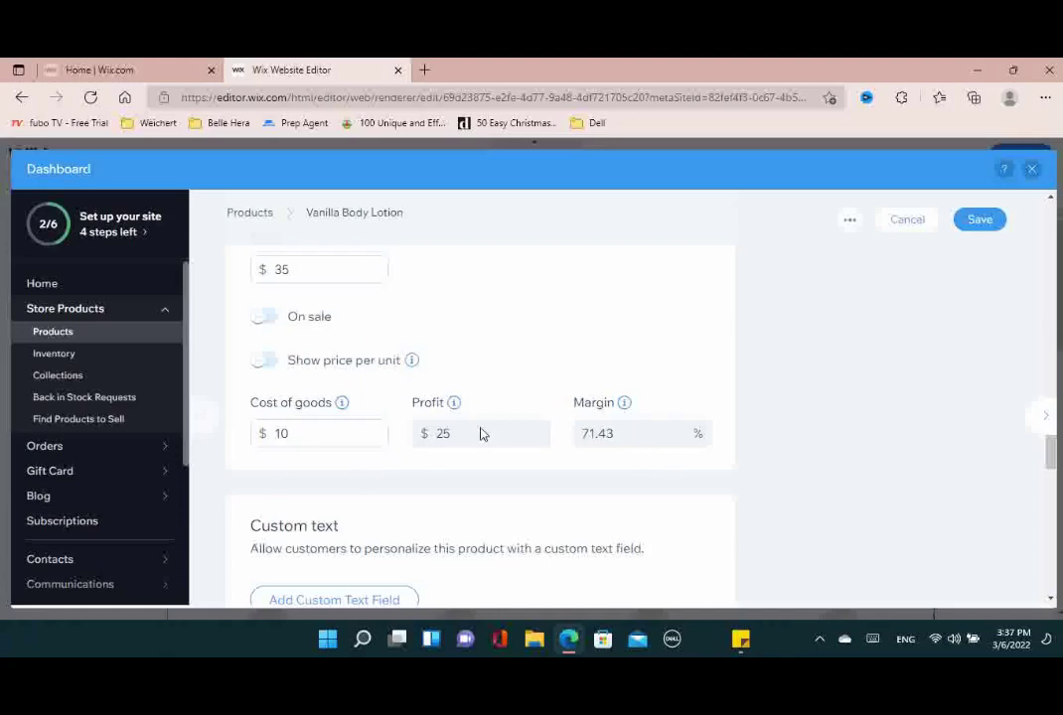
{"action": "scroll", "coordinate": [458, 370], "scroll_direction": "down", "scroll_amount": 3}
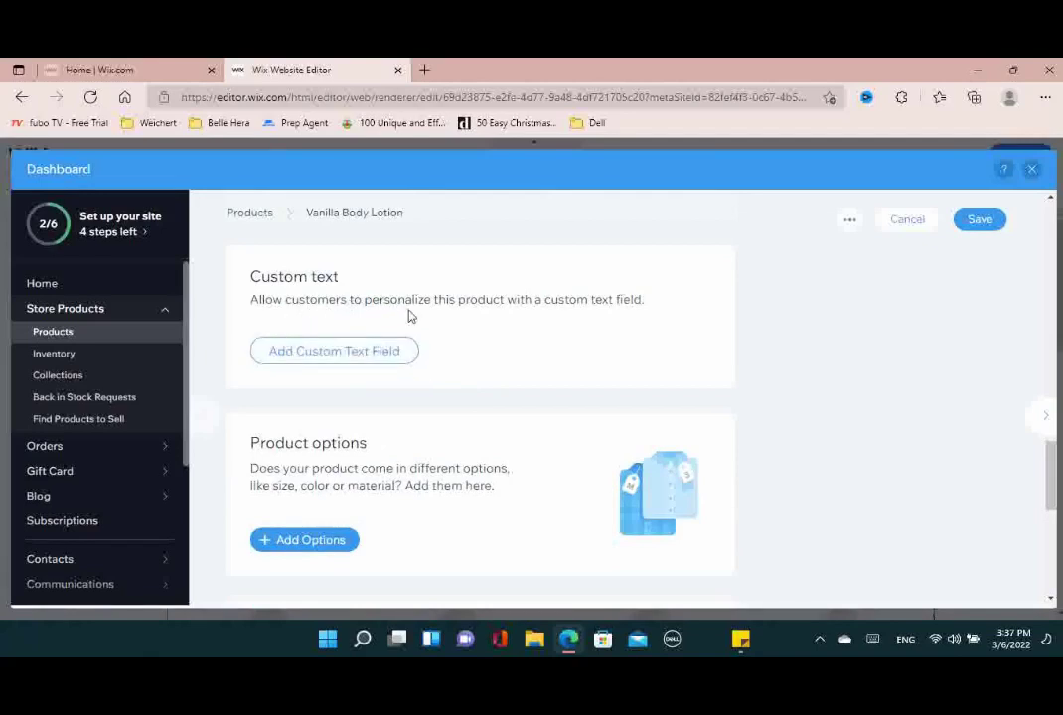
{"action": "scroll", "coordinate": [412, 316], "scroll_direction": "down", "scroll_amount": 2}
{"action": "scroll", "coordinate": [400, 319], "scroll_direction": "down", "scroll_amount": 1}
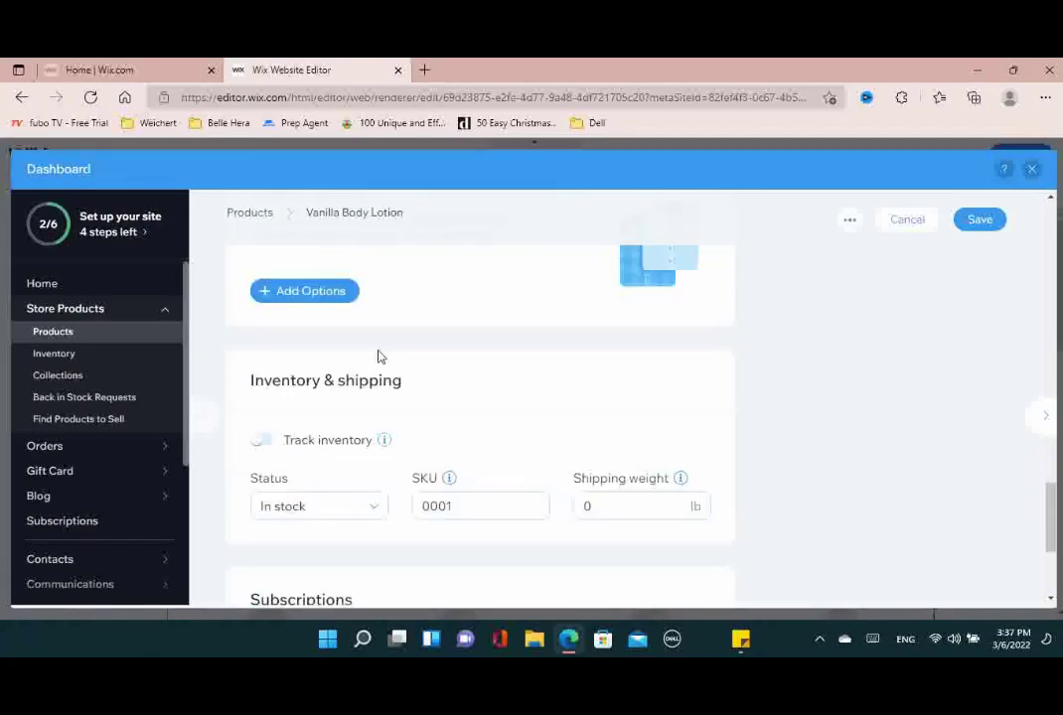
Look over the Vanilla Body Lotion's remaining product settings and save the product
{"action": "scroll", "coordinate": [378, 356], "scroll_direction": "up", "scroll_amount": 2}
{"action": "scroll", "coordinate": [377, 358], "scroll_direction": "down", "scroll_amount": 1}
{"action": "scroll", "coordinate": [375, 362], "scroll_direction": "down", "scroll_amount": 2}
{"action": "scroll", "coordinate": [375, 387], "scroll_direction": "up", "scroll_amount": 15}
{"action": "scroll", "coordinate": [376, 400], "scroll_direction": "up", "scroll_amount": 2}
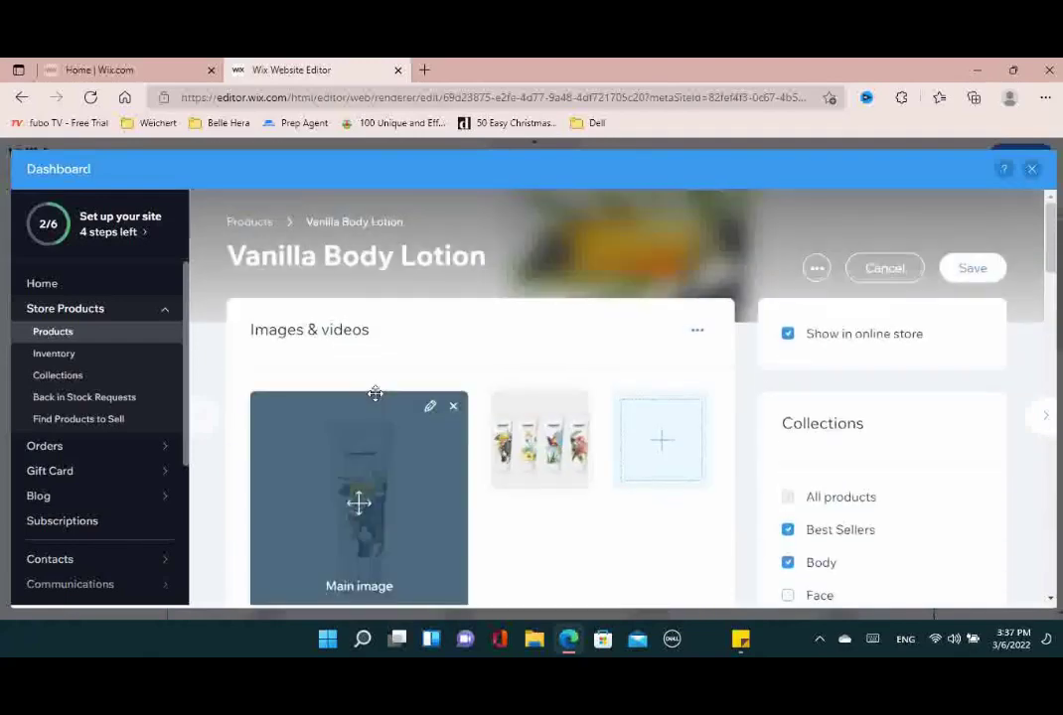
{"action": "left_click", "coordinate": [986, 270]}
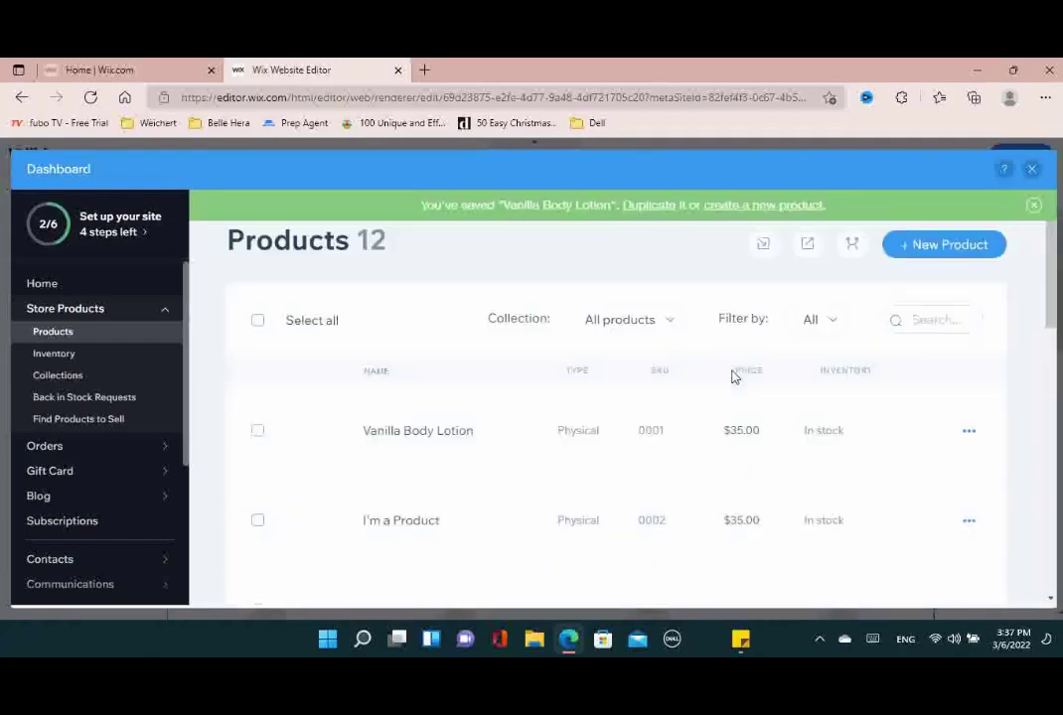
Open the placeholder product with SKU 0009 from the product list and dismiss the site setup notice
{"action": "scroll", "coordinate": [596, 497], "scroll_direction": "down", "scroll_amount": 1}
{"action": "scroll", "coordinate": [600, 492], "scroll_direction": "down", "scroll_amount": 6}
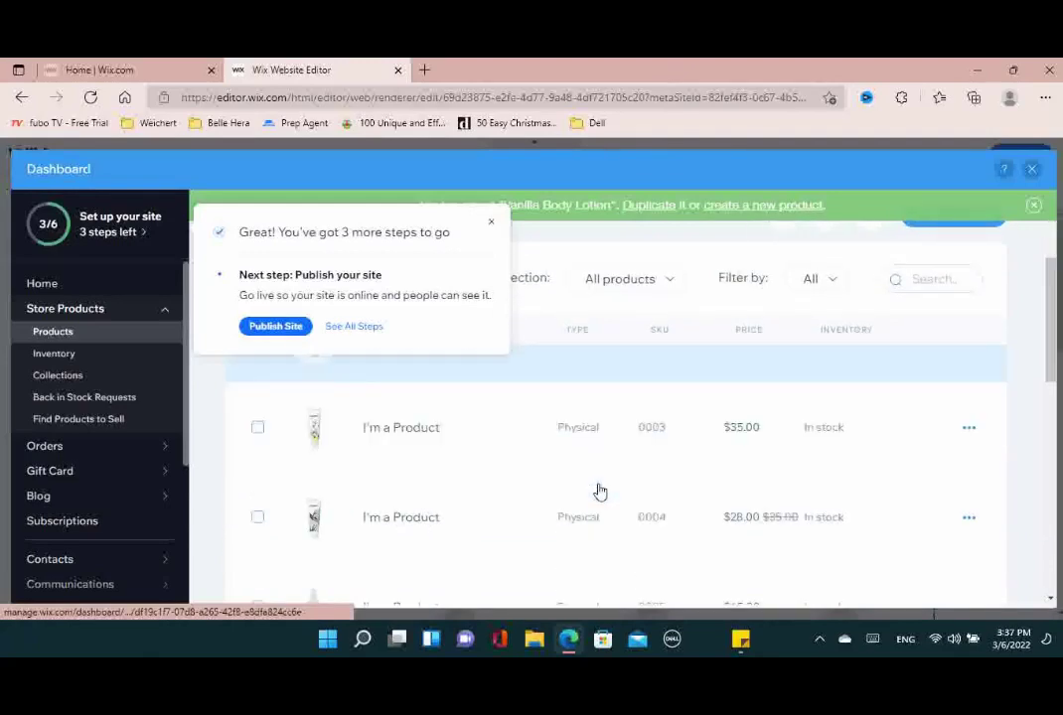
{"action": "scroll", "coordinate": [605, 484], "scroll_direction": "down", "scroll_amount": 1}
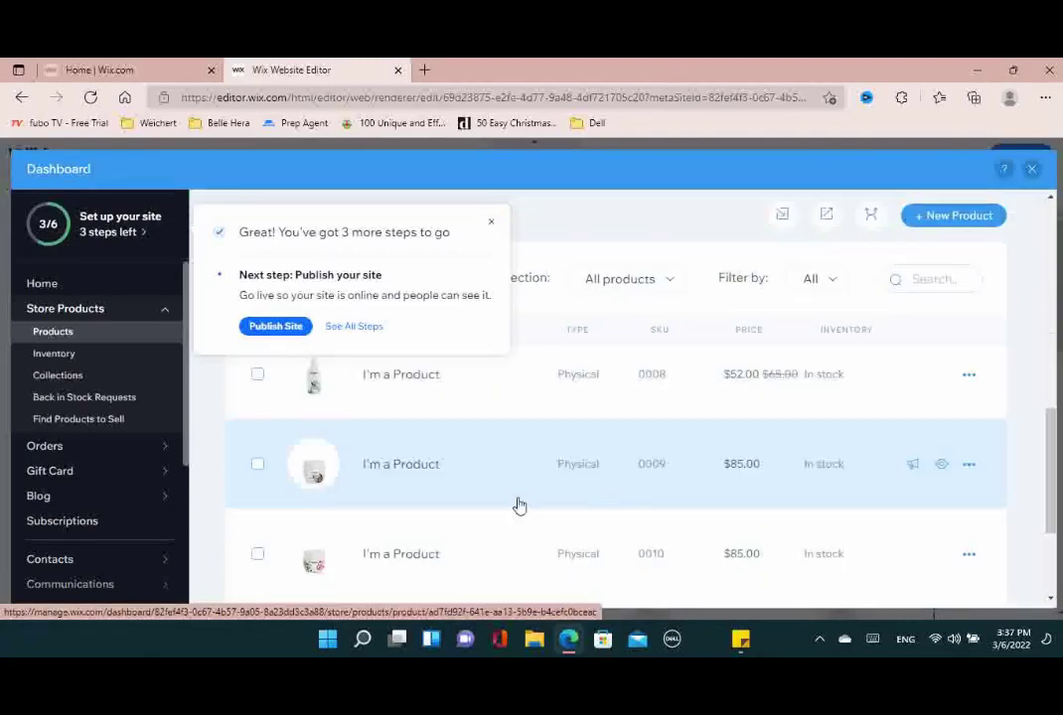
{"action": "left_click", "coordinate": [390, 464]}
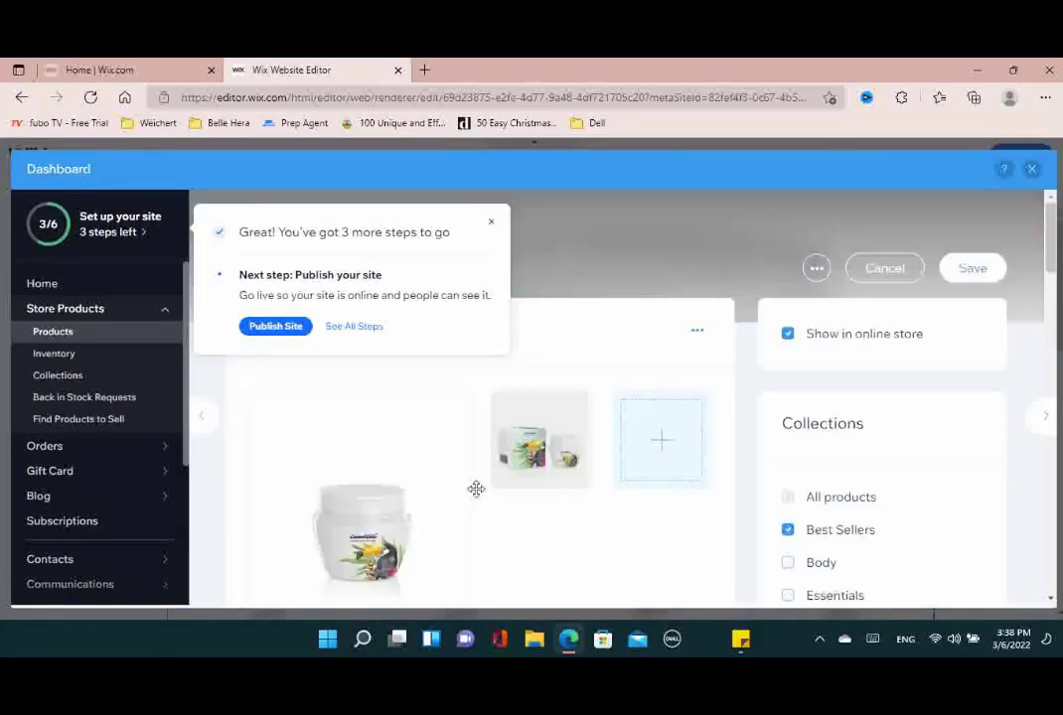
{"action": "left_click", "coordinate": [492, 223]}
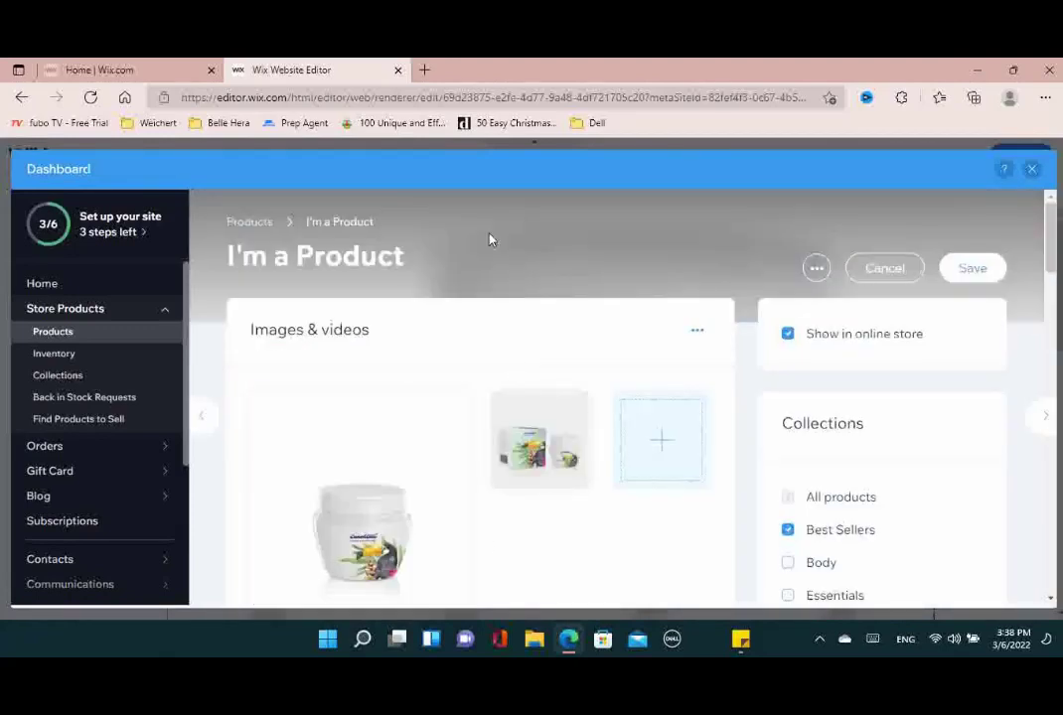
Rename the product as "UNSCENTED Body Butter" in its basic info
{"action": "scroll", "coordinate": [510, 473], "scroll_direction": "down", "scroll_amount": 3}
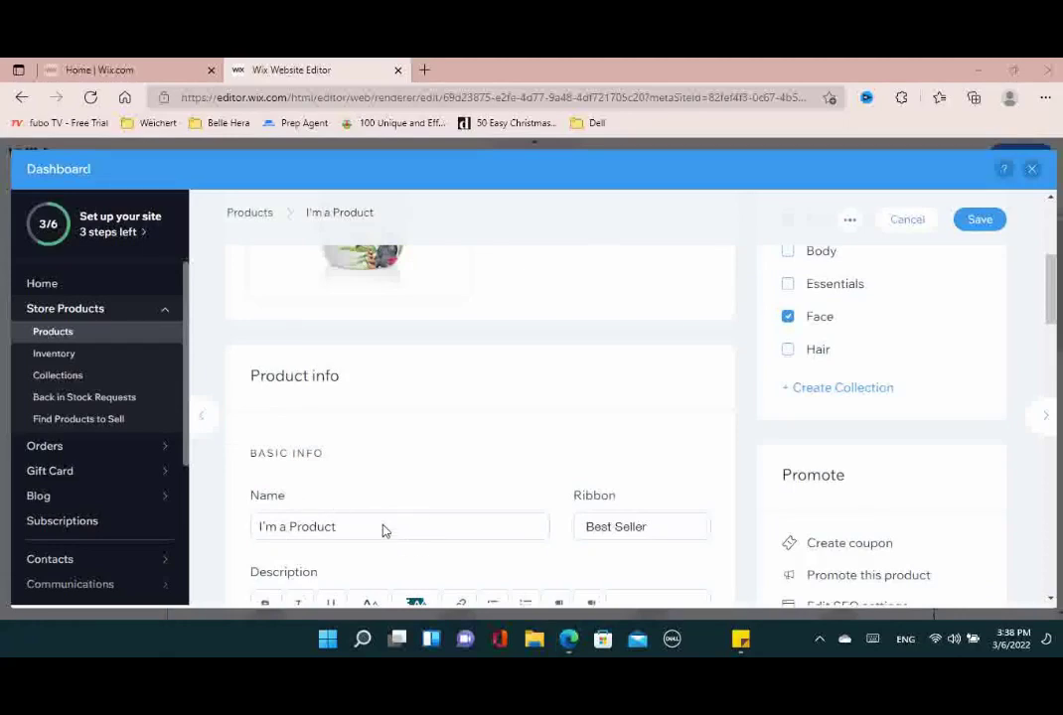
{"action": "scroll", "coordinate": [422, 467], "scroll_direction": "up", "scroll_amount": 2}
{"action": "scroll", "coordinate": [429, 461], "scroll_direction": "down", "scroll_amount": 4}
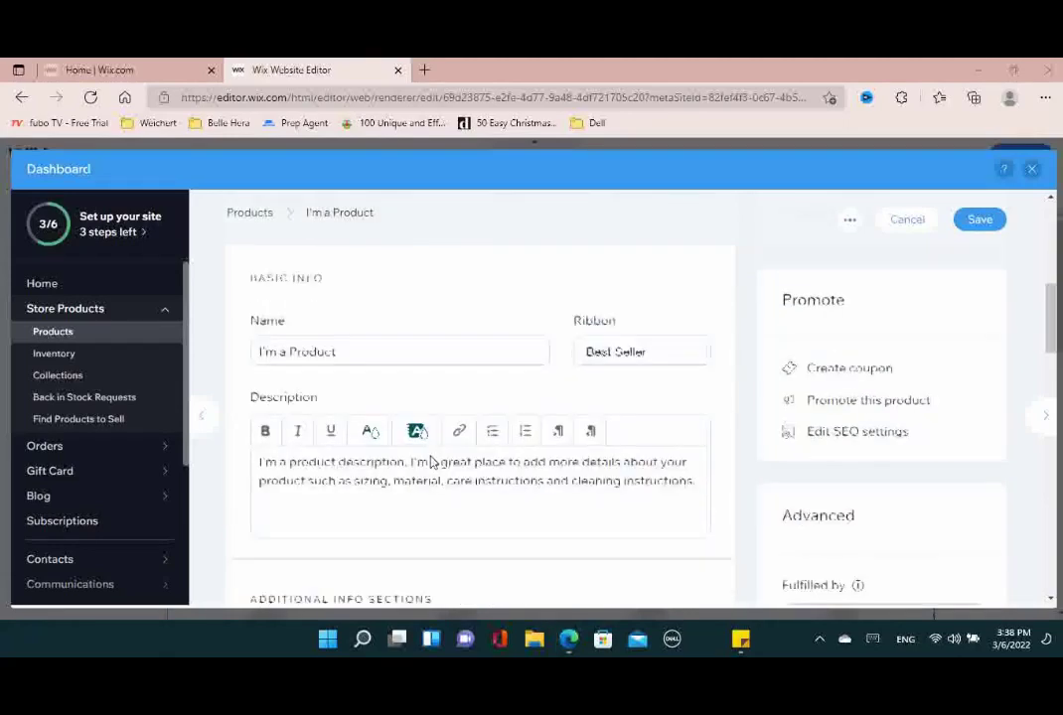
{"action": "left_click", "coordinate": [293, 339]}
{"action": "triple_click", "coordinate": [291, 339]}
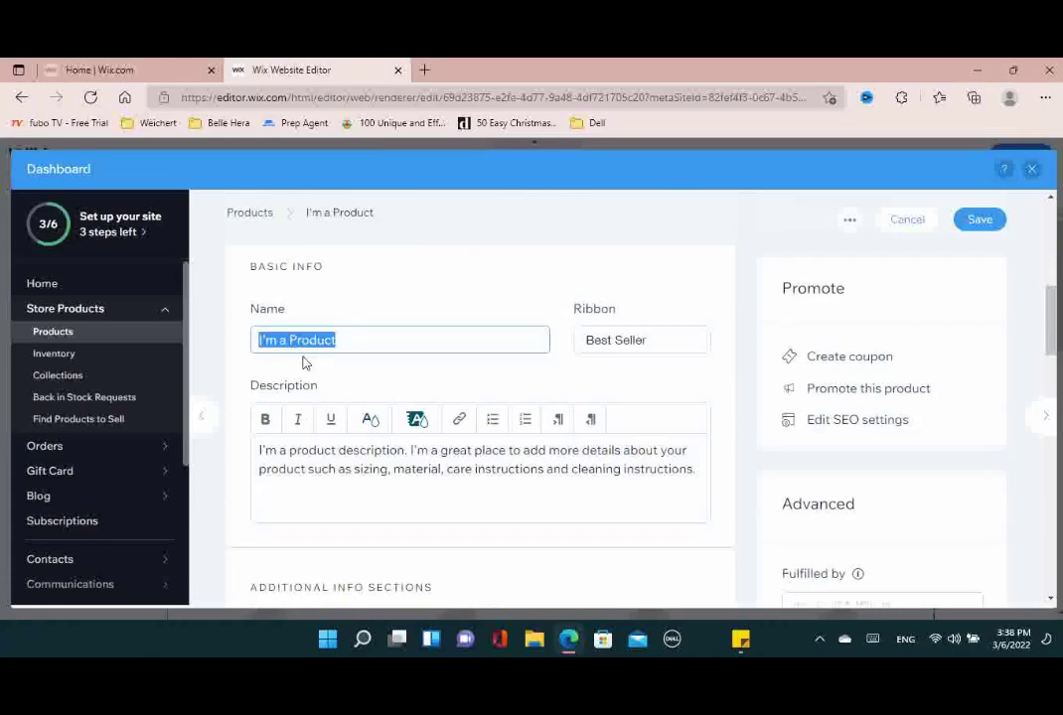
{"action": "type", "text": "U"}
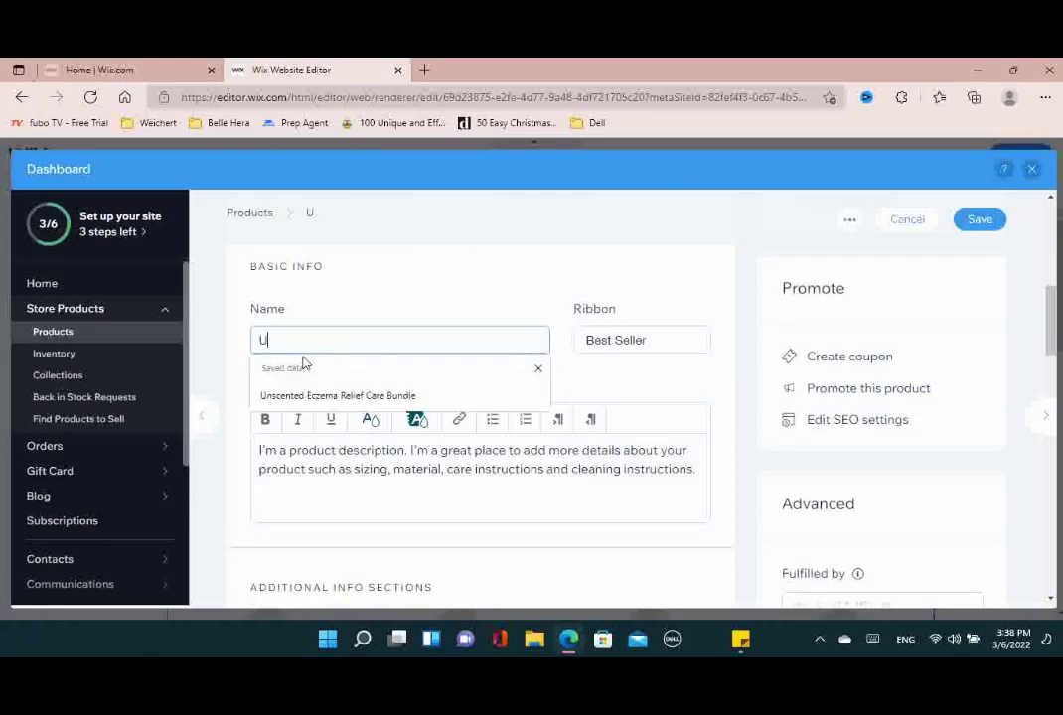
{"action": "type", "text": "NSCEN"}
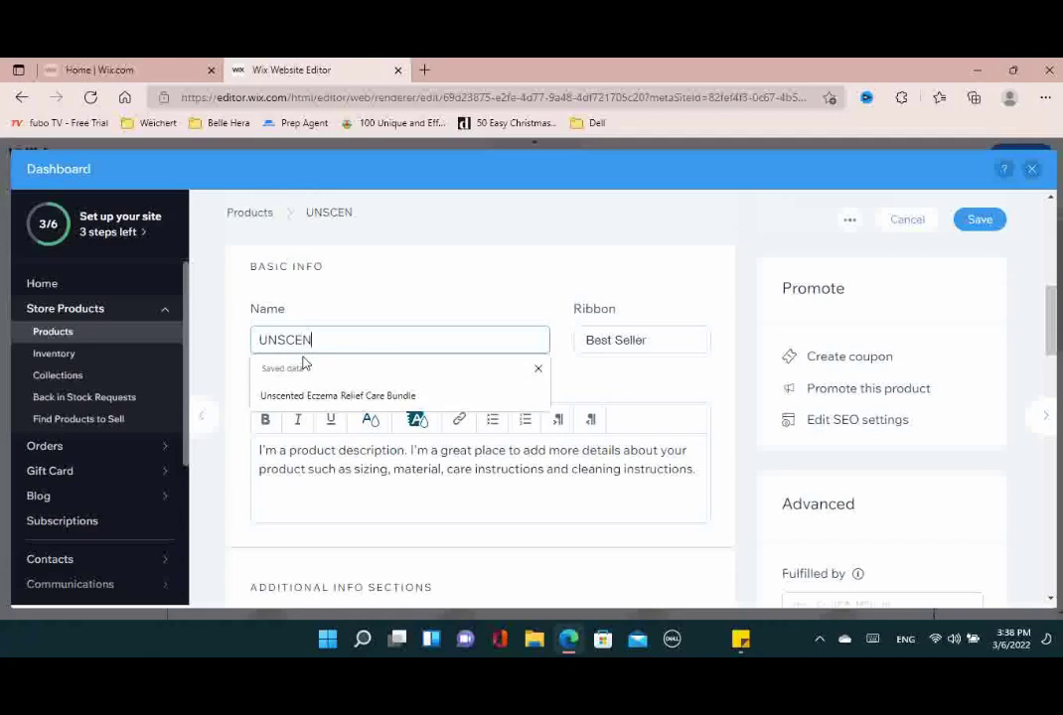
{"action": "type", "text": "TED Body Butter"}
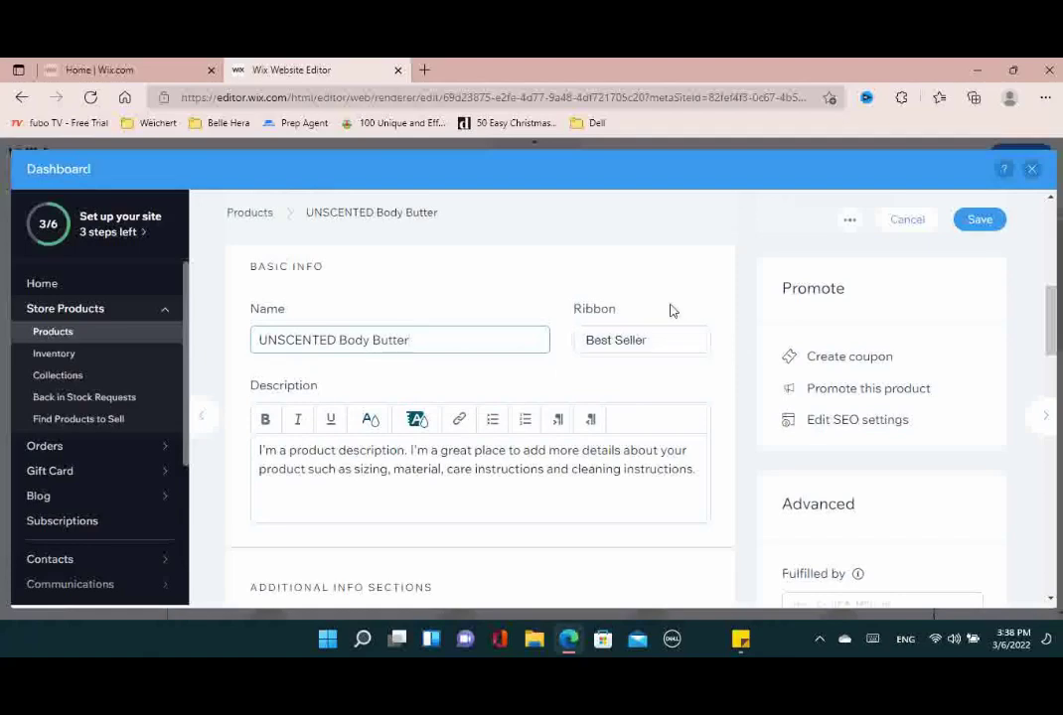
Replace the body butter's placeholder description with the eczema relief product description from the sticky note
{"action": "scroll", "coordinate": [646, 407], "scroll_direction": "down", "scroll_amount": 3}
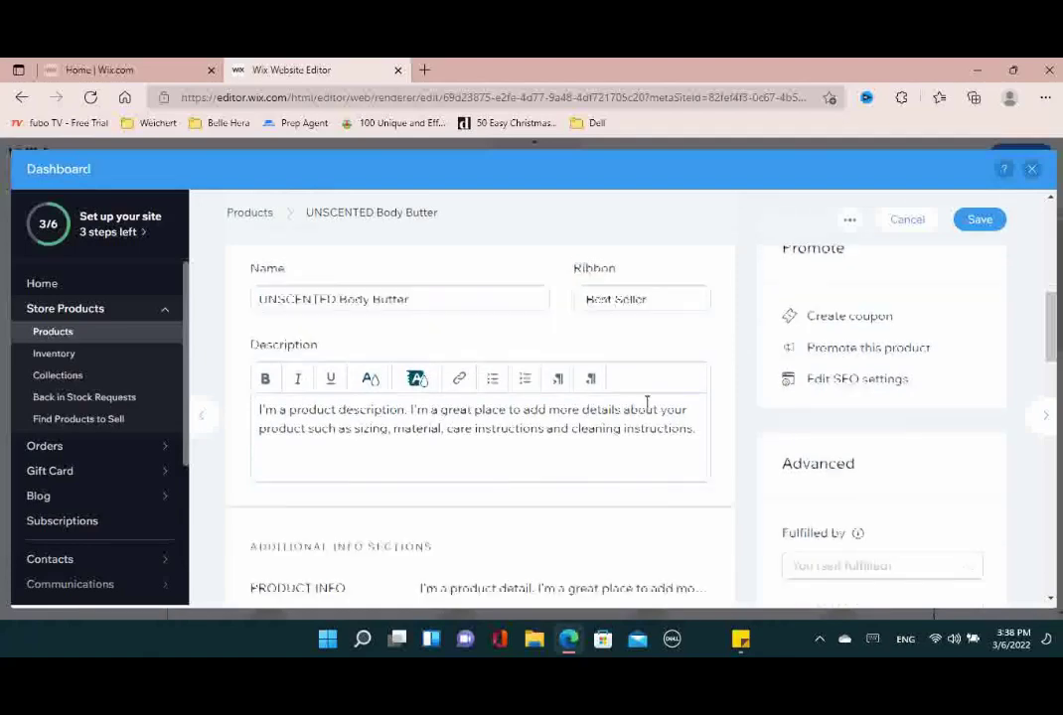
{"action": "scroll", "coordinate": [645, 410], "scroll_direction": "up", "scroll_amount": 1}
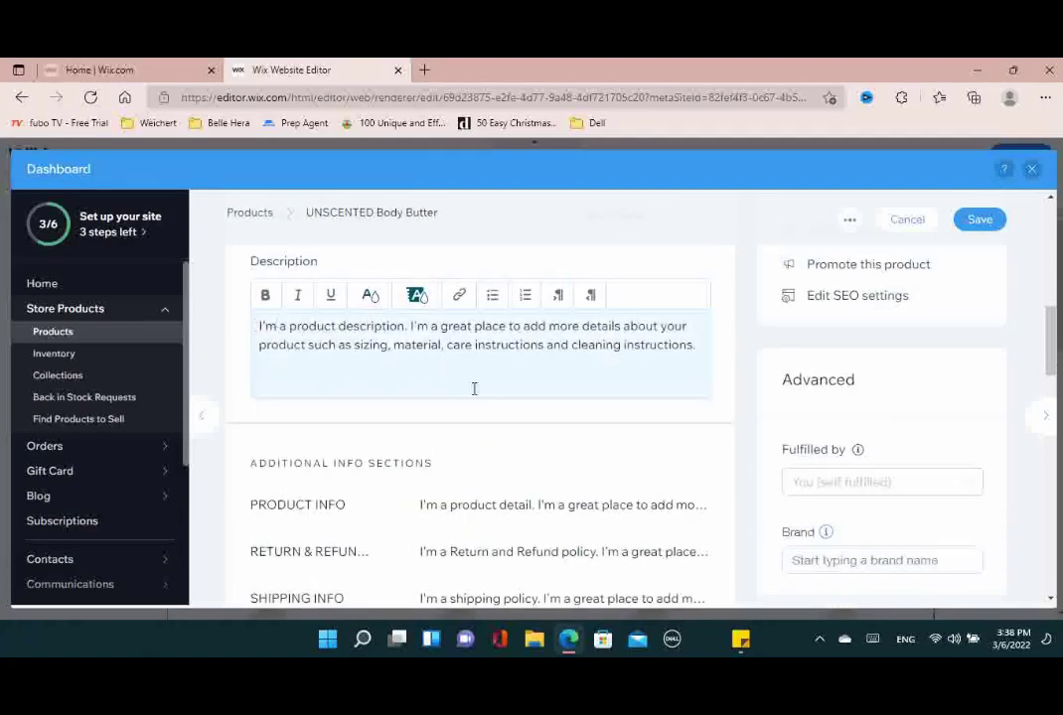
{"action": "mouse_move", "coordinate": [750, 637]}
{"action": "left_click", "coordinate": [779, 554]}
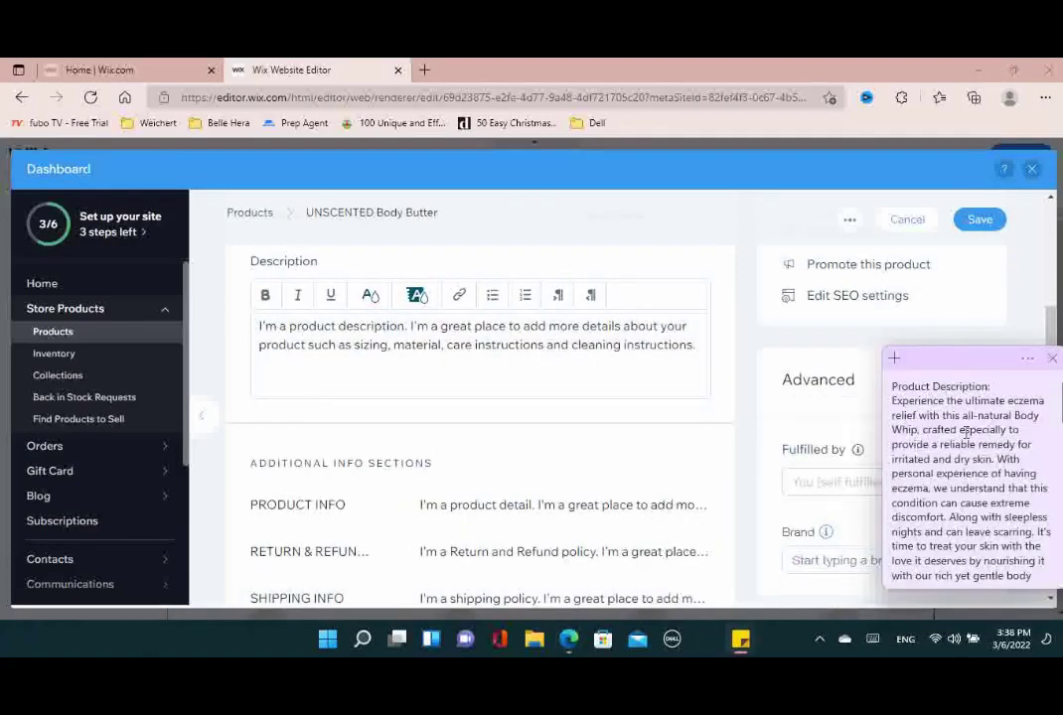
{"action": "left_click_drag", "start_coordinate": [894, 388], "coordinate": [1007, 570]}
{"action": "left_click_drag", "start_coordinate": [260, 326], "coordinate": [750, 372]}
{"action": "key", "text": "ctrl+v"}
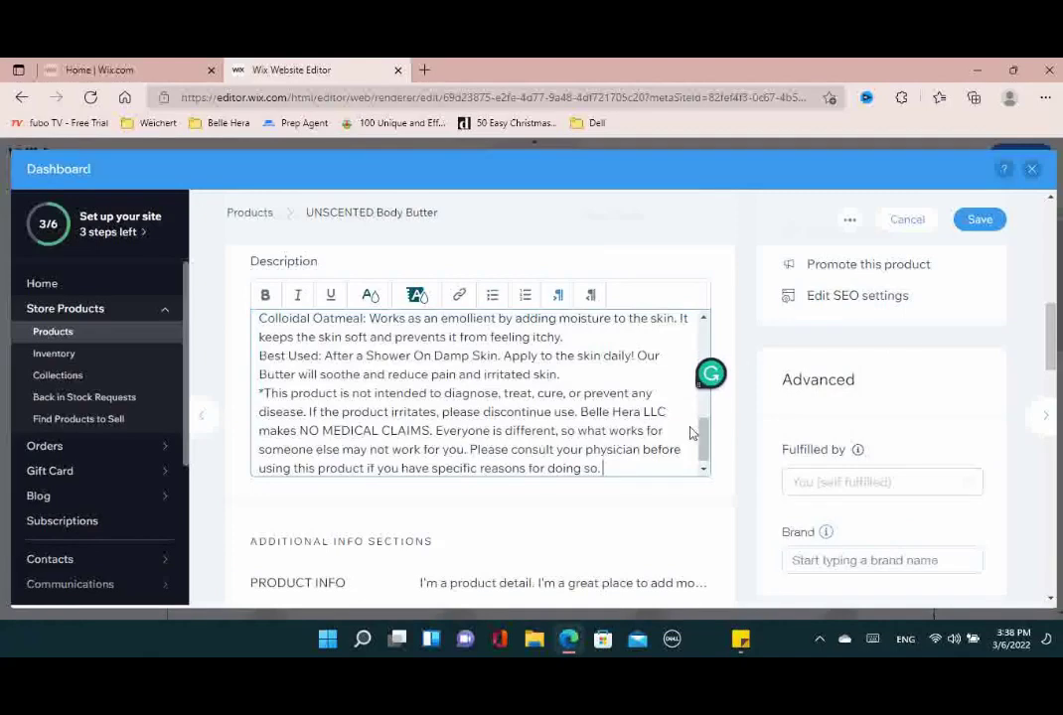
Insert blank lines in the description before "All of Our Eczema Products Contain:", the "Best Used" paragraph and the "*This product is not intended" disclaimer
{"action": "scroll", "coordinate": [693, 433], "scroll_direction": "up", "scroll_amount": 5}
{"action": "left_click", "coordinate": [515, 419]}
{"action": "key", "text": "Return"}
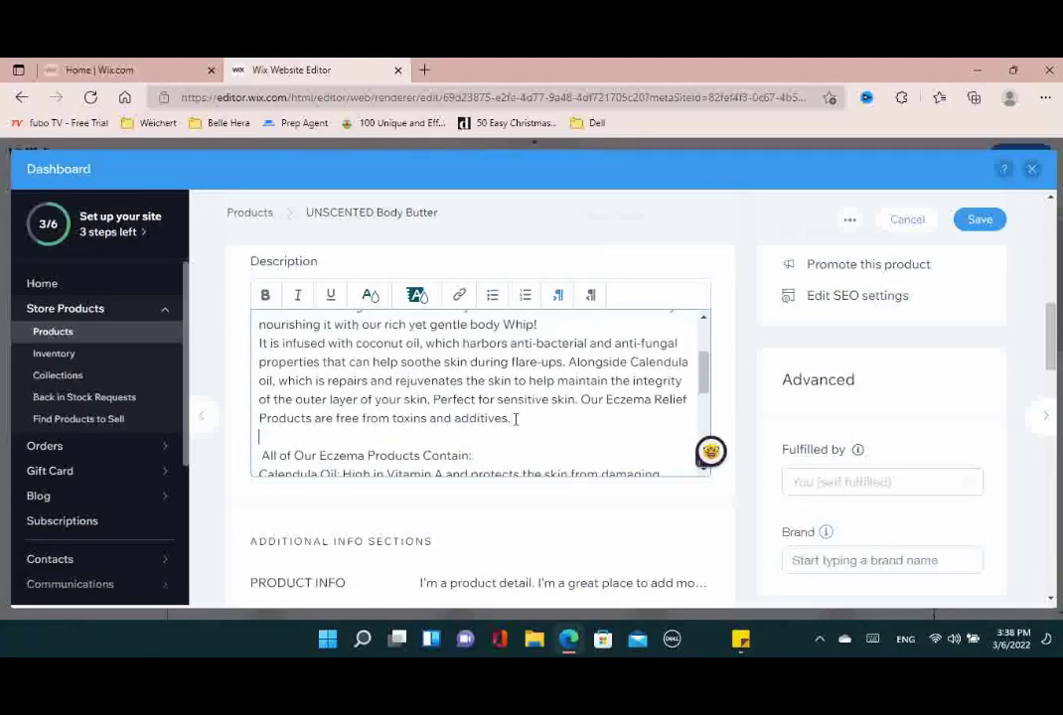
{"action": "scroll", "coordinate": [515, 418], "scroll_direction": "down", "scroll_amount": 5}
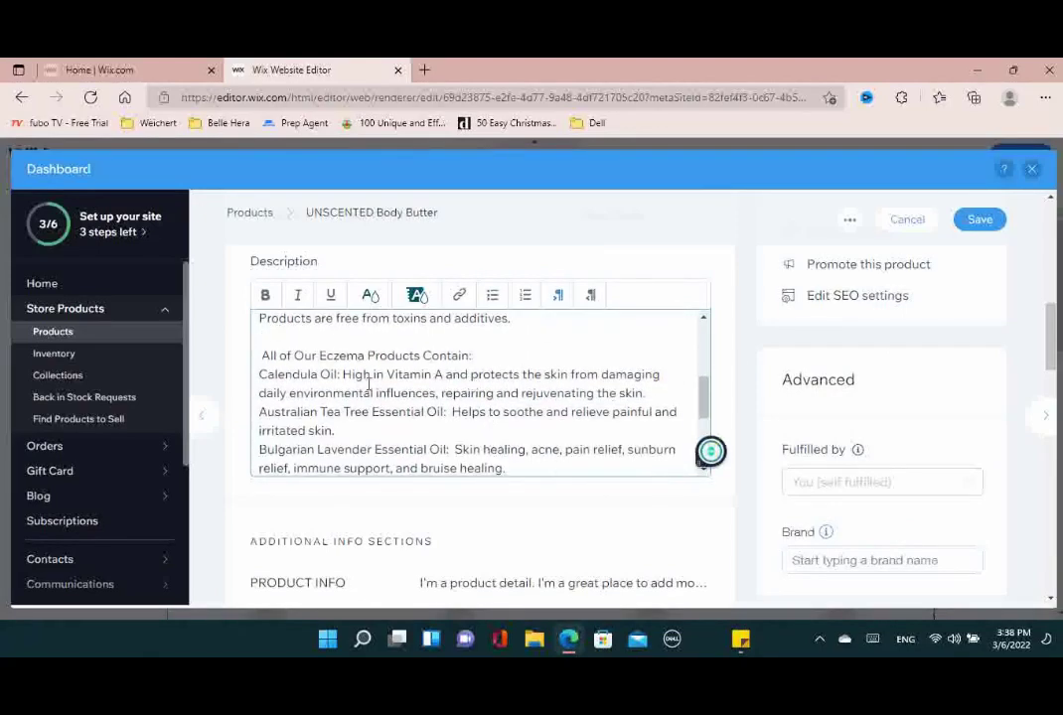
{"action": "scroll", "coordinate": [437, 378], "scroll_direction": "down", "scroll_amount": 1}
{"action": "scroll", "coordinate": [544, 437], "scroll_direction": "down", "scroll_amount": 2}
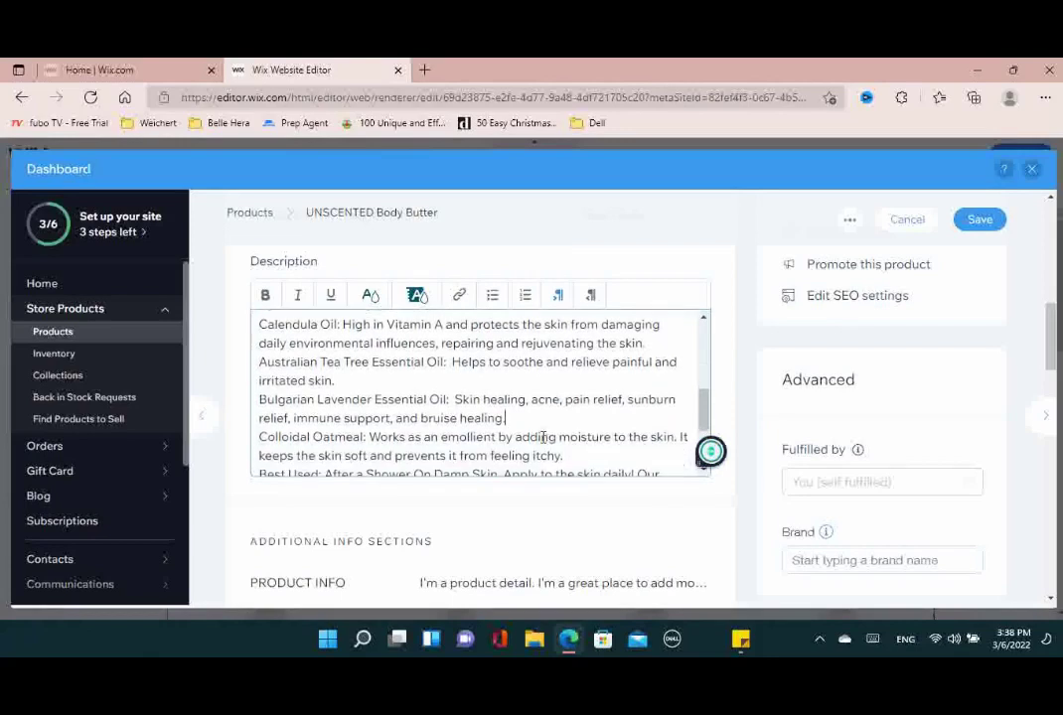
{"action": "scroll", "coordinate": [506, 453], "scroll_direction": "down", "scroll_amount": 1}
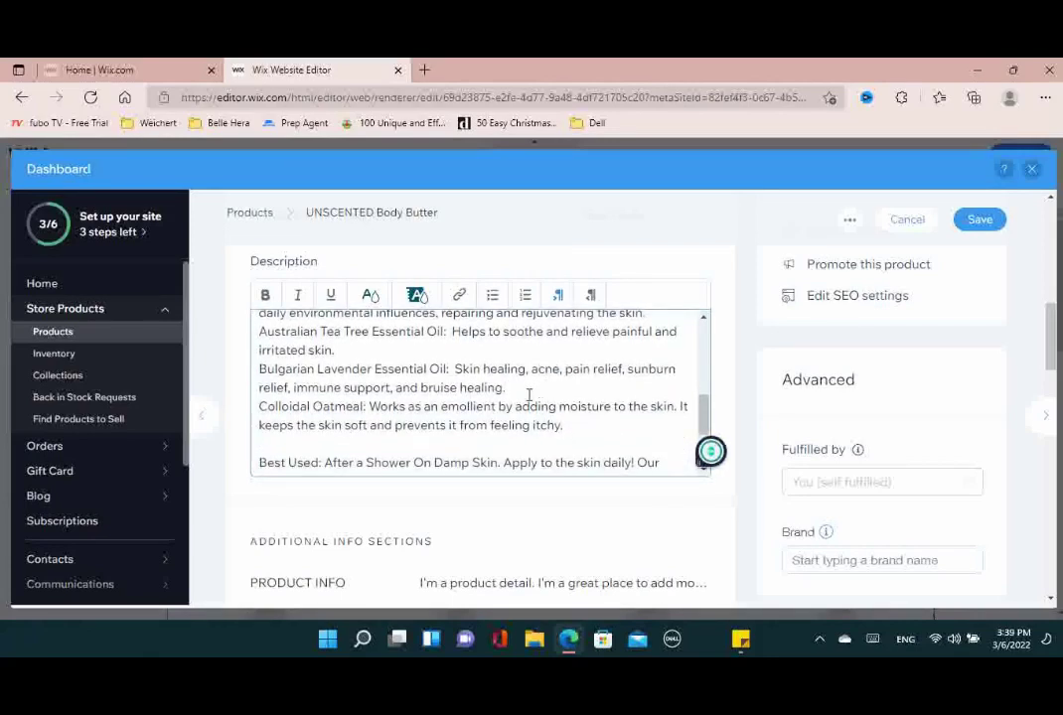
{"action": "scroll", "coordinate": [529, 395], "scroll_direction": "down", "scroll_amount": 3}
{"action": "scroll", "coordinate": [528, 395], "scroll_direction": "down", "scroll_amount": 3}
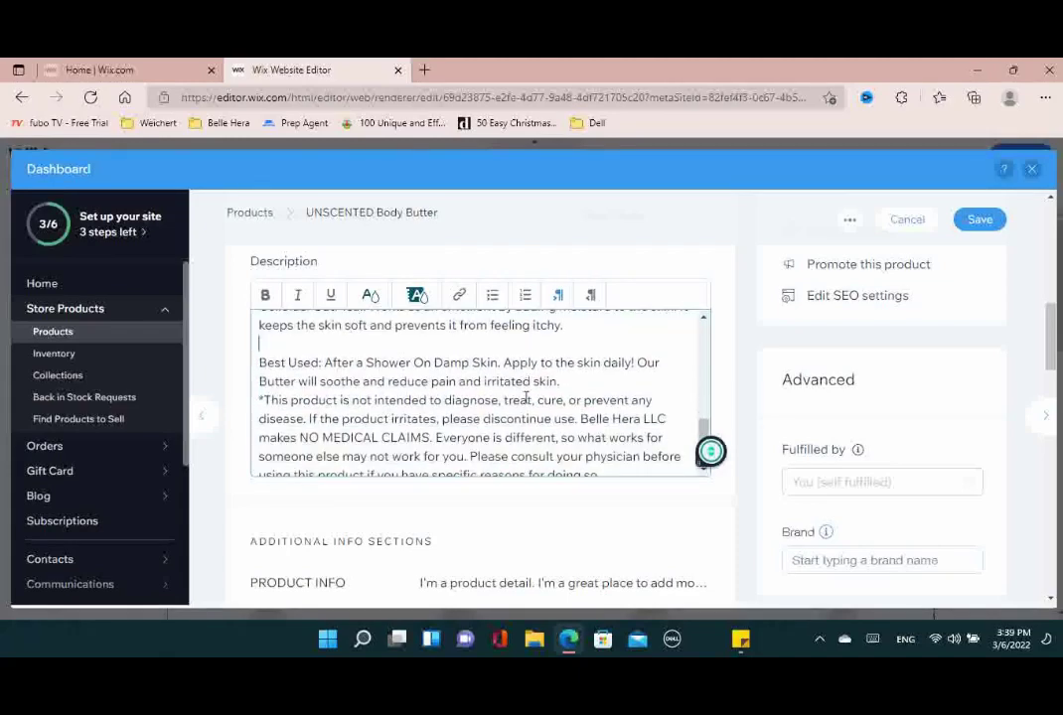
{"action": "left_click", "coordinate": [583, 379]}
{"action": "key", "text": "Return"}
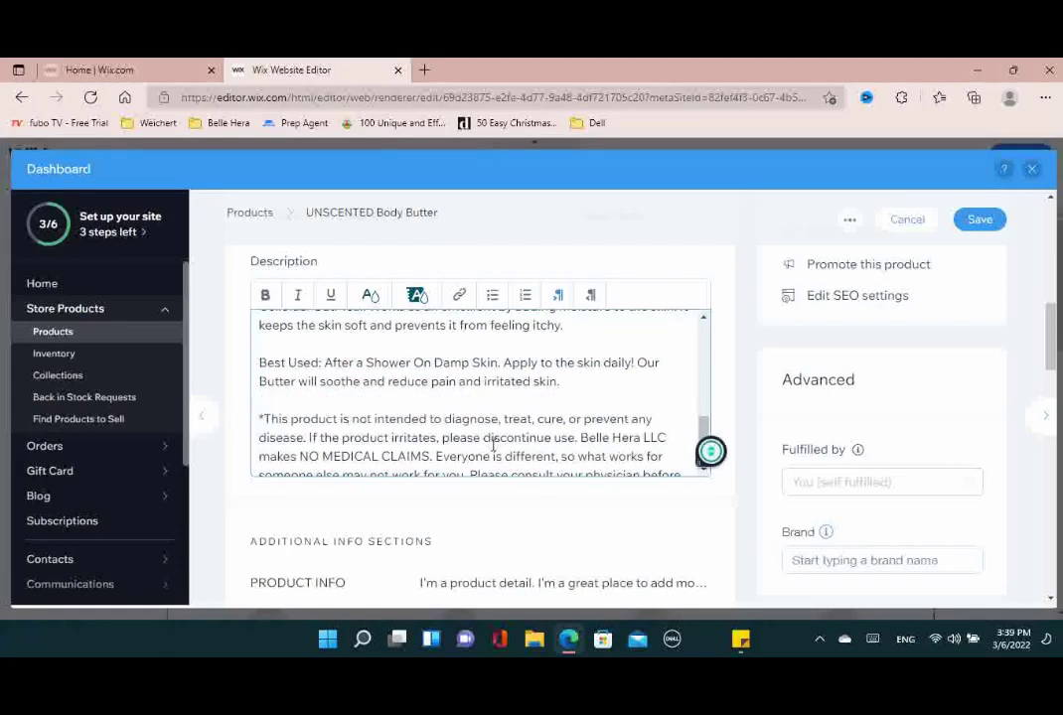
{"action": "scroll", "coordinate": [527, 398], "scroll_direction": "down", "scroll_amount": 2}
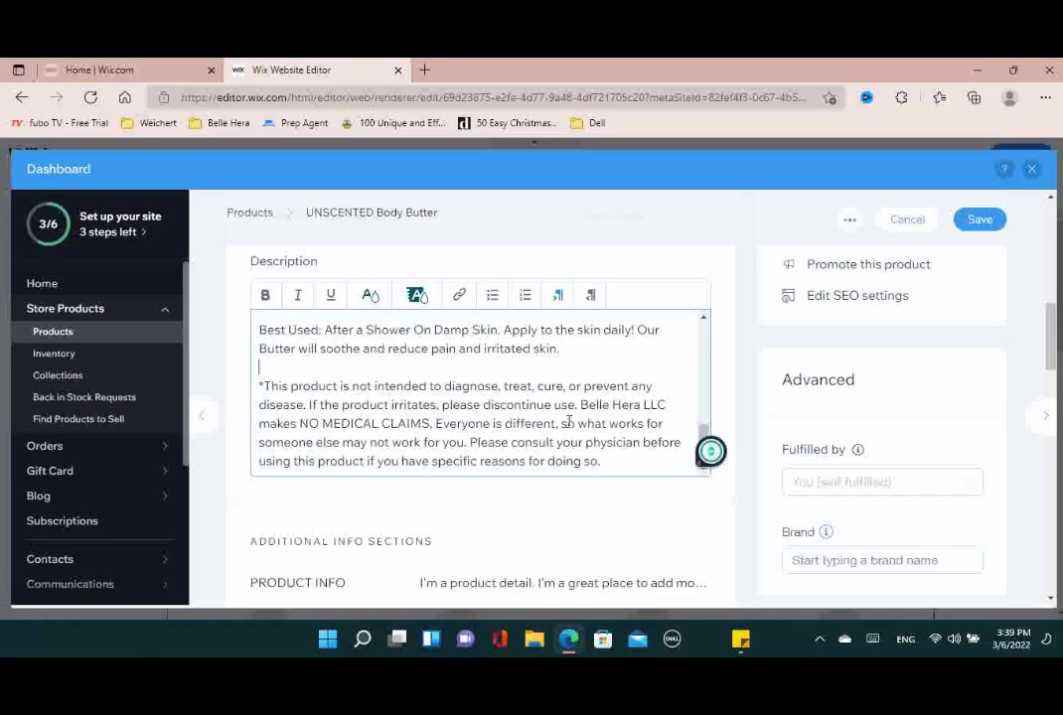
Delete the "Product Description:" heading line from the start of the description
{"action": "scroll", "coordinate": [569, 422], "scroll_direction": "up", "scroll_amount": 8}
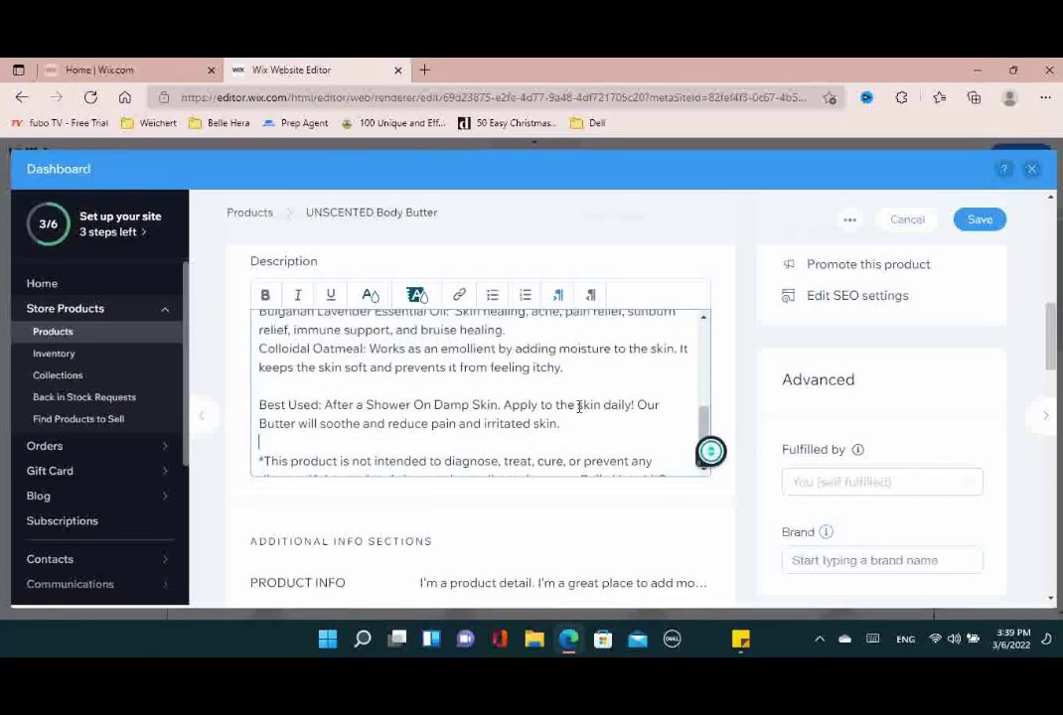
{"action": "scroll", "coordinate": [584, 395], "scroll_direction": "up", "scroll_amount": 10}
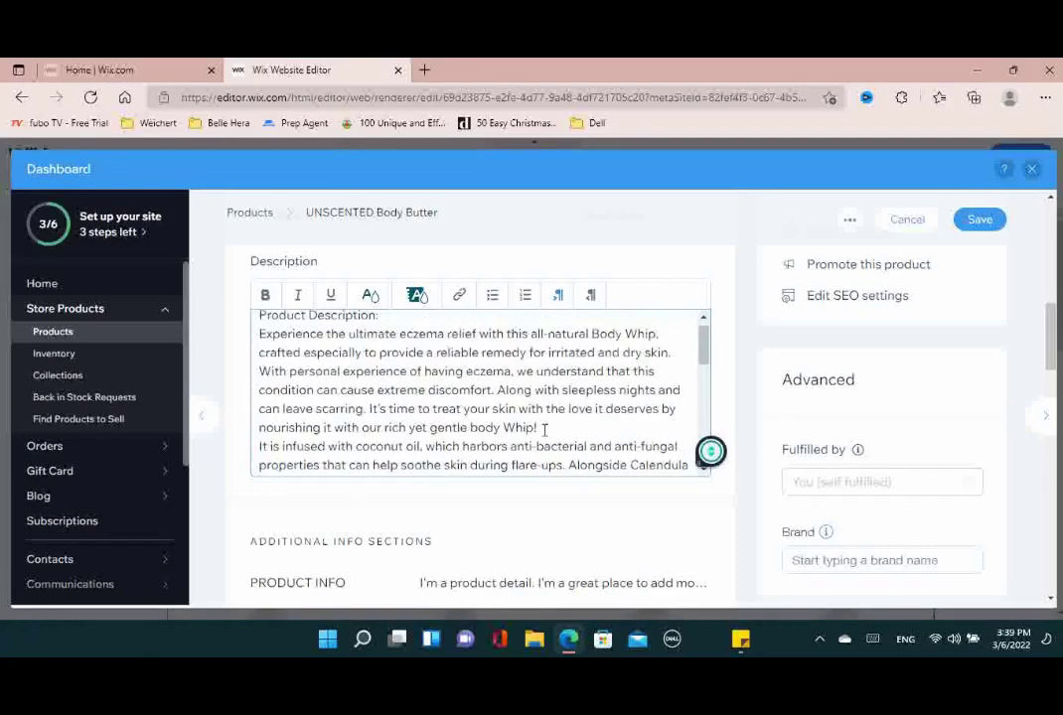
{"action": "scroll", "coordinate": [526, 431], "scroll_direction": "down", "scroll_amount": 3}
{"action": "scroll", "coordinate": [506, 435], "scroll_direction": "up", "scroll_amount": 1}
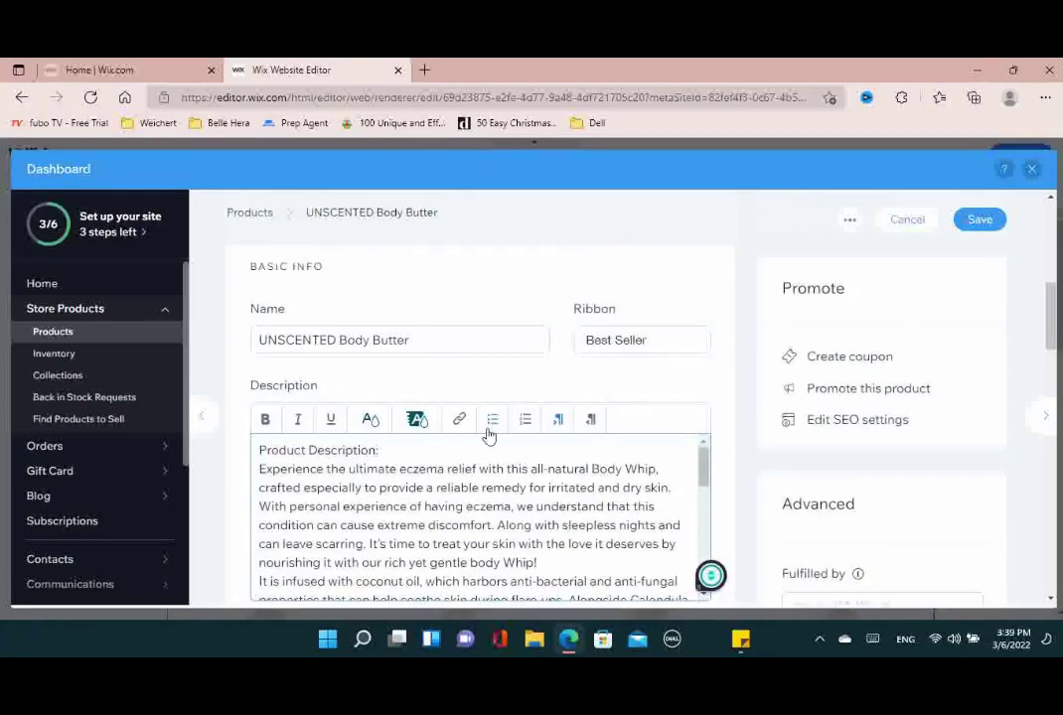
{"action": "left_click_drag", "start_coordinate": [405, 450], "coordinate": [227, 449]}
{"action": "key", "text": "BackSpace"}
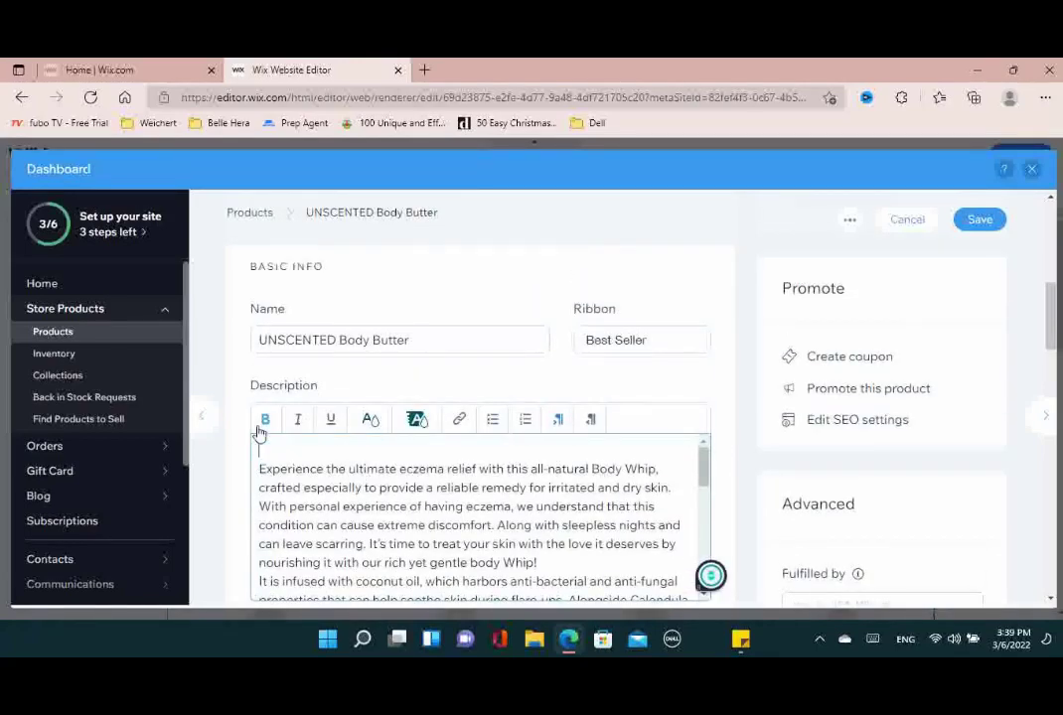
{"action": "key", "text": "Delete"}
Insert a blank line in the description before the paragraph starting "It is infused with coconut oil"
{"action": "left_click", "coordinate": [591, 541]}
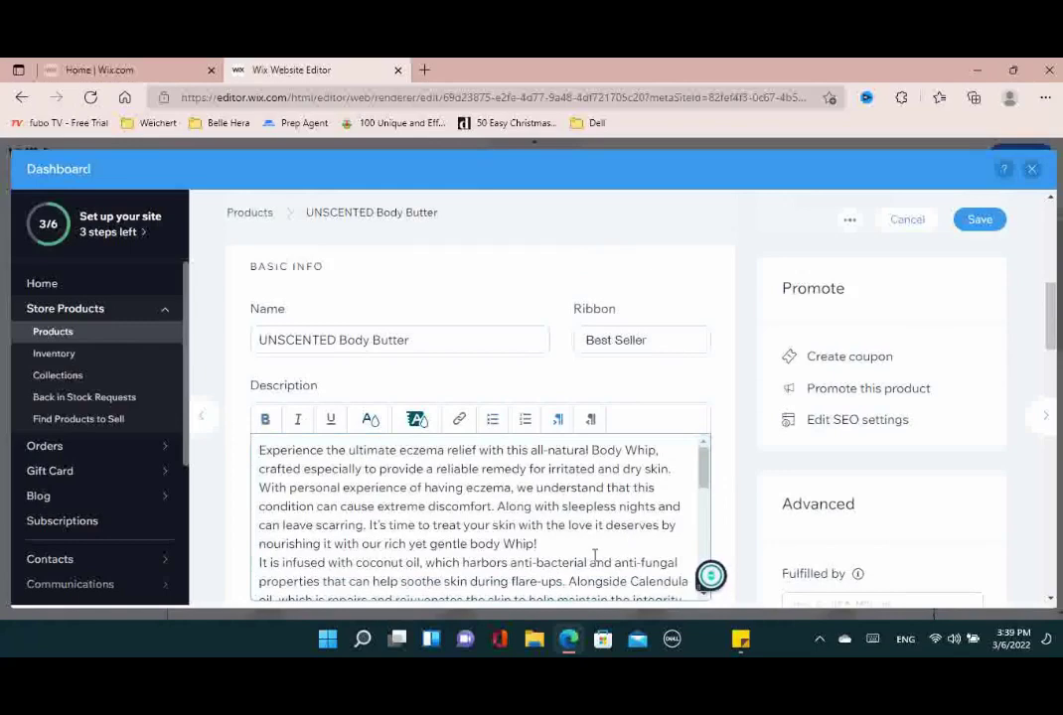
{"action": "key", "text": "Return"}
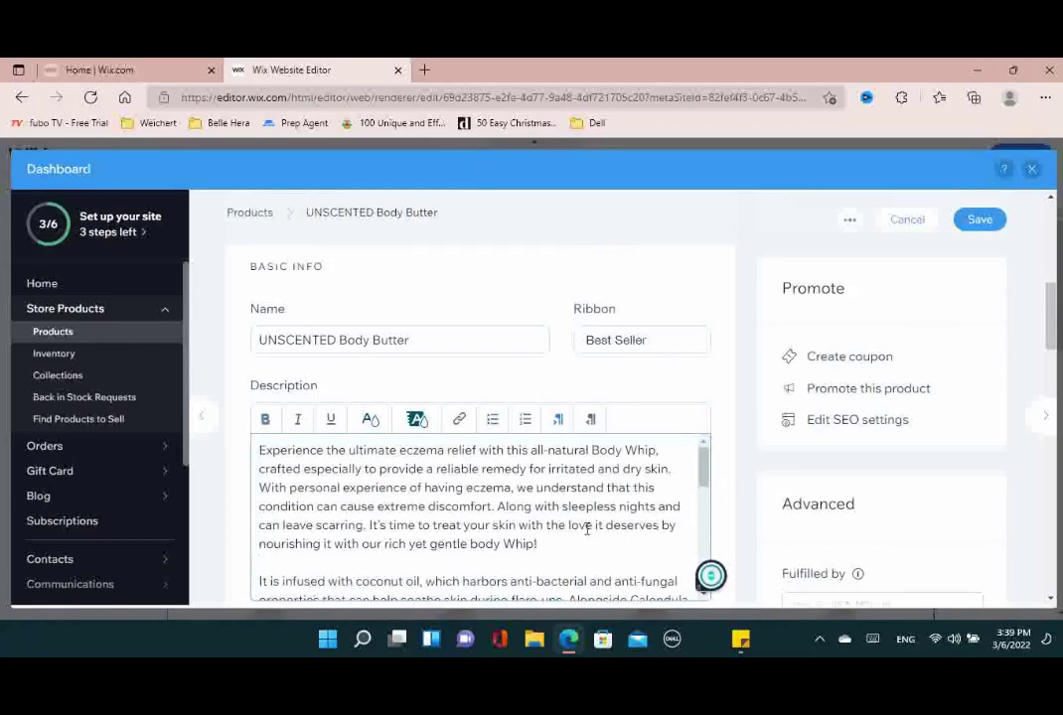
{"action": "scroll", "coordinate": [588, 521], "scroll_direction": "down", "scroll_amount": 1}
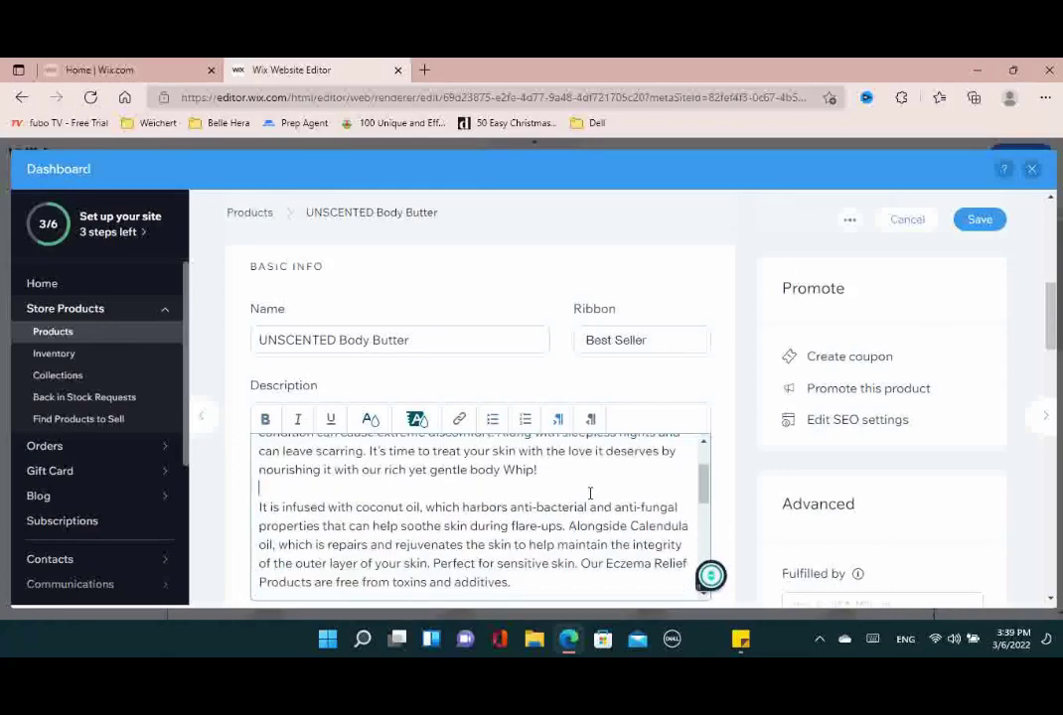
{"action": "scroll", "coordinate": [755, 397], "scroll_direction": "down", "scroll_amount": 1}
Move the body butter from the Face collection to the Body collection
{"action": "scroll", "coordinate": [851, 376], "scroll_direction": "up", "scroll_amount": 3}
{"action": "scroll", "coordinate": [852, 377], "scroll_direction": "up", "scroll_amount": 2}
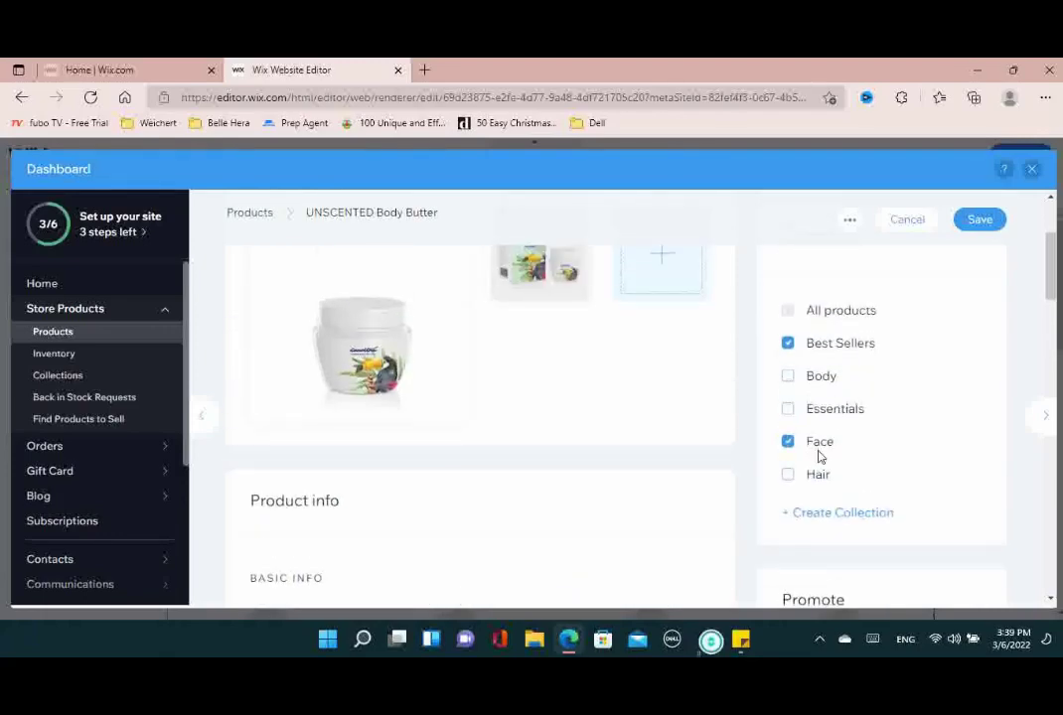
{"action": "left_click", "coordinate": [819, 442]}
{"action": "left_click", "coordinate": [817, 380]}
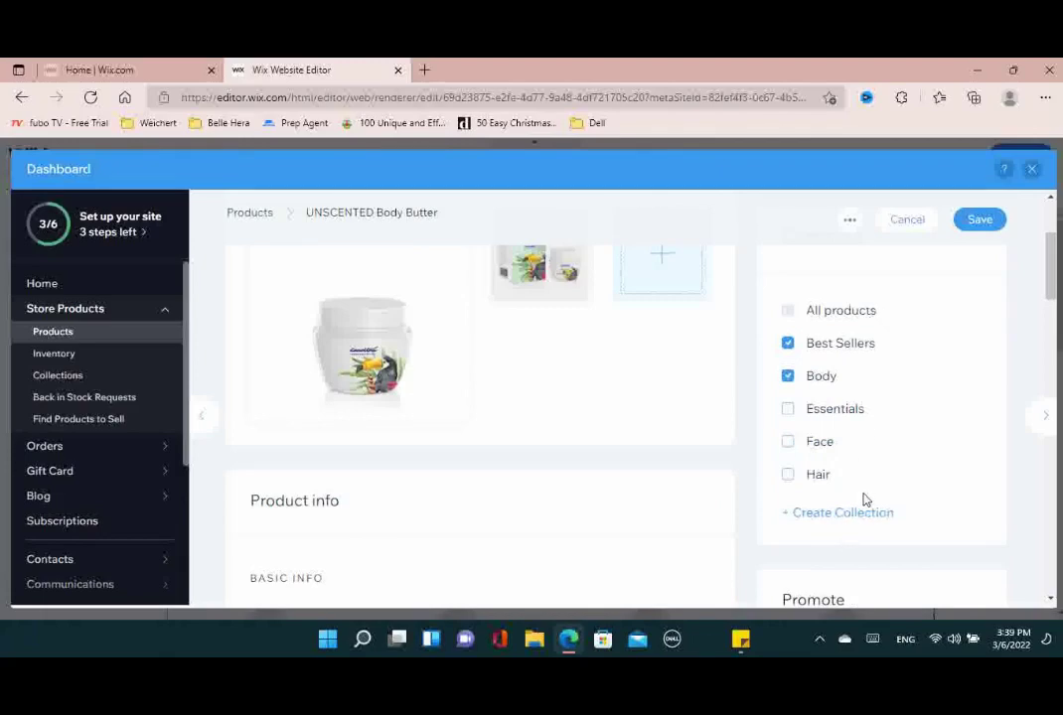
Check the remaining details and pricing of the UNSCENTED Body Butter product, and save it
{"action": "scroll", "coordinate": [857, 430], "scroll_direction": "down", "scroll_amount": 1}
{"action": "scroll", "coordinate": [857, 439], "scroll_direction": "down", "scroll_amount": 5}
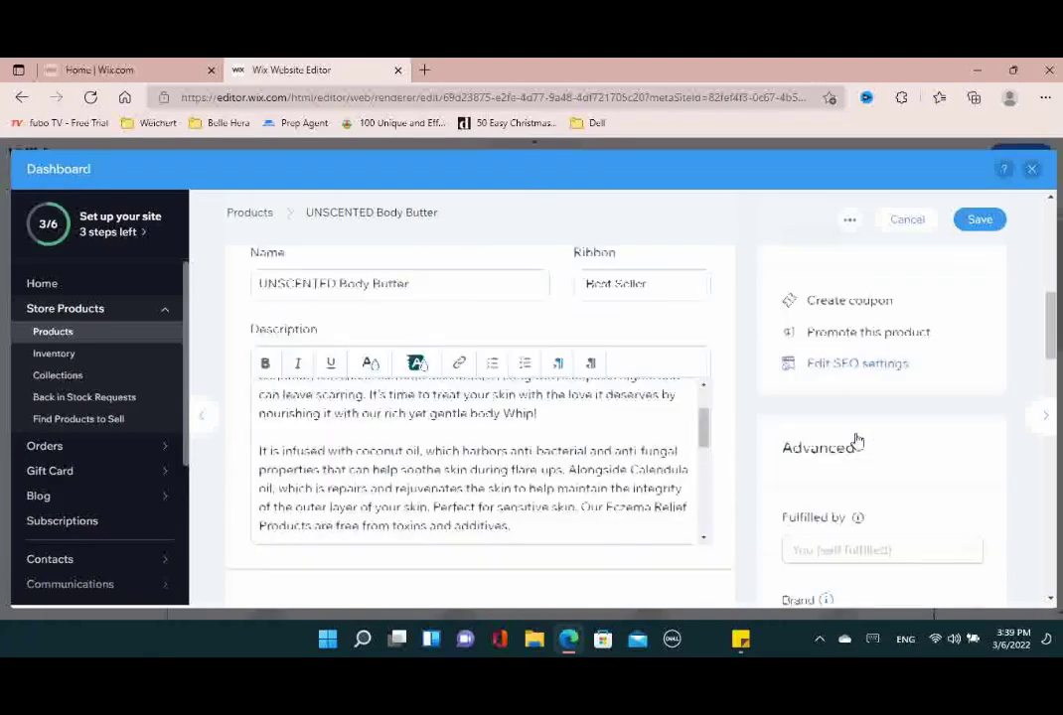
{"action": "scroll", "coordinate": [484, 416], "scroll_direction": "down", "scroll_amount": 1}
{"action": "scroll", "coordinate": [483, 415], "scroll_direction": "down", "scroll_amount": 3}
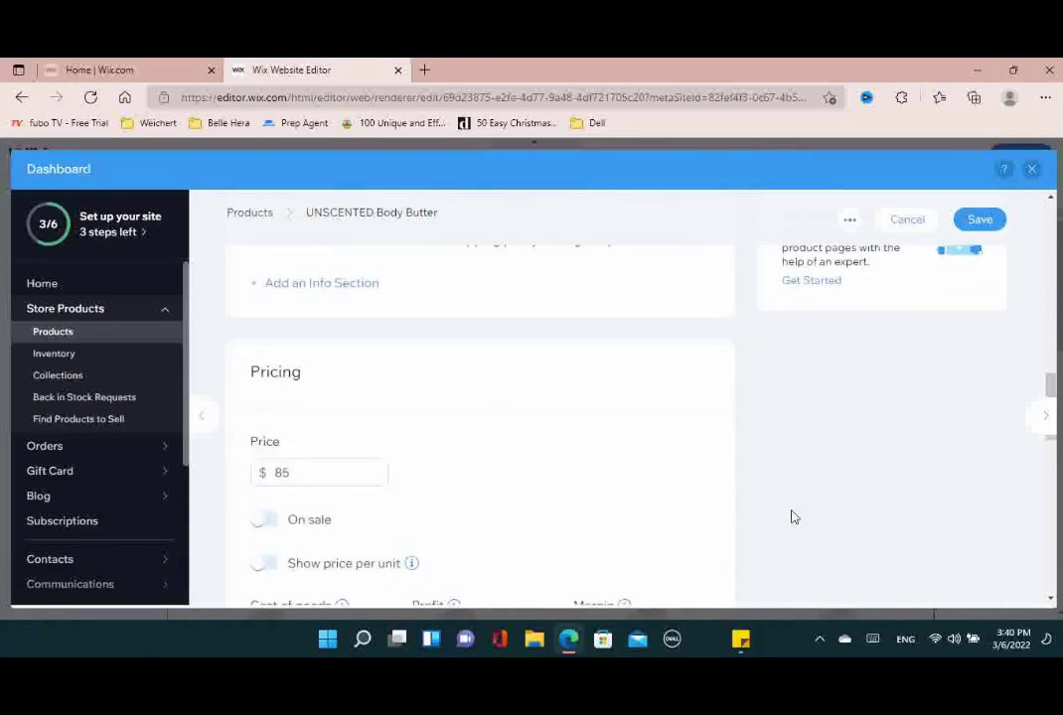
{"action": "scroll", "coordinate": [654, 485], "scroll_direction": "down", "scroll_amount": 2}
{"action": "scroll", "coordinate": [655, 486], "scroll_direction": "down", "scroll_amount": 1}
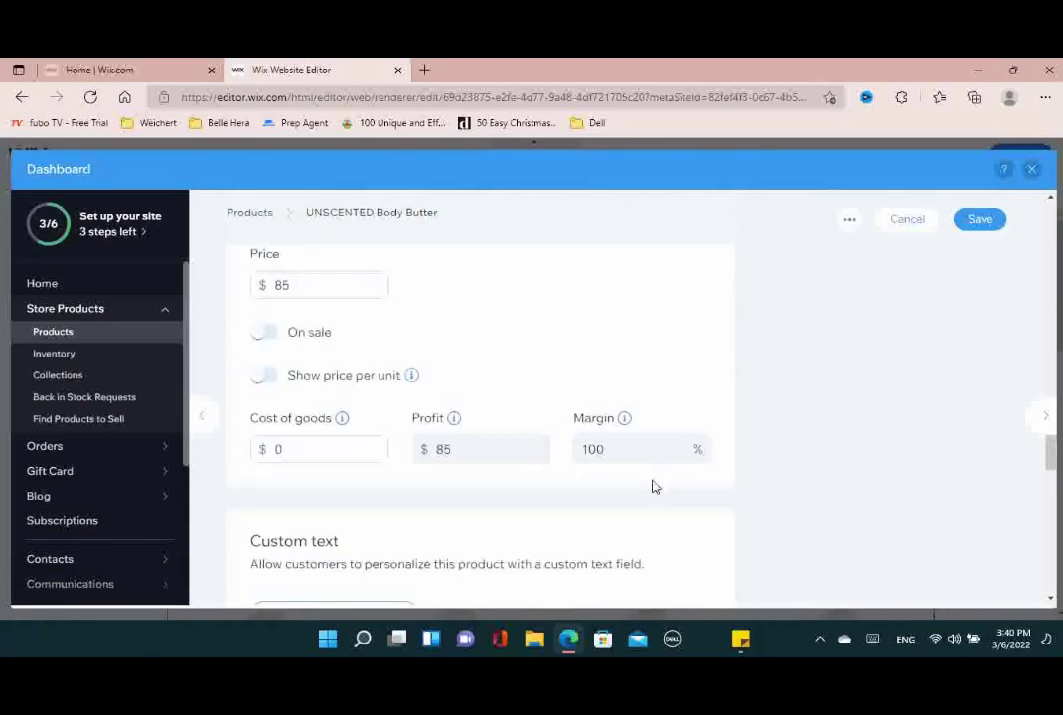
{"action": "left_click", "coordinate": [983, 220]}
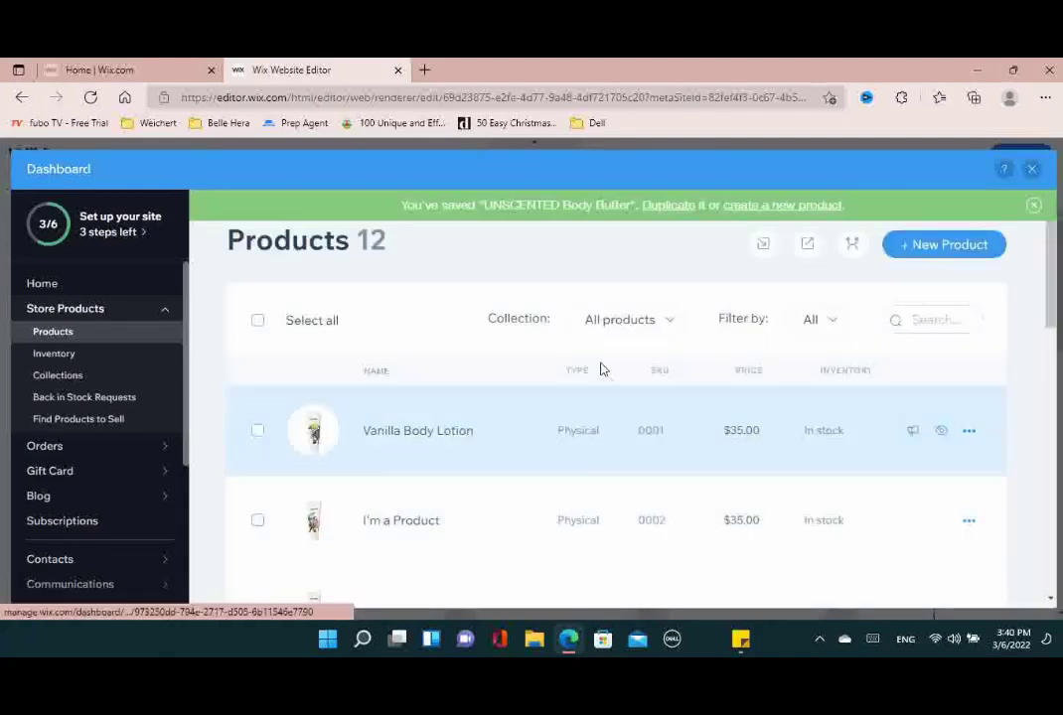
Rename the store's Body collection as Body Lotion
{"action": "left_click", "coordinate": [58, 375]}
{"action": "scroll", "coordinate": [556, 388], "scroll_direction": "down", "scroll_amount": 2}
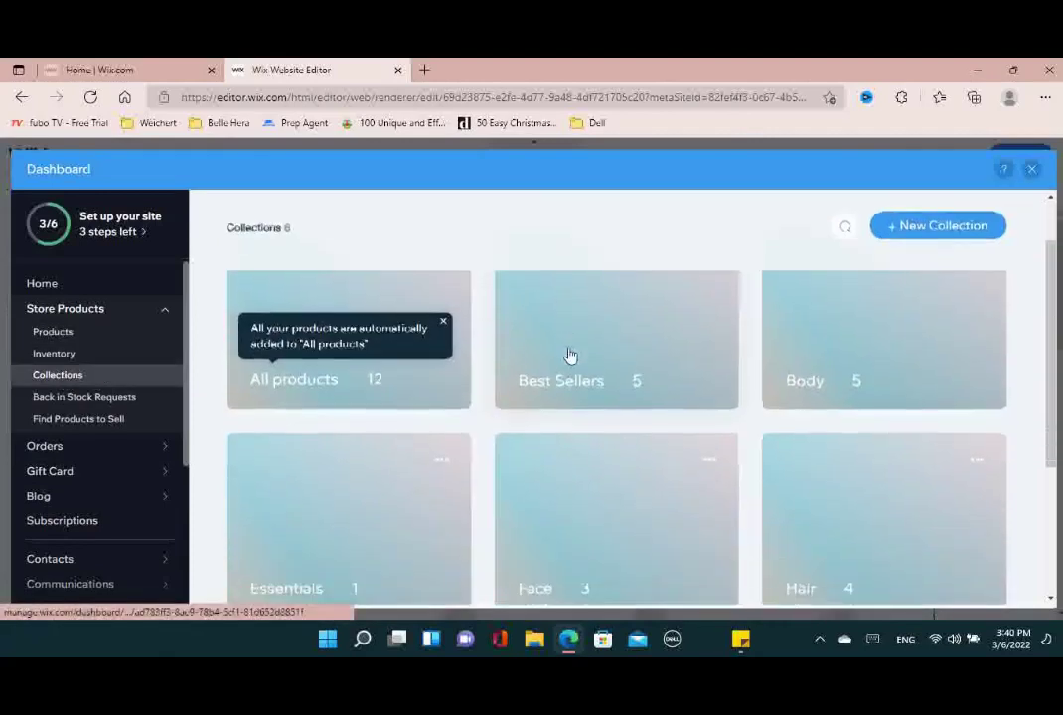
{"action": "double_click", "coordinate": [544, 468]}
{"action": "scroll", "coordinate": [546, 459], "scroll_direction": "up", "scroll_amount": 1}
{"action": "double_click", "coordinate": [794, 327]}
{"action": "type", "text": "B"}
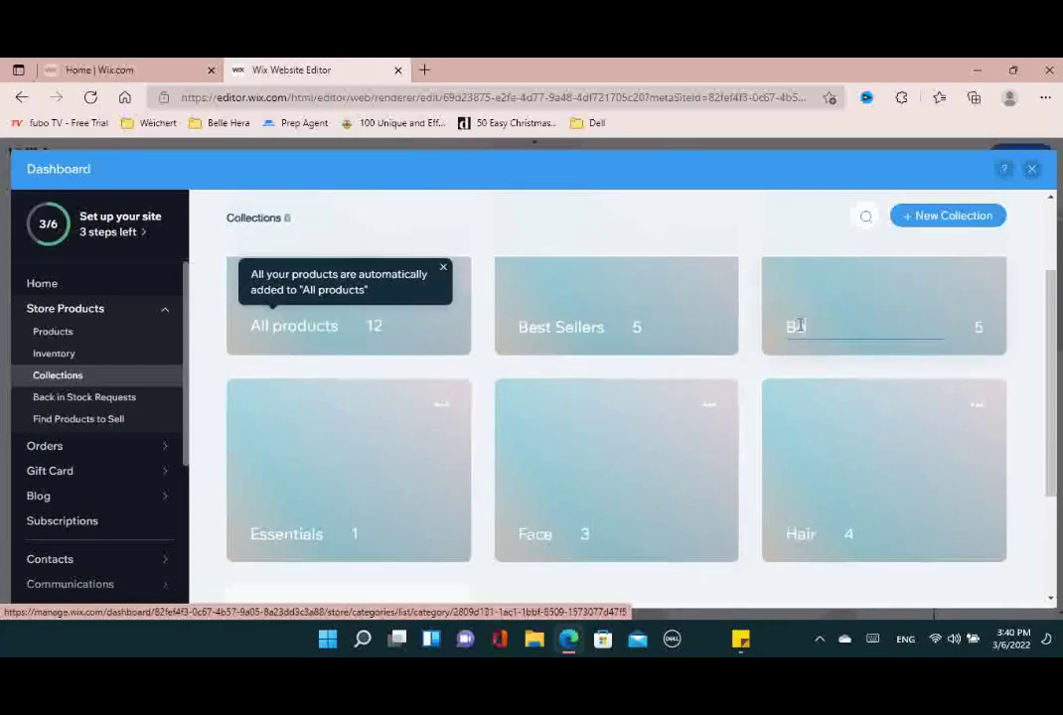
{"action": "key", "text": "Return"}
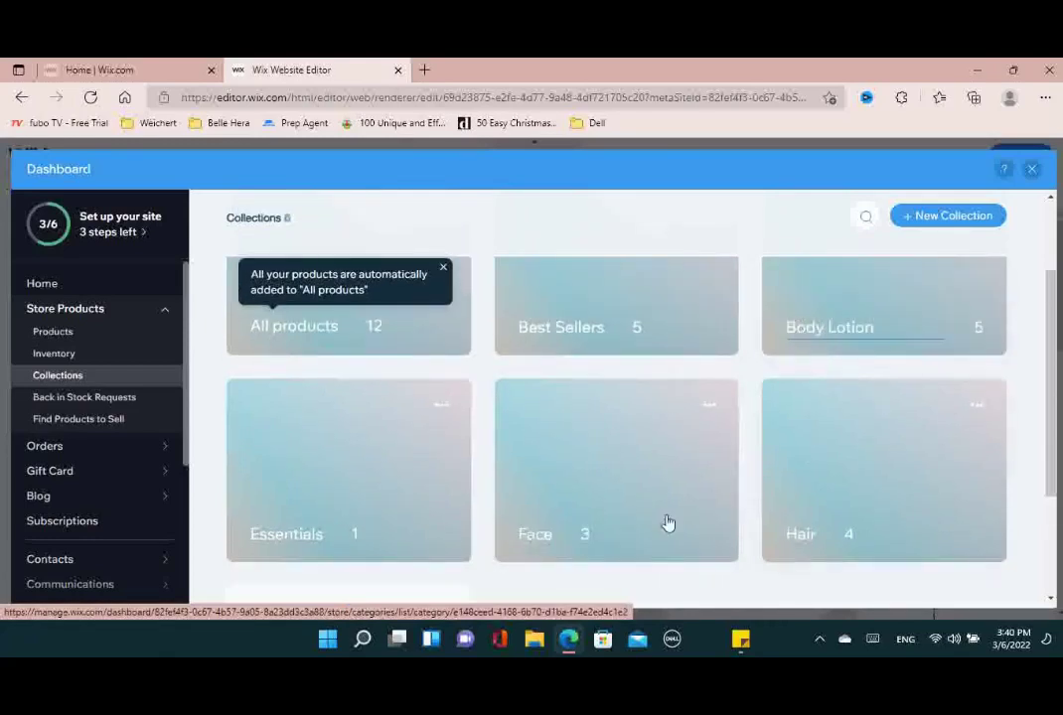
Rename the Face collection as Body Butter and the Hair collection as Body Oil
{"action": "double_click", "coordinate": [537, 535]}
{"action": "type", "text": "Body"}
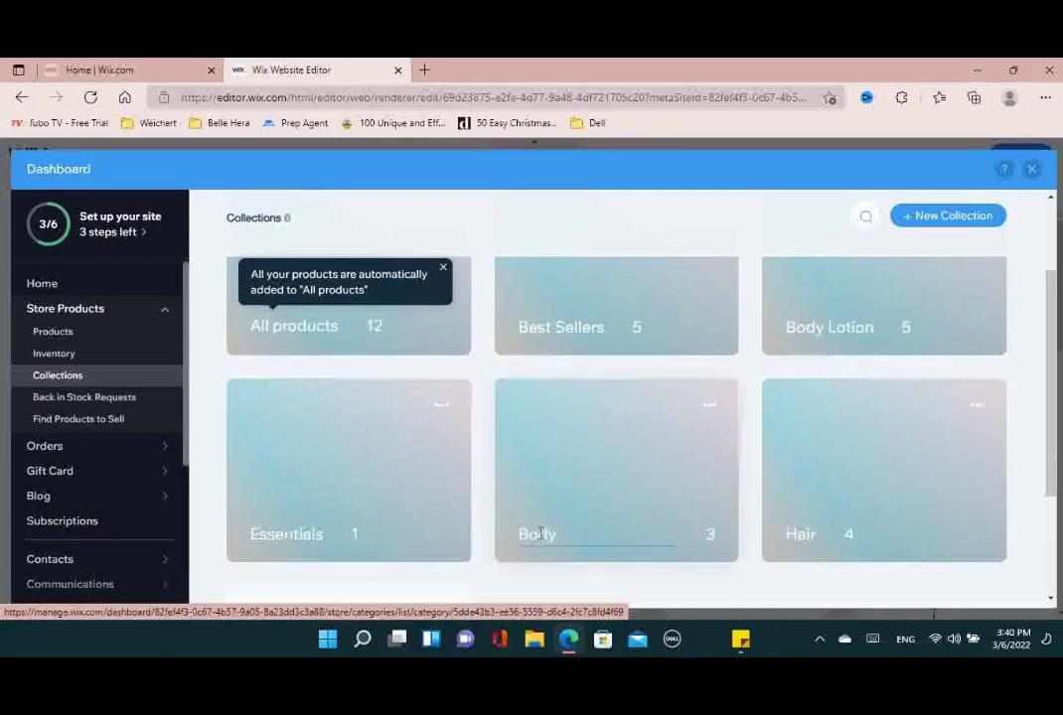
{"action": "double_click", "coordinate": [800, 534]}
{"action": "type", "text": "Butter"}
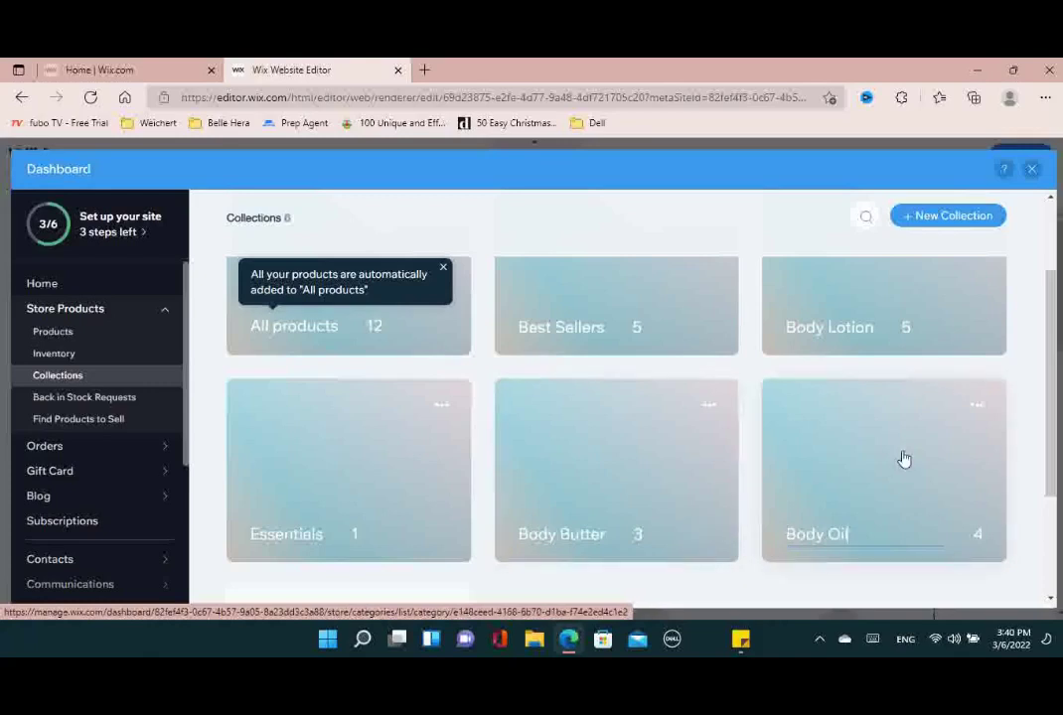
Create a new collection named Lip Gloss
{"action": "scroll", "coordinate": [685, 490], "scroll_direction": "up", "scroll_amount": 1}
{"action": "scroll", "coordinate": [692, 472], "scroll_direction": "up", "scroll_amount": 1}
{"action": "left_click", "coordinate": [933, 245]}
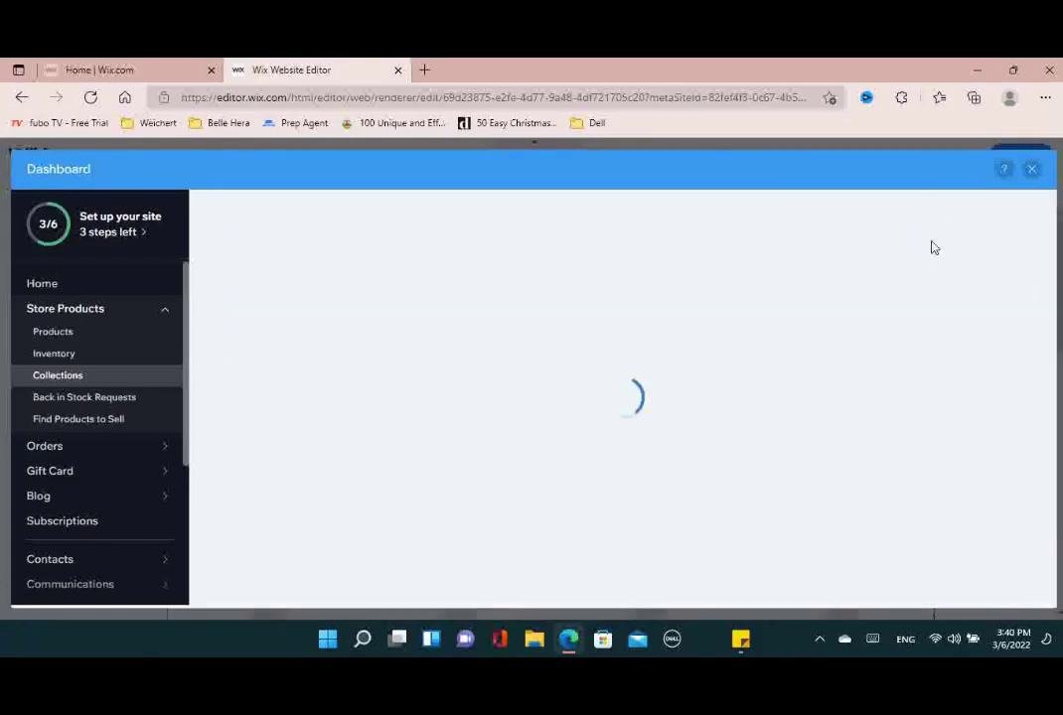
{"action": "left_click", "coordinate": [898, 425]}
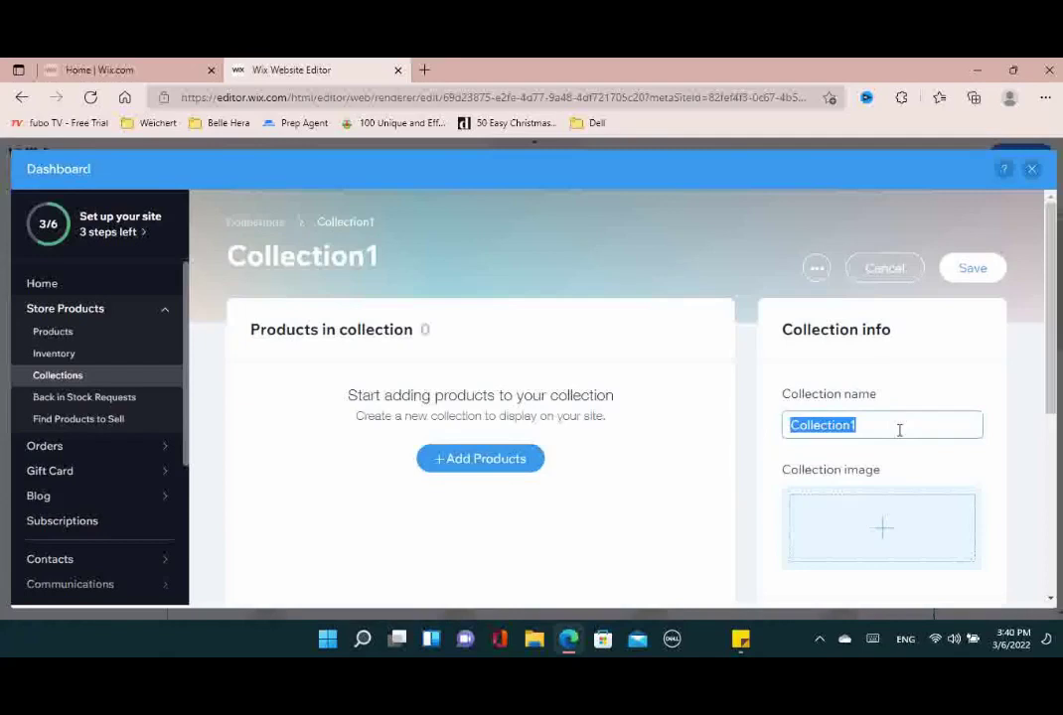
{"action": "type", "text": "Lip Gloss"}
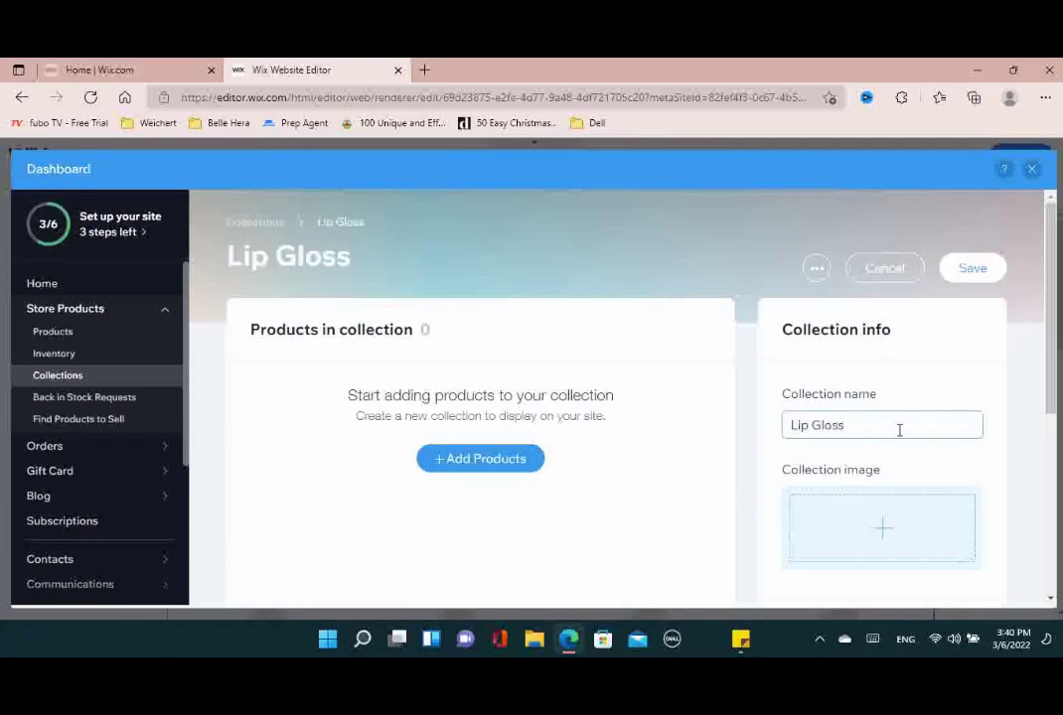
{"action": "left_click", "coordinate": [475, 470]}
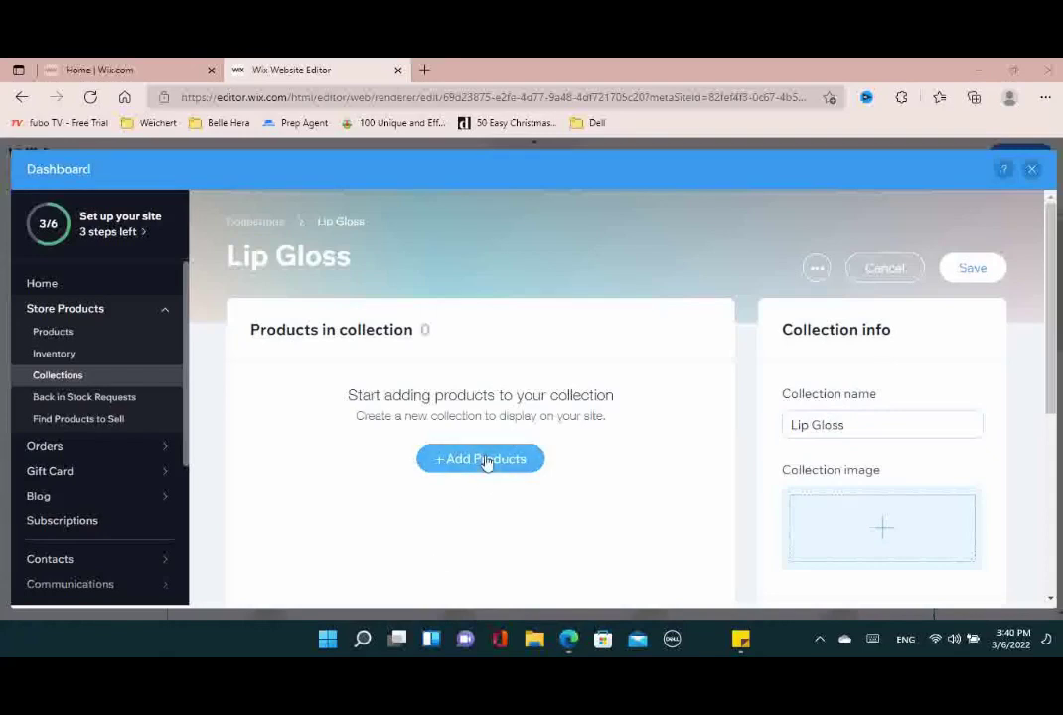
{"action": "left_click", "coordinate": [487, 466]}
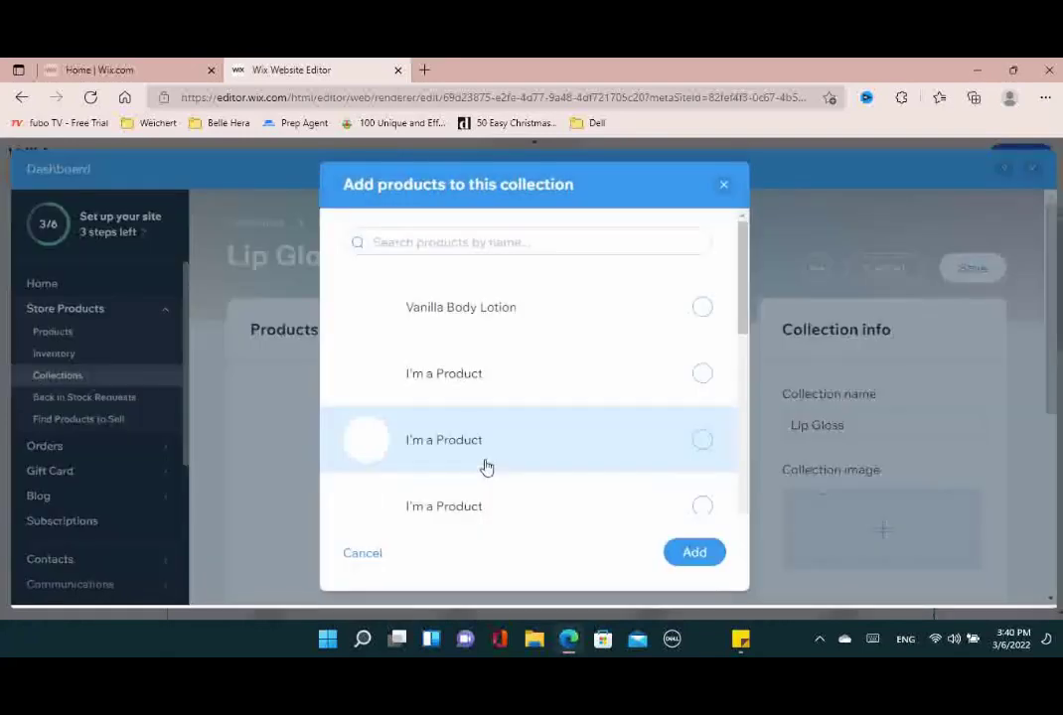
{"action": "scroll", "coordinate": [493, 401], "scroll_direction": "down", "scroll_amount": 6}
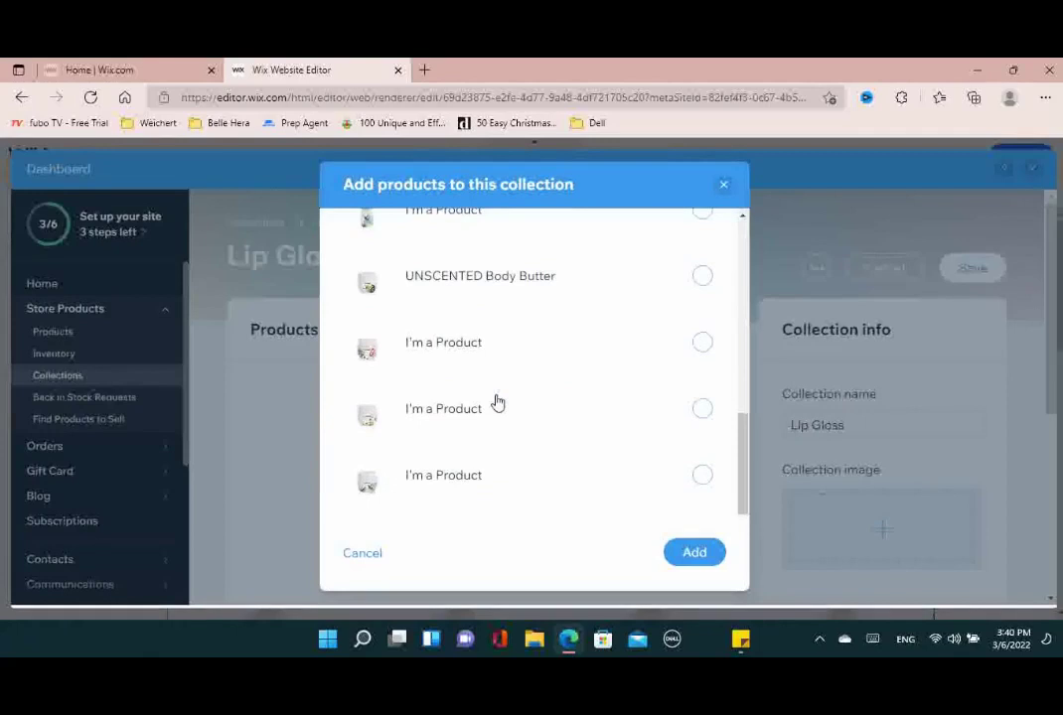
{"action": "scroll", "coordinate": [498, 400], "scroll_direction": "up", "scroll_amount": 6}
{"action": "left_click", "coordinate": [698, 554]}
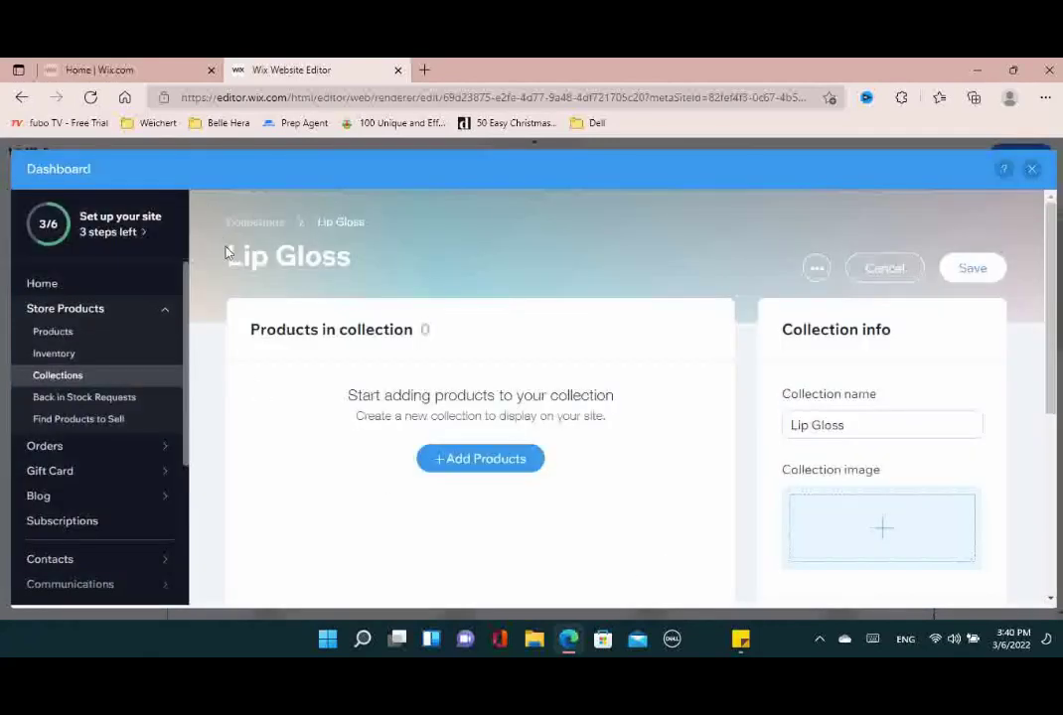
Save the Lip Gloss collection and add it to the site on a new page named Lip Gloss
{"action": "left_click", "coordinate": [256, 232]}
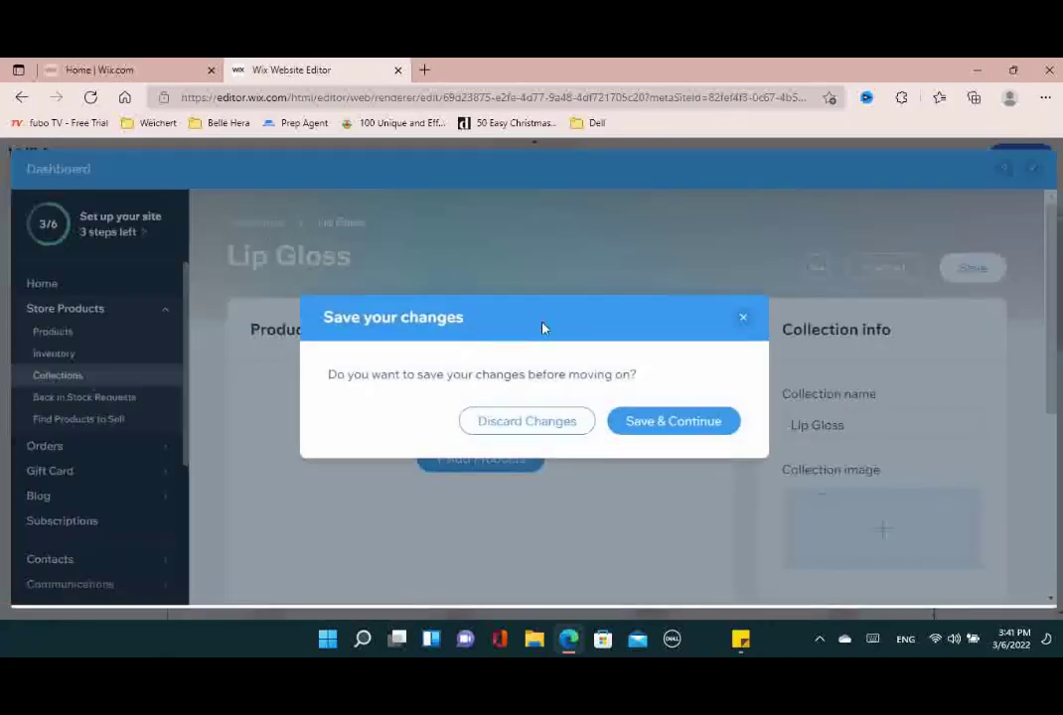
{"action": "left_click", "coordinate": [661, 430]}
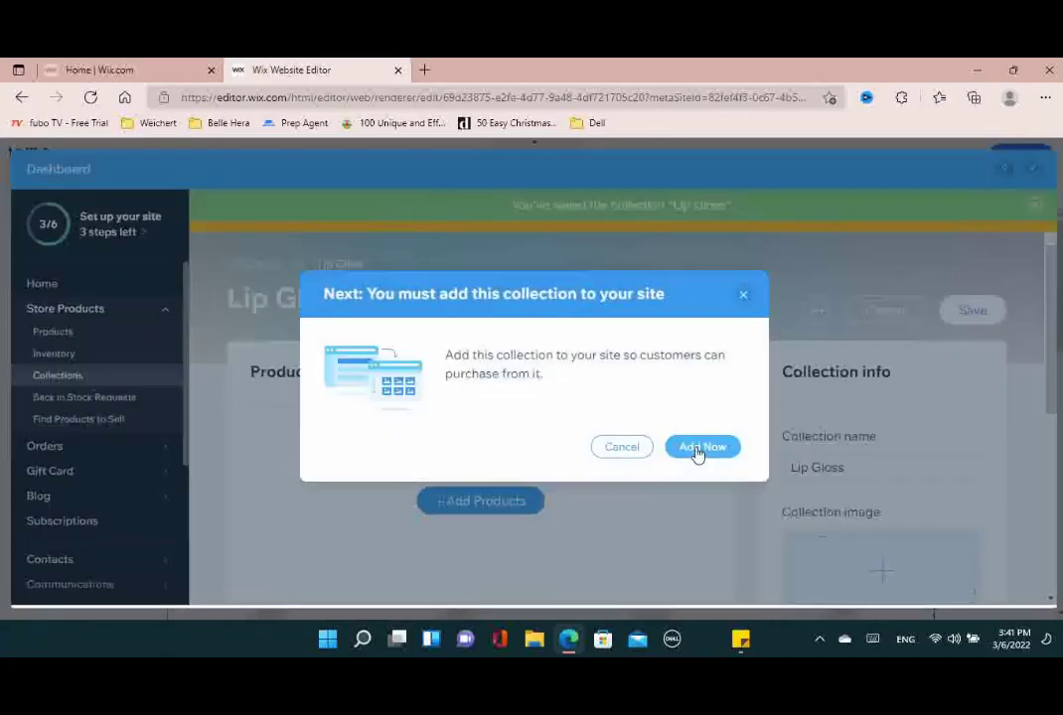
{"action": "left_click", "coordinate": [699, 449]}
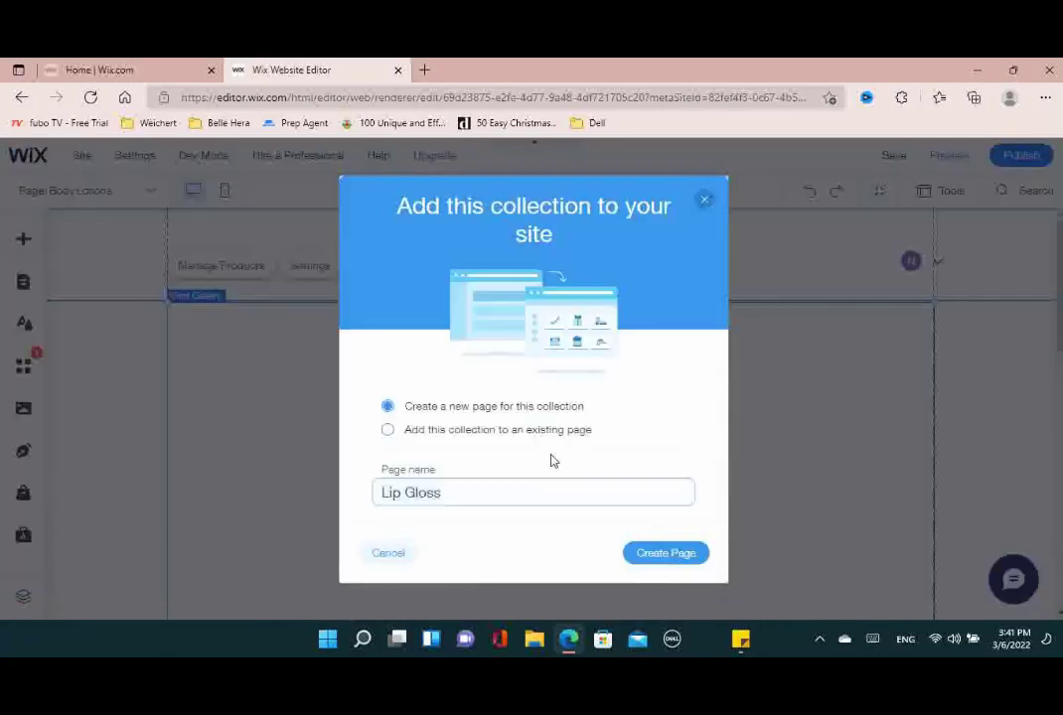
{"action": "left_click", "coordinate": [666, 554]}
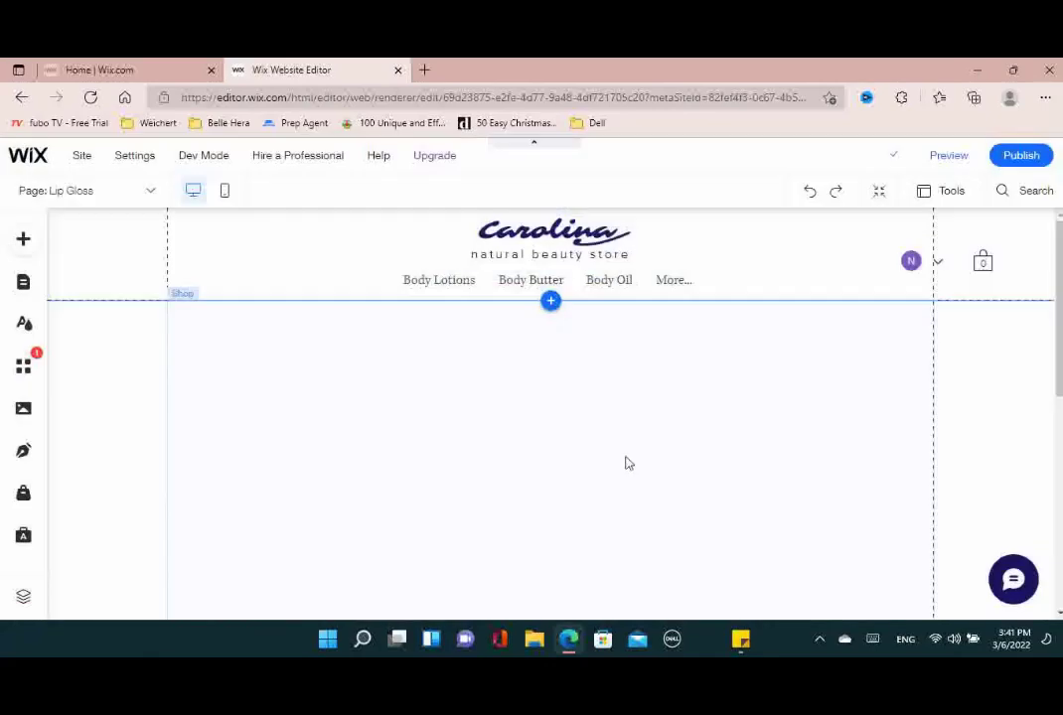
Widen the header's horizontal menu to fit all its items, and delete the older duplicate Lip Gloss page
{"action": "left_click", "coordinate": [673, 280]}
{"action": "left_click_drag", "start_coordinate": [728, 280], "coordinate": [808, 281]}
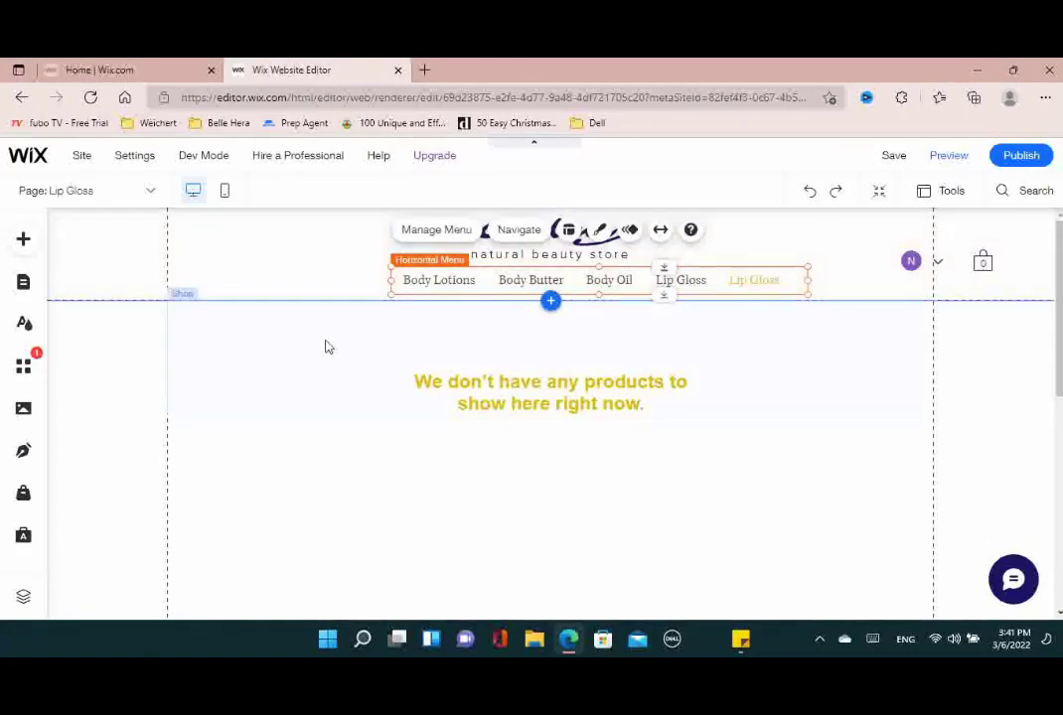
{"action": "left_click", "coordinate": [136, 194]}
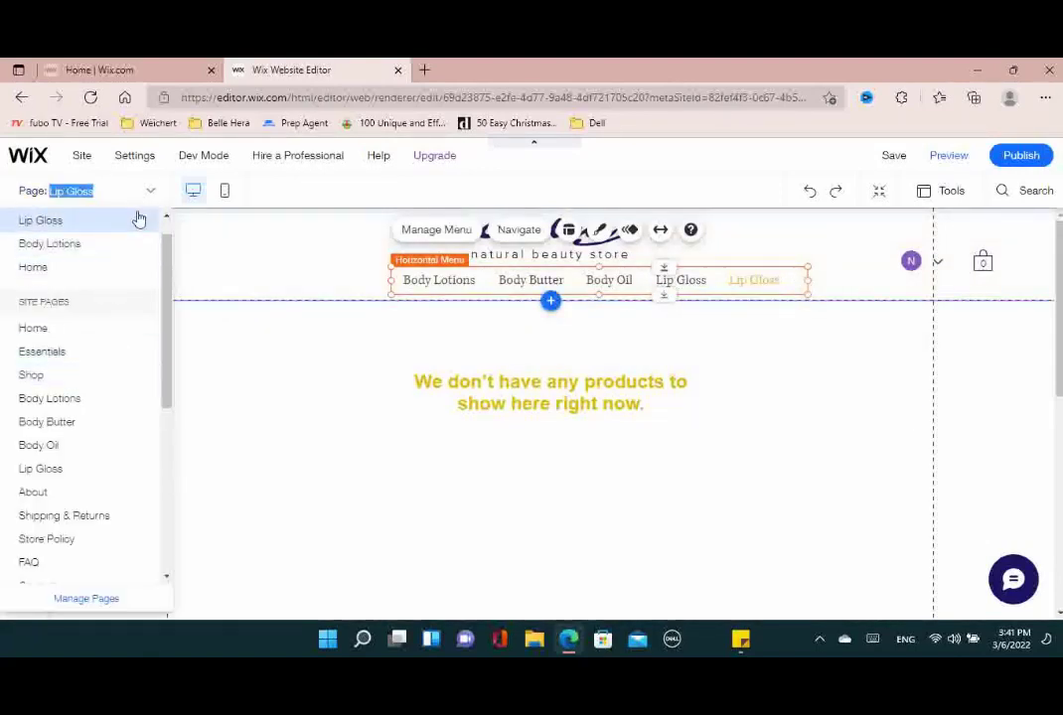
{"action": "left_click", "coordinate": [63, 597]}
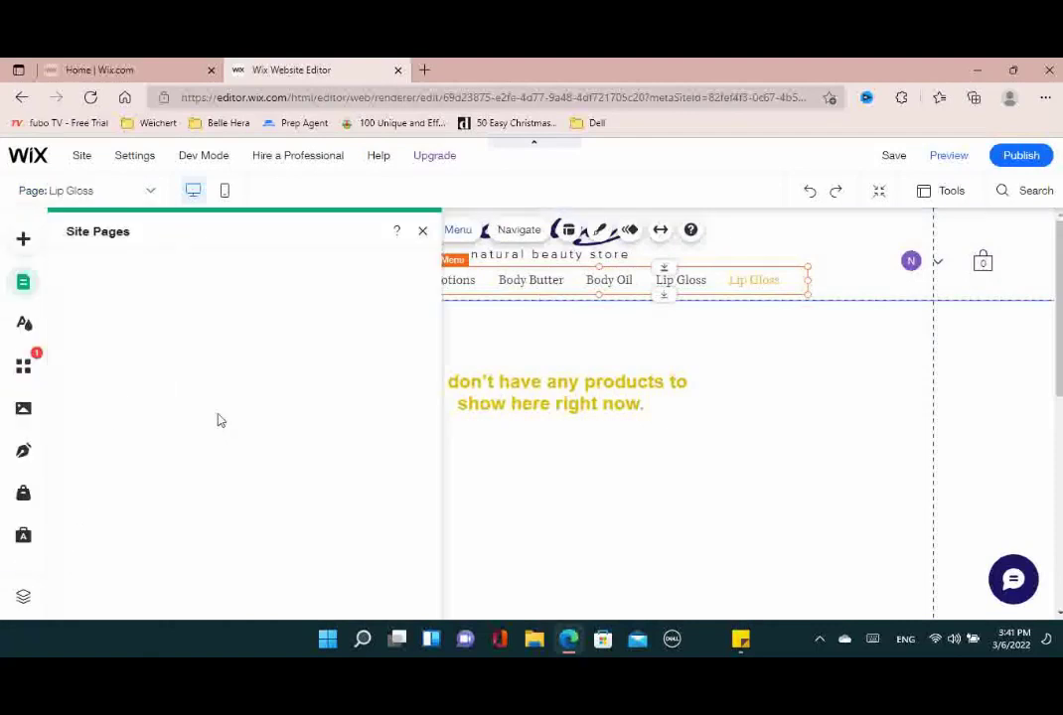
{"action": "scroll", "coordinate": [342, 457], "scroll_direction": "up", "scroll_amount": 3}
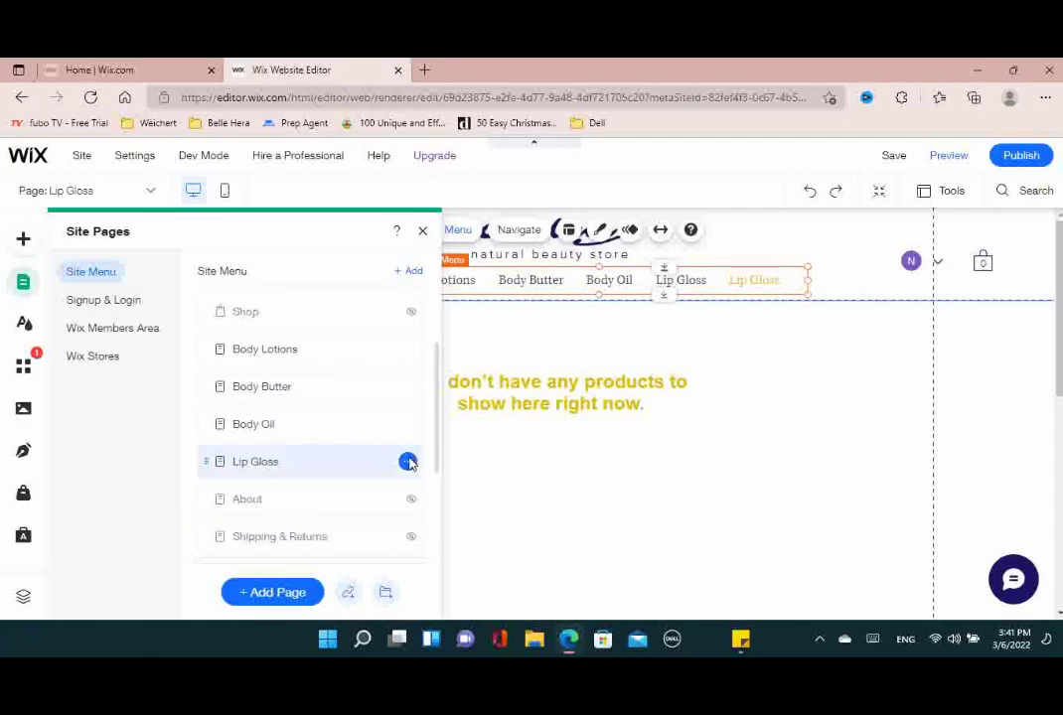
{"action": "left_click", "coordinate": [407, 460]}
{"action": "left_click", "coordinate": [467, 464]}
{"action": "left_click", "coordinate": [713, 442]}
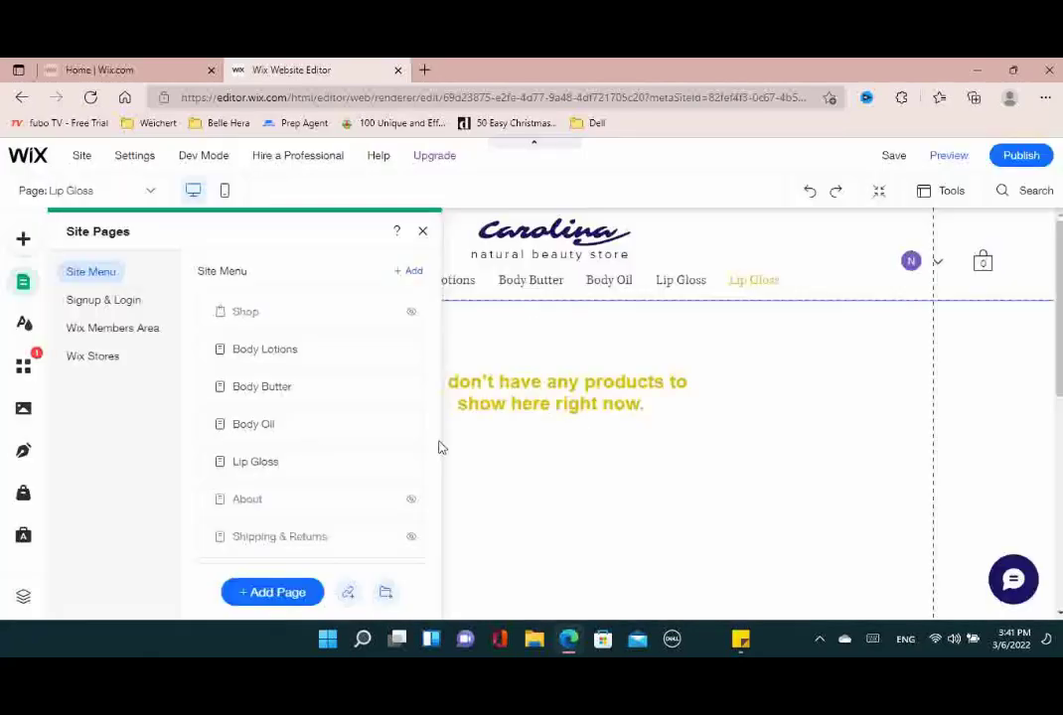
Move the Lip Gloss store page in the site menu to between Body Butter and Body Oil
{"action": "scroll", "coordinate": [306, 417], "scroll_direction": "down", "scroll_amount": 3}
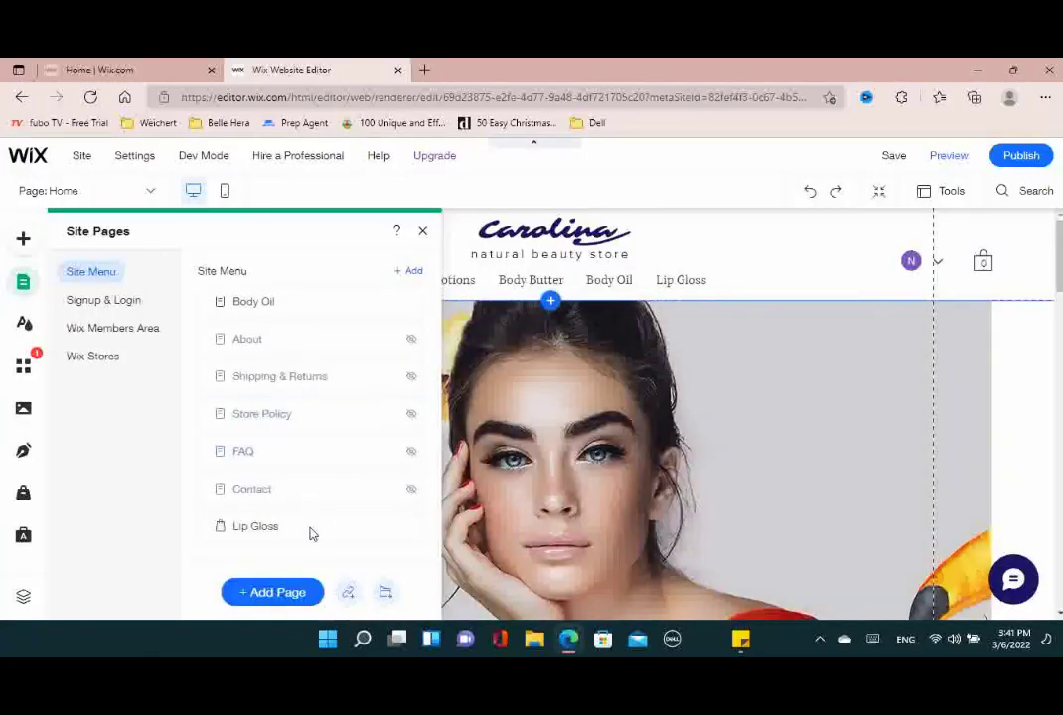
{"action": "left_click_drag", "start_coordinate": [264, 534], "coordinate": [317, 454]}
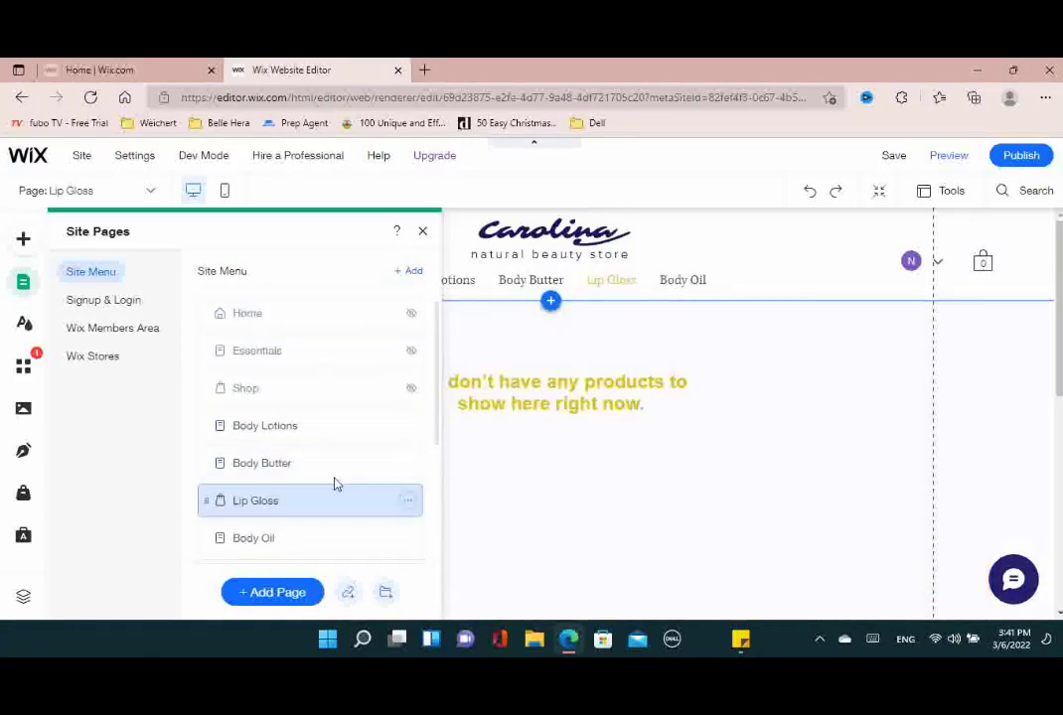
{"action": "scroll", "coordinate": [330, 484], "scroll_direction": "down", "scroll_amount": 1}
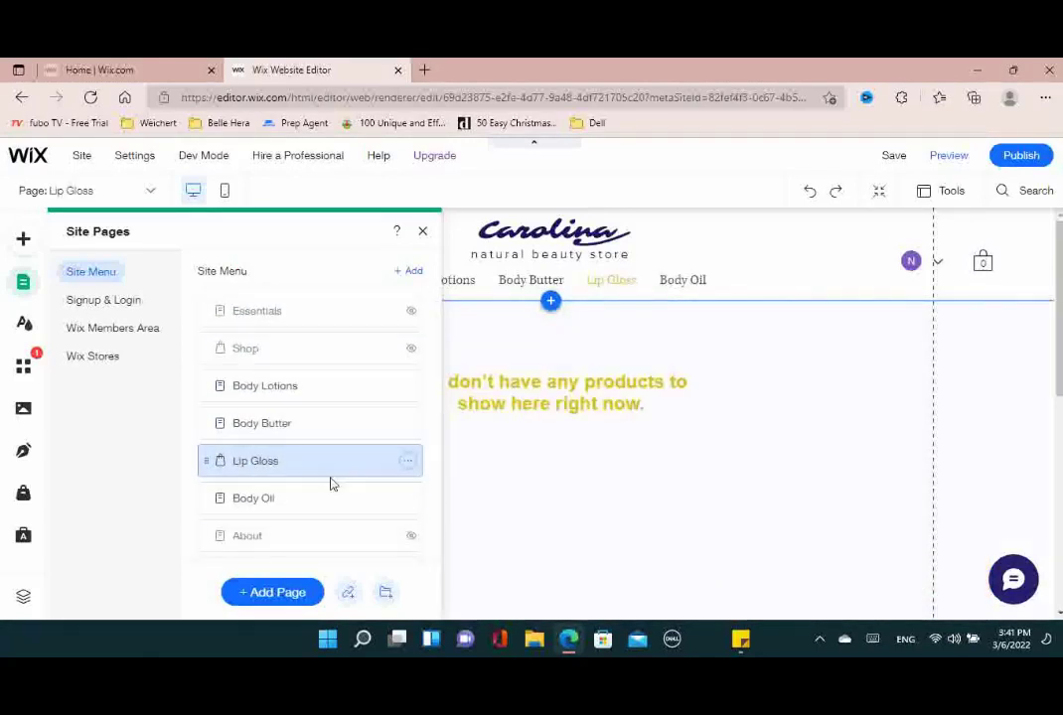
{"action": "left_click", "coordinate": [423, 234]}
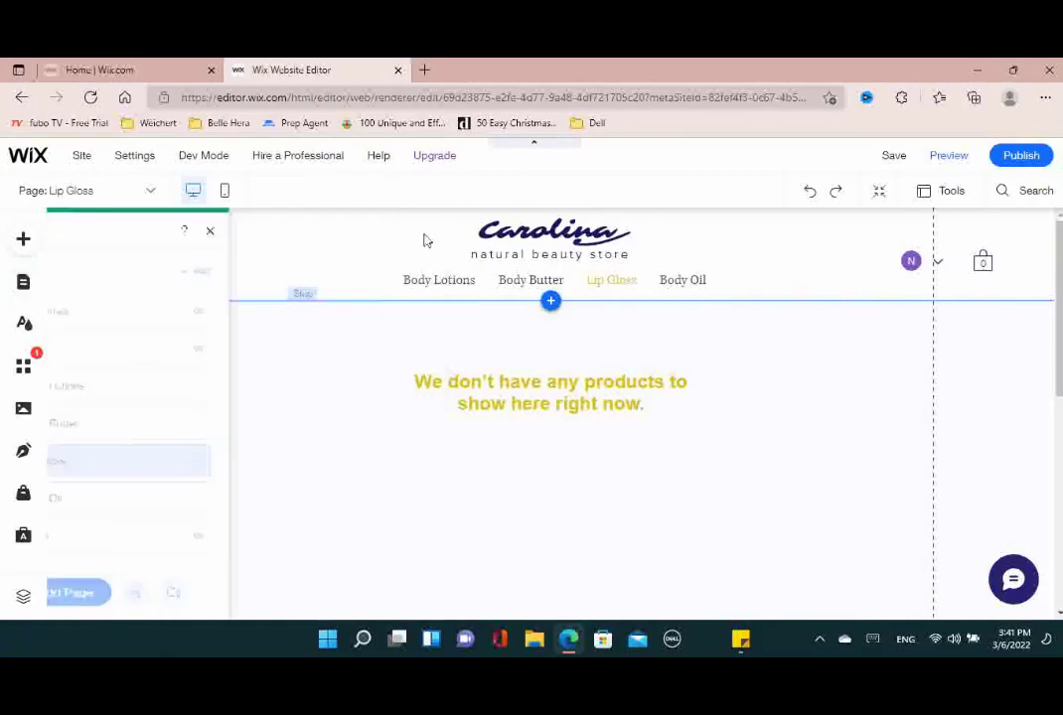
Open the "I'm a Product" item with SKU 0002 from the store's product list and examine its collections
{"action": "left_click", "coordinate": [241, 306]}
{"action": "left_click", "coordinate": [223, 266]}
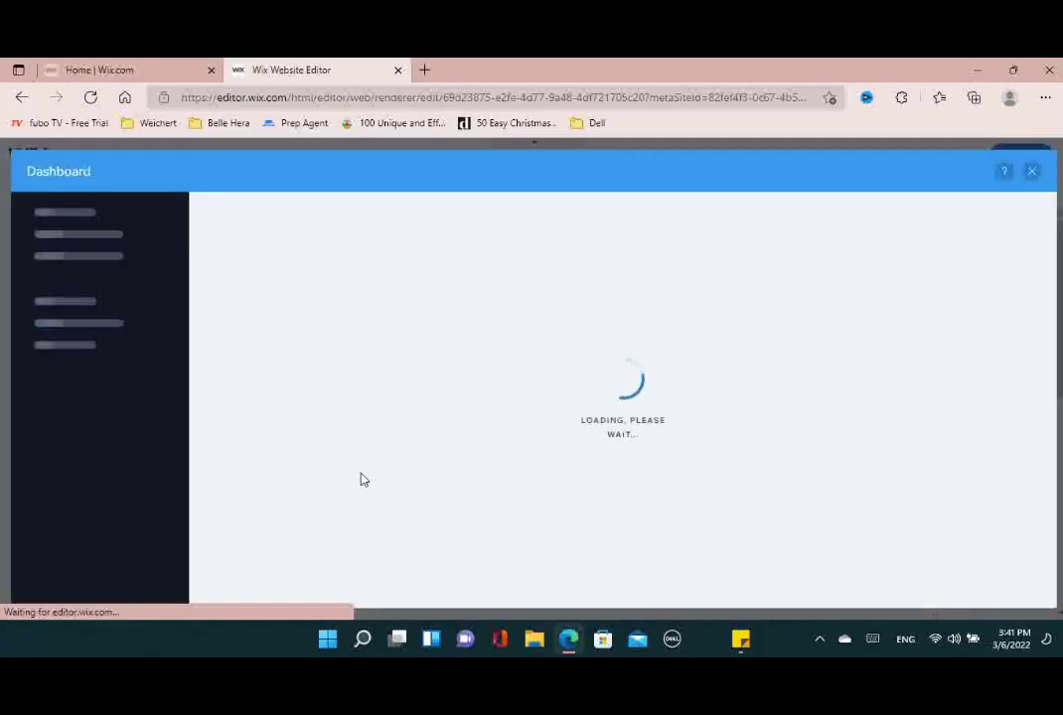
{"action": "left_click", "coordinate": [80, 312]}
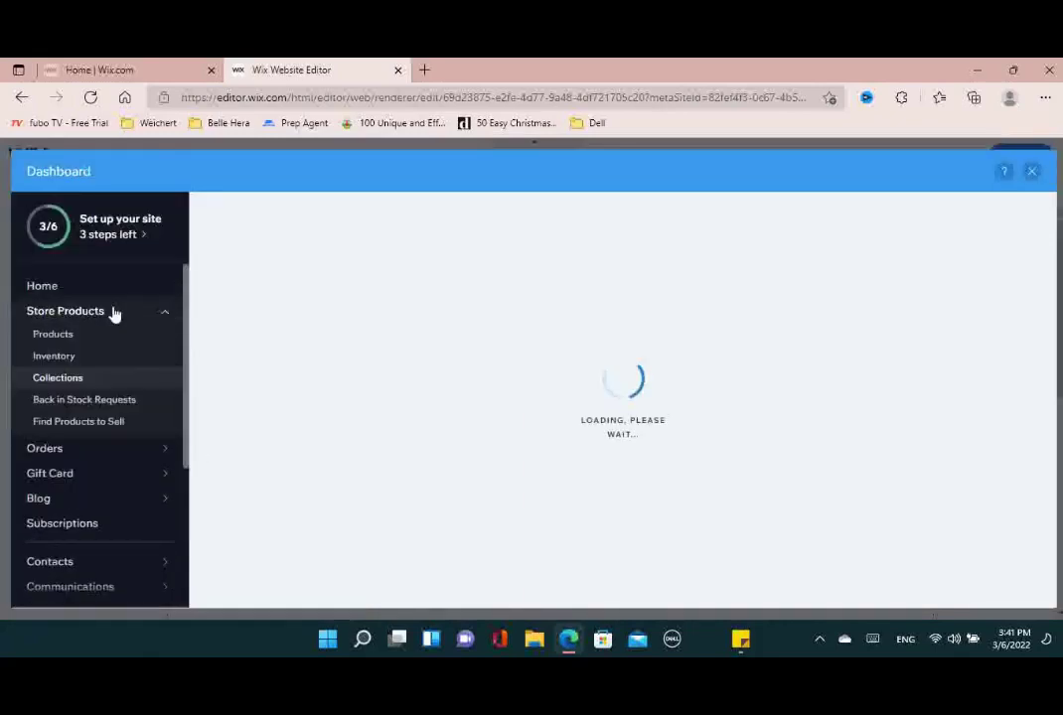
{"action": "scroll", "coordinate": [463, 397], "scroll_direction": "down", "scroll_amount": 1}
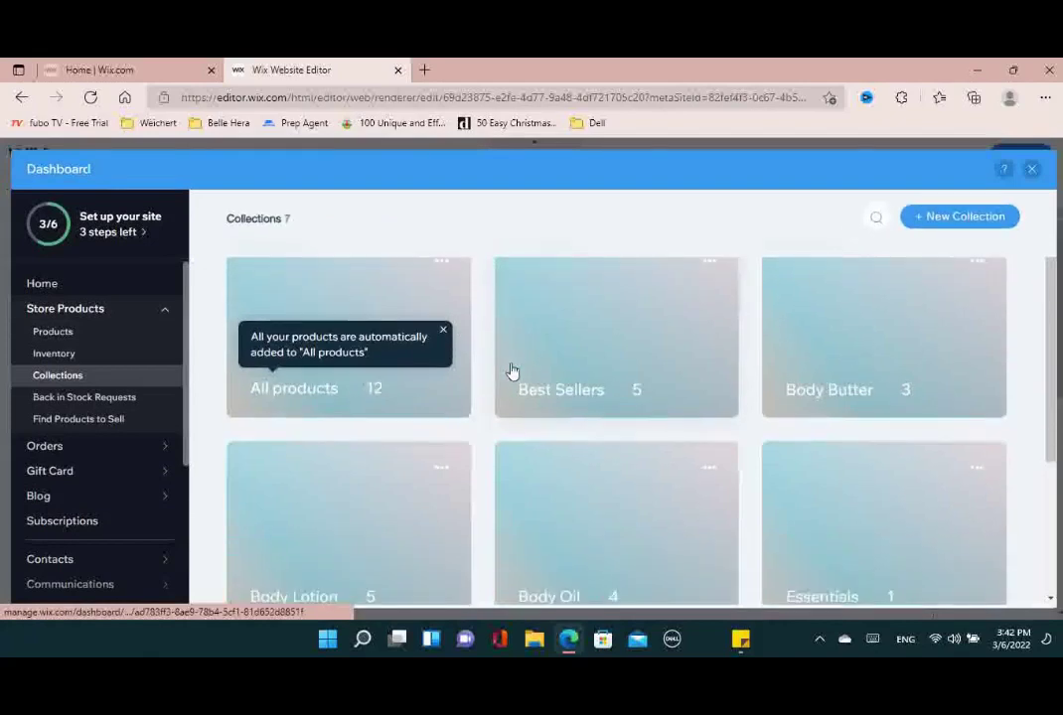
{"action": "left_click", "coordinate": [64, 334]}
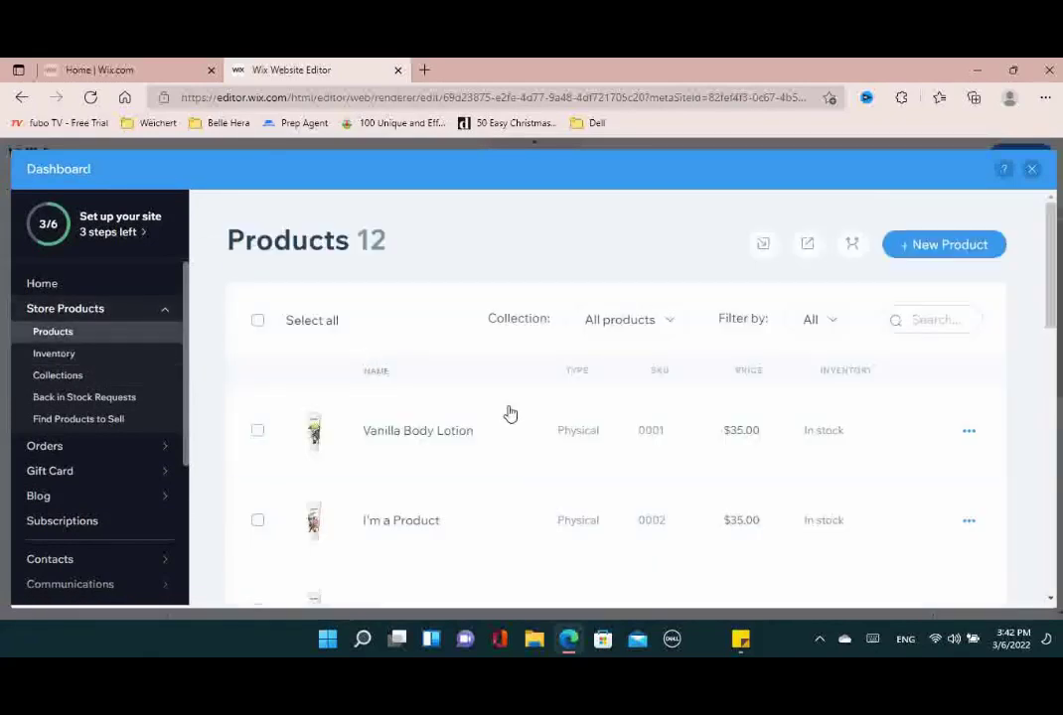
{"action": "left_click", "coordinate": [500, 523]}
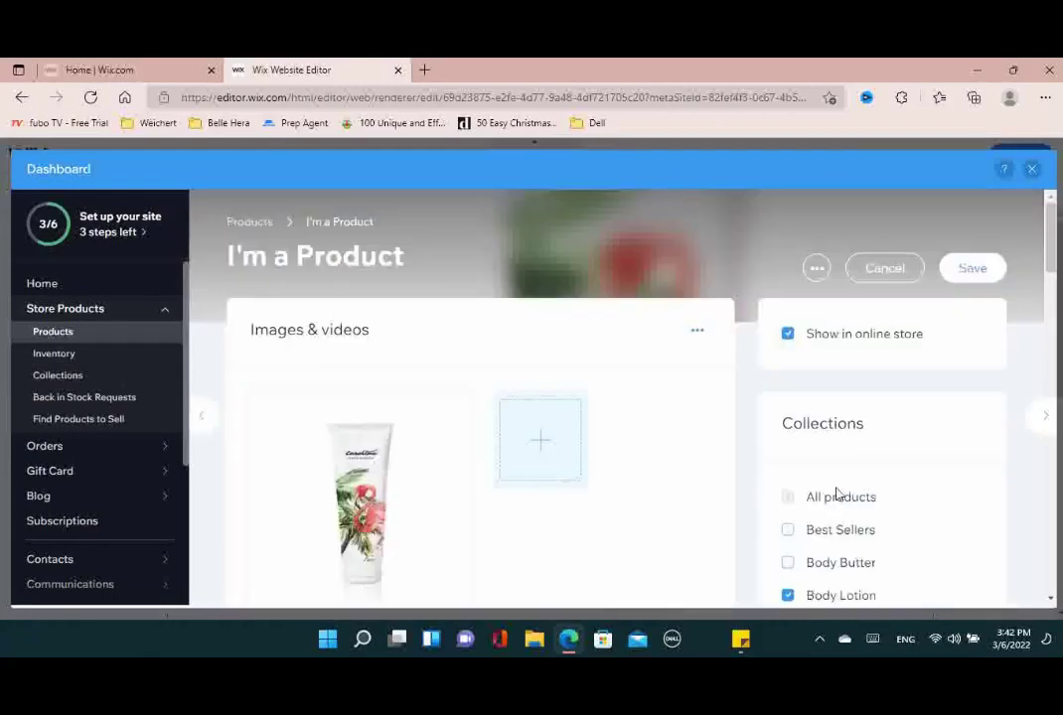
{"action": "scroll", "coordinate": [840, 352], "scroll_direction": "down", "scroll_amount": 2}
{"action": "scroll", "coordinate": [849, 464], "scroll_direction": "down", "scroll_amount": 1}
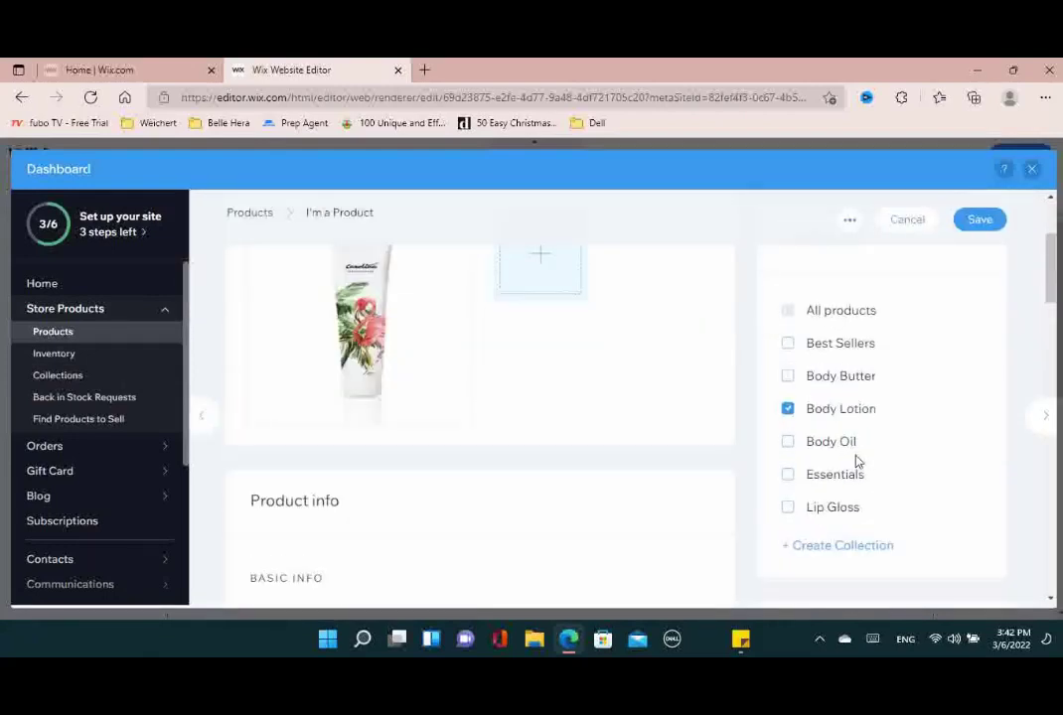
Add the body lotion product with the hummingbird tube to the Essentials and Best Sellers collections and save the changes
{"action": "left_click", "coordinate": [1043, 416]}
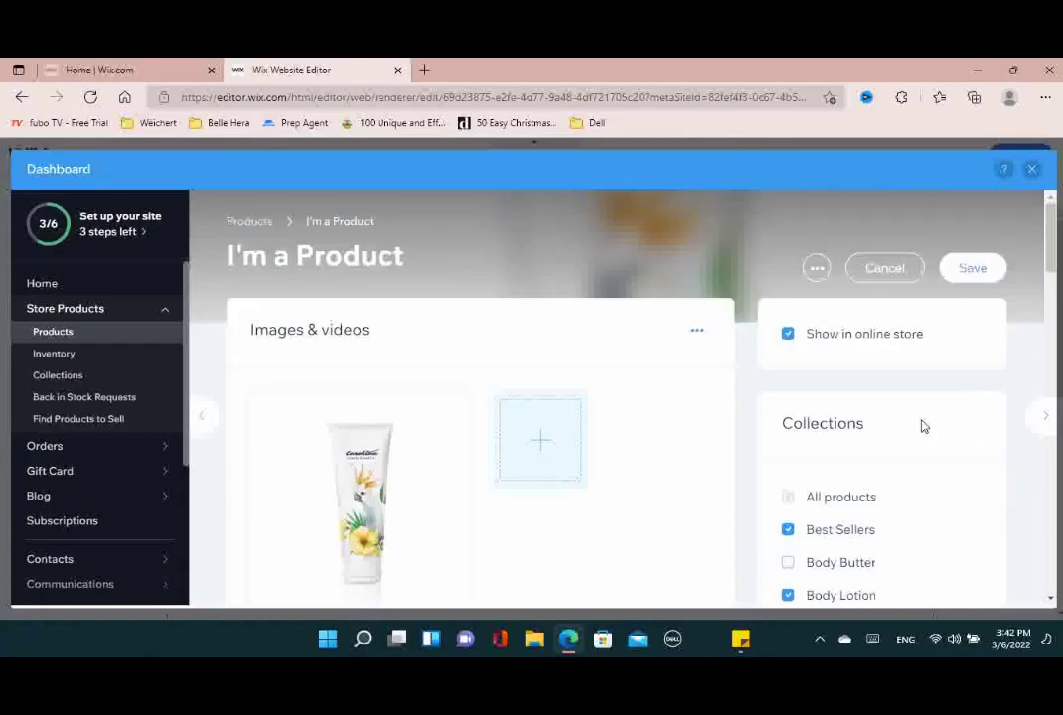
{"action": "scroll", "coordinate": [900, 438], "scroll_direction": "down", "scroll_amount": 1}
{"action": "scroll", "coordinate": [900, 438], "scroll_direction": "down", "scroll_amount": 1}
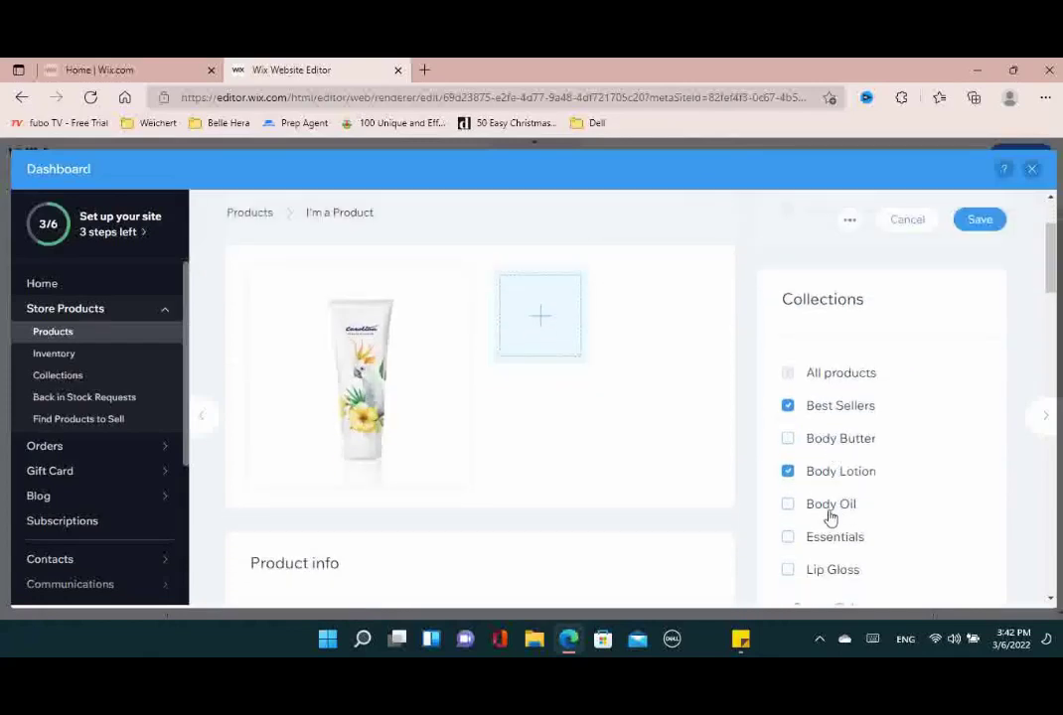
{"action": "left_click", "coordinate": [1046, 418]}
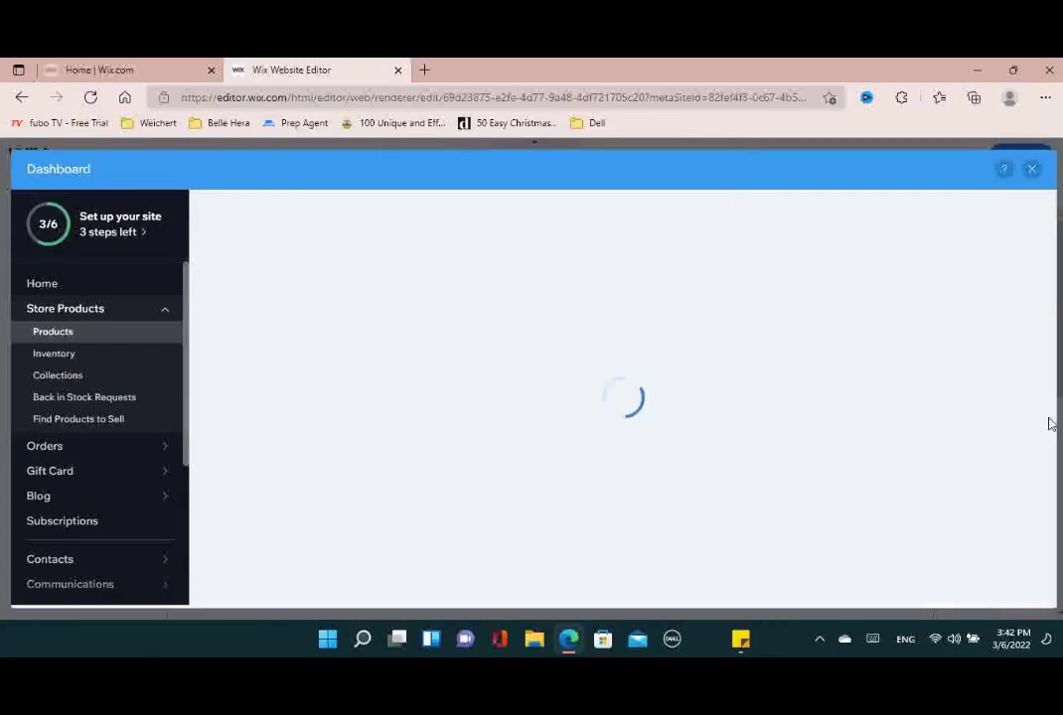
{"action": "scroll", "coordinate": [912, 482], "scroll_direction": "down", "scroll_amount": 2}
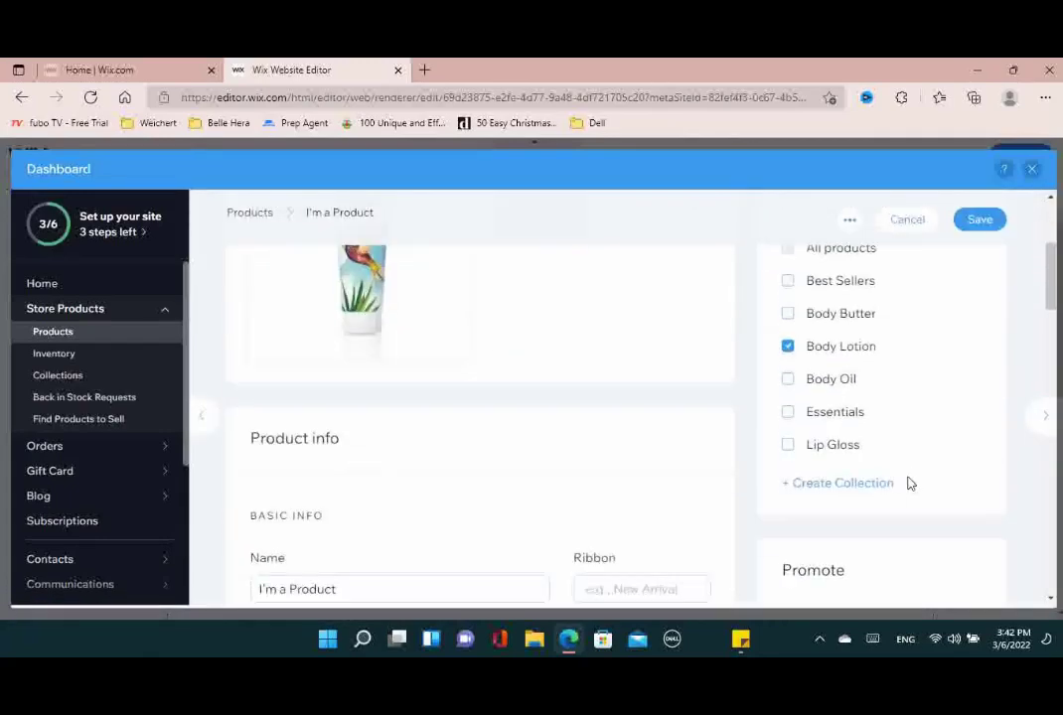
{"action": "left_click", "coordinate": [812, 420]}
{"action": "left_click", "coordinate": [831, 281]}
{"action": "left_click", "coordinate": [1045, 421]}
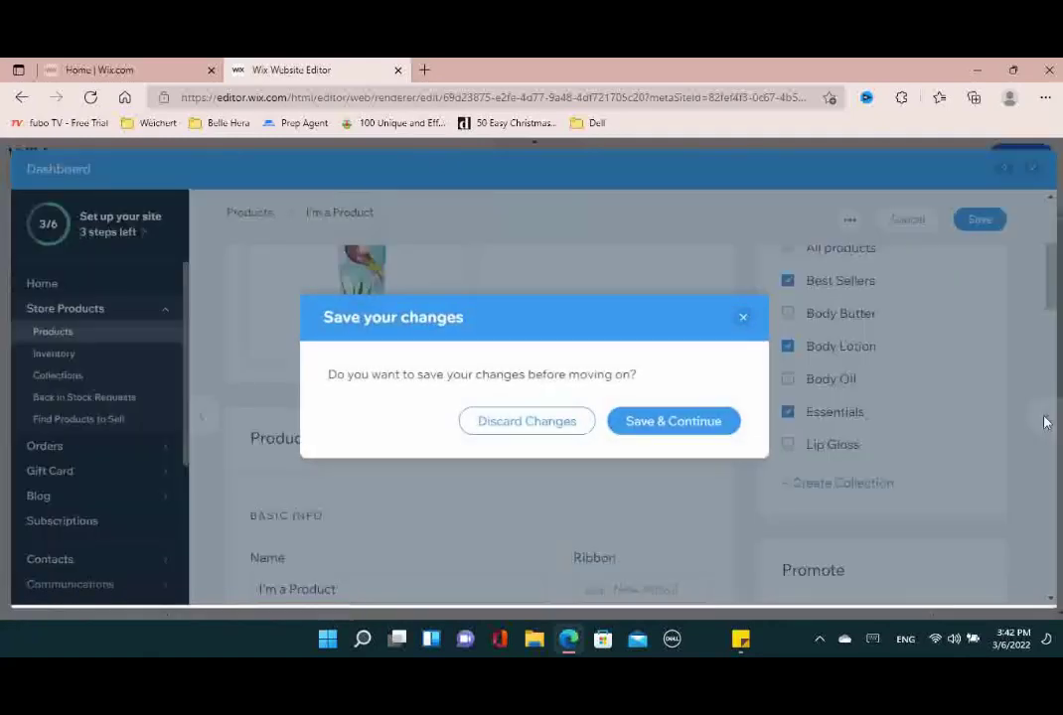
{"action": "left_click", "coordinate": [715, 431]}
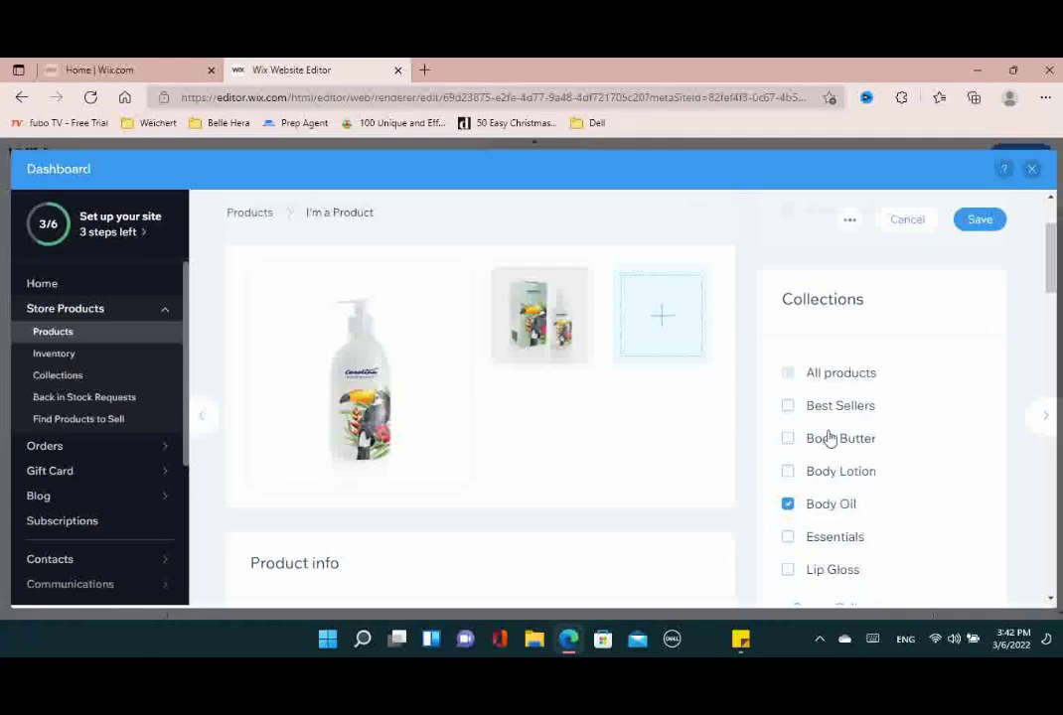
Add the toucan pump-bottle body oil product to the Best Sellers and Essentials collections and save the changes
{"action": "left_click", "coordinate": [856, 415]}
{"action": "left_click", "coordinate": [854, 541]}
{"action": "left_click", "coordinate": [1042, 417]}
{"action": "left_click", "coordinate": [716, 428]}
Continue past the remaining body oils to UNSCENTED Body Butter, assign it to Body Butter and Essentials instead of Body Lotion, and save
{"action": "scroll", "coordinate": [755, 442], "scroll_direction": "down", "scroll_amount": 2}
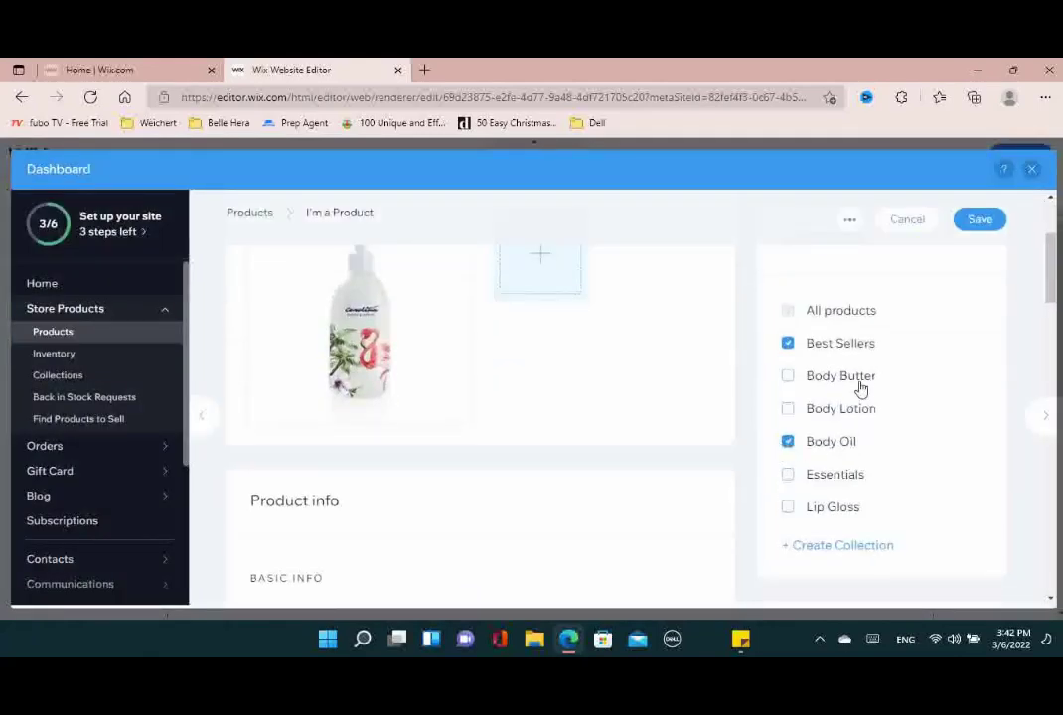
{"action": "left_click", "coordinate": [1043, 419]}
{"action": "scroll", "coordinate": [940, 439], "scroll_direction": "down", "scroll_amount": 1}
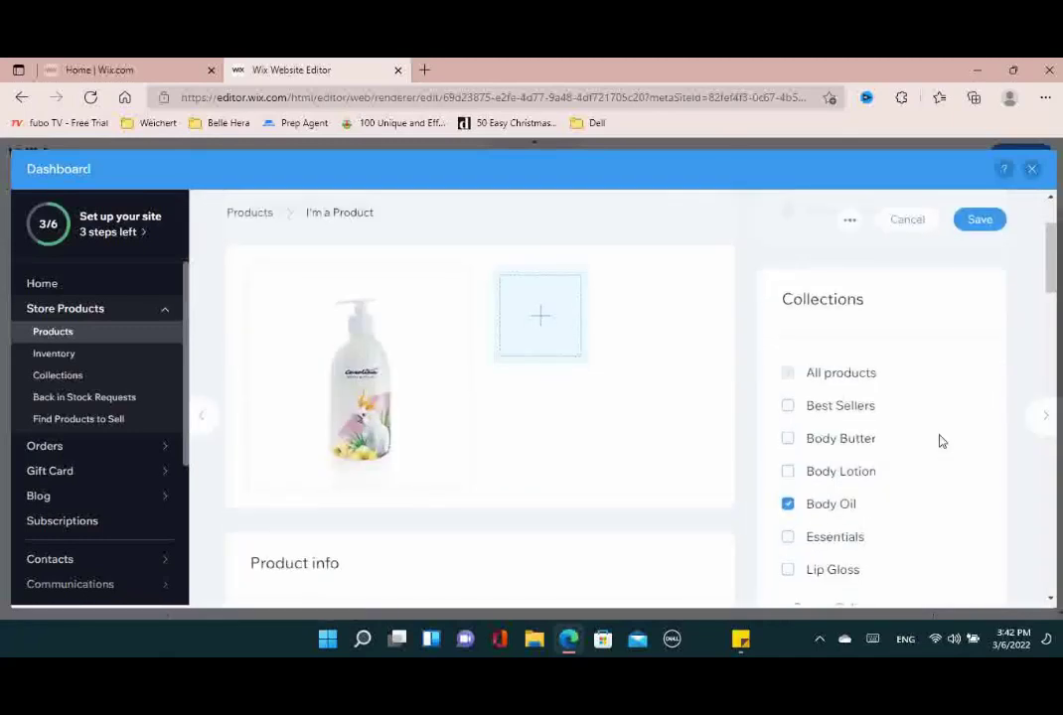
{"action": "left_click", "coordinate": [1040, 417]}
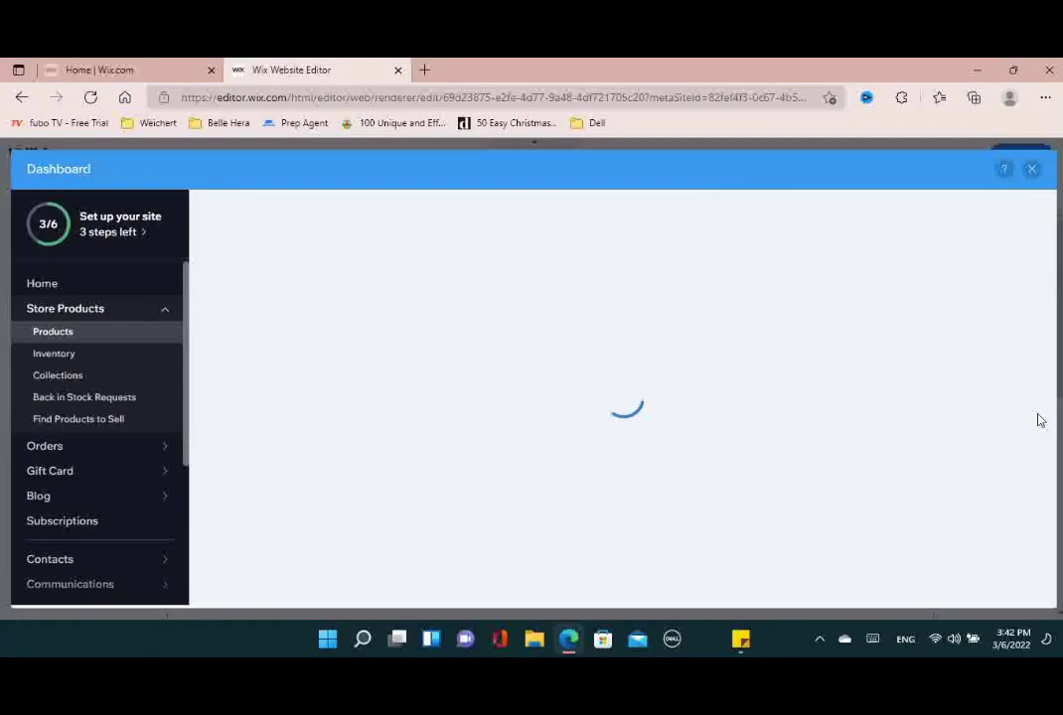
{"action": "scroll", "coordinate": [948, 456], "scroll_direction": "down", "scroll_amount": 1}
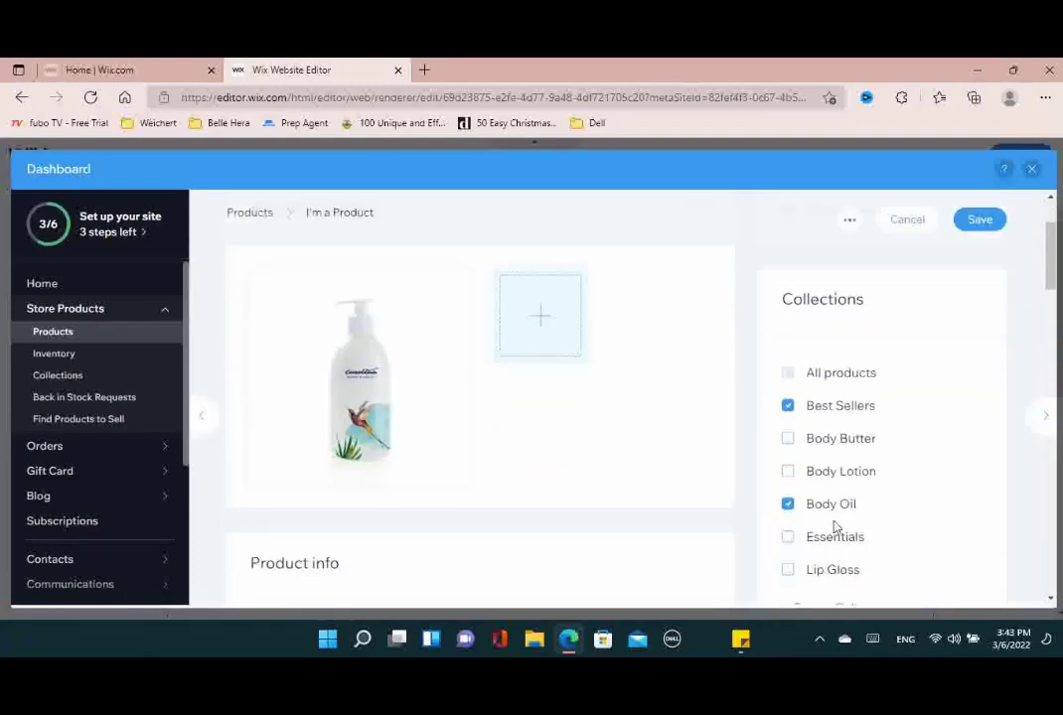
{"action": "left_click", "coordinate": [1041, 419]}
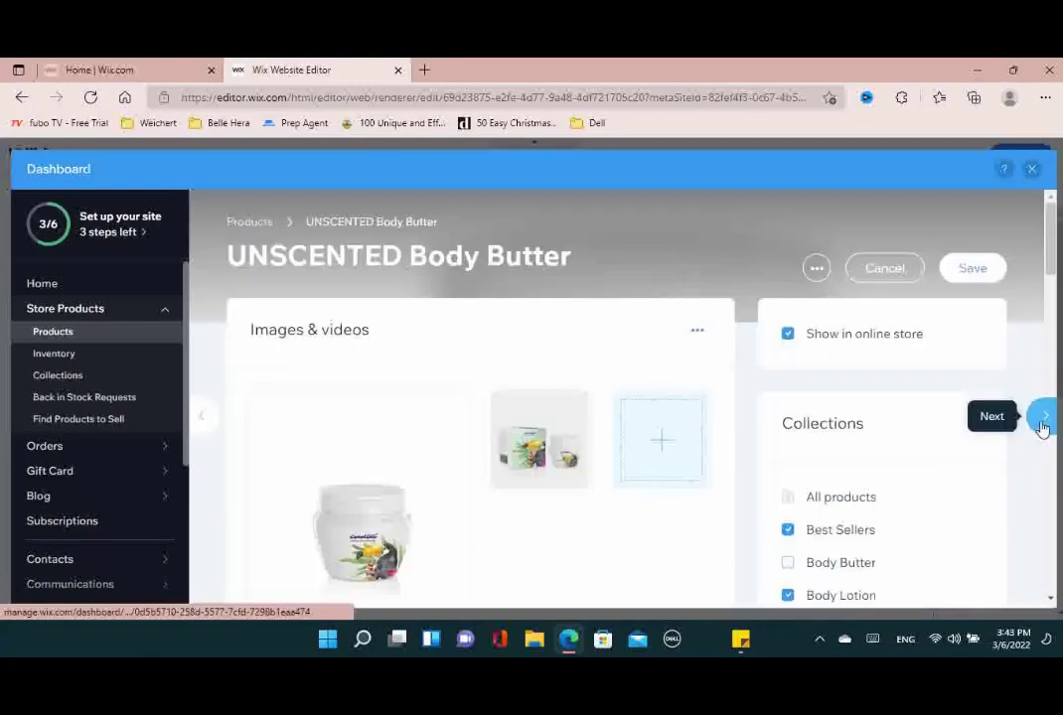
{"action": "scroll", "coordinate": [909, 455], "scroll_direction": "down", "scroll_amount": 2}
{"action": "left_click", "coordinate": [842, 376]}
{"action": "left_click", "coordinate": [856, 475]}
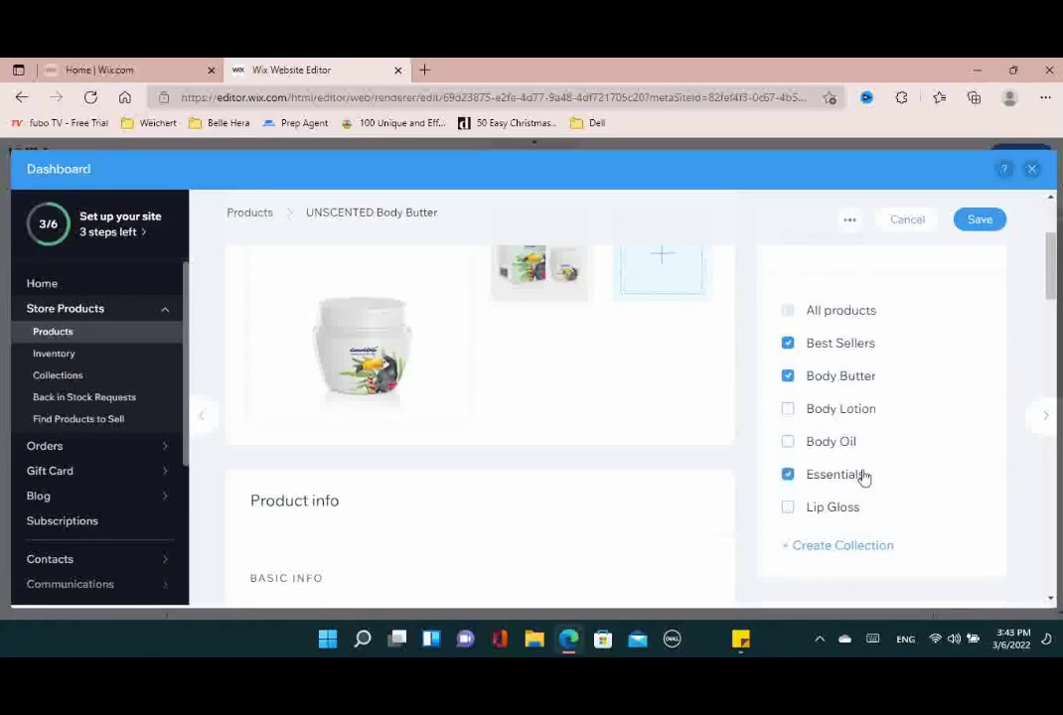
{"action": "left_click", "coordinate": [1040, 416]}
{"action": "left_click", "coordinate": [721, 429]}
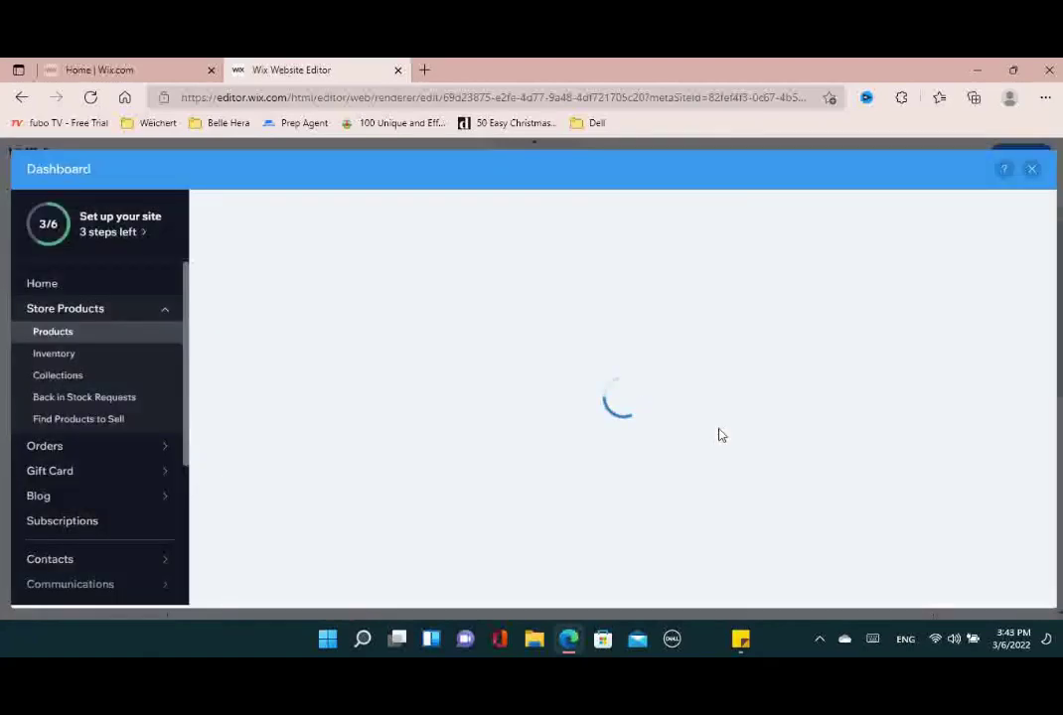
Add the body butter product with the flamingo jar to the Essentials collection and save the change
{"action": "scroll", "coordinate": [720, 438], "scroll_direction": "down", "scroll_amount": 5}
{"action": "scroll", "coordinate": [721, 443], "scroll_direction": "up", "scroll_amount": 4}
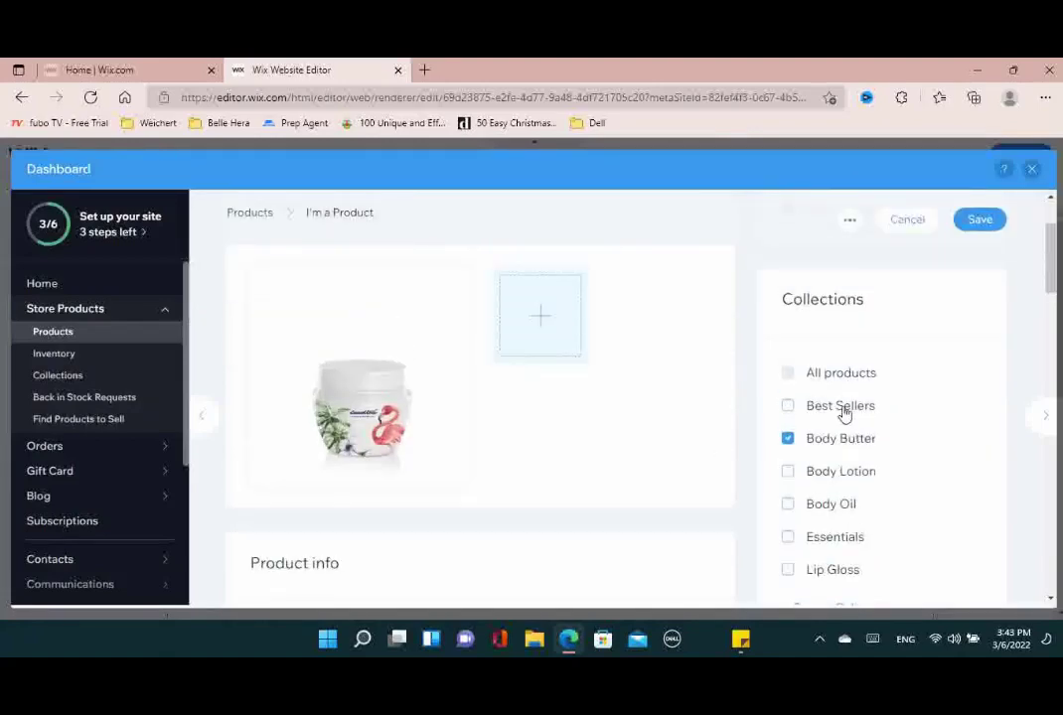
{"action": "left_click", "coordinate": [847, 538]}
{"action": "left_click", "coordinate": [1042, 419]}
{"action": "left_click", "coordinate": [722, 425]}
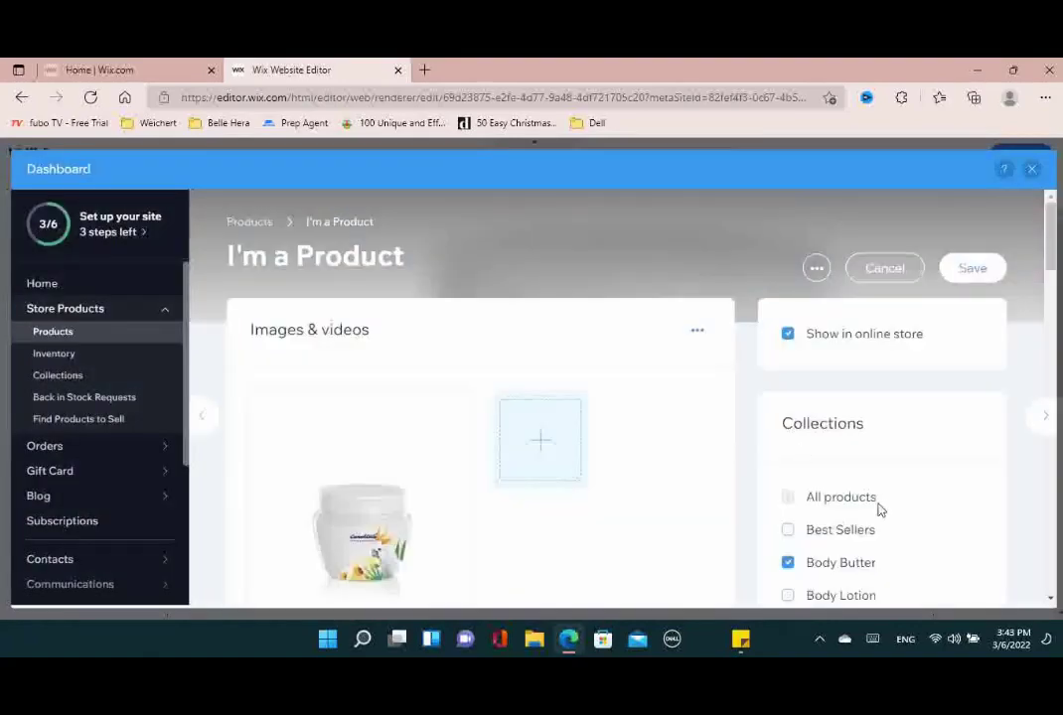
Check the collections of the remaining two body butter products and save the last one
{"action": "scroll", "coordinate": [878, 509], "scroll_direction": "down", "scroll_amount": 2}
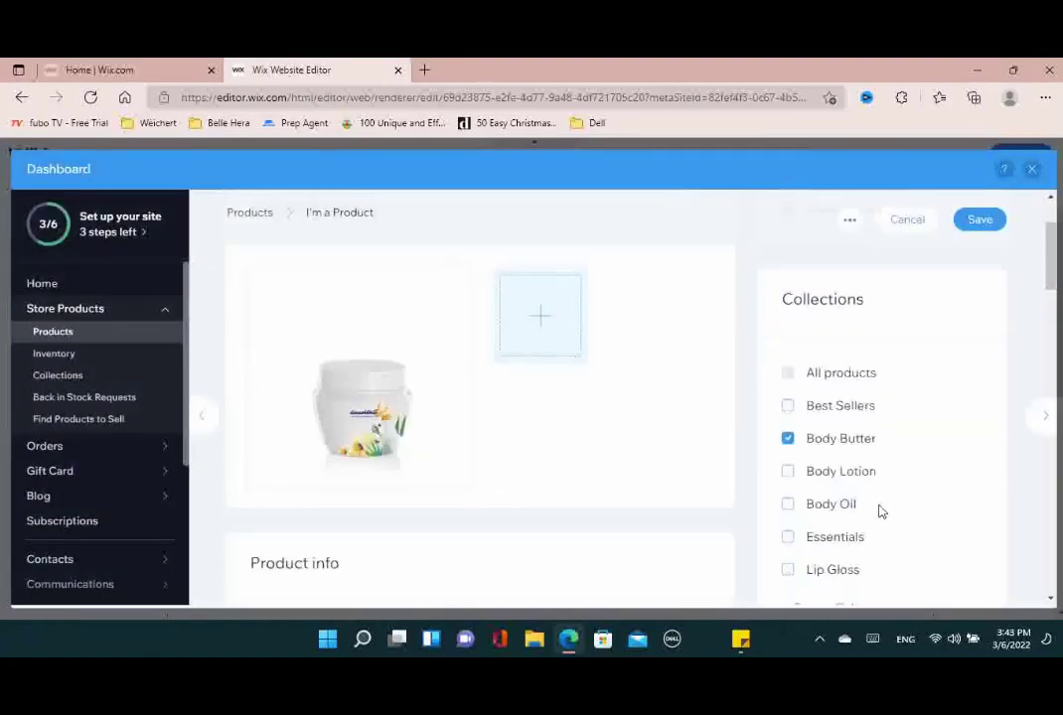
{"action": "left_click", "coordinate": [1044, 417]}
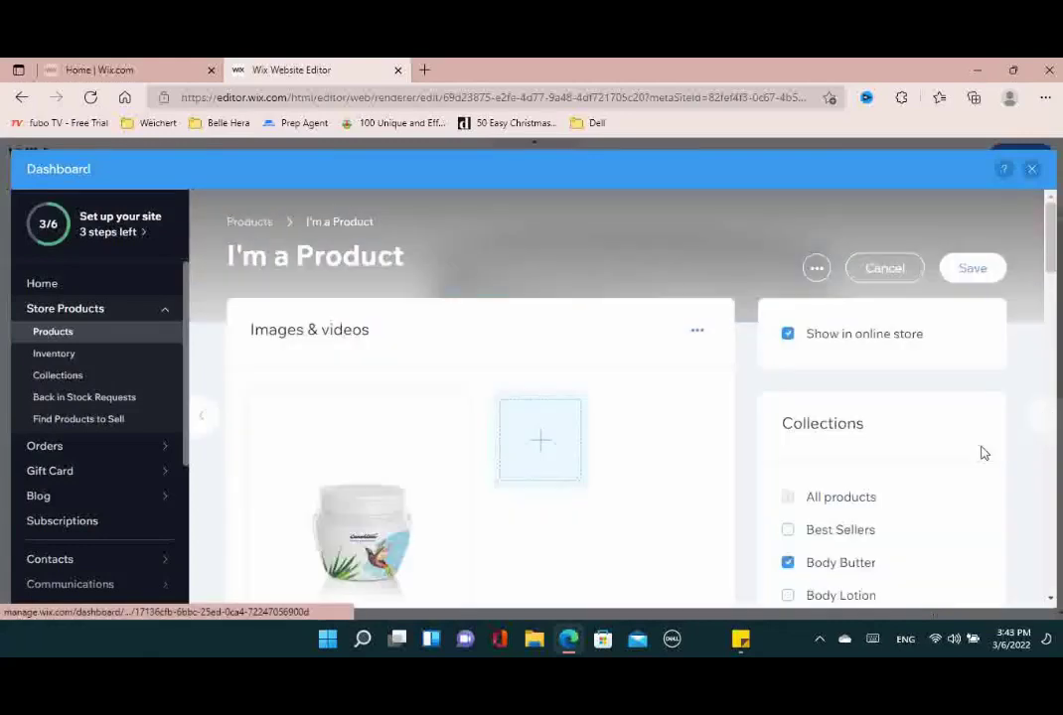
{"action": "scroll", "coordinate": [982, 451], "scroll_direction": "down", "scroll_amount": 1}
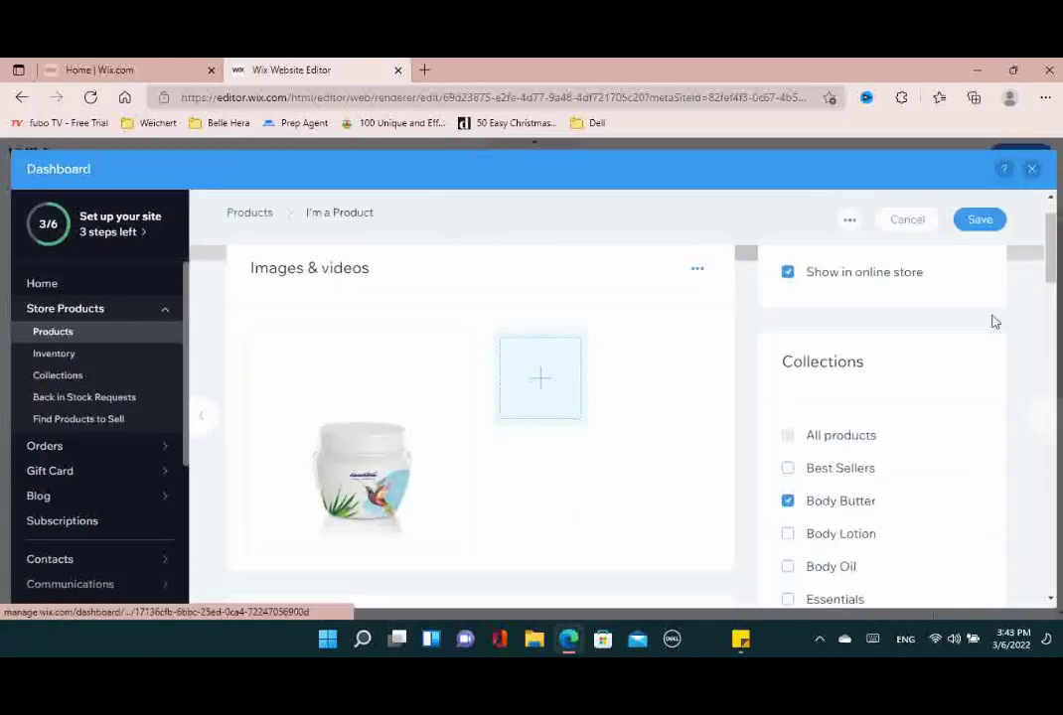
{"action": "left_click", "coordinate": [963, 221]}
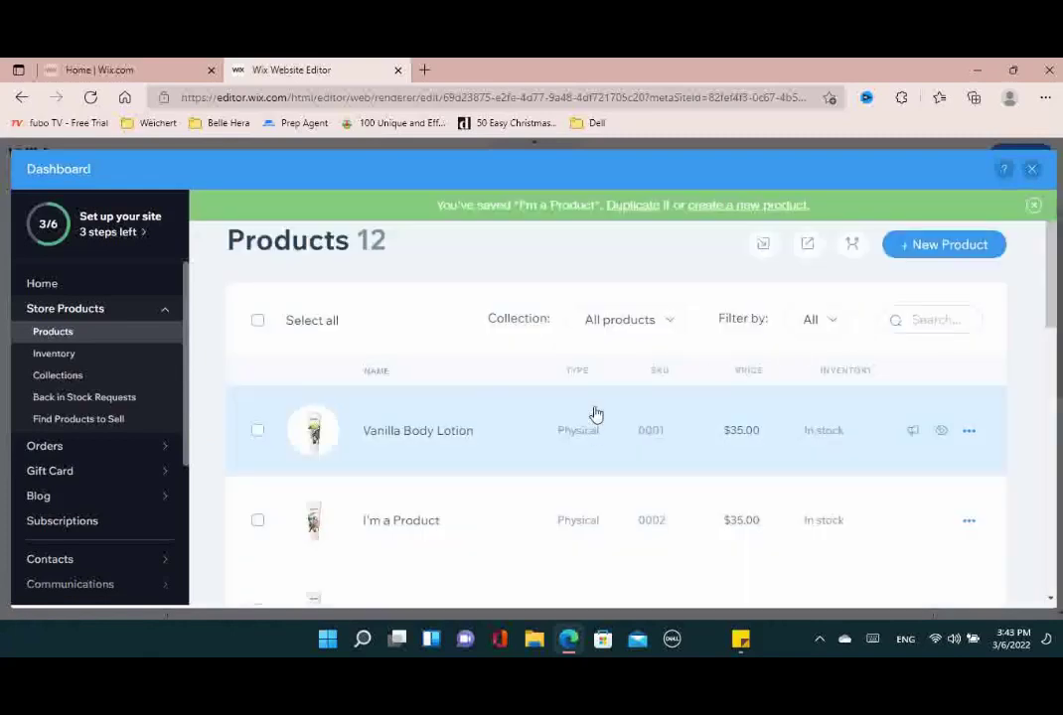
Create a new physical product and name it "Glass Slipper"
{"action": "left_click", "coordinate": [937, 248]}
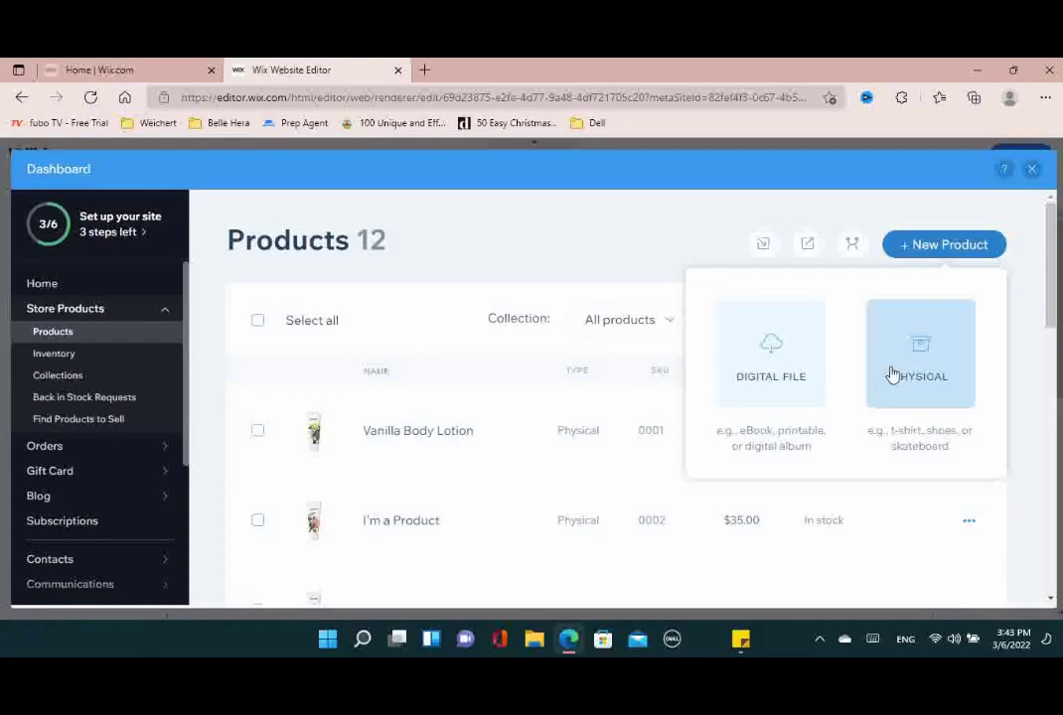
{"action": "left_click", "coordinate": [892, 374]}
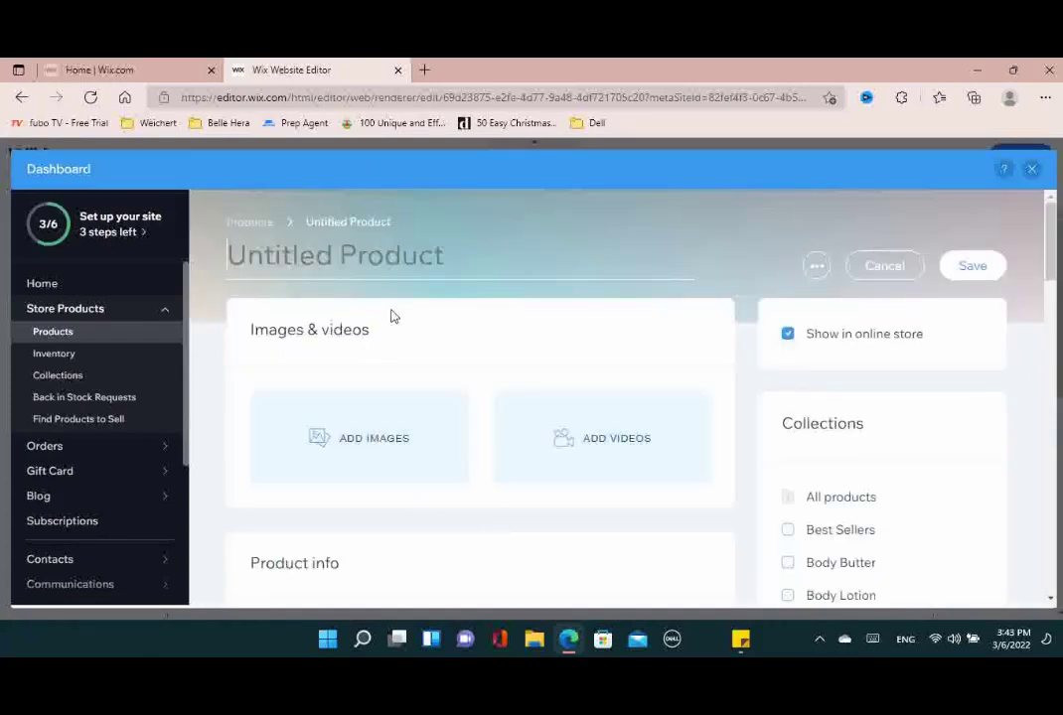
{"action": "type", "text": "Glass Sli"}
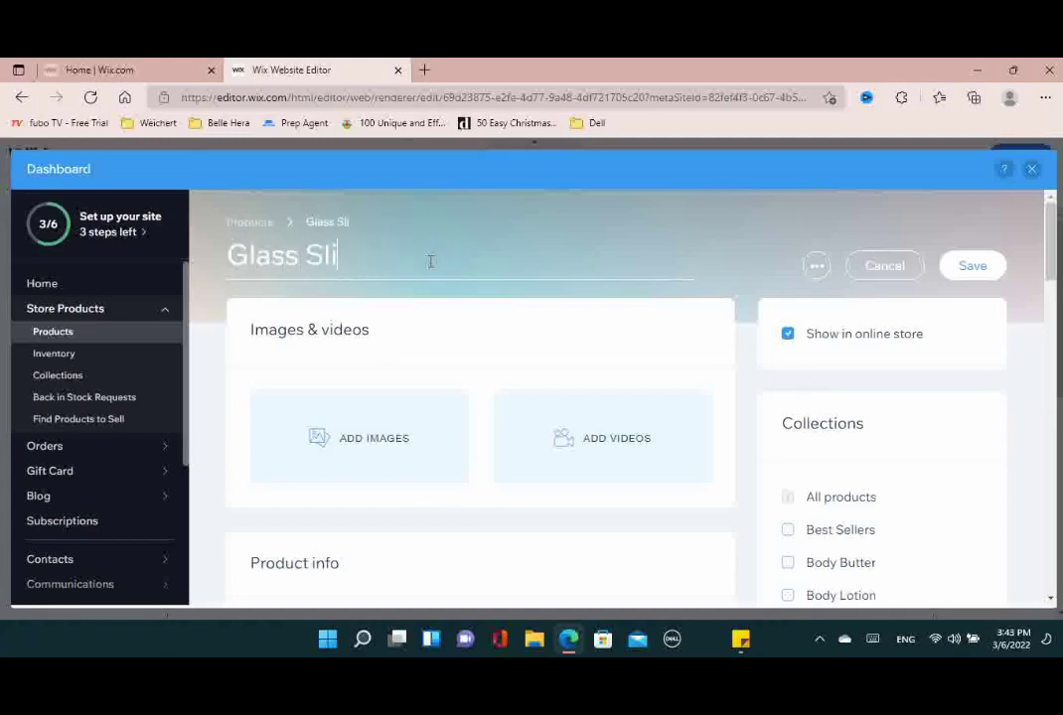
{"action": "type", "text": "pper"}
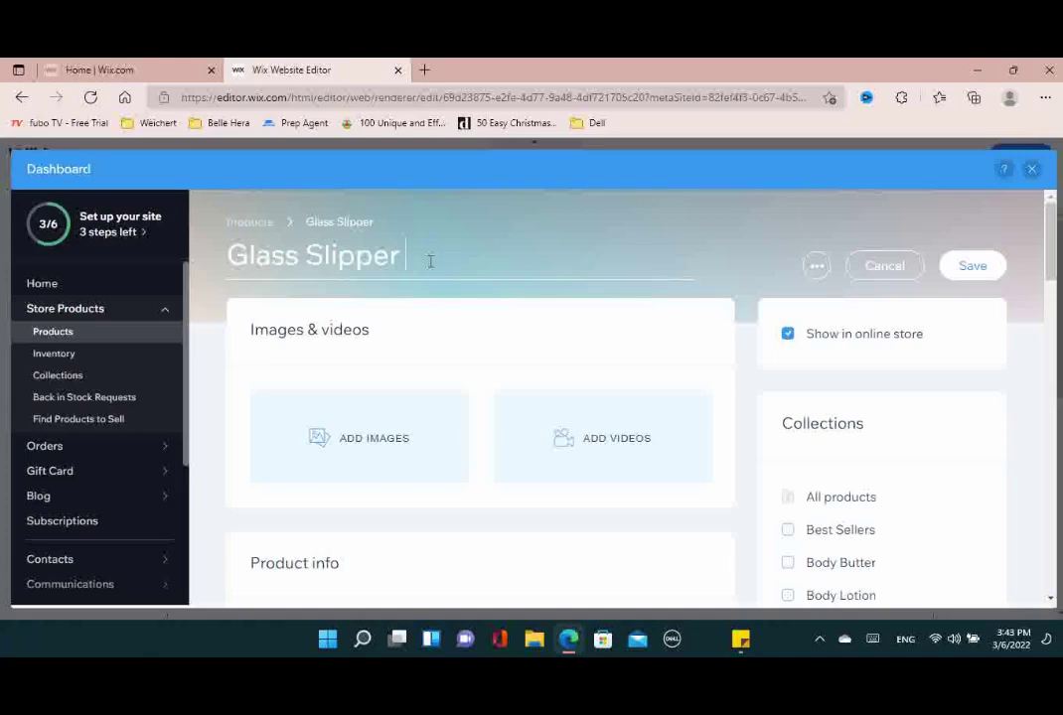
Set the Glass Slipper ribbon to New Arrivals and enter the description lines "How it works", "Scent if any" and "How to use"
{"action": "scroll", "coordinate": [455, 353], "scroll_direction": "down", "scroll_amount": 3}
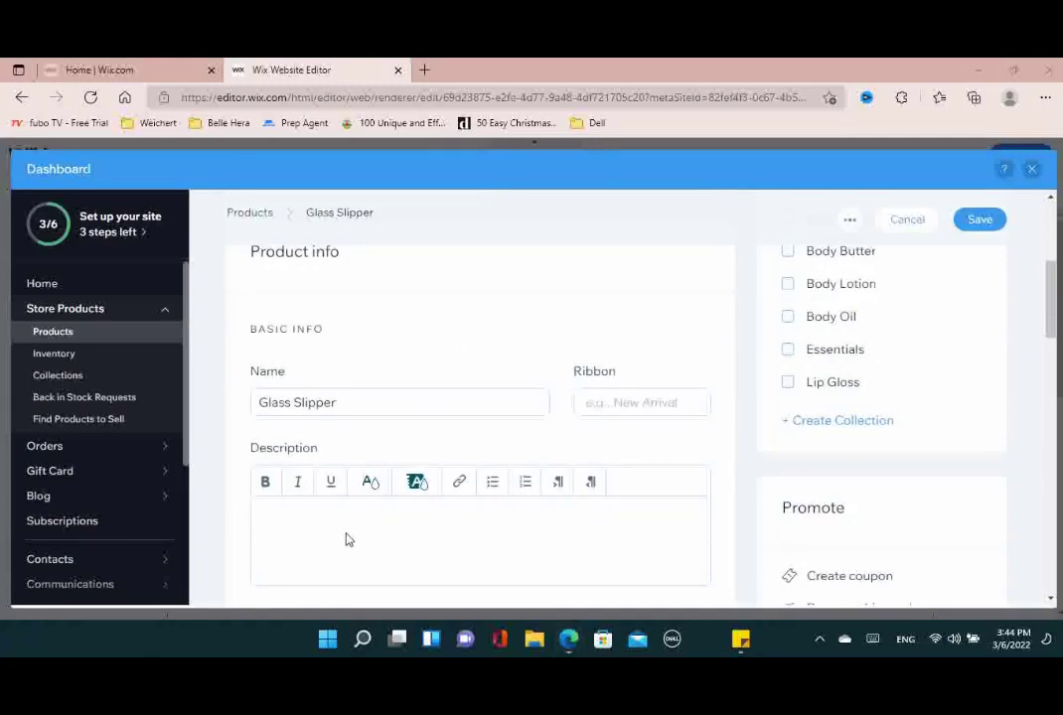
{"action": "left_click", "coordinate": [636, 403]}
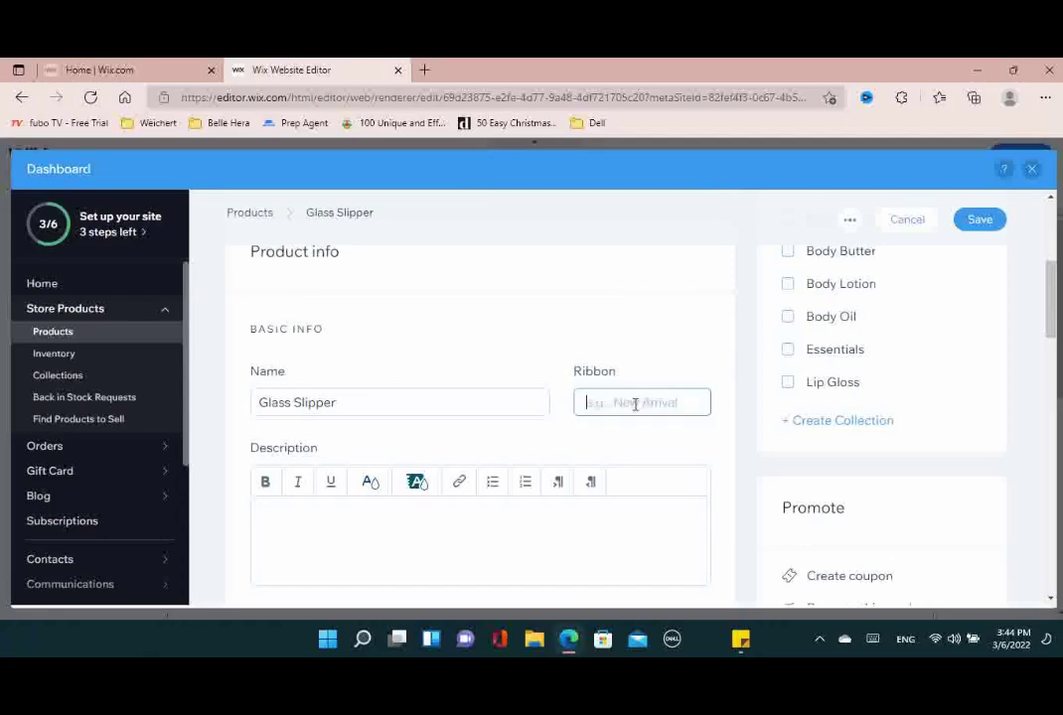
{"action": "type", "text": "New"}
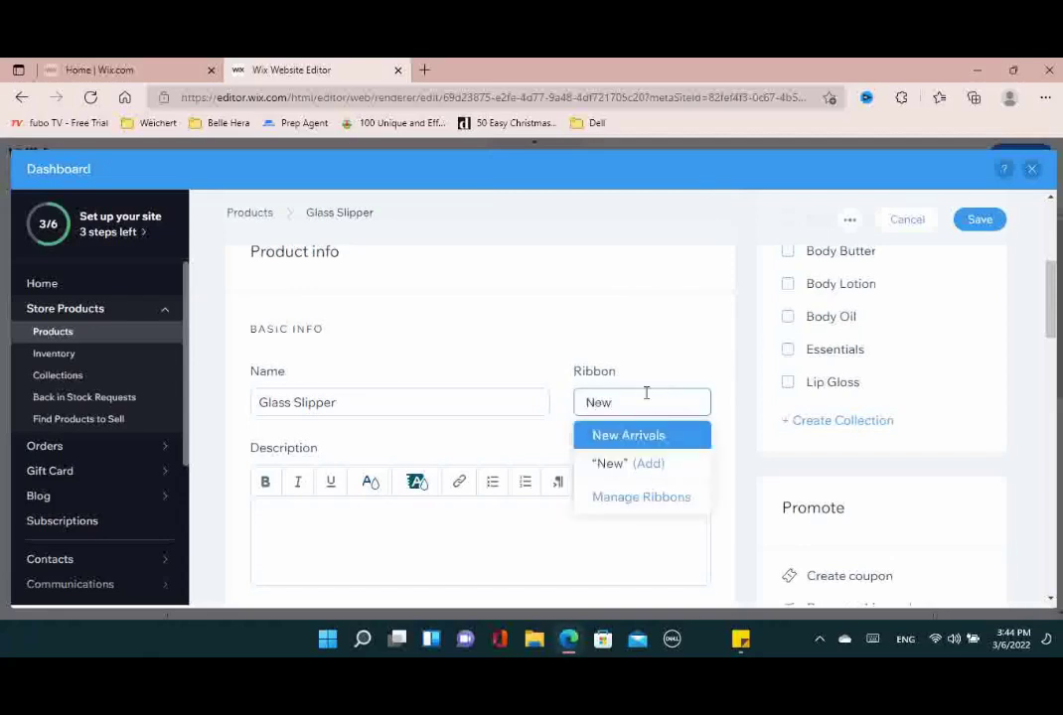
{"action": "key", "text": "Return"}
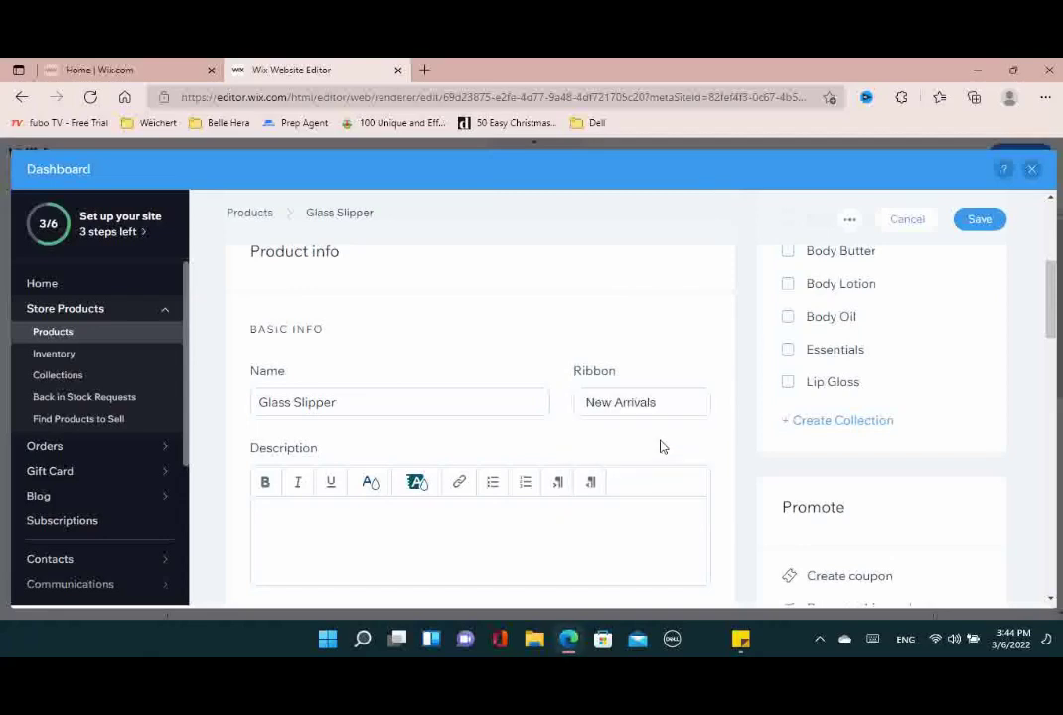
{"action": "scroll", "coordinate": [636, 457], "scroll_direction": "down", "scroll_amount": 1}
{"action": "left_click", "coordinate": [614, 470]}
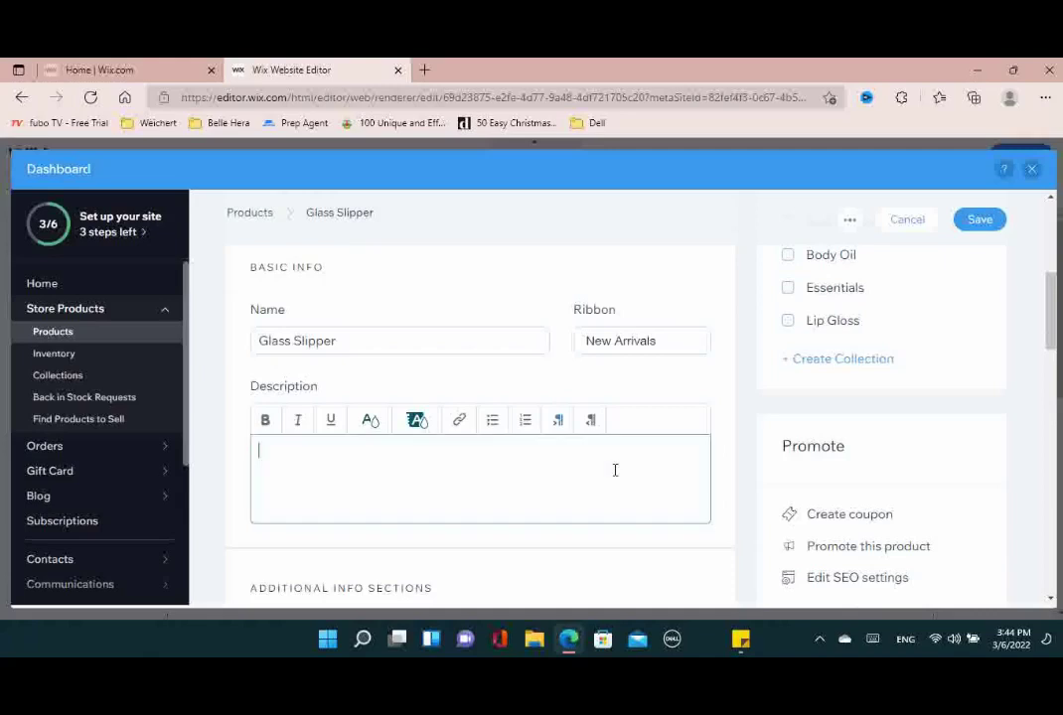
{"action": "type", "text": "Qual"}
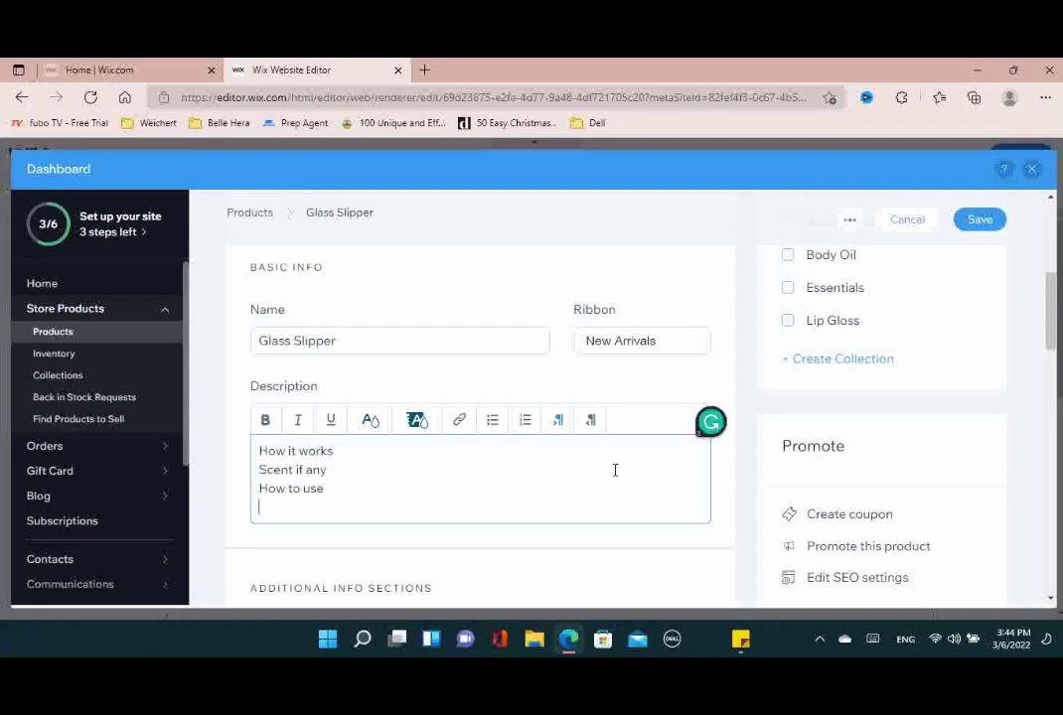
Set the Glass Slipper's price to $8.99 and look over its inventory and shipping options
{"action": "scroll", "coordinate": [615, 470], "scroll_direction": "down", "scroll_amount": 3}
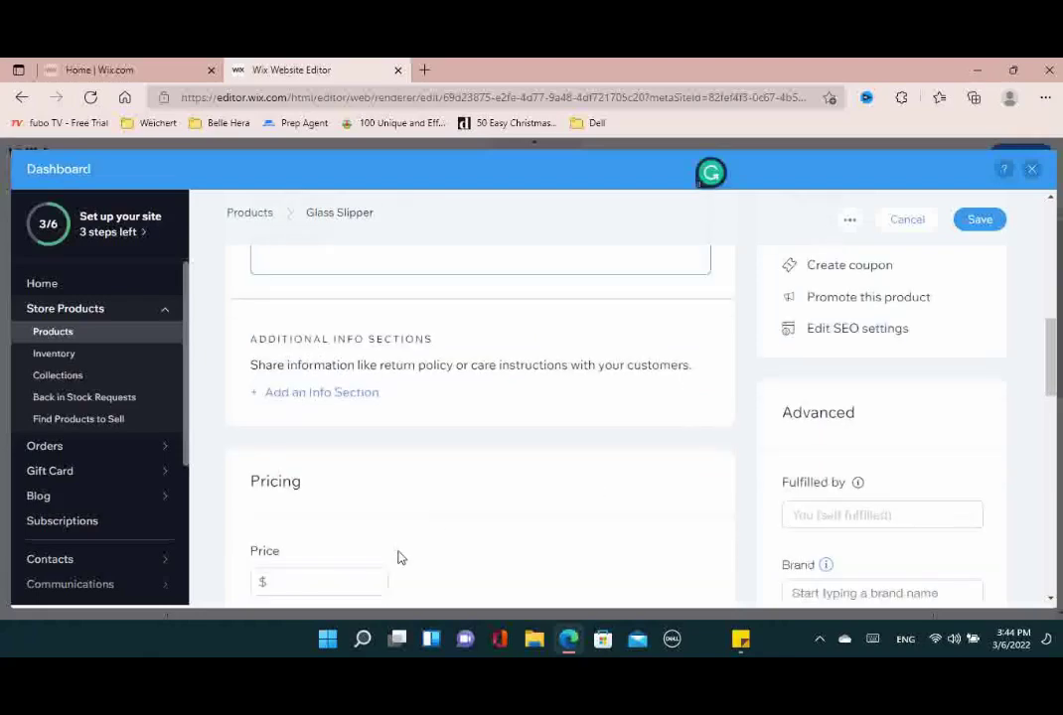
{"action": "scroll", "coordinate": [514, 461], "scroll_direction": "down", "scroll_amount": 1}
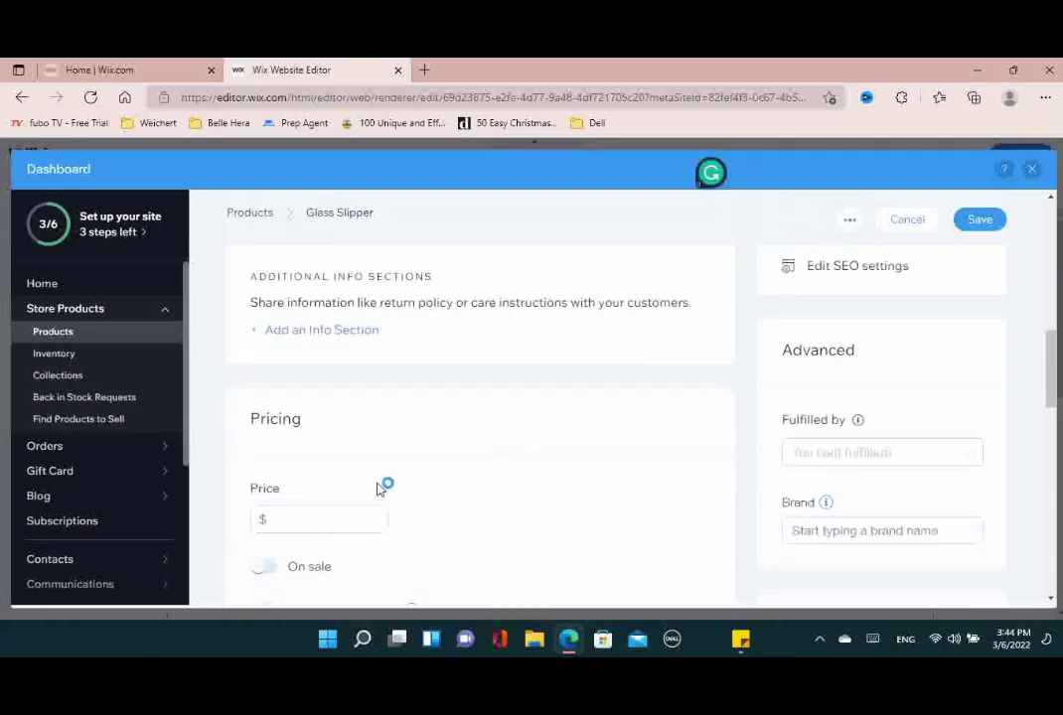
{"action": "scroll", "coordinate": [383, 484], "scroll_direction": "down", "scroll_amount": 2}
{"action": "left_click", "coordinate": [334, 333]}
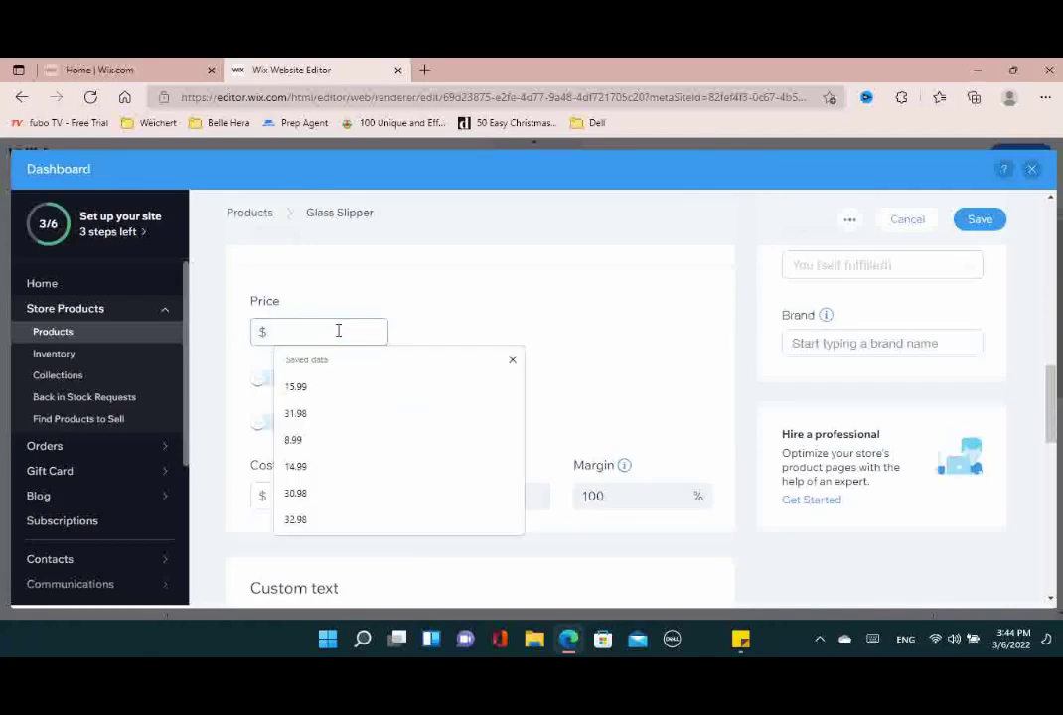
{"action": "left_click", "coordinate": [323, 439]}
{"action": "scroll", "coordinate": [456, 404], "scroll_direction": "down", "scroll_amount": 4}
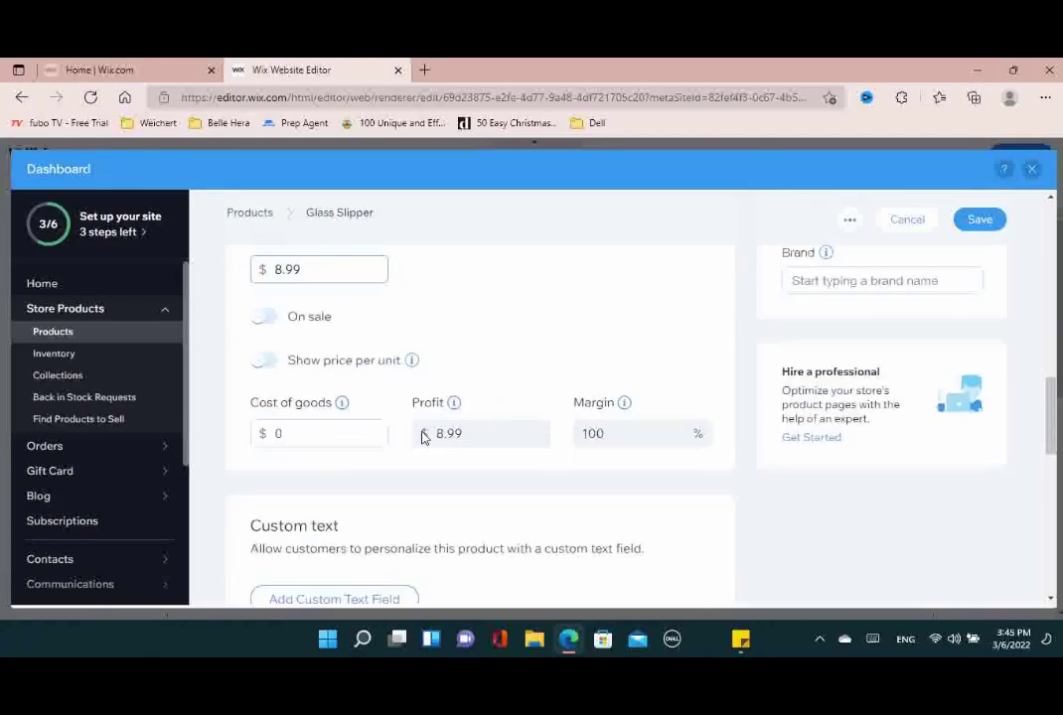
{"action": "scroll", "coordinate": [460, 341], "scroll_direction": "down", "scroll_amount": 3}
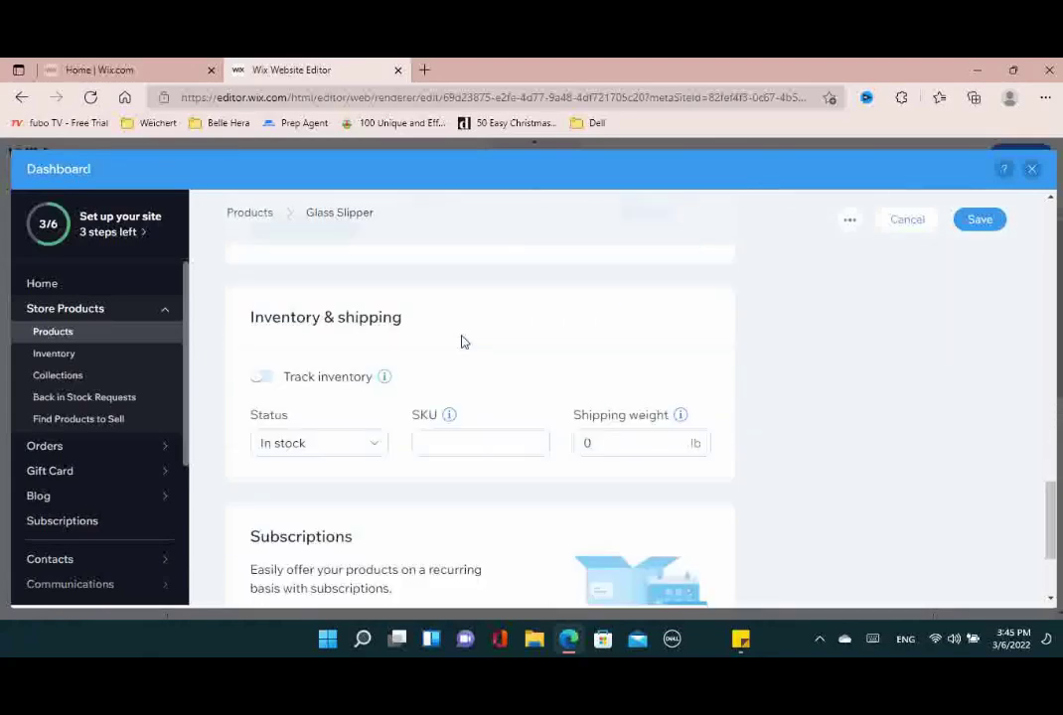
{"action": "scroll", "coordinate": [463, 339], "scroll_direction": "up", "scroll_amount": 5}
{"action": "scroll", "coordinate": [606, 309], "scroll_direction": "up", "scroll_amount": 6}
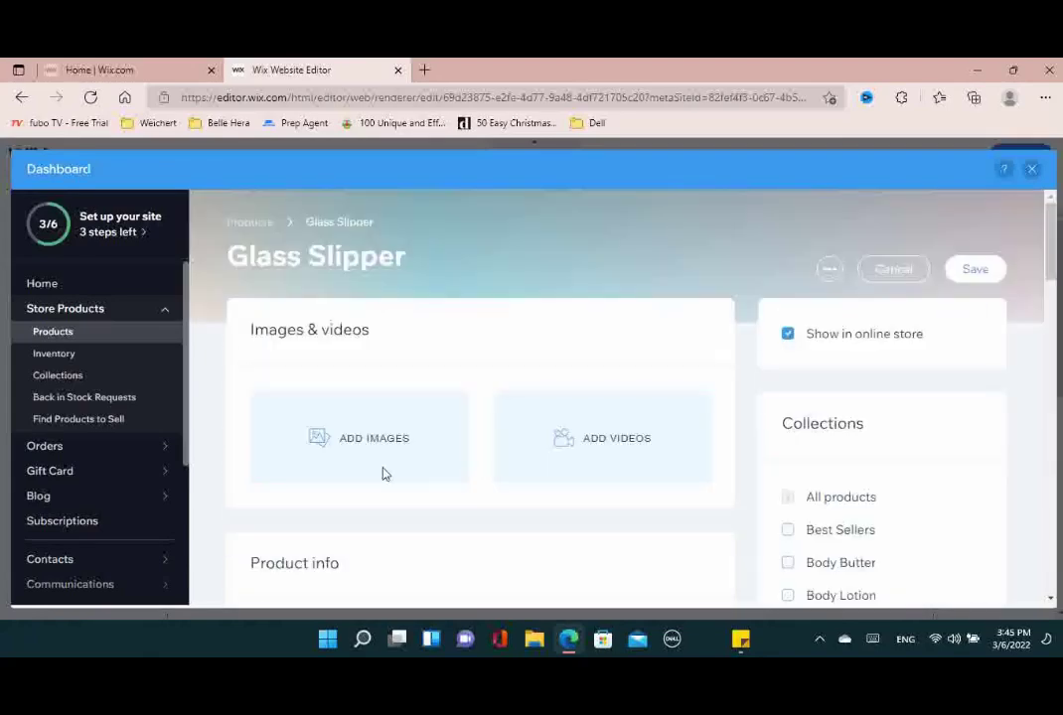
Upload the photos IMG_0931, IMG_0988 and IMG_0991 from the computer to the site files for the Glass Slipper's images
{"action": "left_click", "coordinate": [341, 448]}
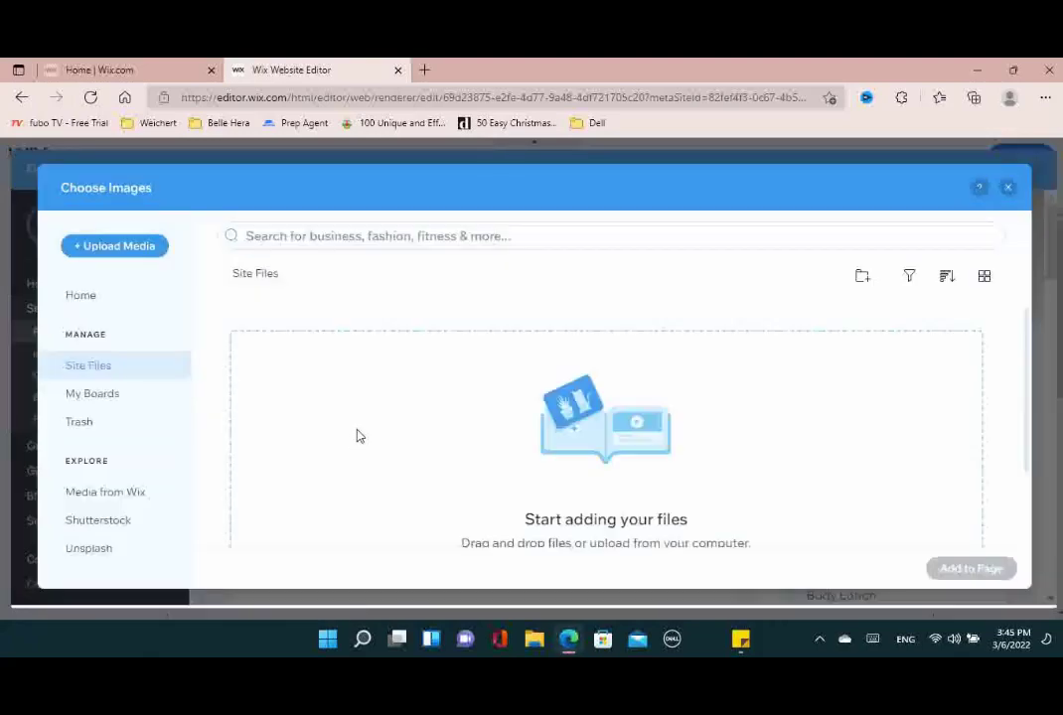
{"action": "left_click", "coordinate": [111, 250]}
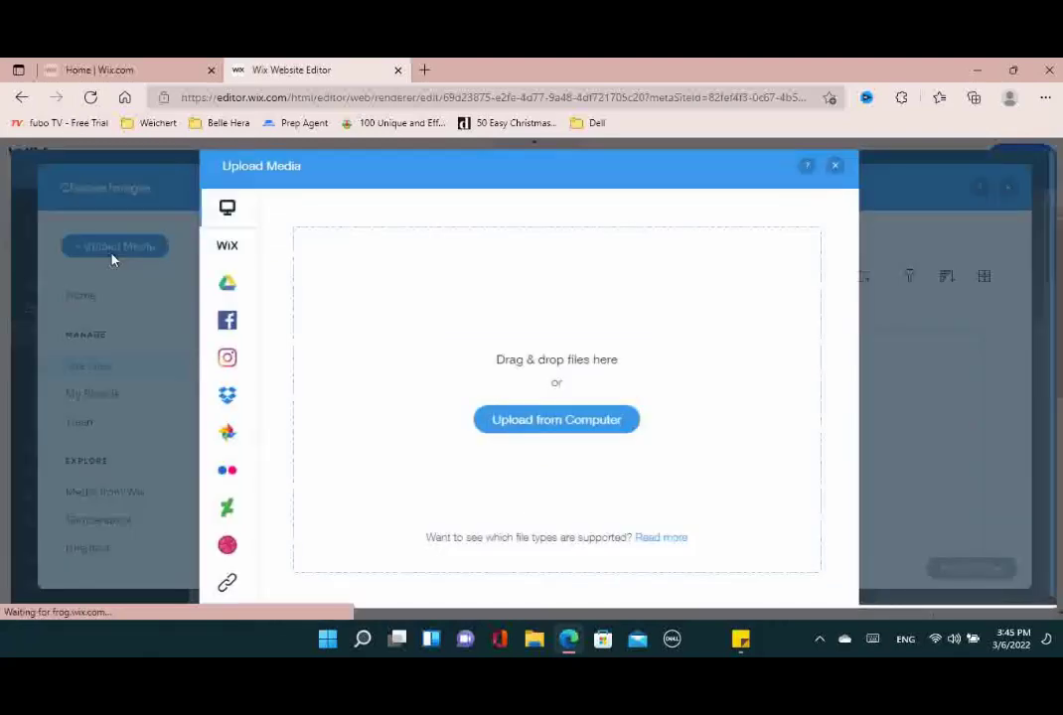
{"action": "left_click", "coordinate": [526, 420]}
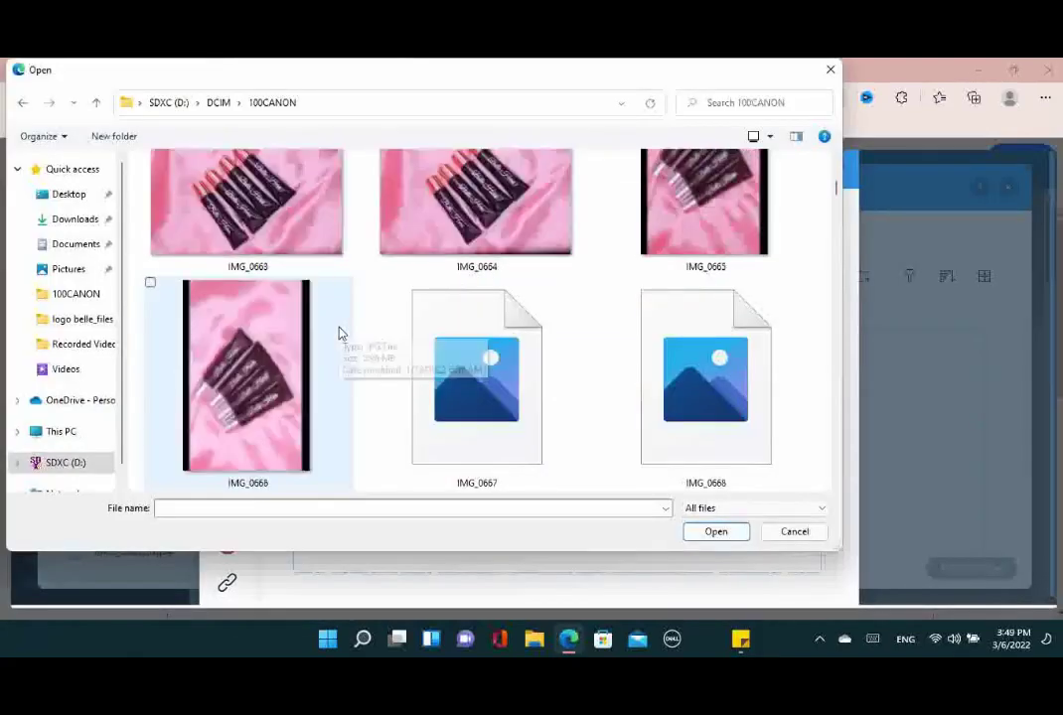
{"action": "scroll", "coordinate": [338, 332], "scroll_direction": "down", "scroll_amount": 10}
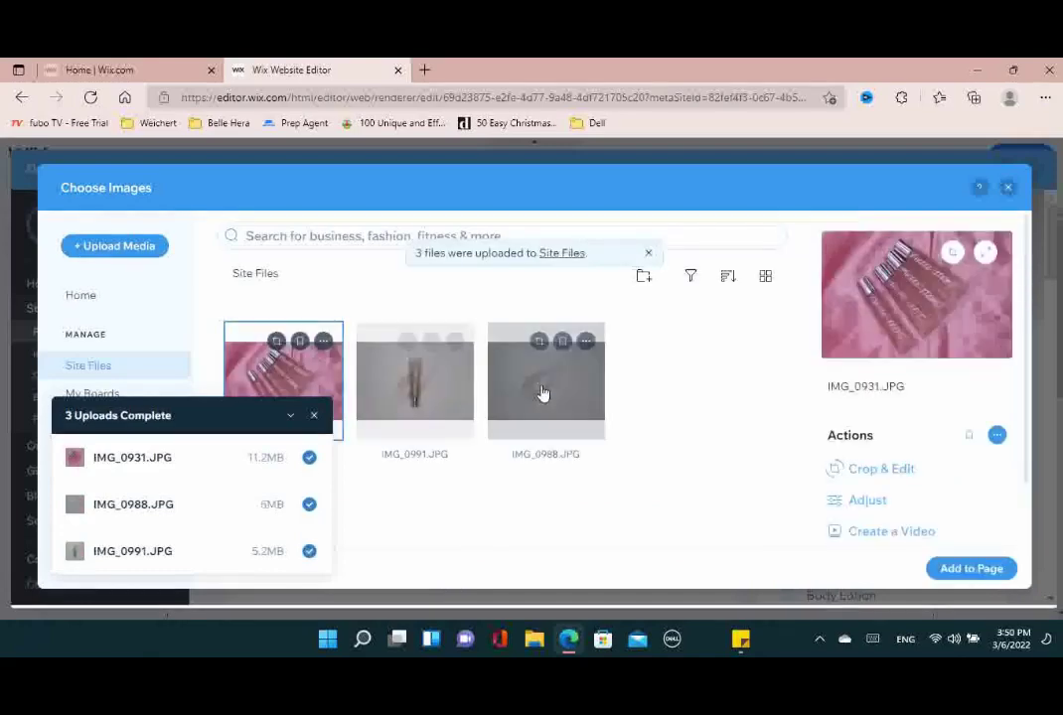
Enhance IMG_0931 with Auto Enhance and the Scenery preset, and add the edited photo to the Glass Slipper's images
{"action": "left_click", "coordinate": [894, 473]}
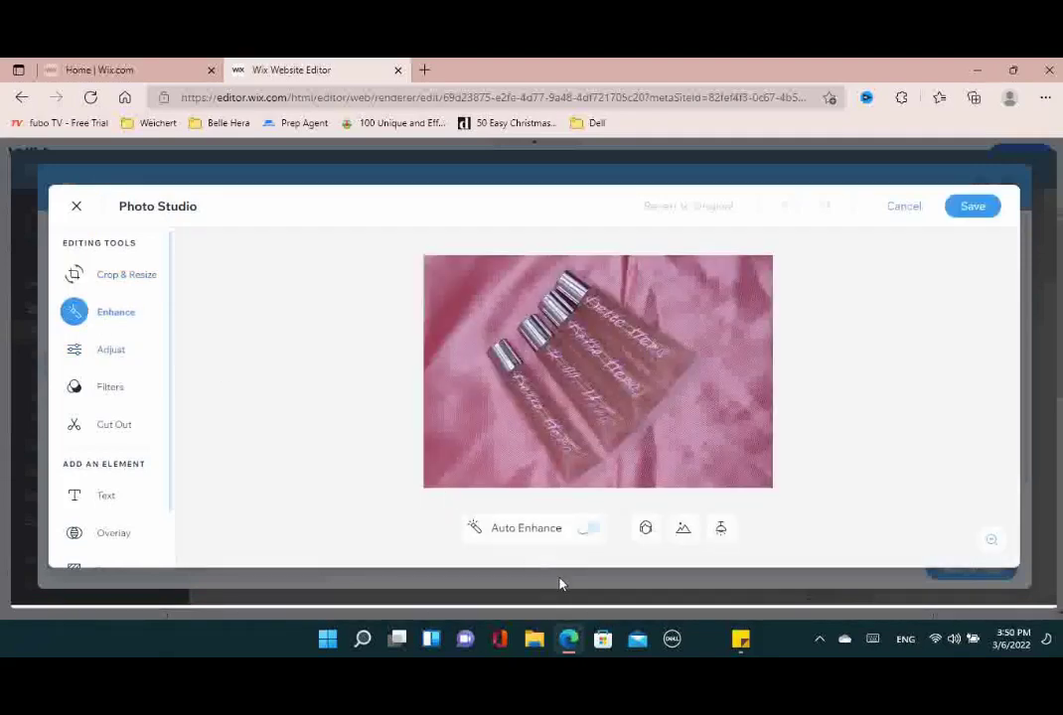
{"action": "left_click", "coordinate": [586, 533]}
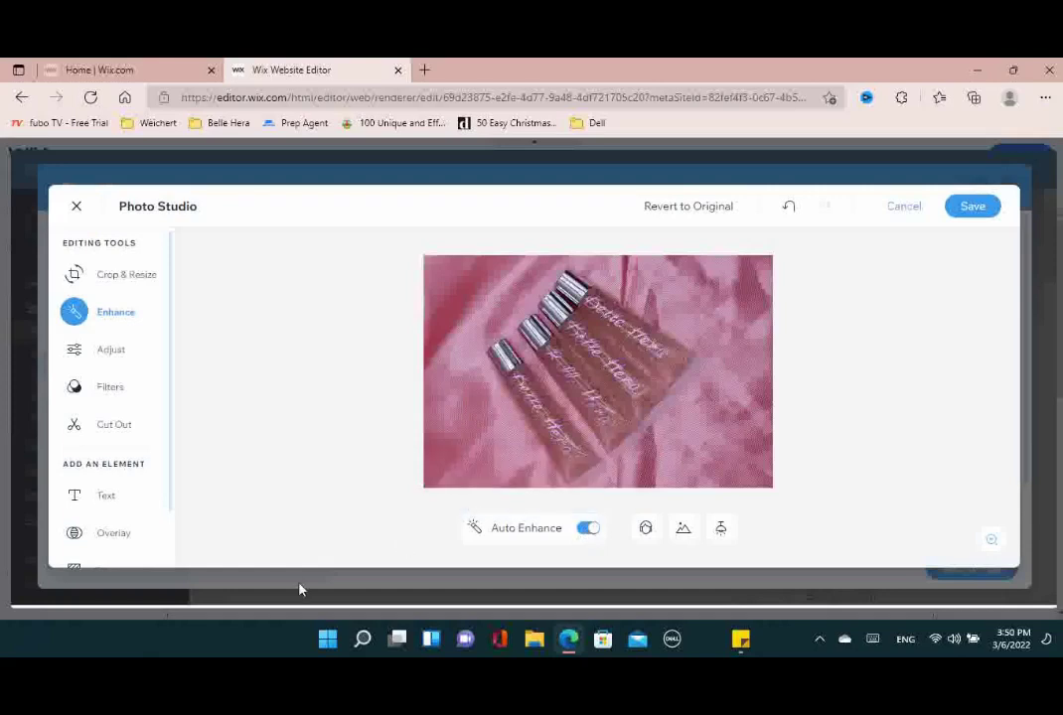
{"action": "left_click", "coordinate": [646, 533]}
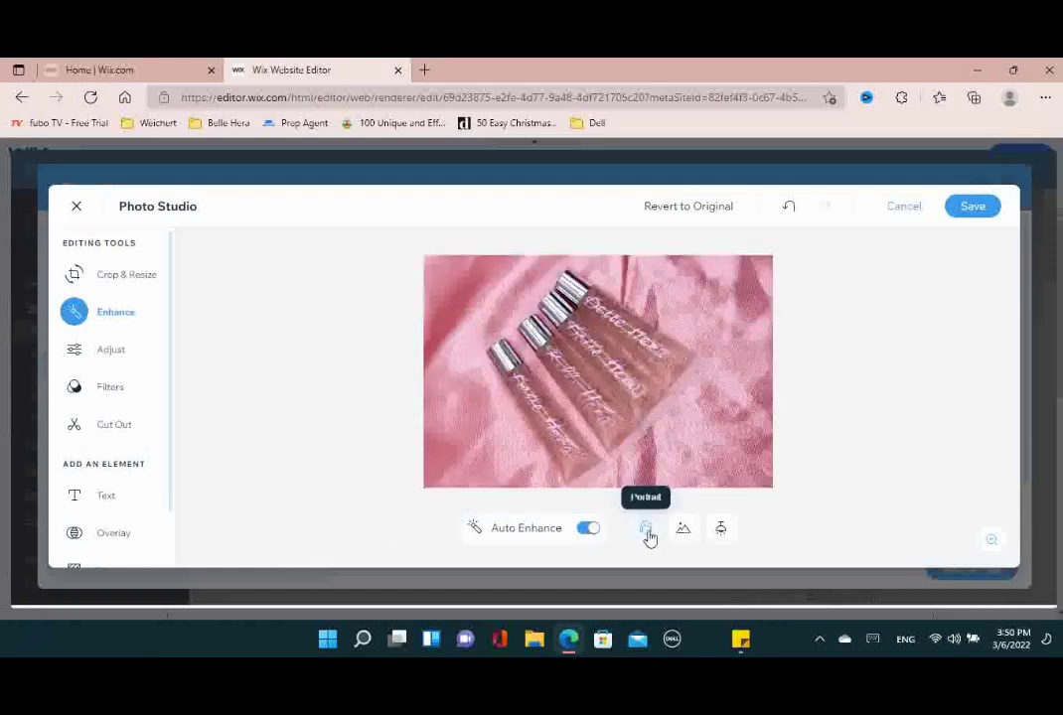
{"action": "left_click", "coordinate": [722, 533]}
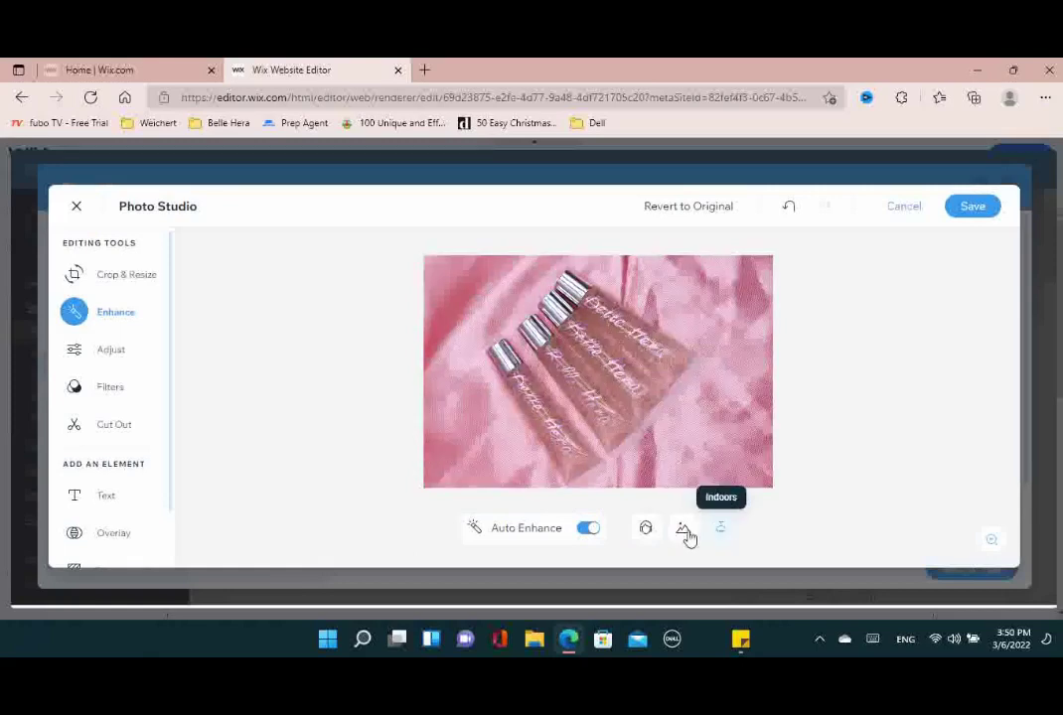
{"action": "left_click", "coordinate": [685, 532]}
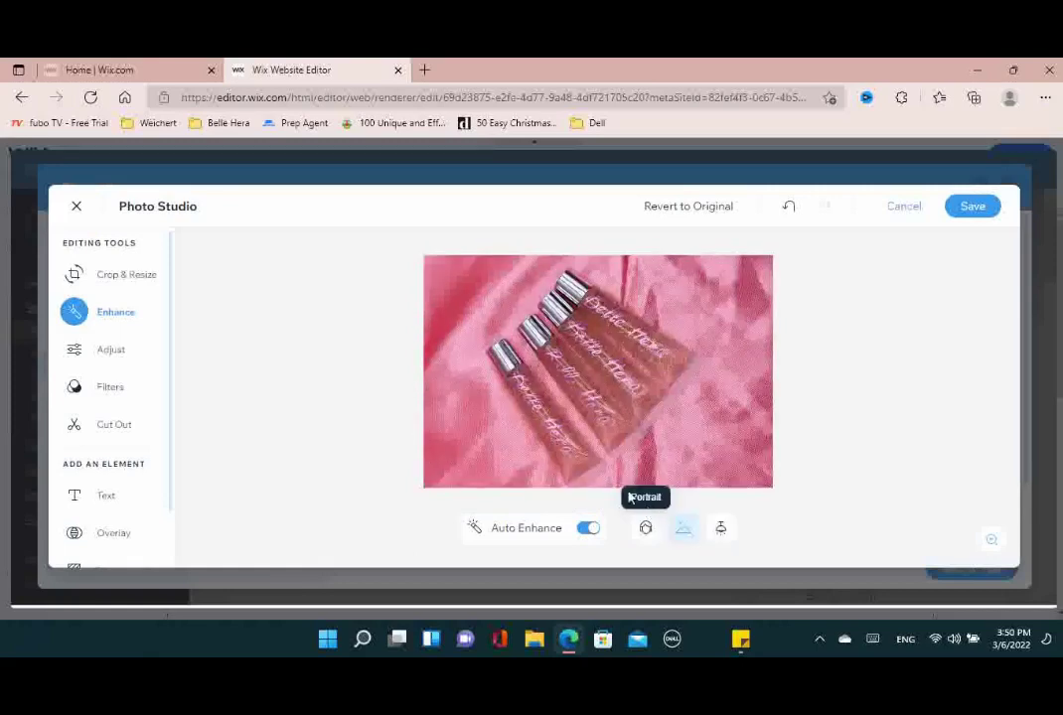
{"action": "left_click", "coordinate": [974, 207]}
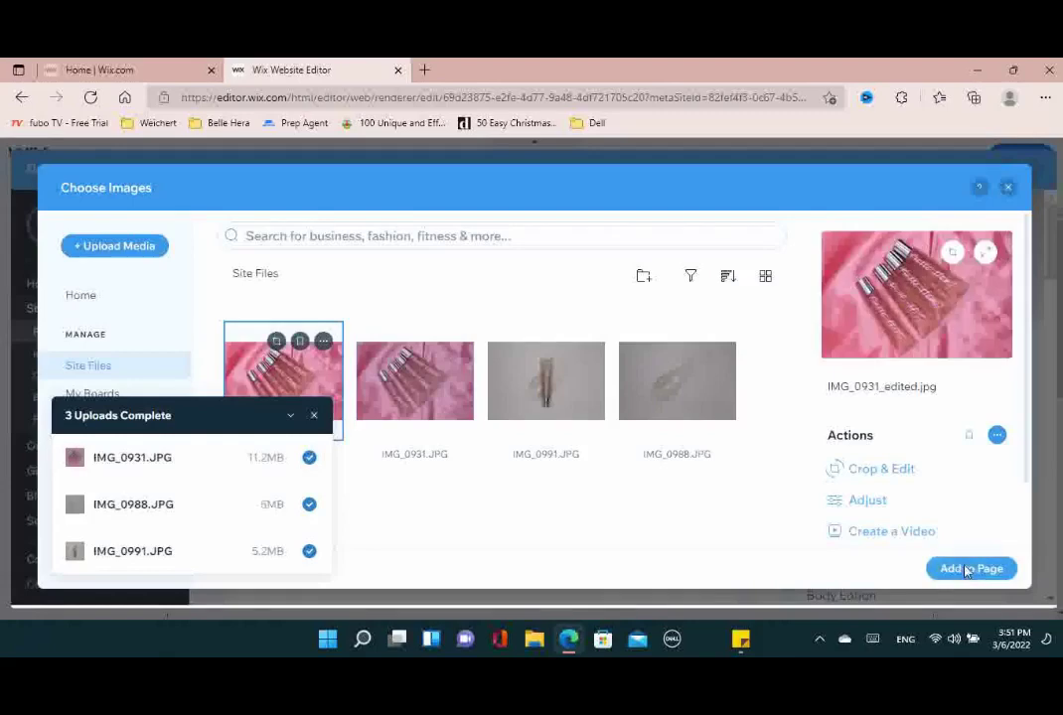
{"action": "left_click", "coordinate": [939, 570]}
Enhance IMG_0991 with the Scenery preset and add the edited photo as the Glass Slipper's second image
{"action": "left_click", "coordinate": [574, 463]}
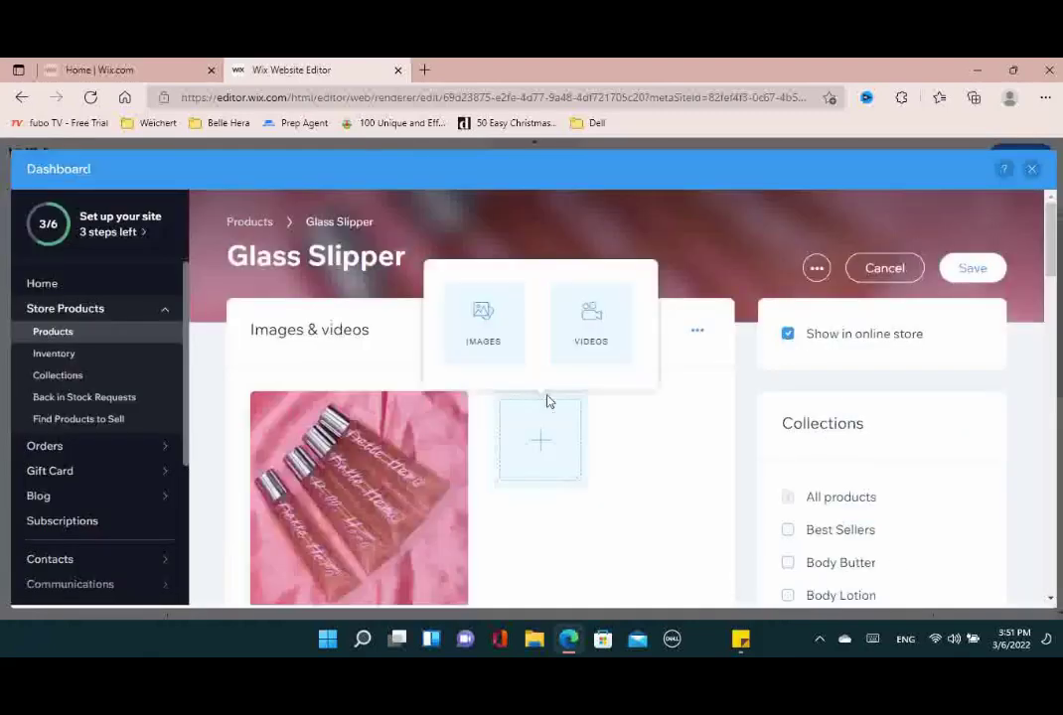
{"action": "left_click", "coordinate": [489, 338]}
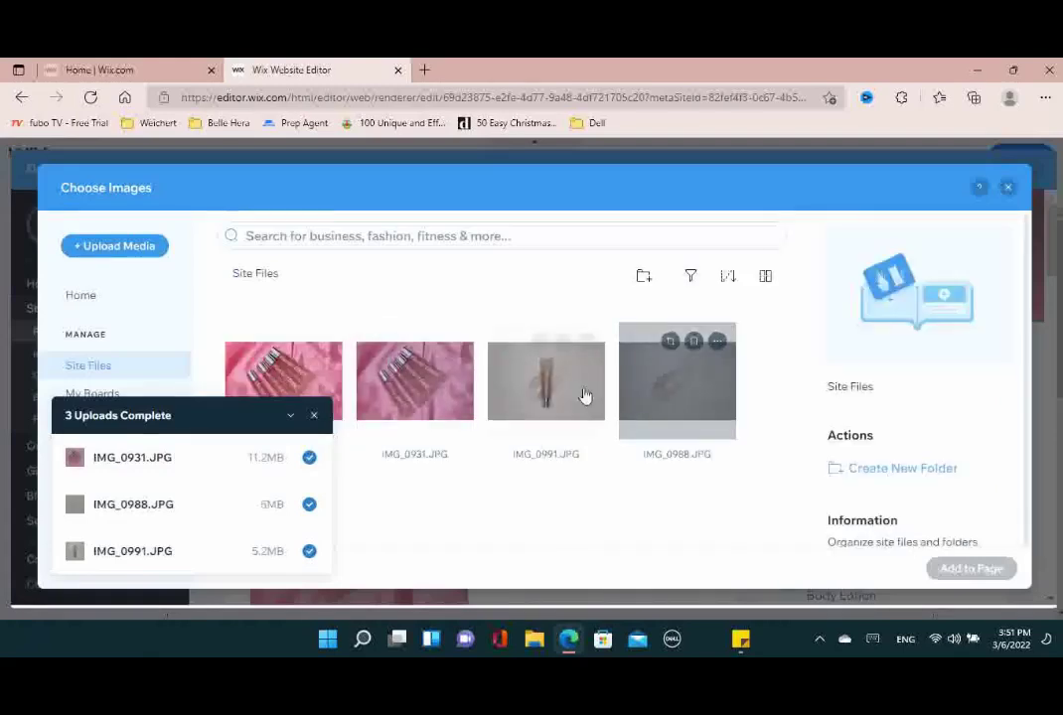
{"action": "left_click", "coordinate": [569, 397]}
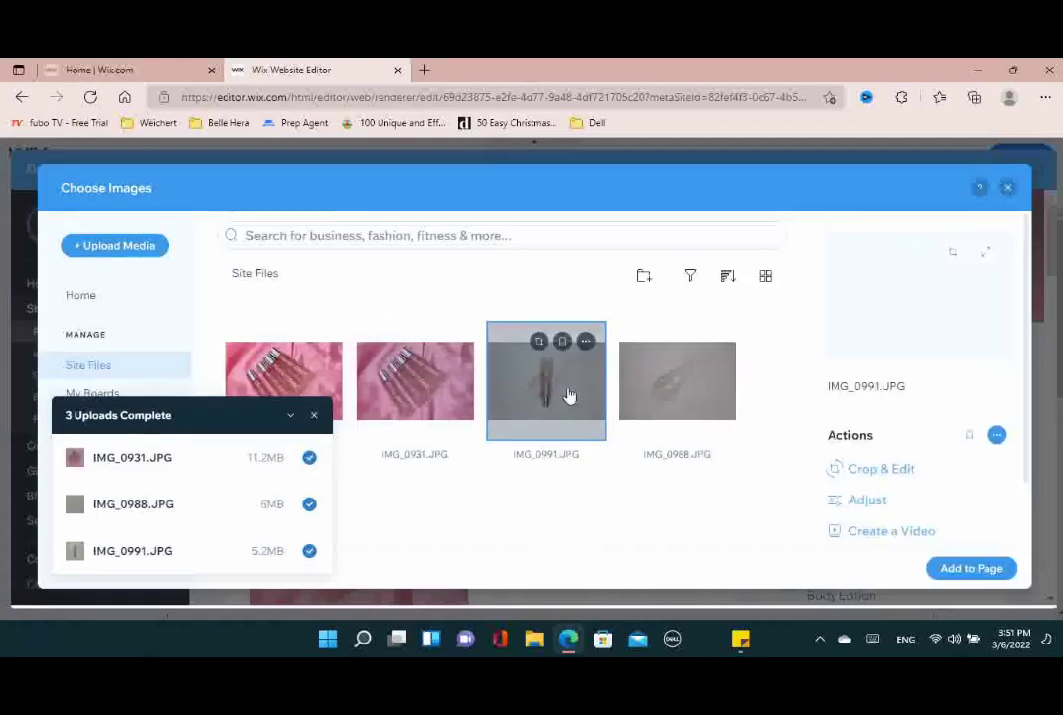
{"action": "left_click", "coordinate": [871, 470]}
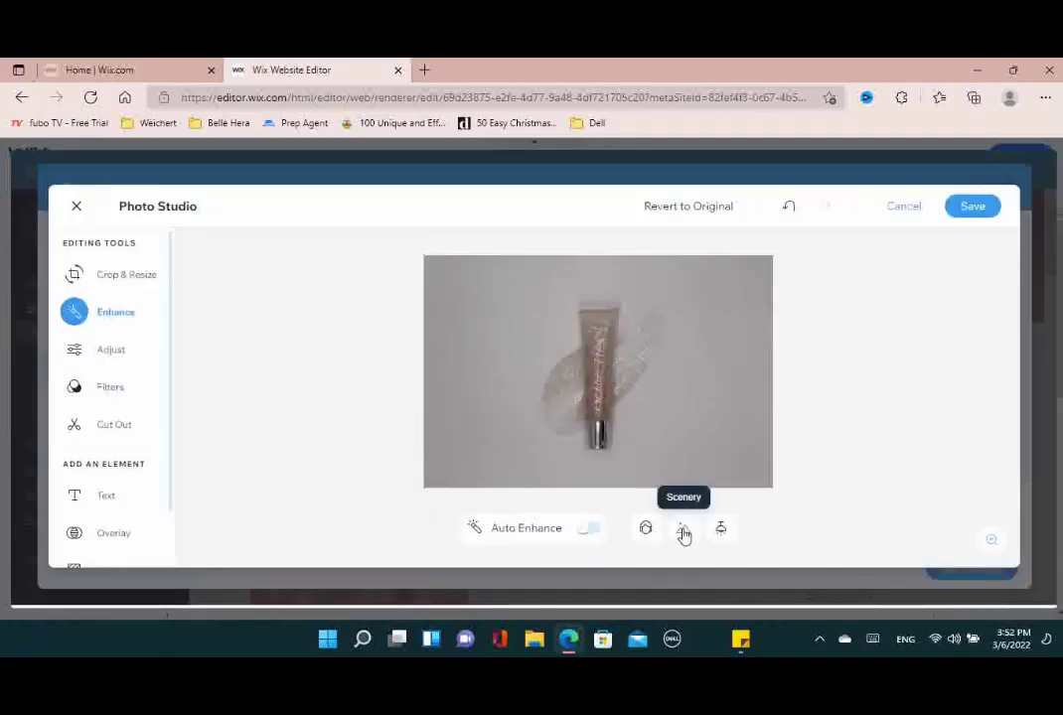
{"action": "left_click", "coordinate": [682, 531]}
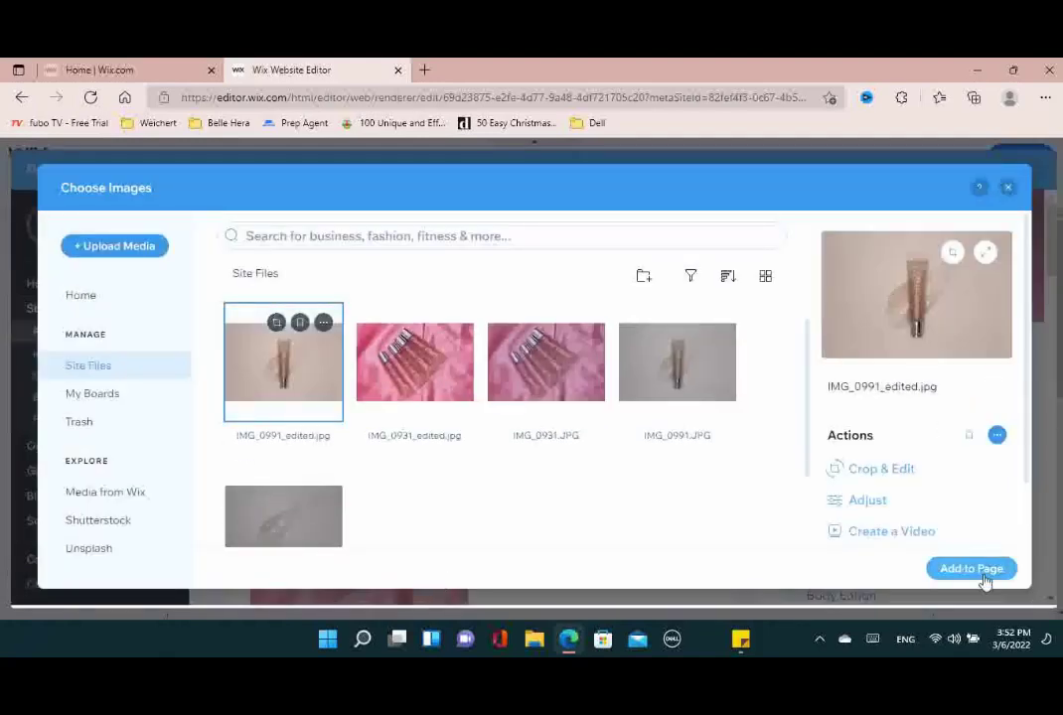
{"action": "left_click", "coordinate": [982, 577]}
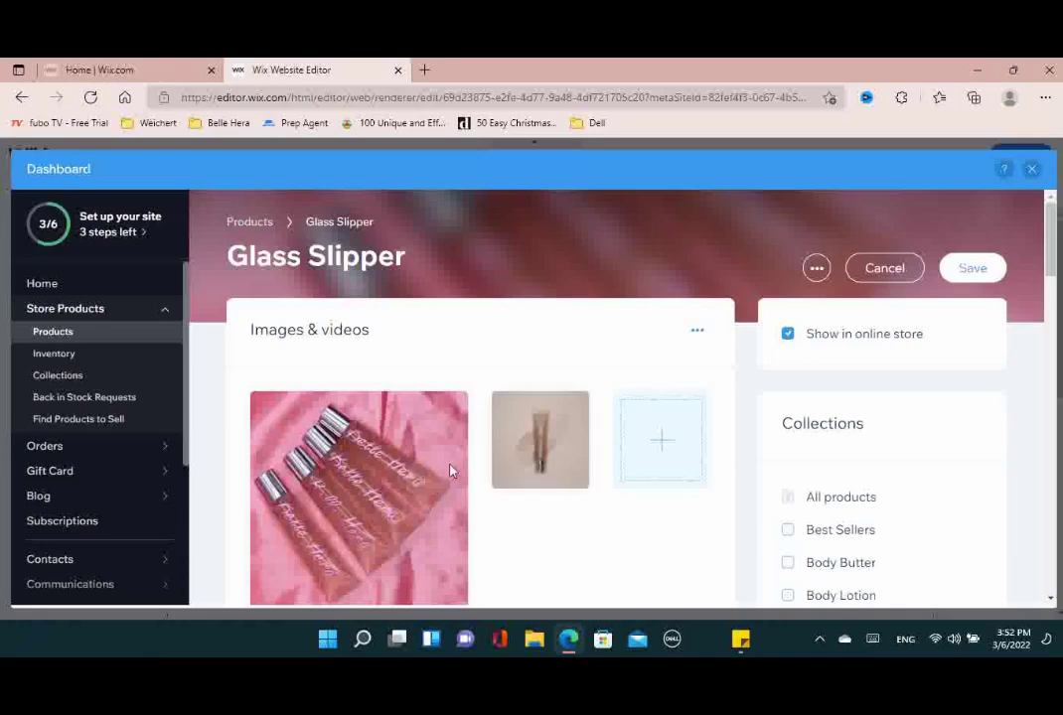
Assign the Glass Slipper to the Lip Gloss and Best Sellers collections and save the product
{"action": "scroll", "coordinate": [959, 349], "scroll_direction": "down", "scroll_amount": 2}
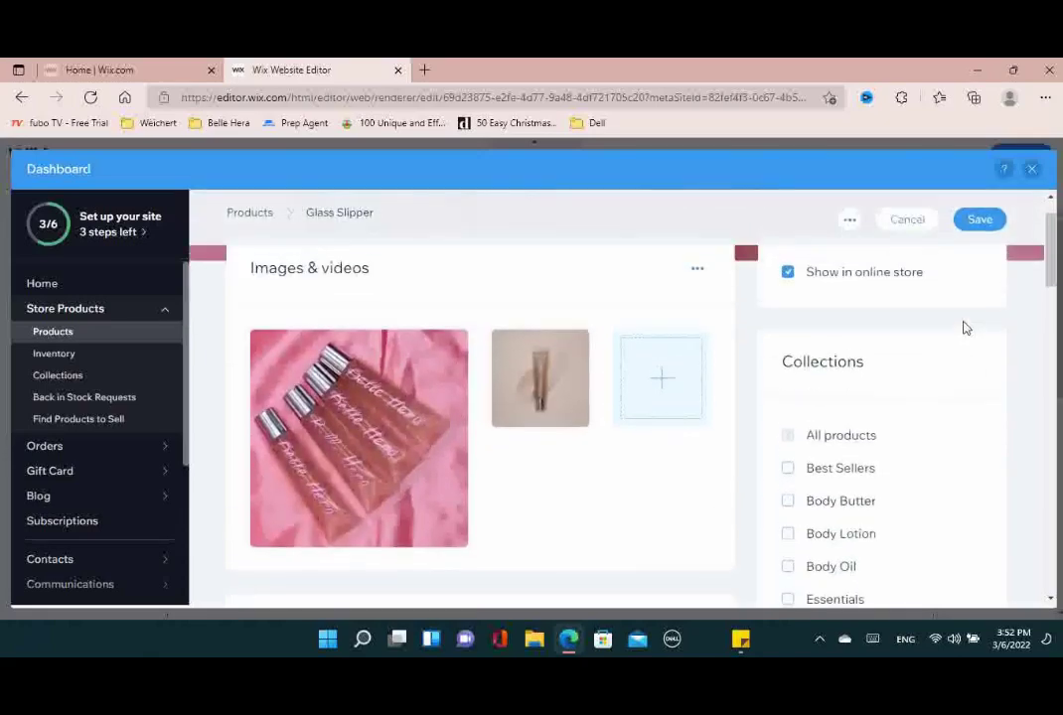
{"action": "scroll", "coordinate": [932, 396], "scroll_direction": "up", "scroll_amount": 1}
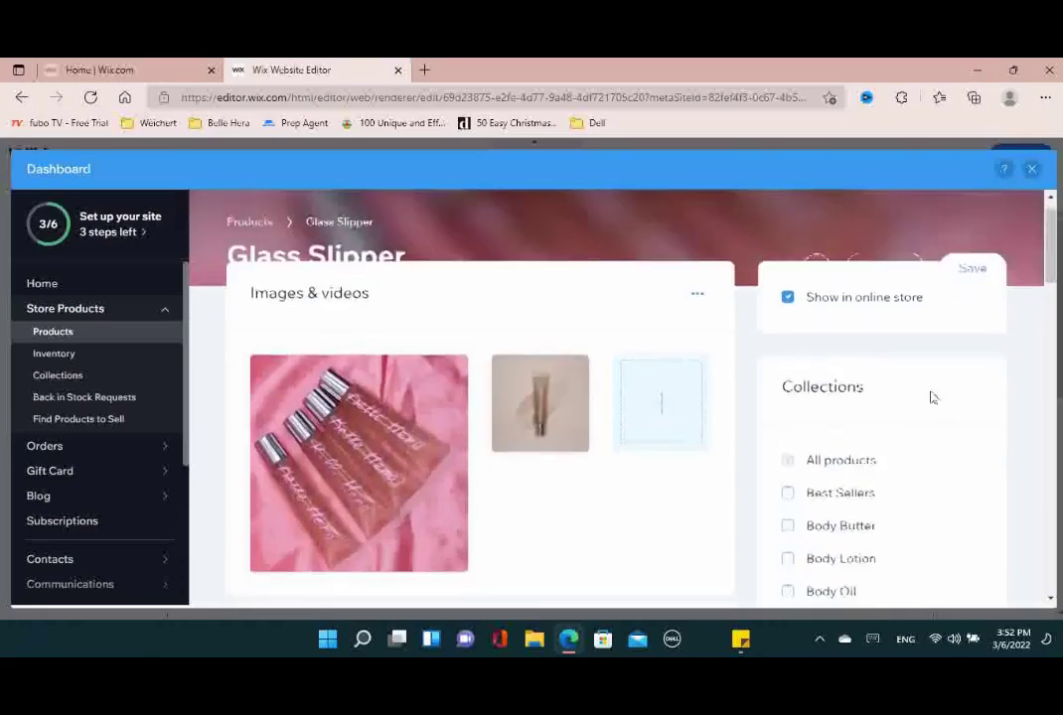
{"action": "scroll", "coordinate": [894, 417], "scroll_direction": "down", "scroll_amount": 5}
{"action": "left_click", "coordinate": [850, 448]}
{"action": "scroll", "coordinate": [834, 422], "scroll_direction": "up", "scroll_amount": 3}
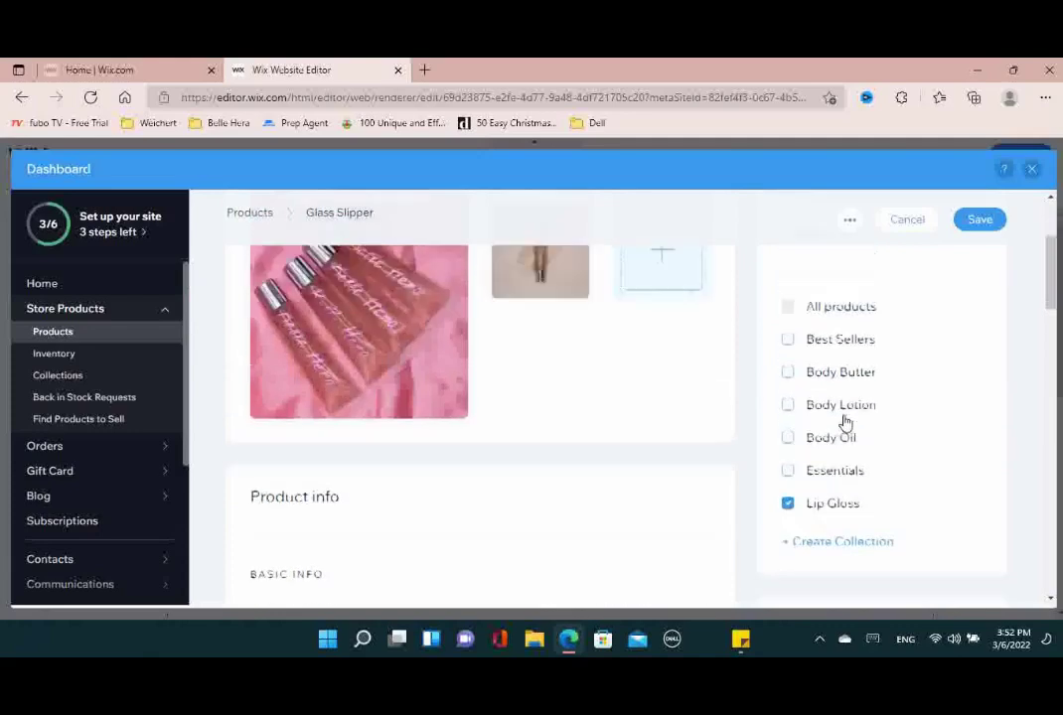
{"action": "left_click", "coordinate": [844, 407]}
{"action": "left_click", "coordinate": [979, 218]}
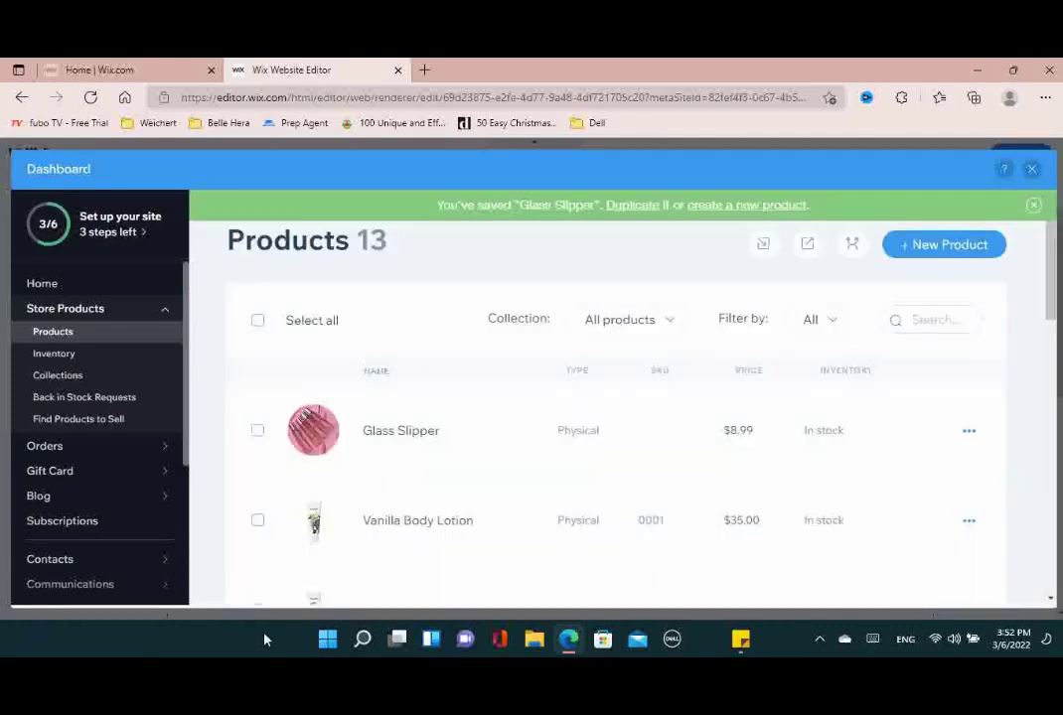
Return from the product list to the Lip Gloss page and nudge its shop gallery slightly down and right
{"action": "scroll", "coordinate": [550, 596], "scroll_direction": "down", "scroll_amount": 5}
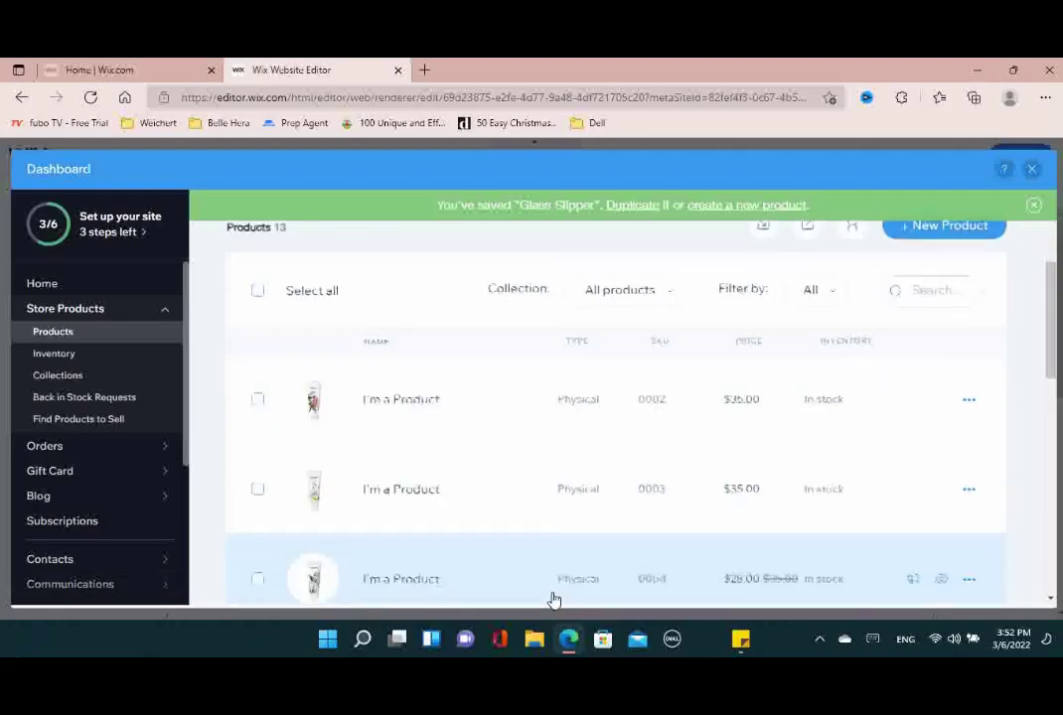
{"action": "scroll", "coordinate": [544, 586], "scroll_direction": "up", "scroll_amount": 8}
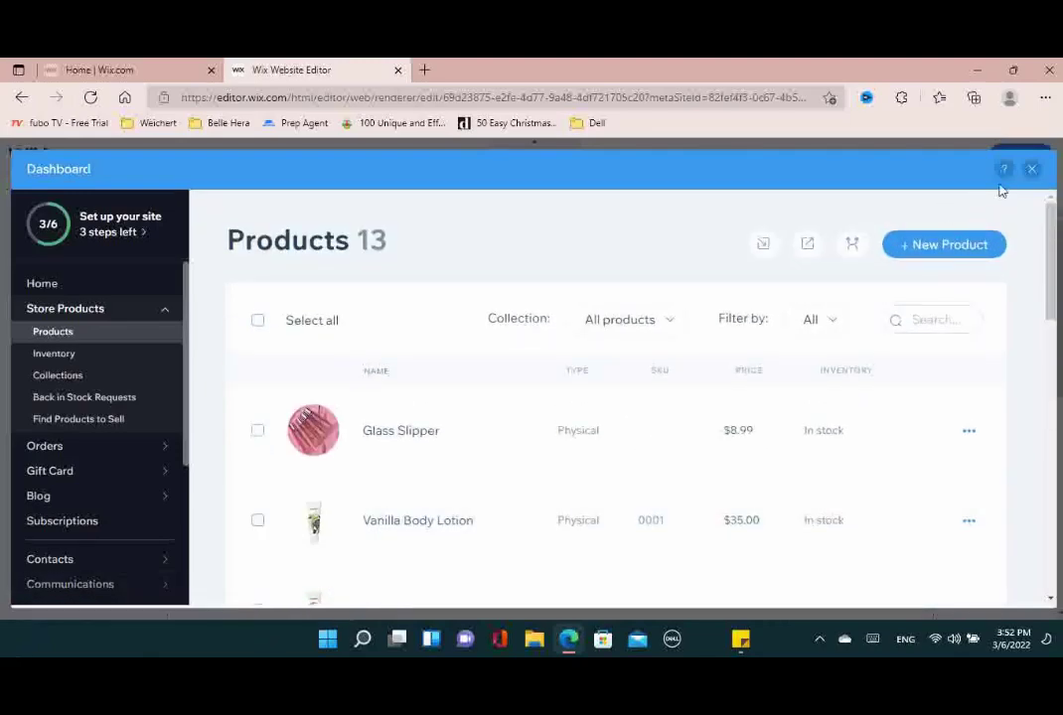
{"action": "left_click", "coordinate": [1031, 171]}
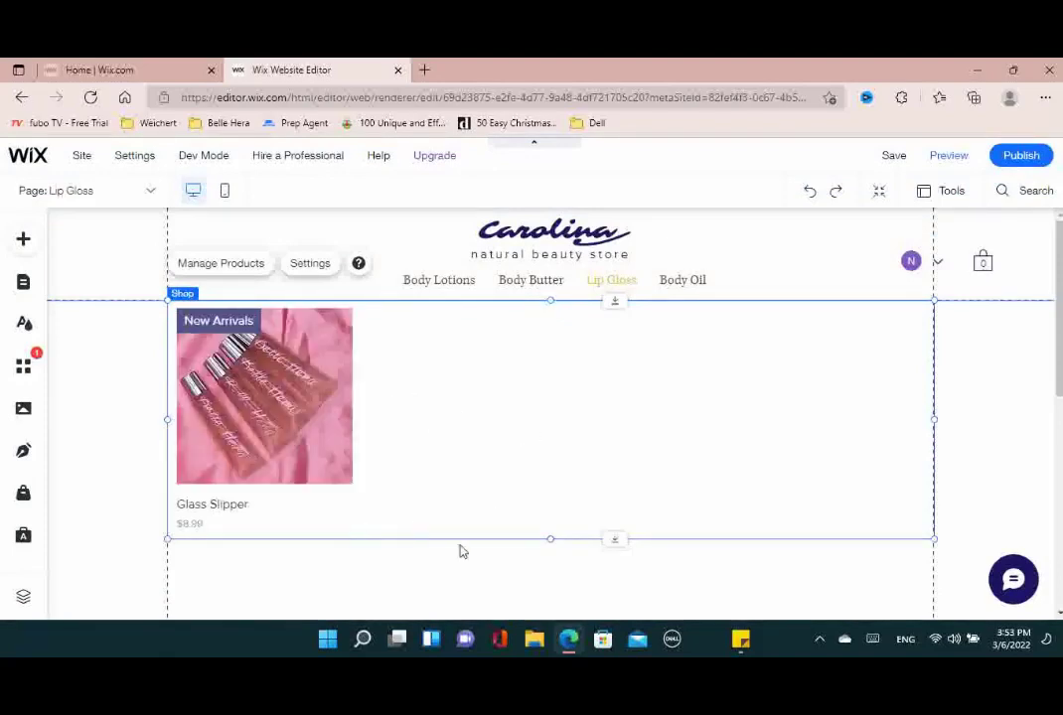
{"action": "left_click_drag", "start_coordinate": [485, 499], "coordinate": [491, 513]}
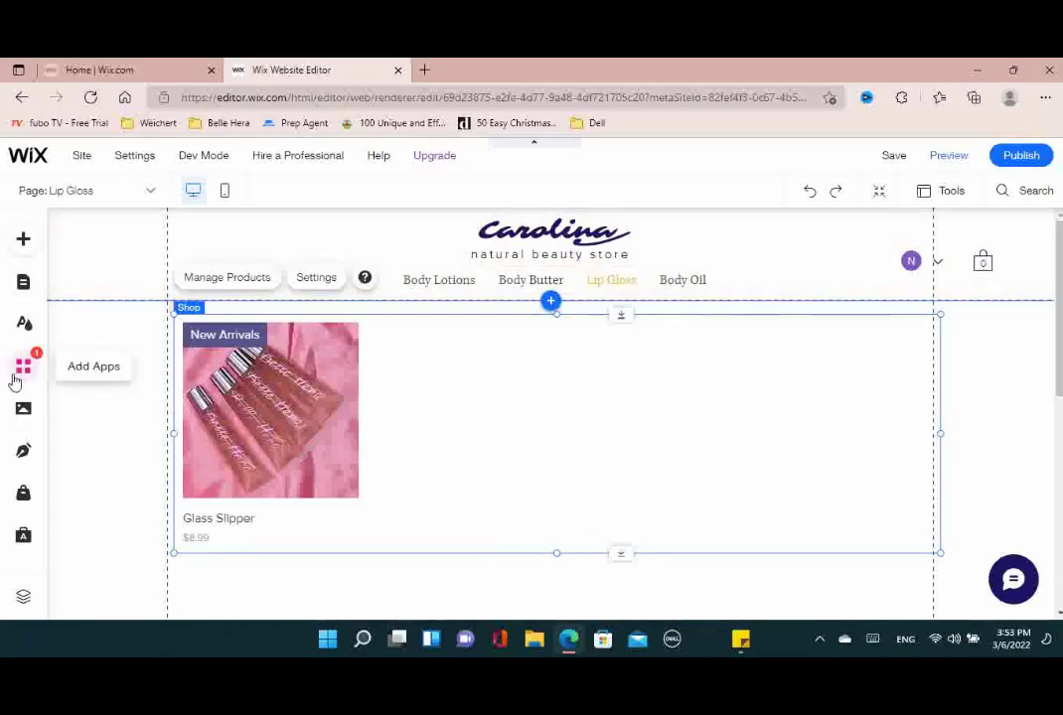
Go to the Body Lotions page and check which collections the Glass Slipper product is assigned to
{"action": "left_click", "coordinate": [140, 190]}
{"action": "left_click", "coordinate": [85, 274]}
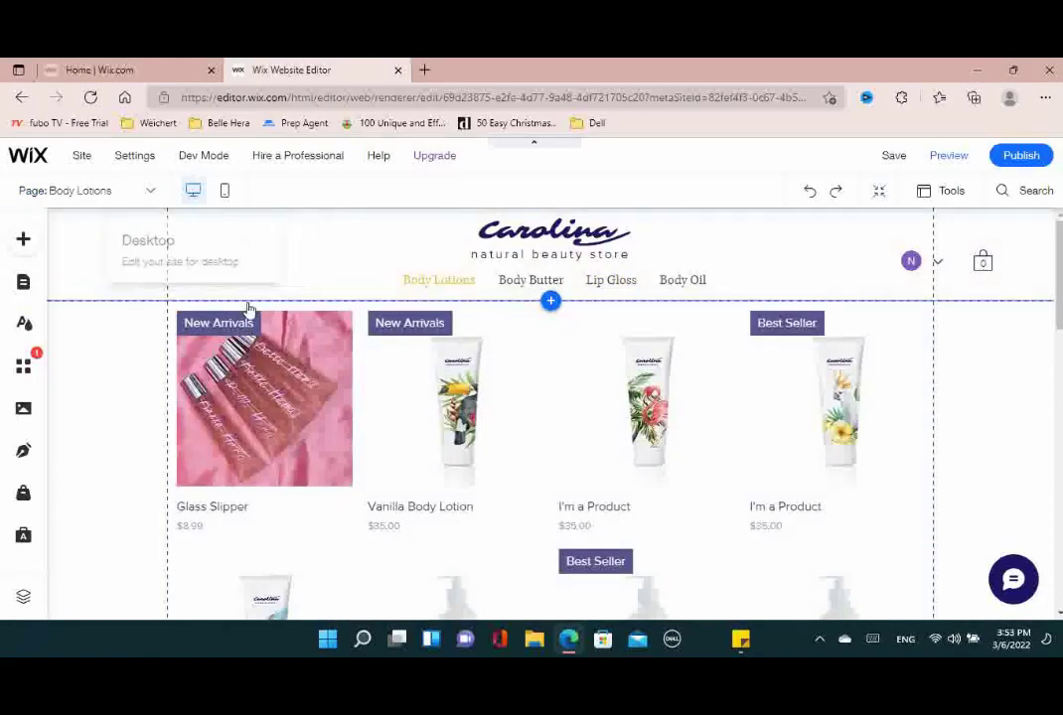
{"action": "left_click", "coordinate": [366, 397]}
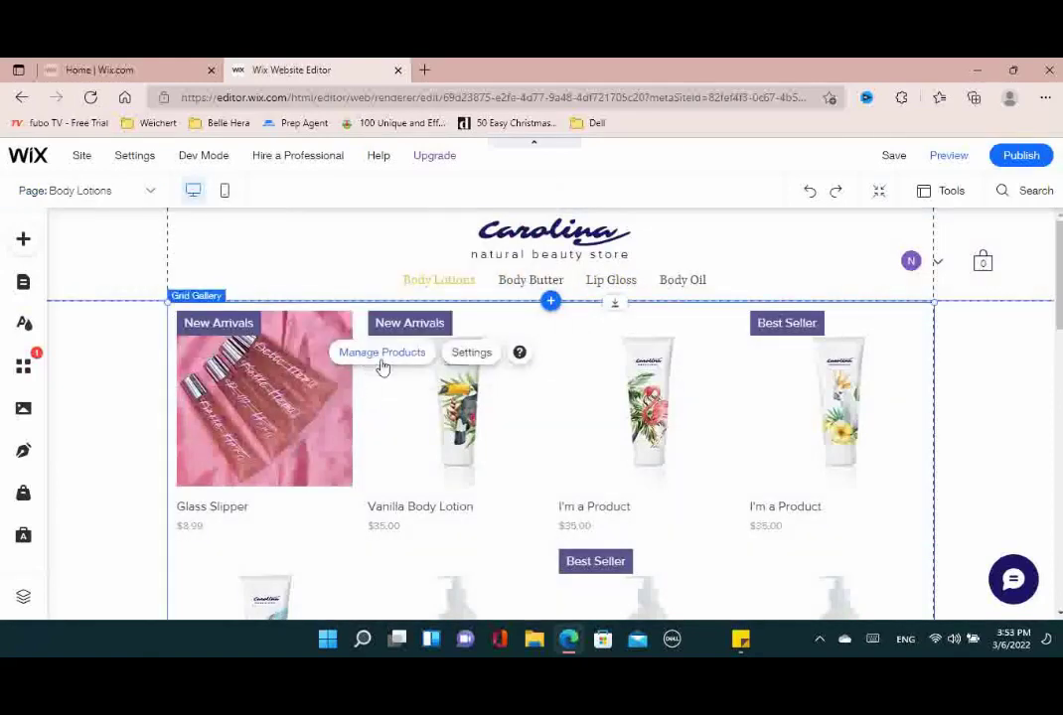
{"action": "left_click", "coordinate": [380, 354]}
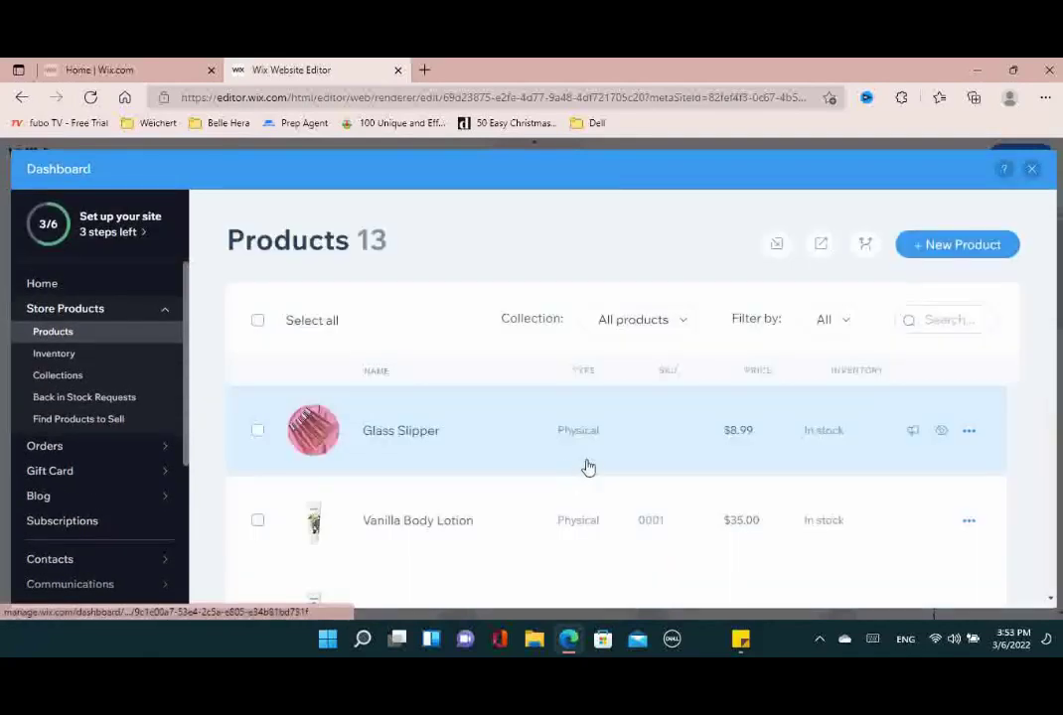
{"action": "left_click", "coordinate": [447, 439]}
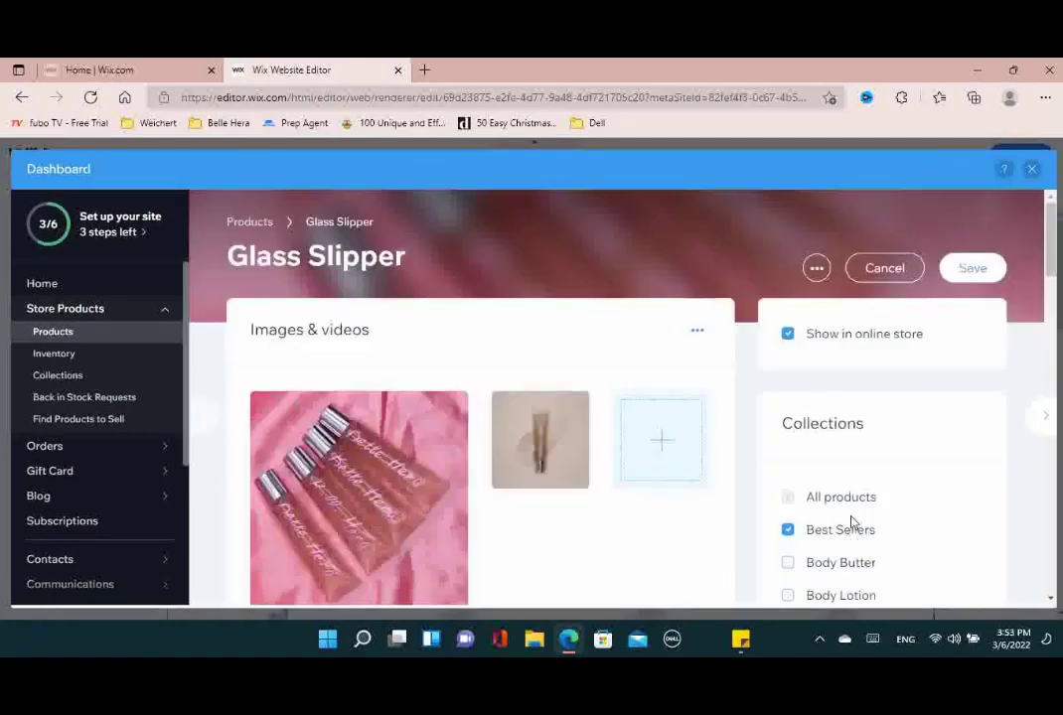
{"action": "scroll", "coordinate": [853, 529], "scroll_direction": "down", "scroll_amount": 2}
{"action": "scroll", "coordinate": [874, 577], "scroll_direction": "down", "scroll_amount": 1}
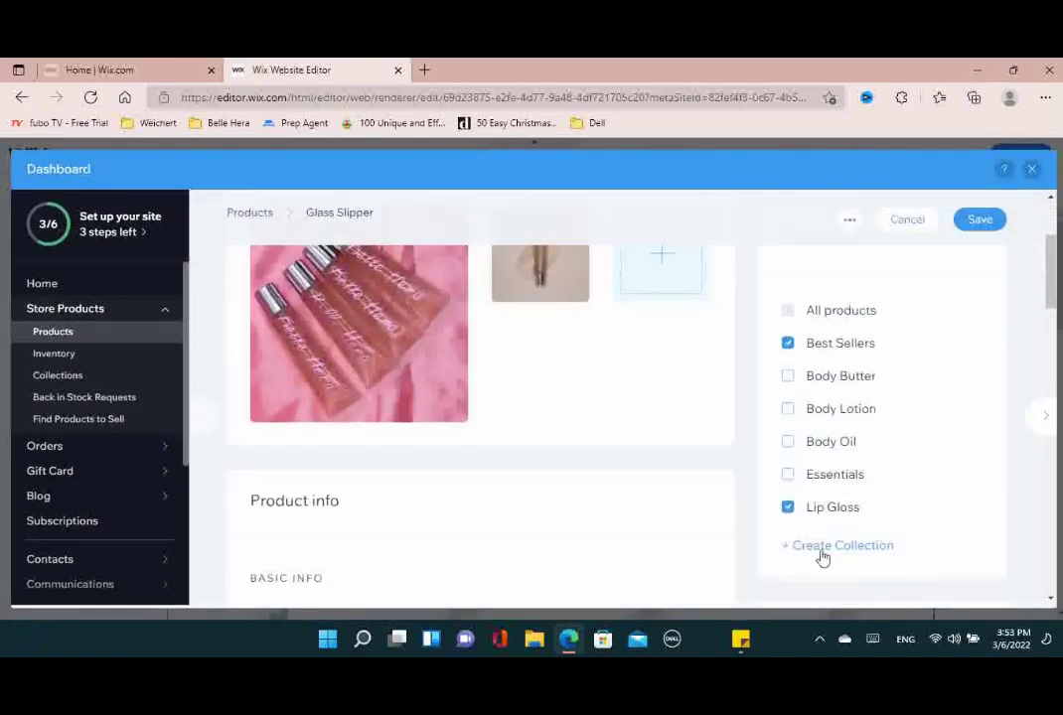
{"action": "scroll", "coordinate": [873, 534], "scroll_direction": "up", "scroll_amount": 1}
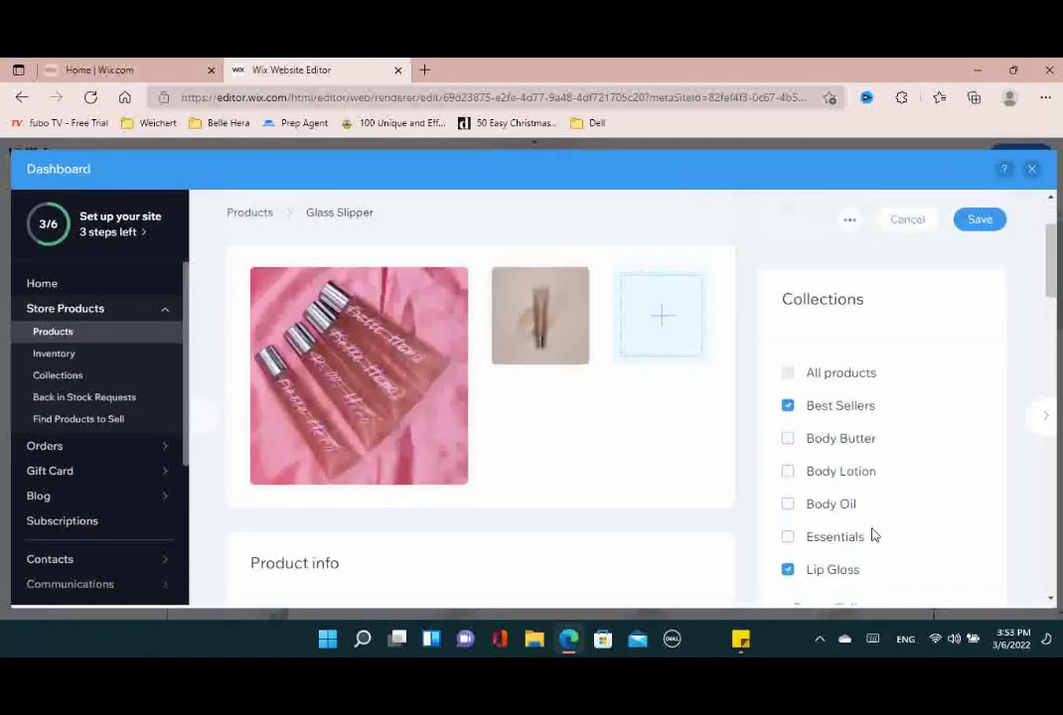
{"action": "left_click", "coordinate": [1031, 171]}
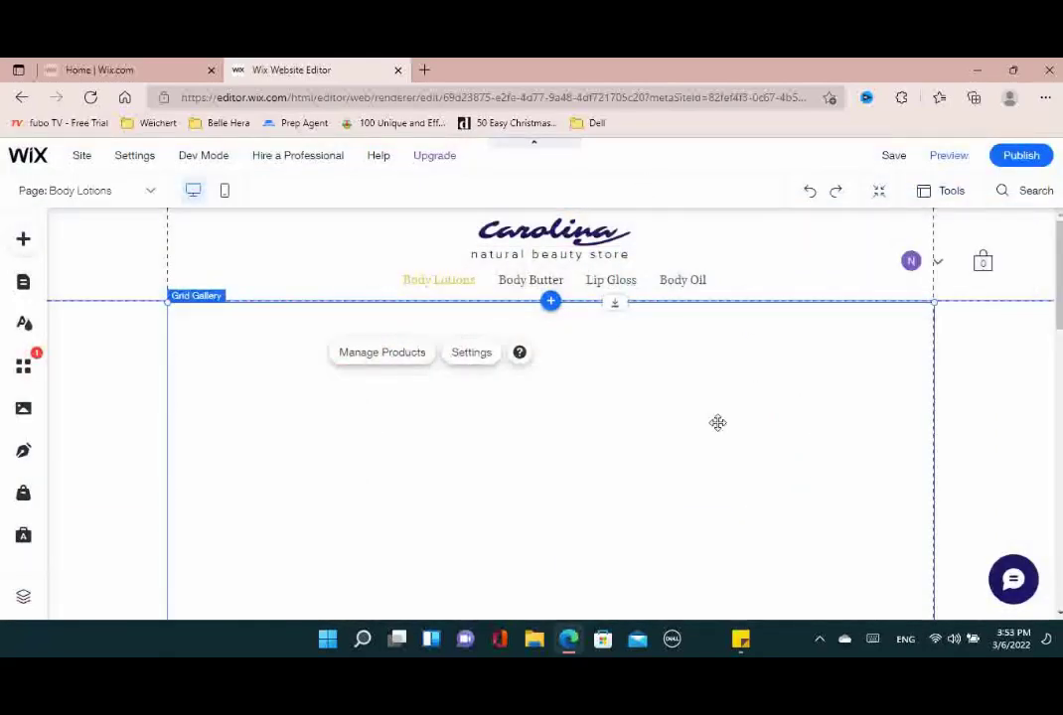
Set the Body Lotions page's grid gallery to display the Body Lotion collection
{"action": "left_click", "coordinate": [417, 280]}
{"action": "left_click", "coordinate": [541, 386]}
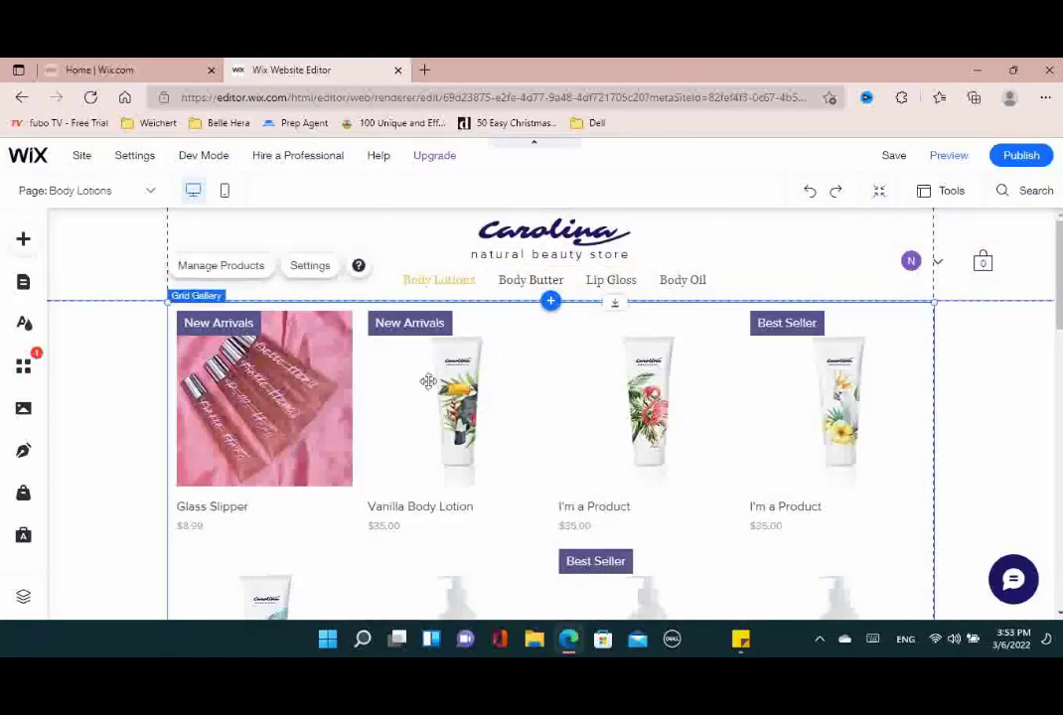
{"action": "scroll", "coordinate": [413, 451], "scroll_direction": "down", "scroll_amount": 2}
{"action": "scroll", "coordinate": [413, 451], "scroll_direction": "down", "scroll_amount": 6}
{"action": "scroll", "coordinate": [413, 447], "scroll_direction": "up", "scroll_amount": 8}
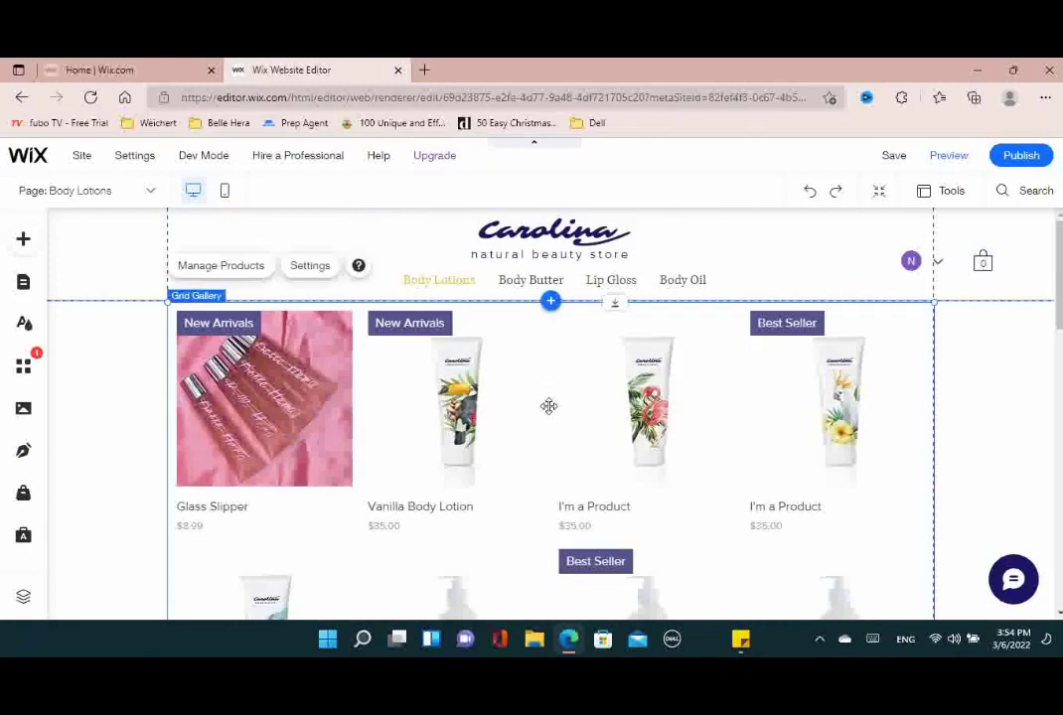
{"action": "left_click", "coordinate": [313, 267]}
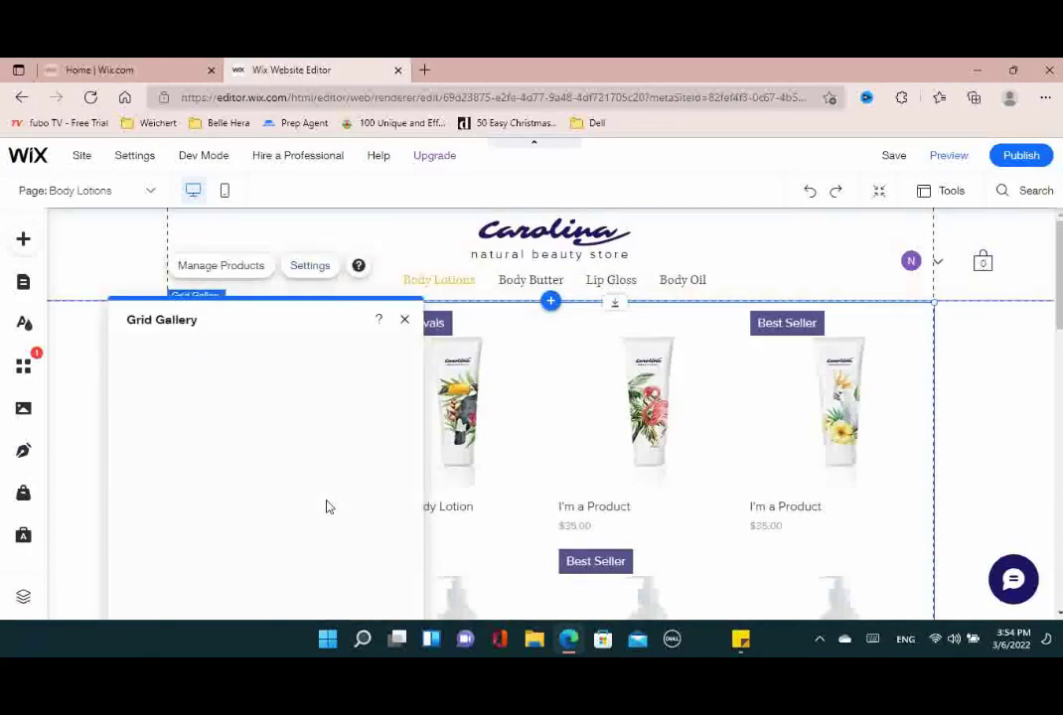
{"action": "scroll", "coordinate": [309, 463], "scroll_direction": "down", "scroll_amount": 1}
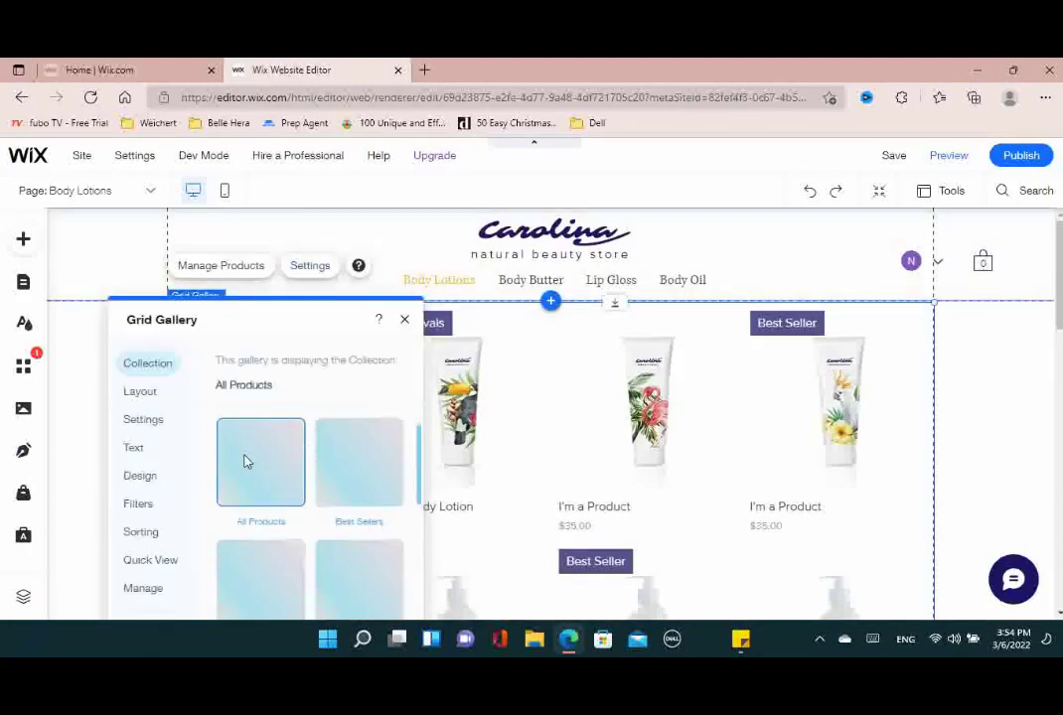
{"action": "scroll", "coordinate": [246, 461], "scroll_direction": "down", "scroll_amount": 1}
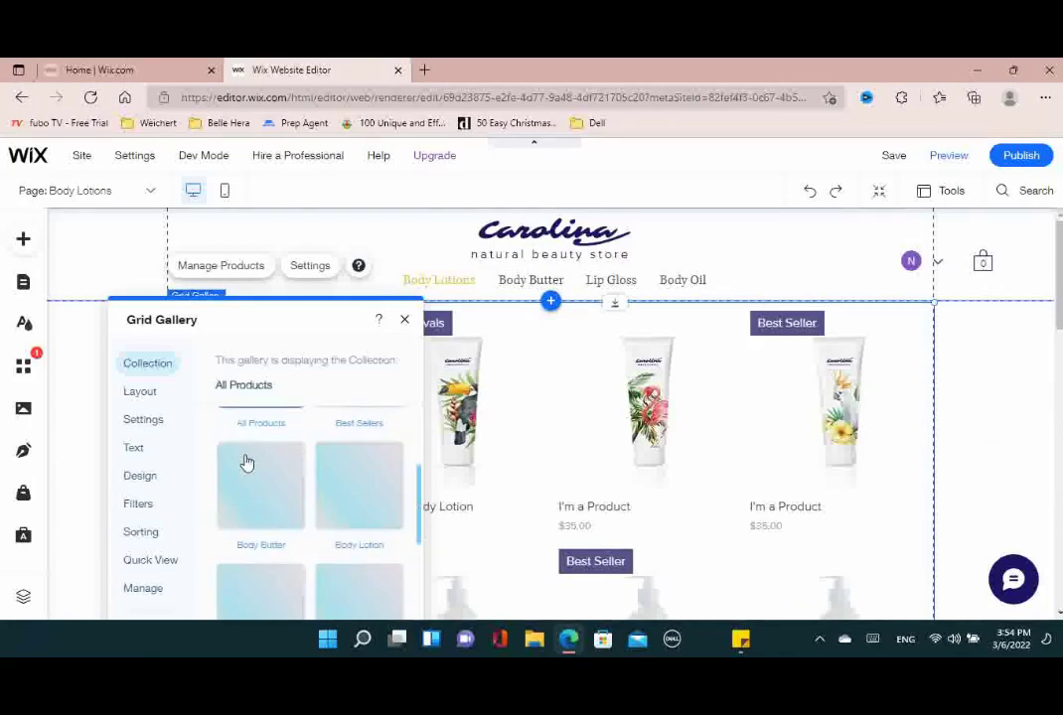
{"action": "left_click", "coordinate": [347, 470]}
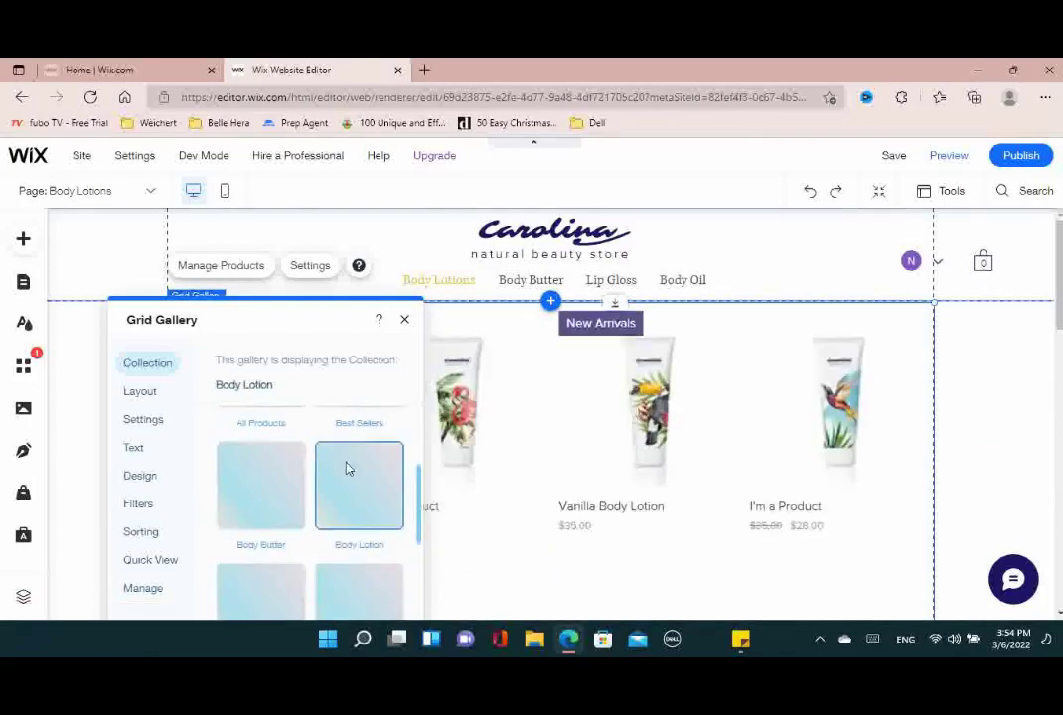
{"action": "left_click", "coordinate": [405, 321]}
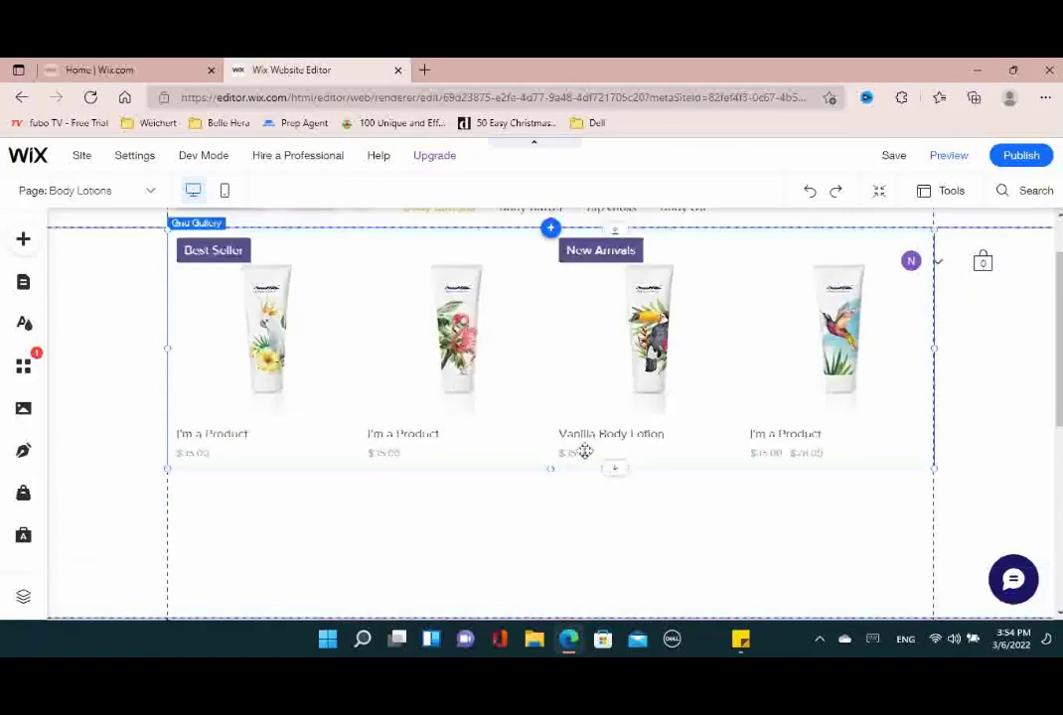
Switch the editor to the Body Butter page
{"action": "left_click", "coordinate": [151, 199]}
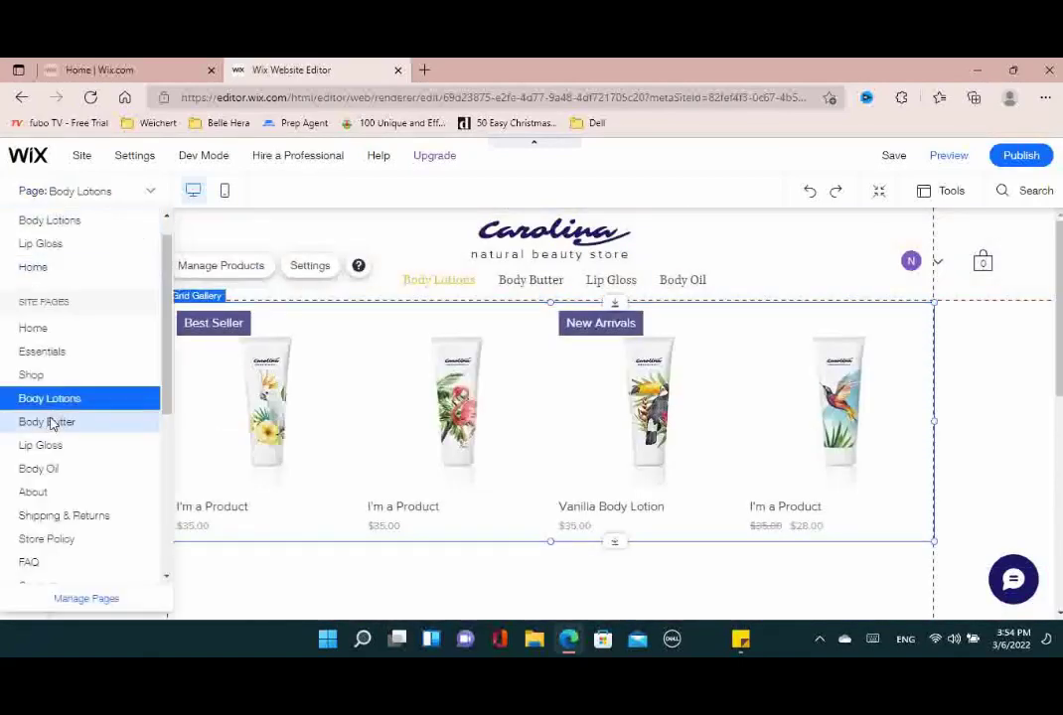